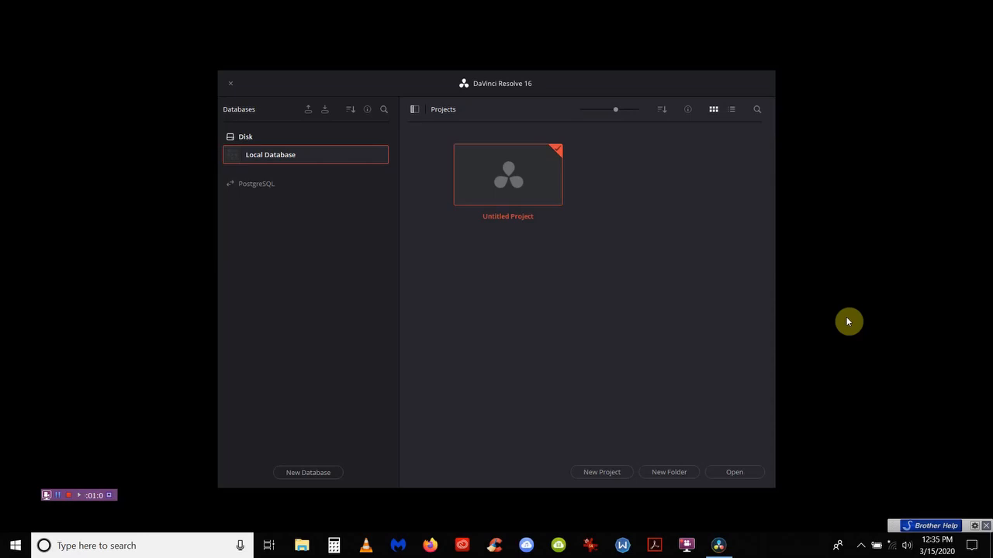
Step: Create and open a new project named '12-miles' from the Project Manager
click(595, 473)
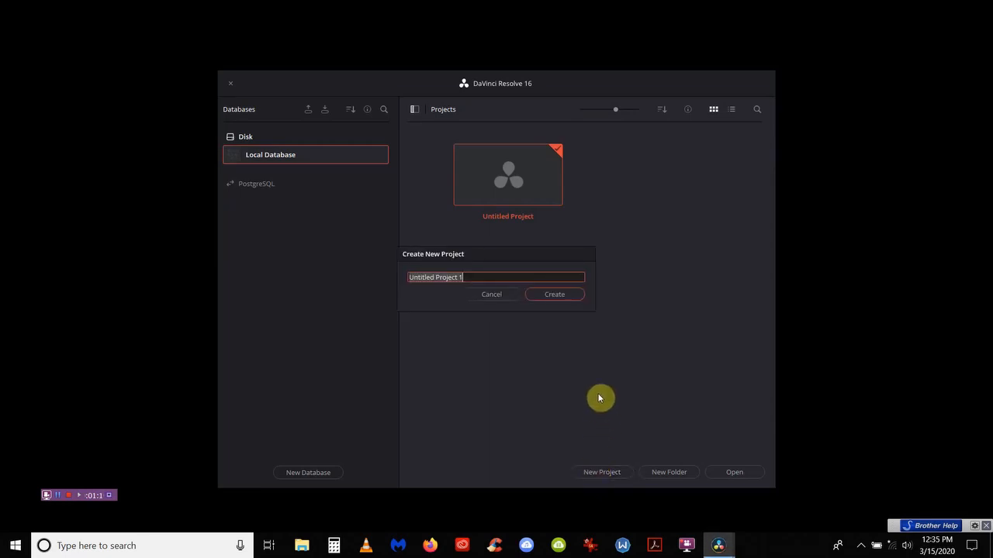
text(12-miles)
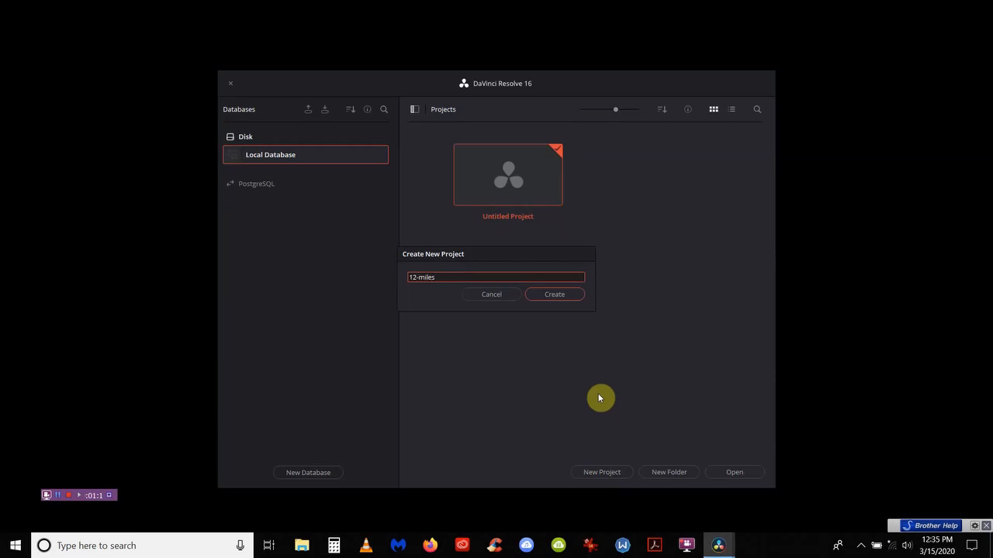
click(557, 296)
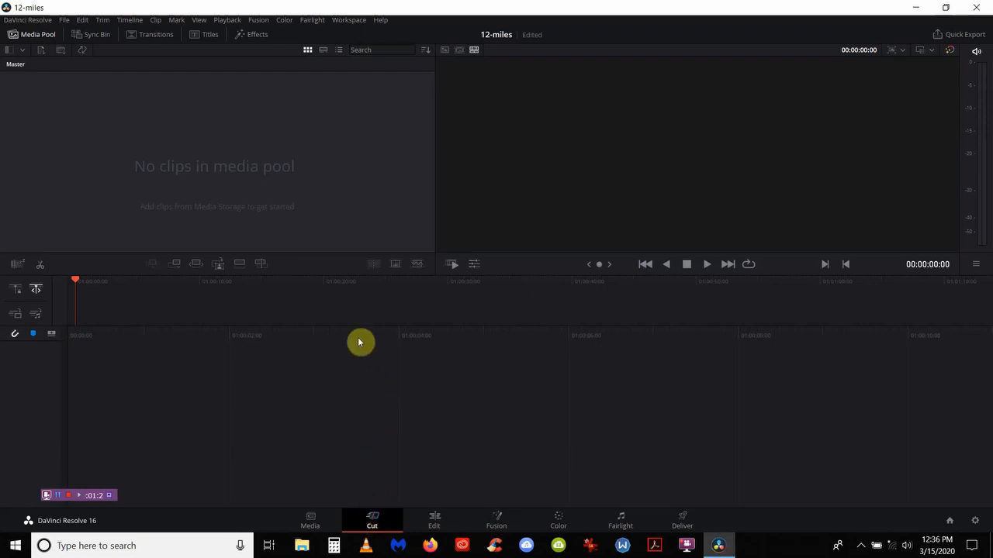
Step: Import the inner '12-miles of Christmas' folder from Downloads into the media pool as a bin
click(62, 55)
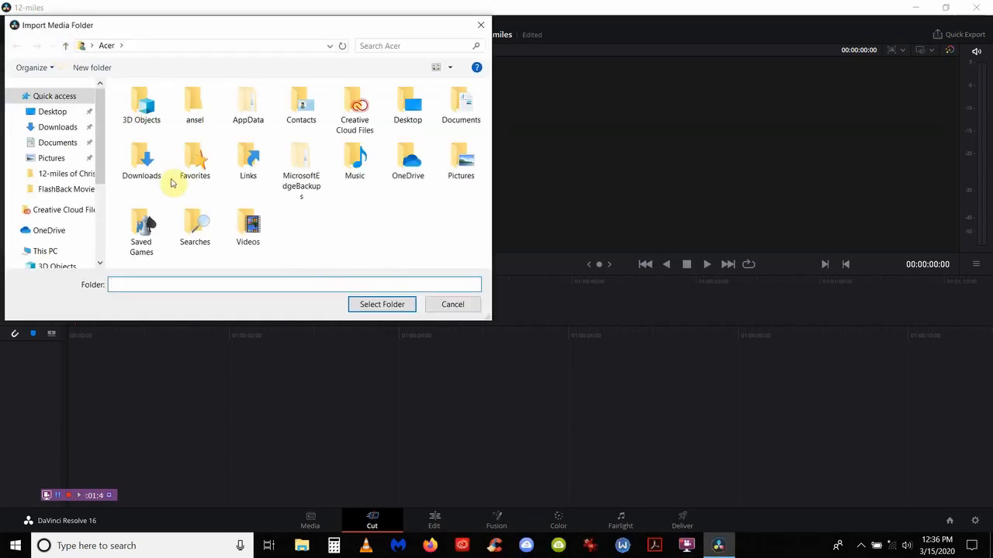
click(86, 175)
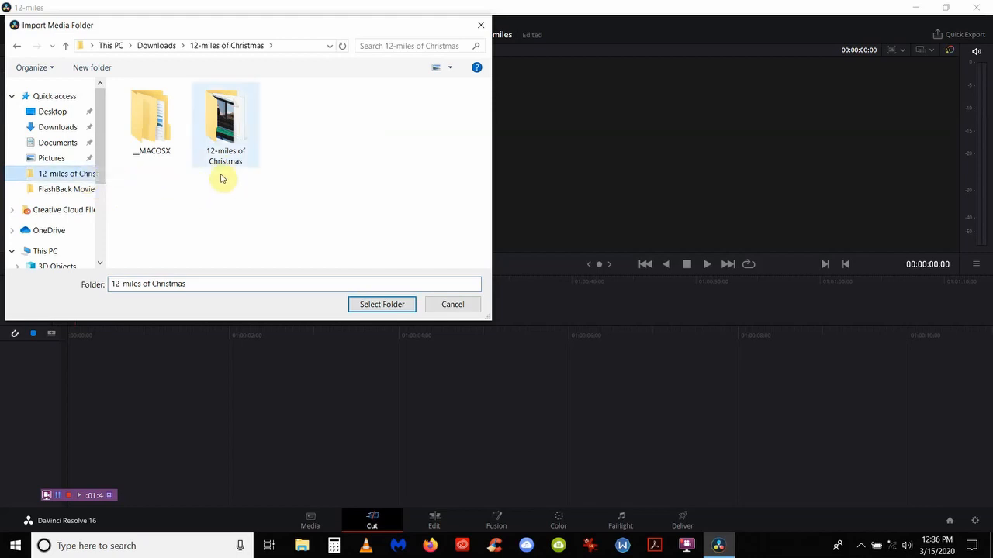
click(225, 136)
double_click(225, 136)
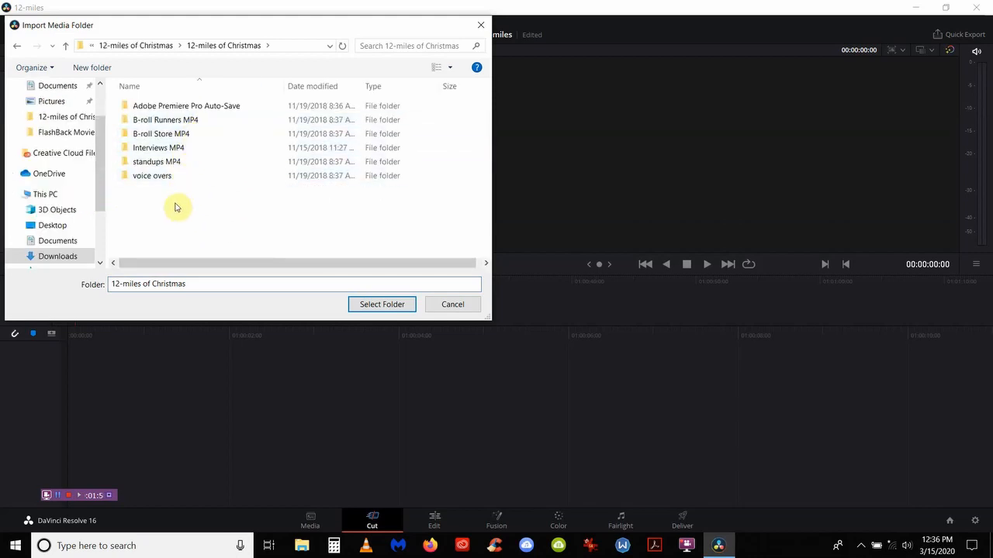
click(62, 119)
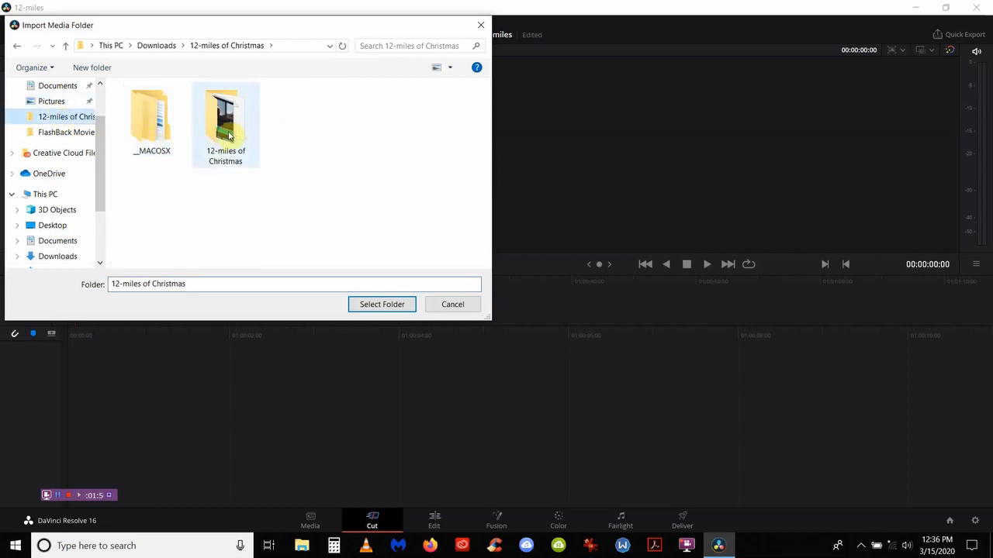
click(228, 136)
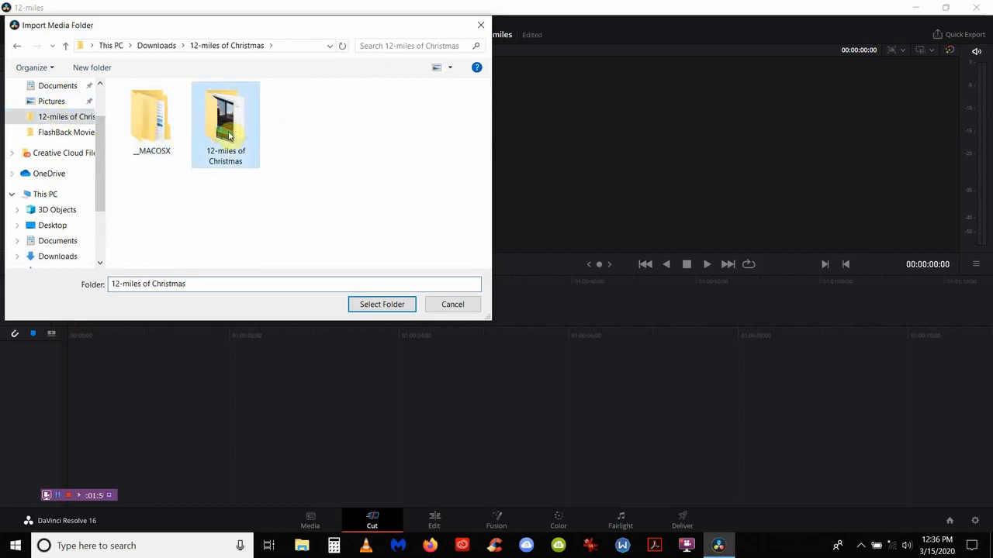
click(380, 303)
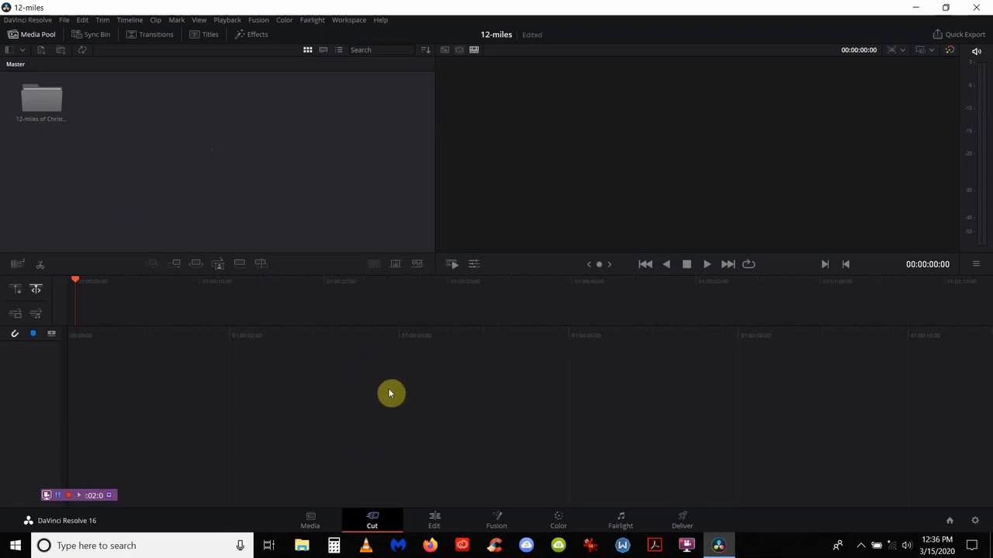
Step: On the Edit page, add 'timeline bin' inside 12-miles of Christmas, then open standups MP4
click(435, 518)
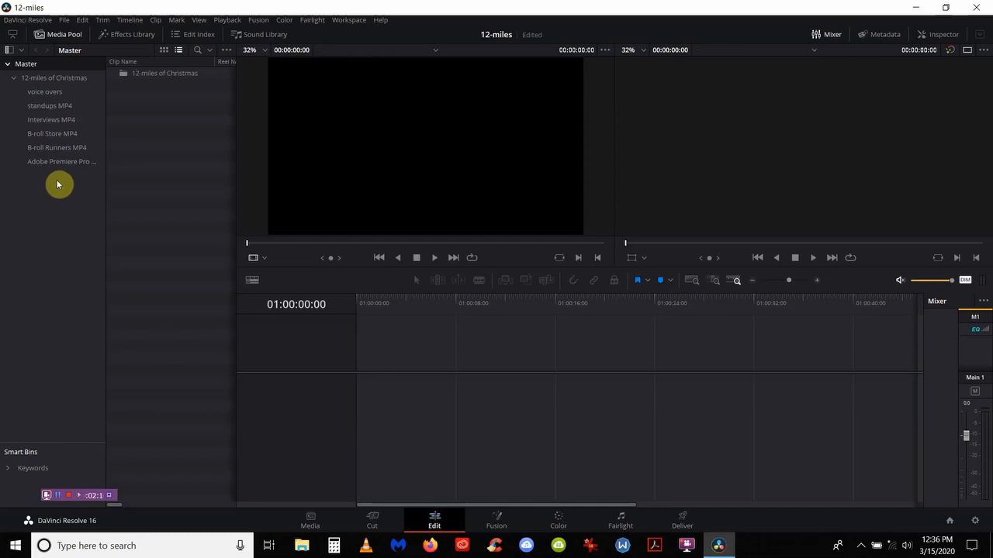
right_click(60, 82)
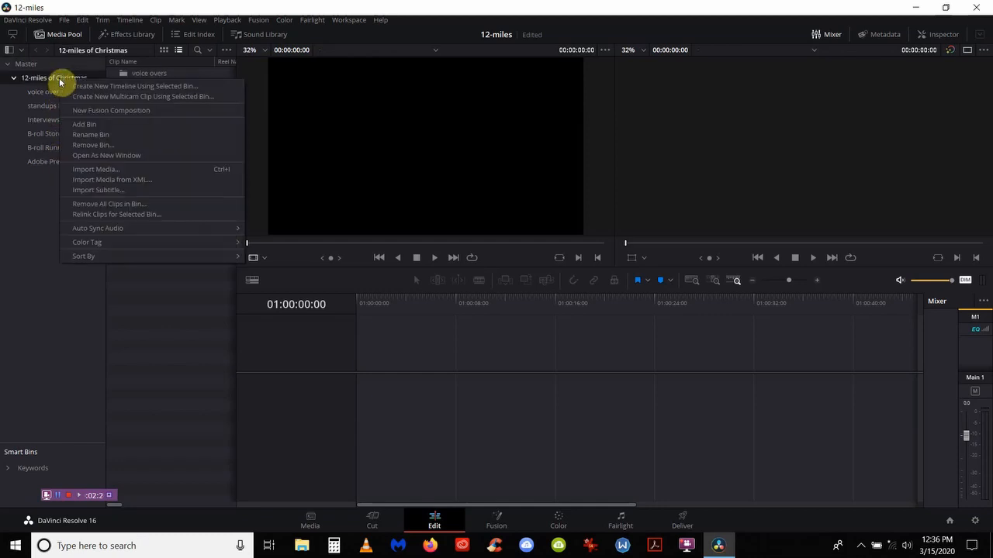
click(82, 124)
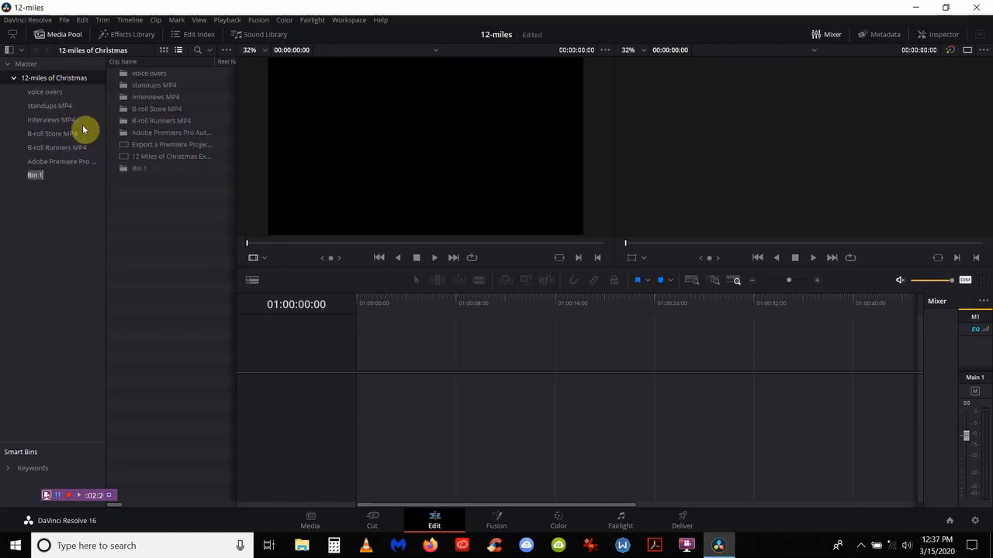
text(timeline bin)
click(62, 214)
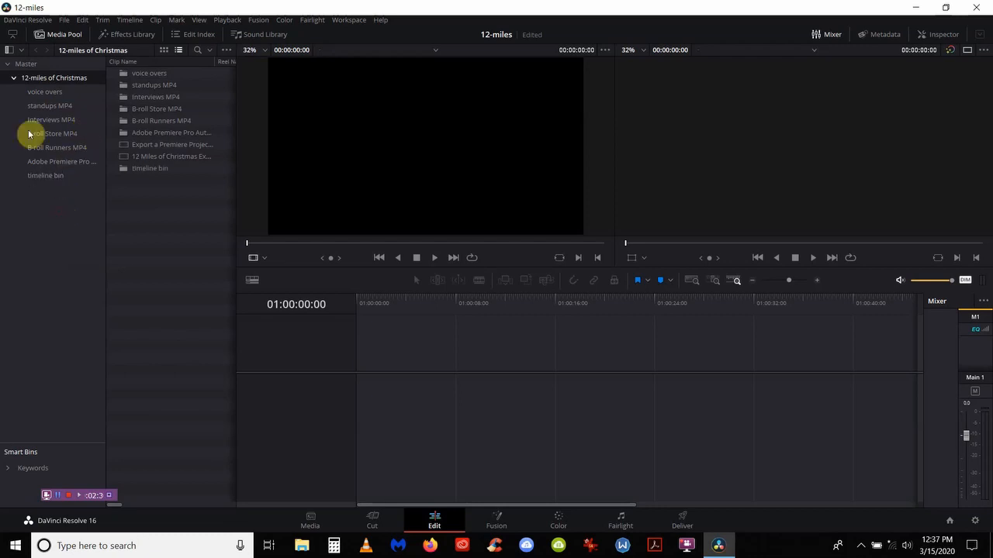
click(35, 177)
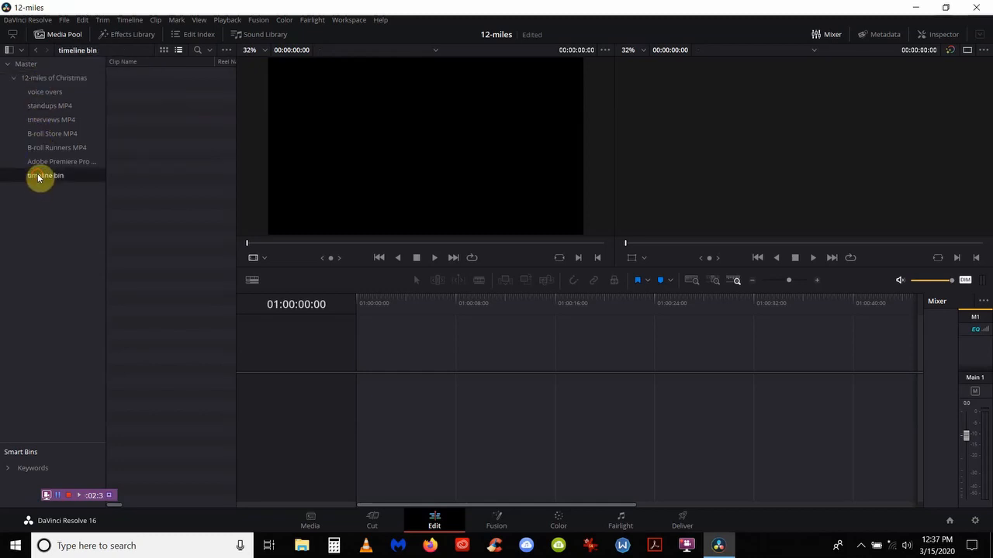
click(47, 108)
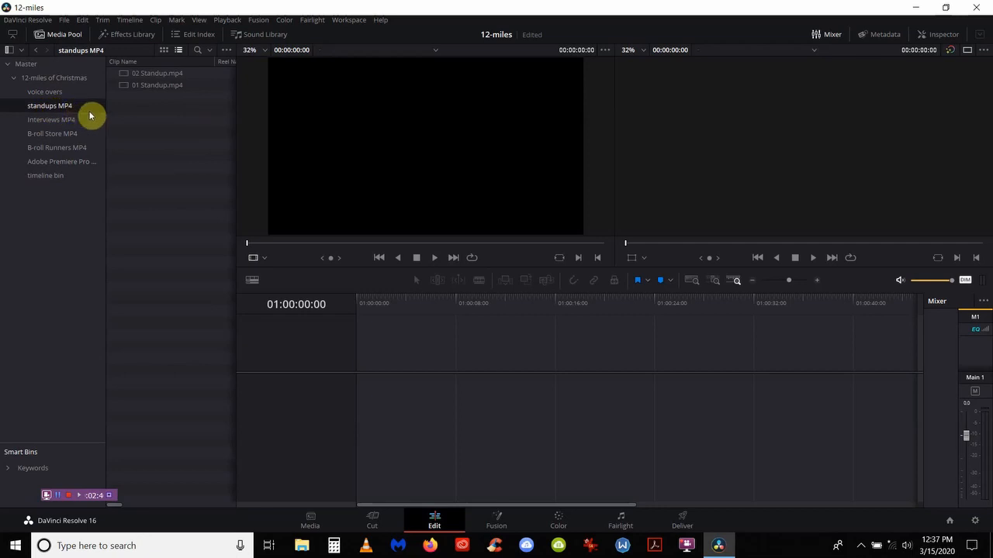
Step: Load 01 Standup.mp4 in the source viewer with Show Full Clip Audio Waveform enabled
double_click(136, 85)
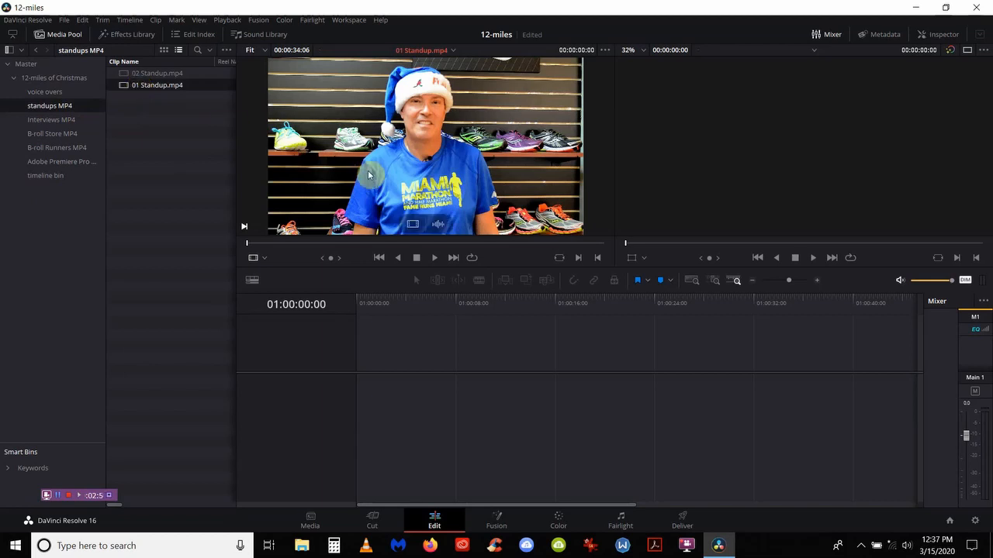
click(604, 51)
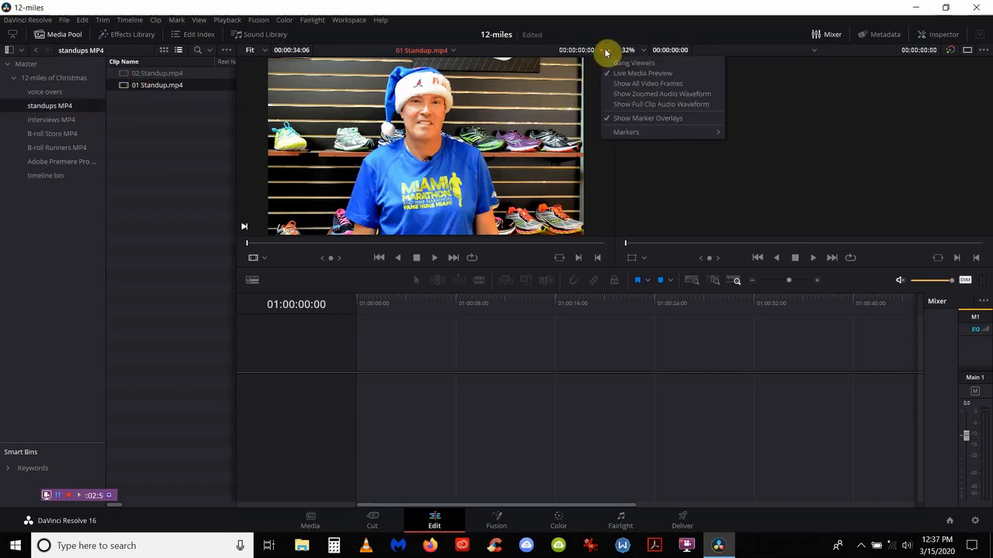
click(611, 105)
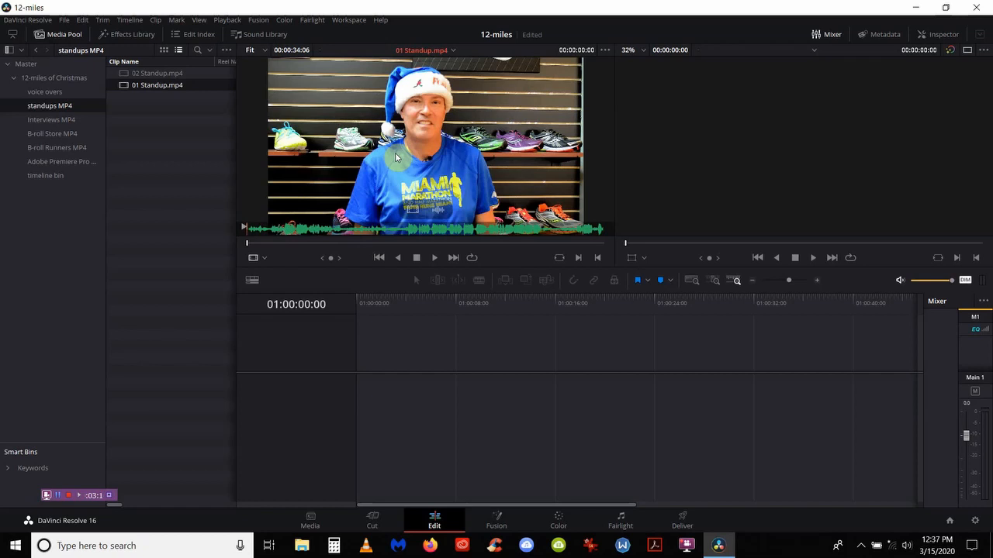
Step: Mark 01 Standup.mp4's in point at 00:00:15:07 and out point at 00:00:28:09
click(434, 260)
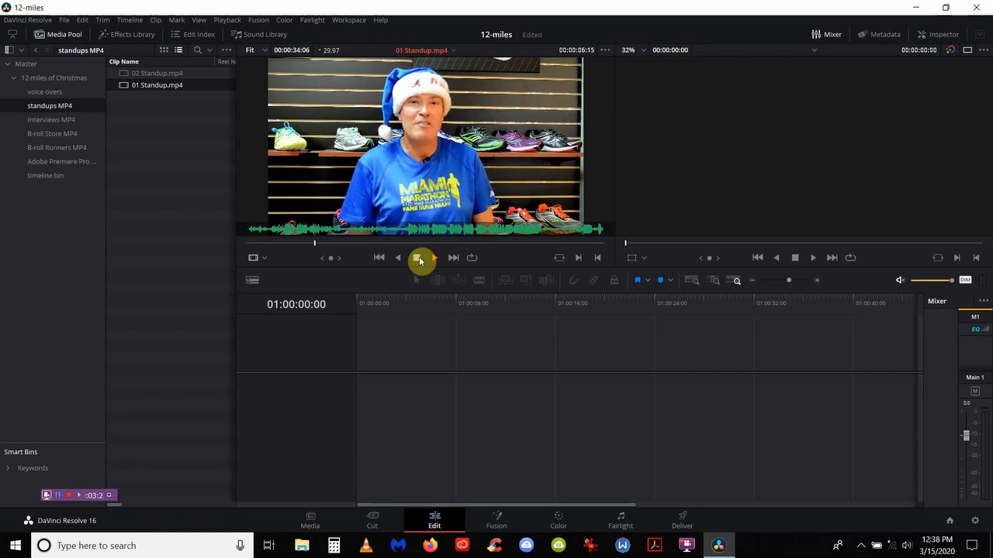
click(420, 261)
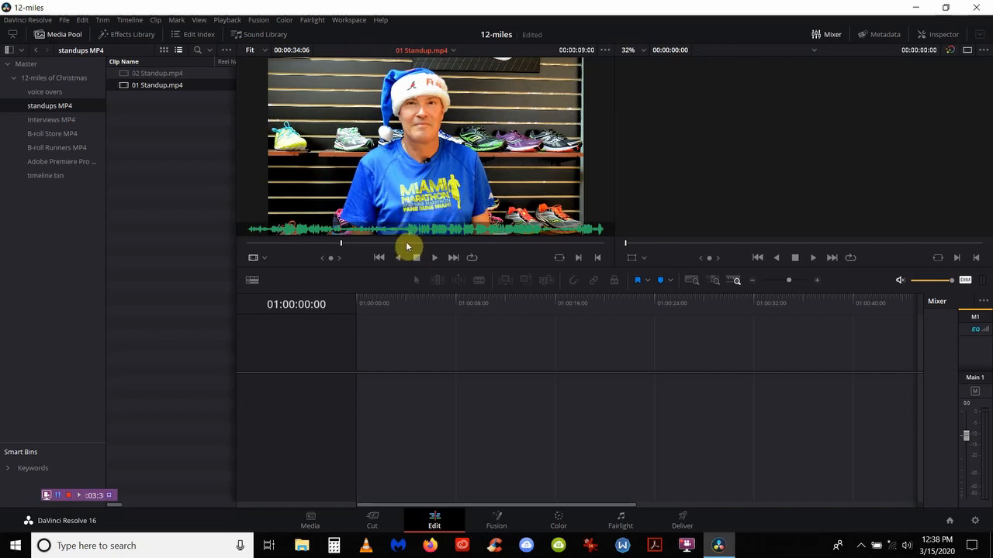
click(406, 243)
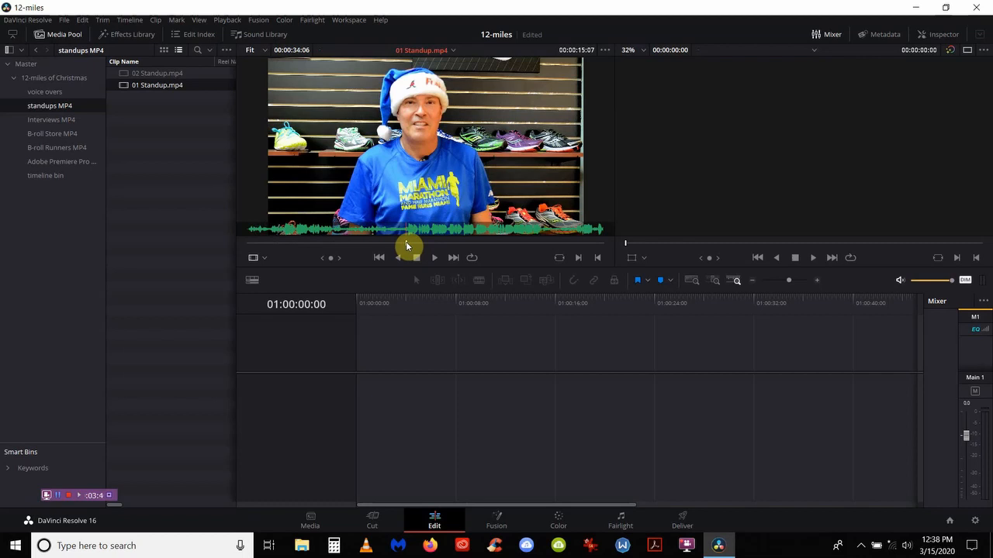
key(i)
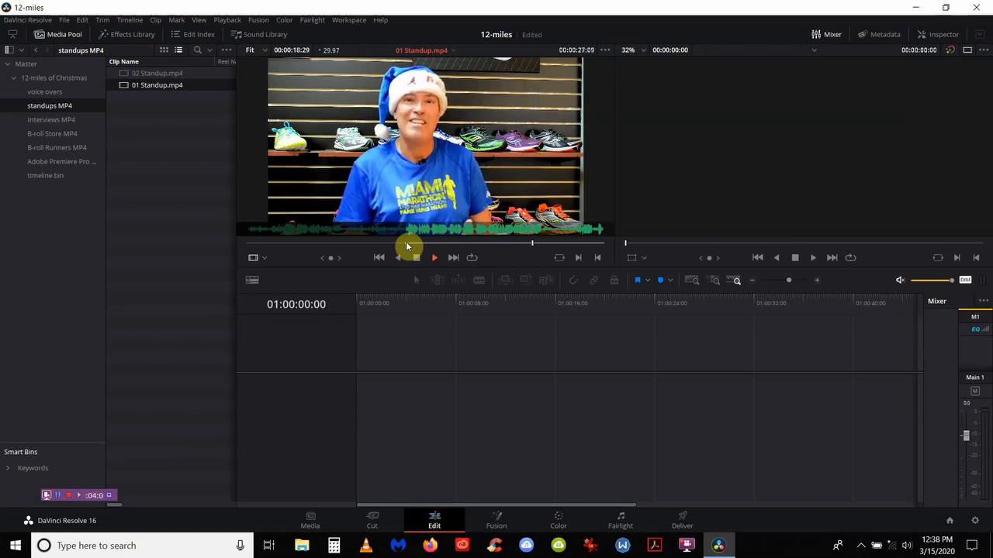
key(space)
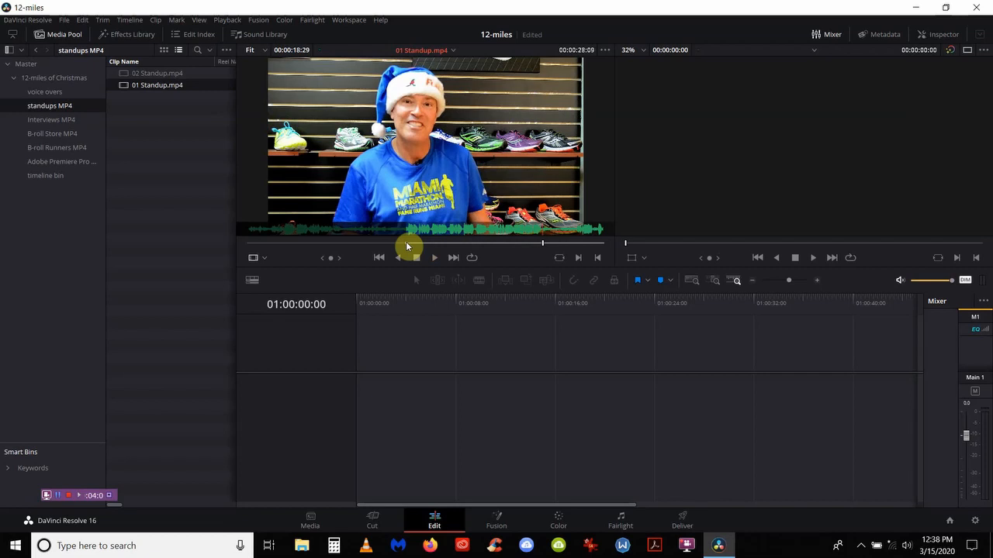
key(o)
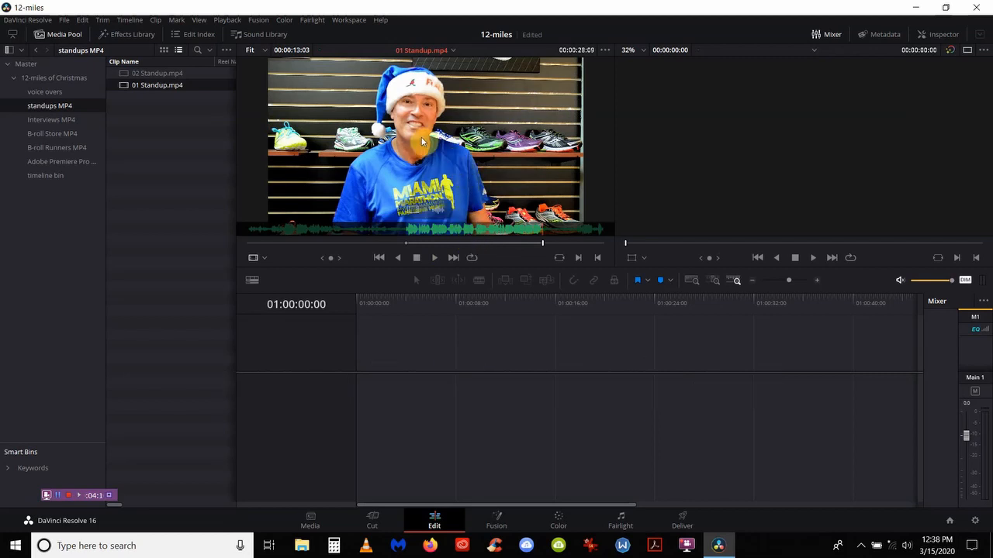
Step: Put the trimmed standup on a new timeline starting at zero and rename it '12-miles v1'
drag(422, 138, 373, 393)
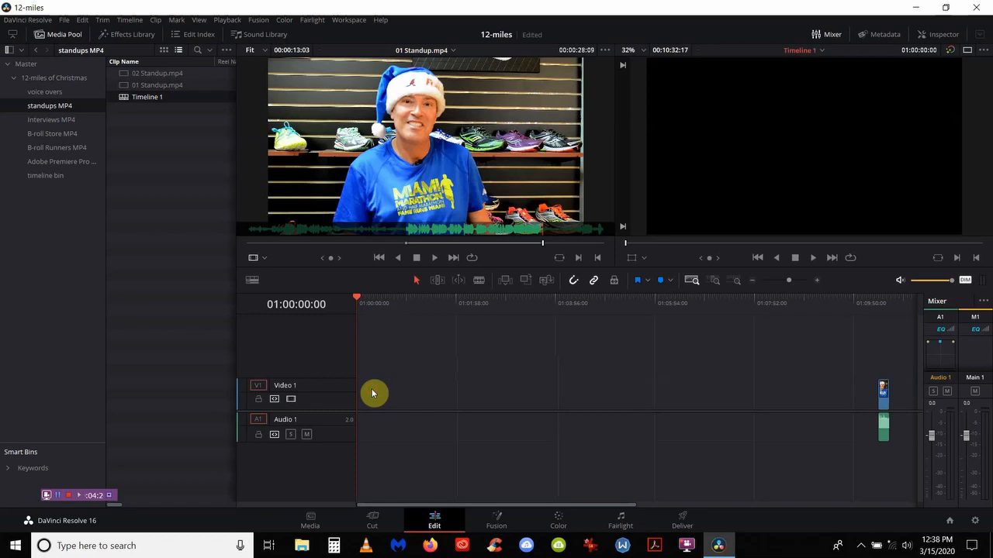
click(423, 404)
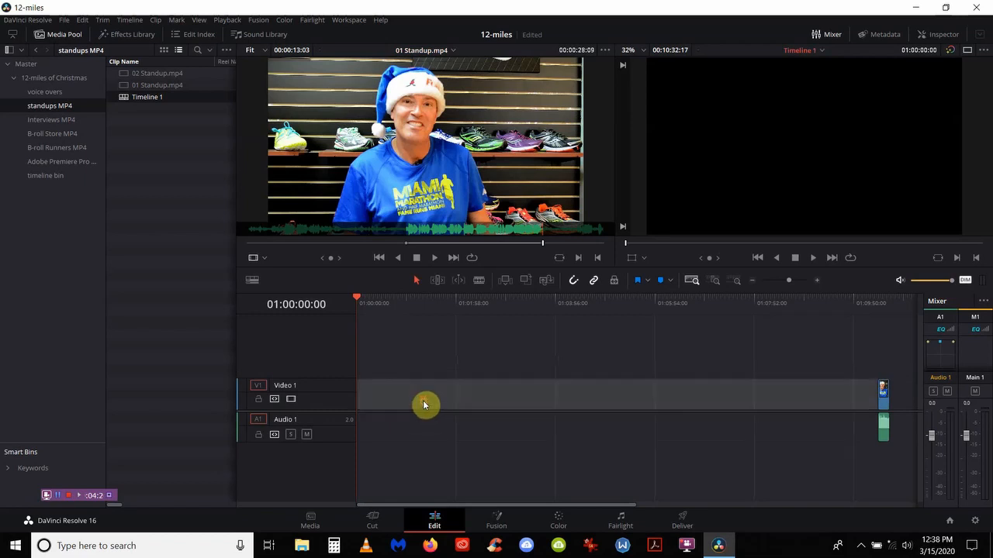
key(Delete)
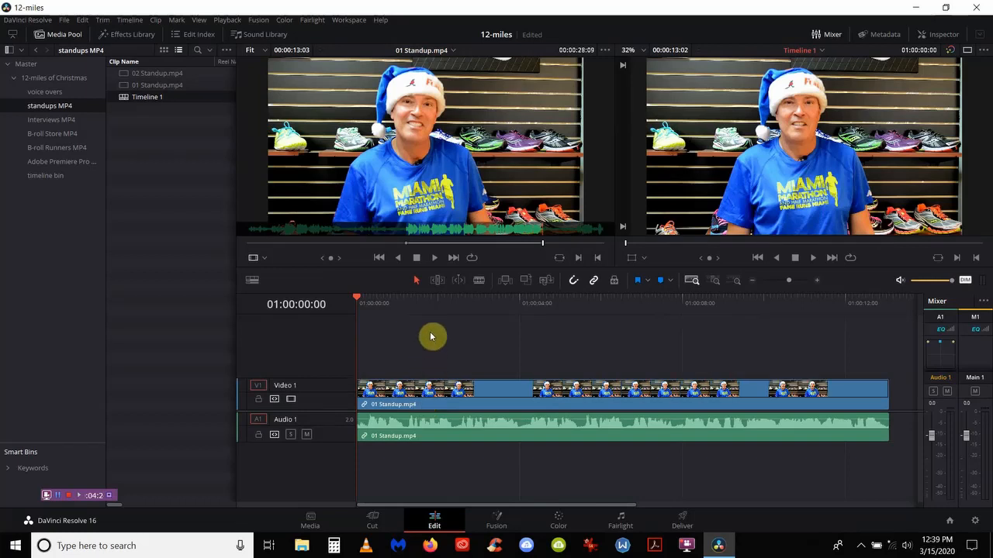
click(143, 101)
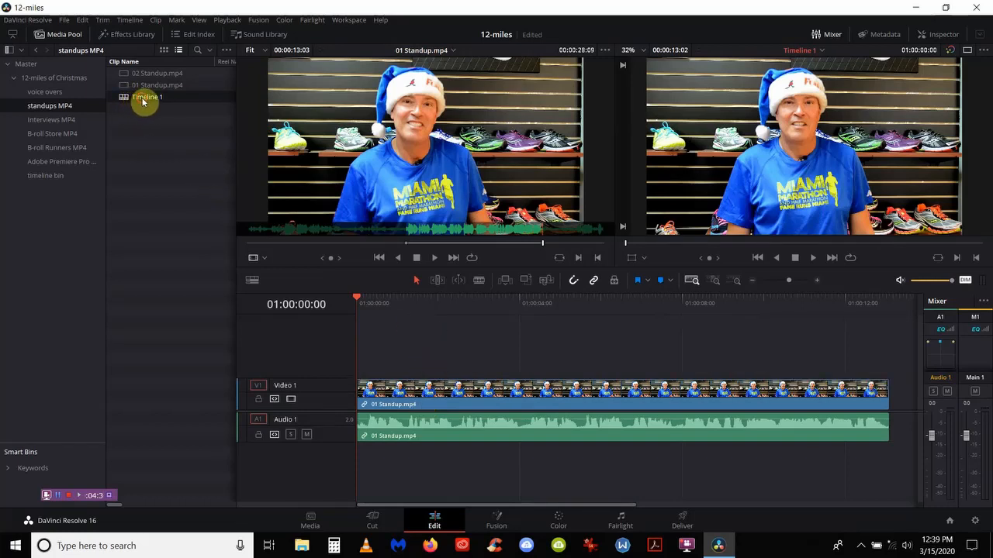
text(12-miles v)
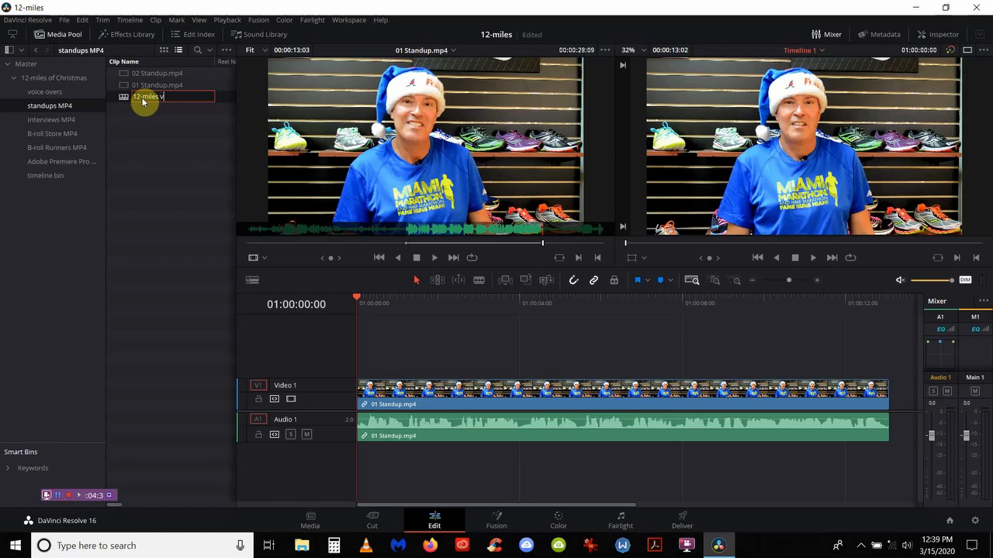
text(1)
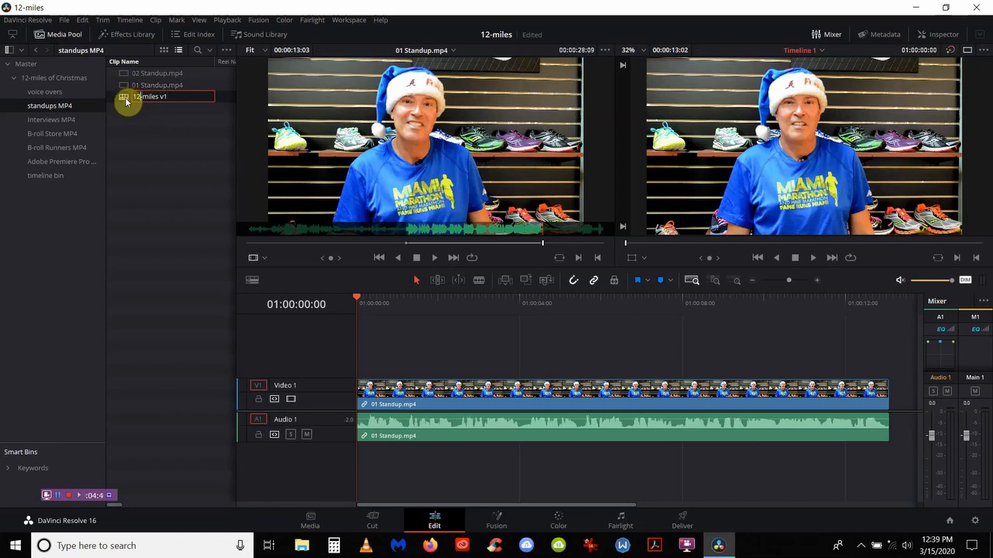
key(Return)
Step: Move the timeline into timeline bin, mark an in point at the standup's end, open voice overs
drag(132, 97, 51, 179)
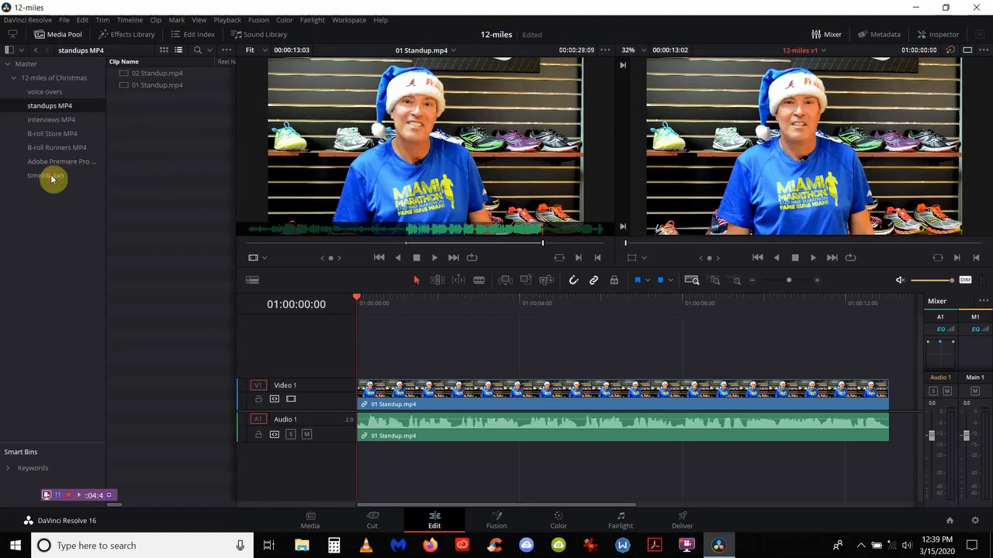
click(51, 178)
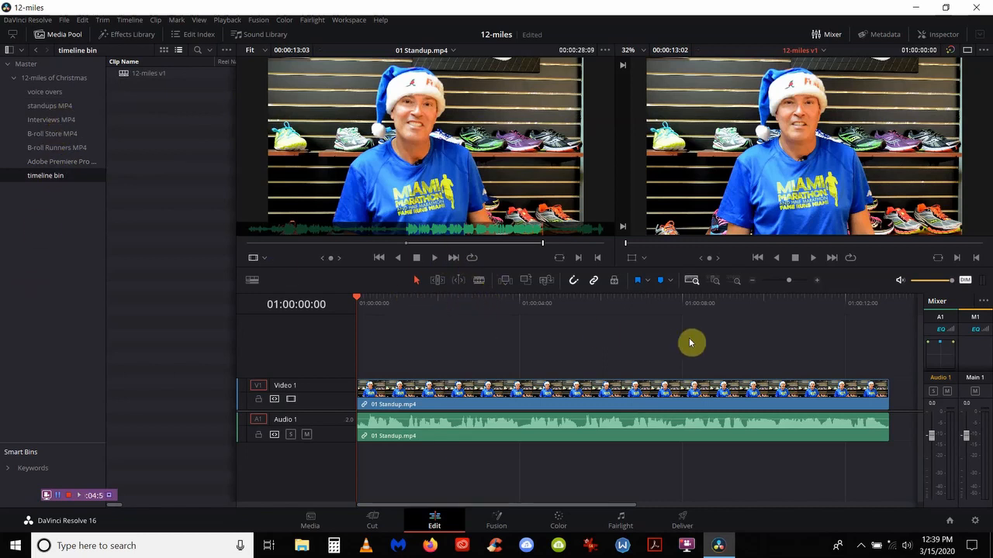
click(497, 312)
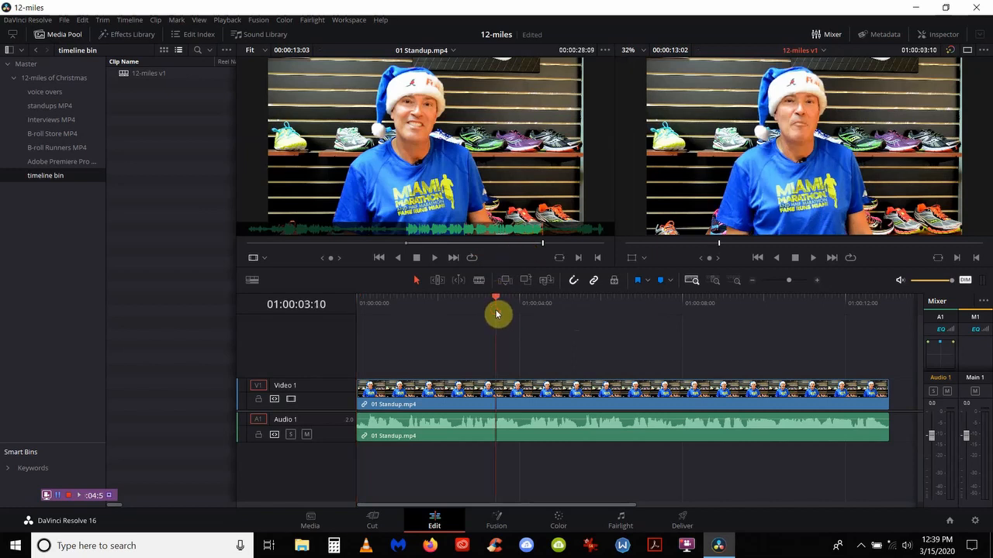
key(End)
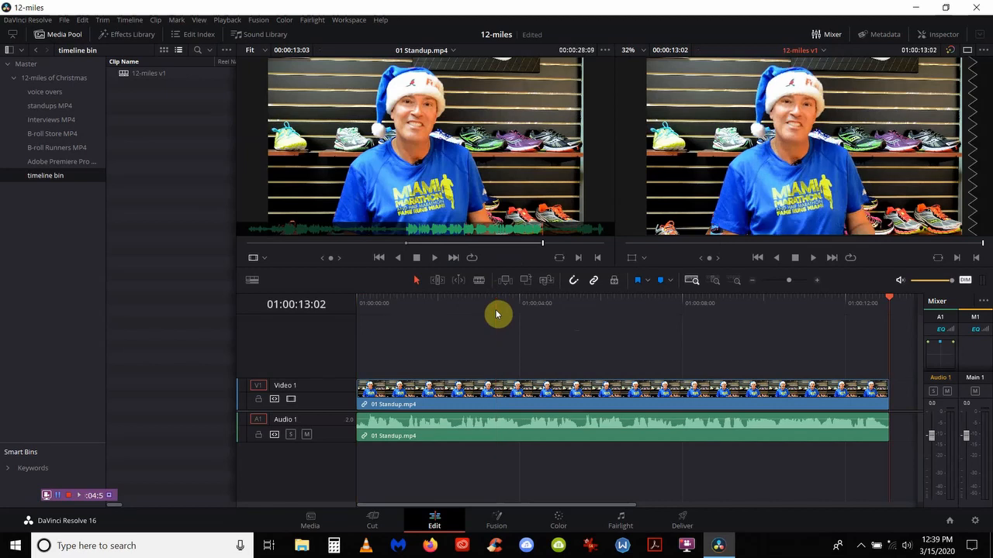
key(i)
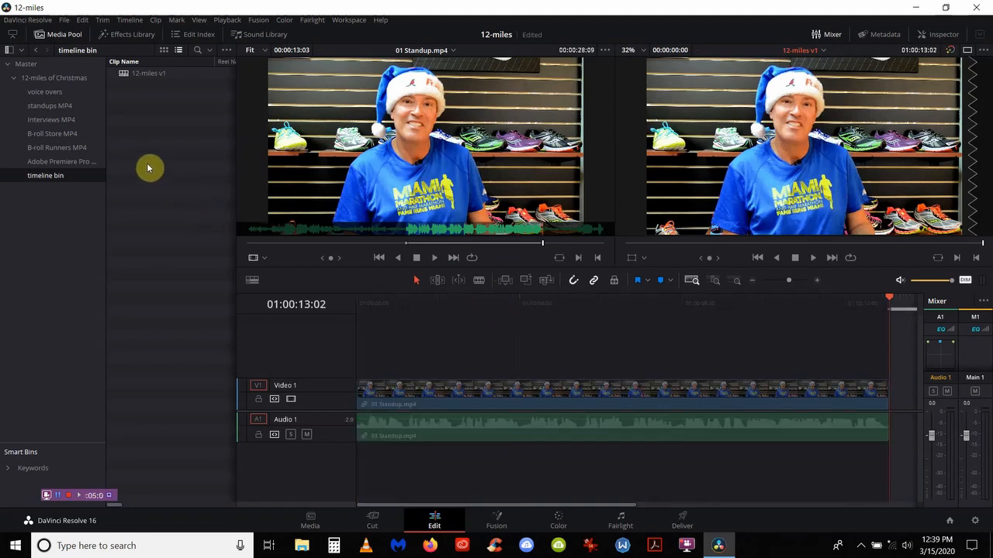
click(62, 95)
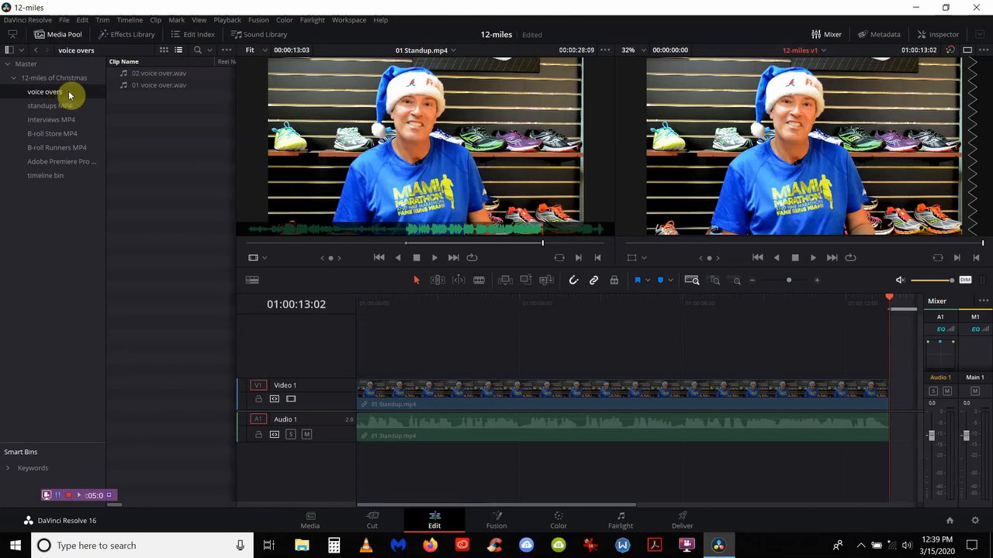
Step: Overwrite 01 voice over.wav after the standup, mark the new timeline end, and open Interviews MP4
double_click(142, 87)
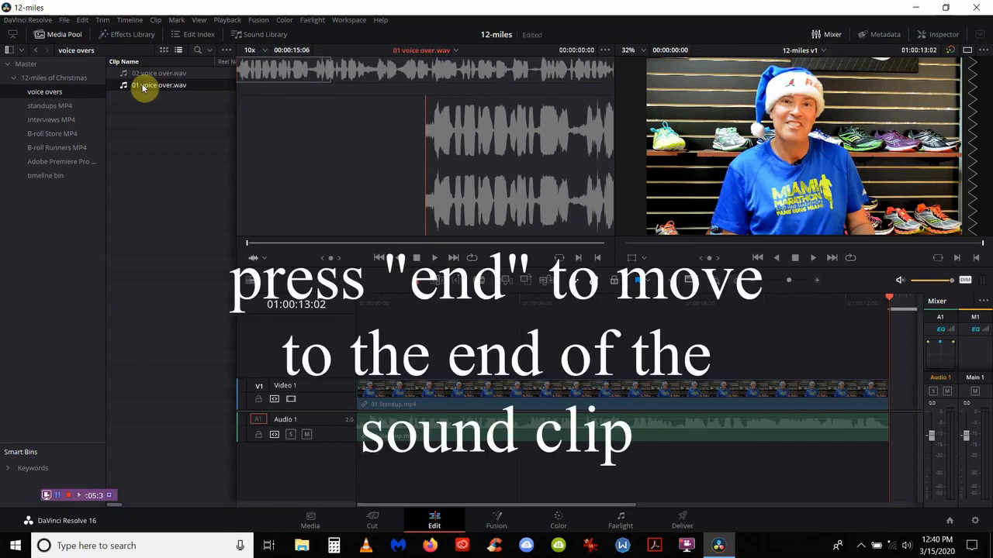
key(End)
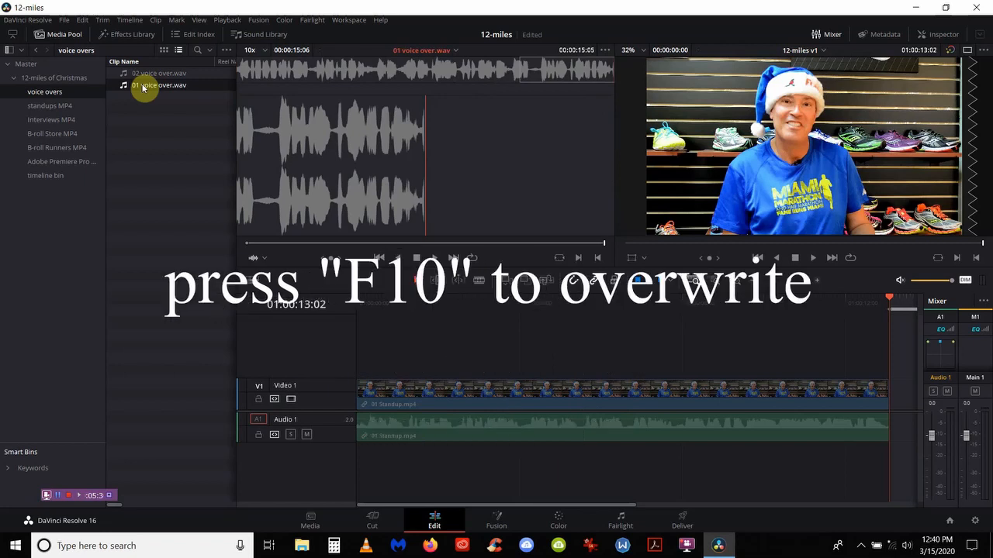
key(F10)
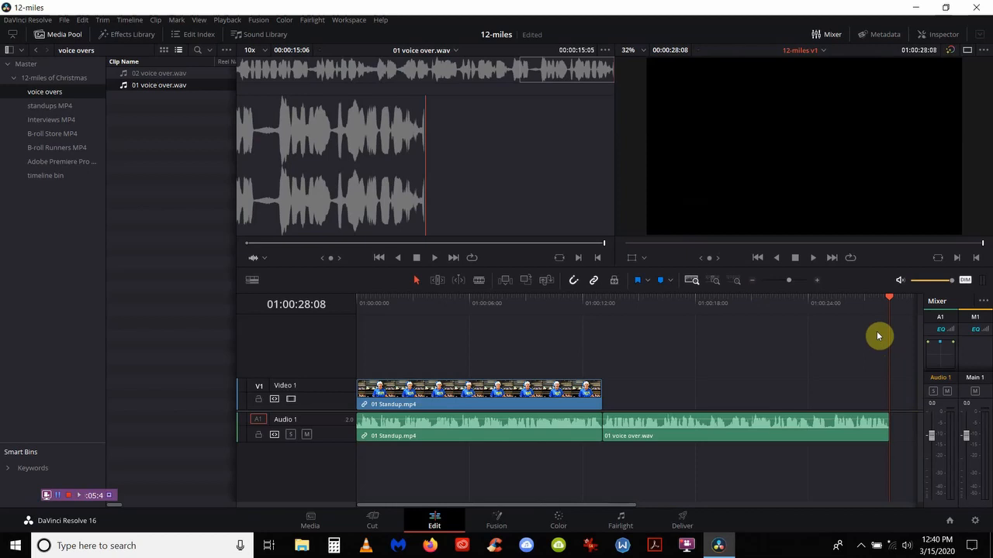
key(i)
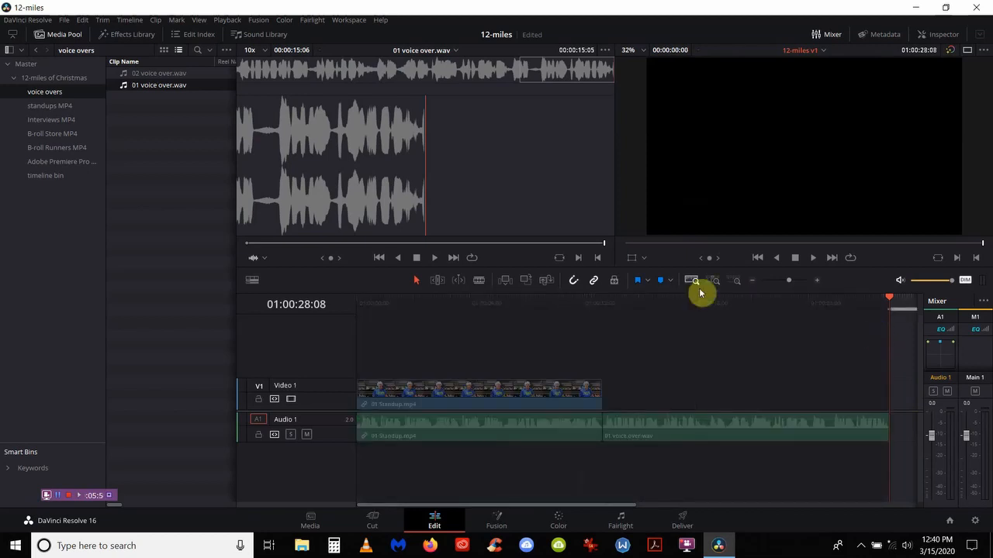
click(50, 121)
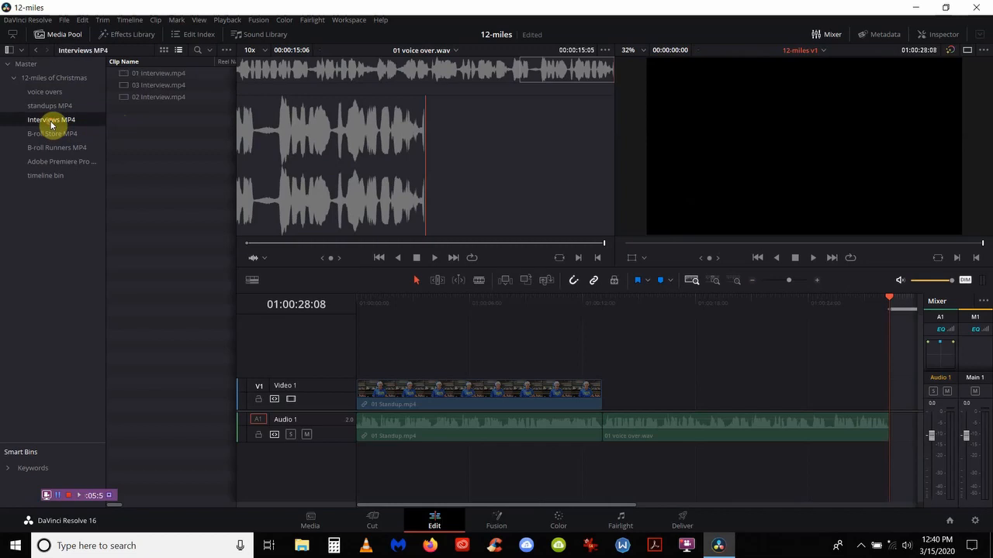
Step: Review 01 Interview.mp4 and mark its in point where the sound bite starts, about 00:00:34:22
double_click(151, 75)
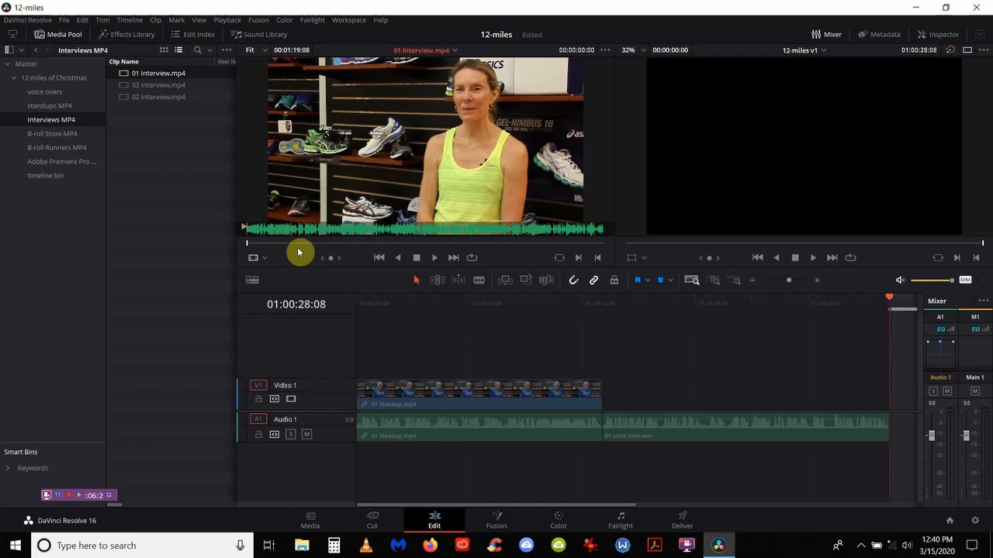
key(space)
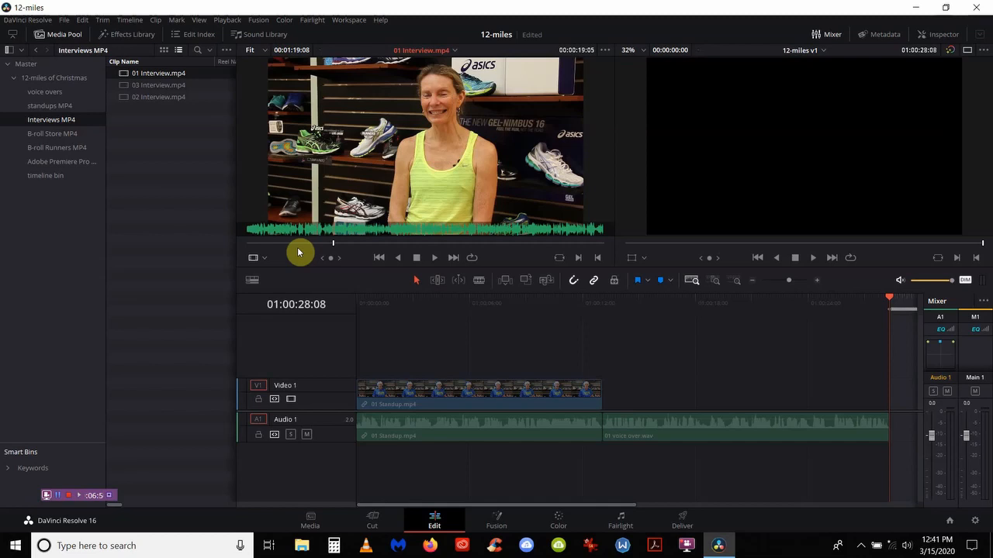
key(space)
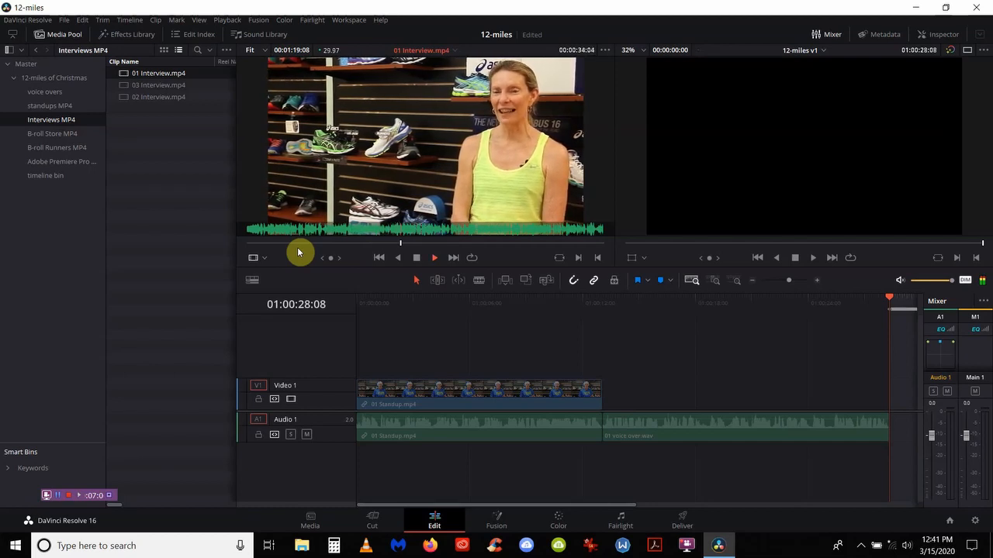
key(space)
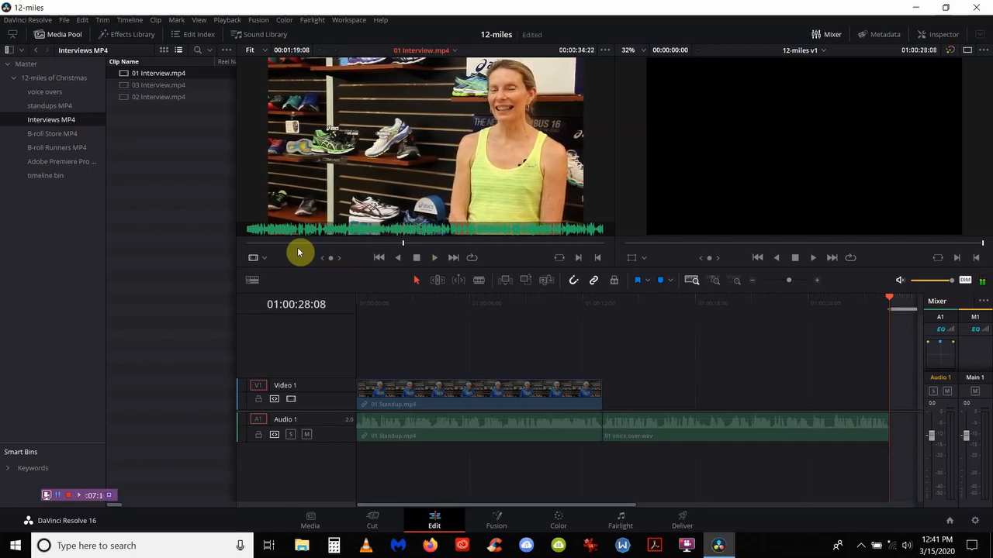
key(i)
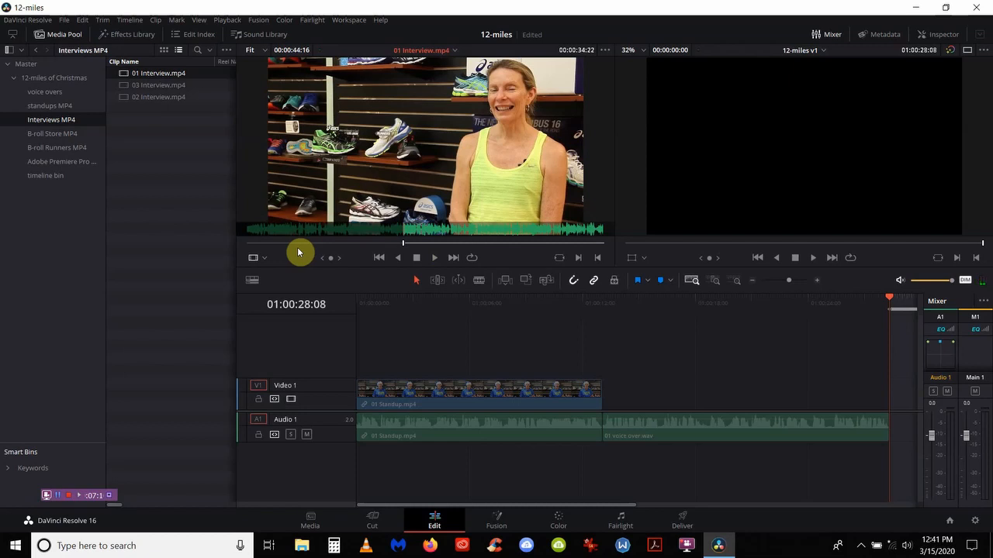
key(space)
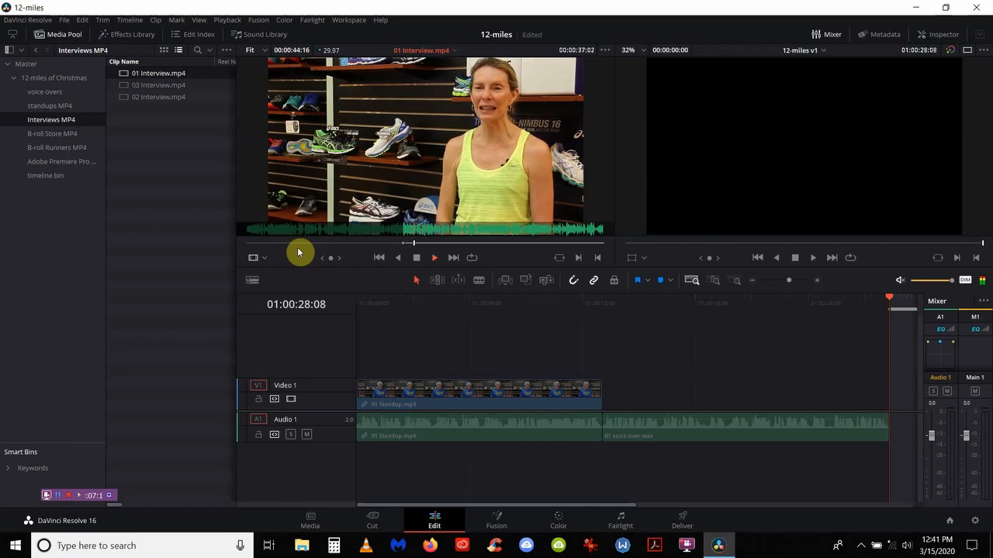
key(space)
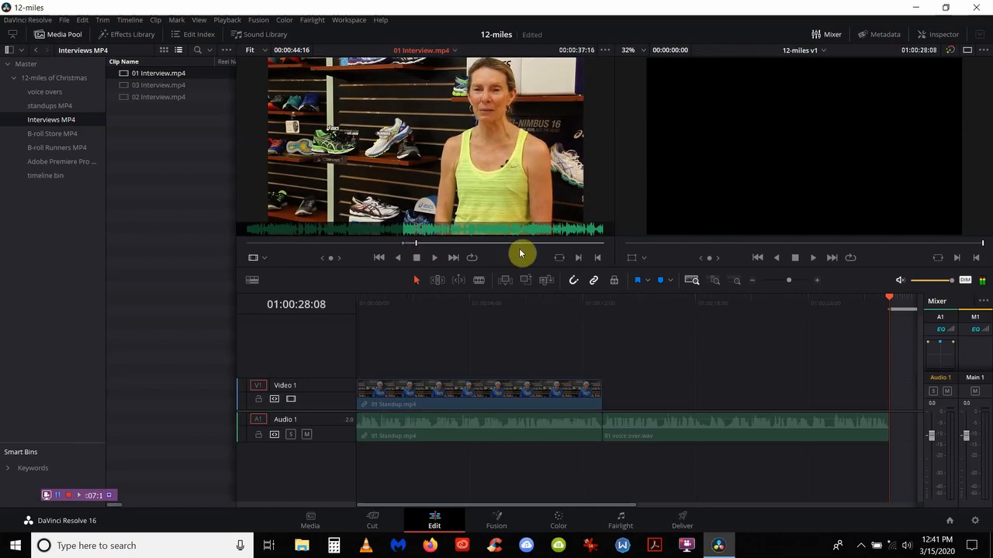
Step: Mark the interview's out point at the bite's end, overwrite it after the voice-over, mark timeline end
click(539, 245)
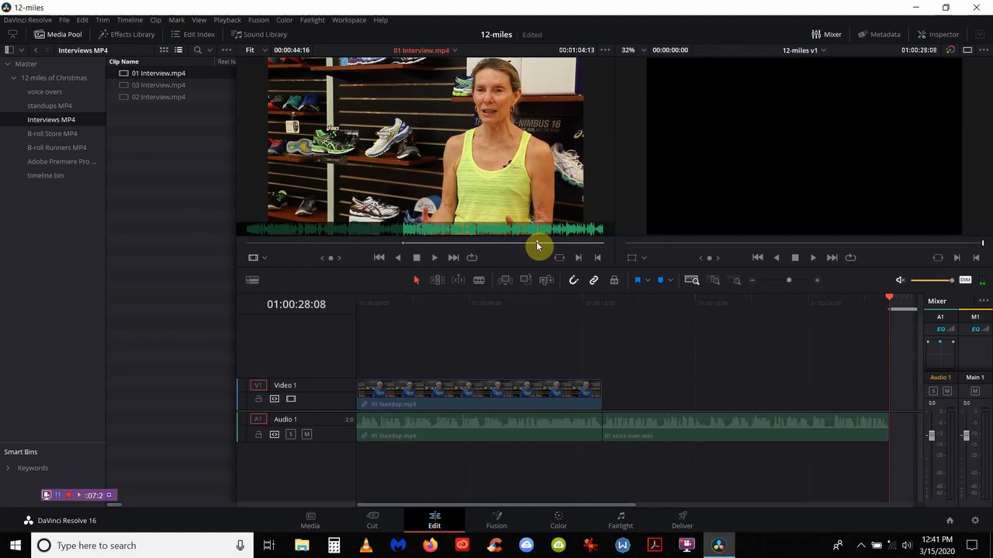
key(space)
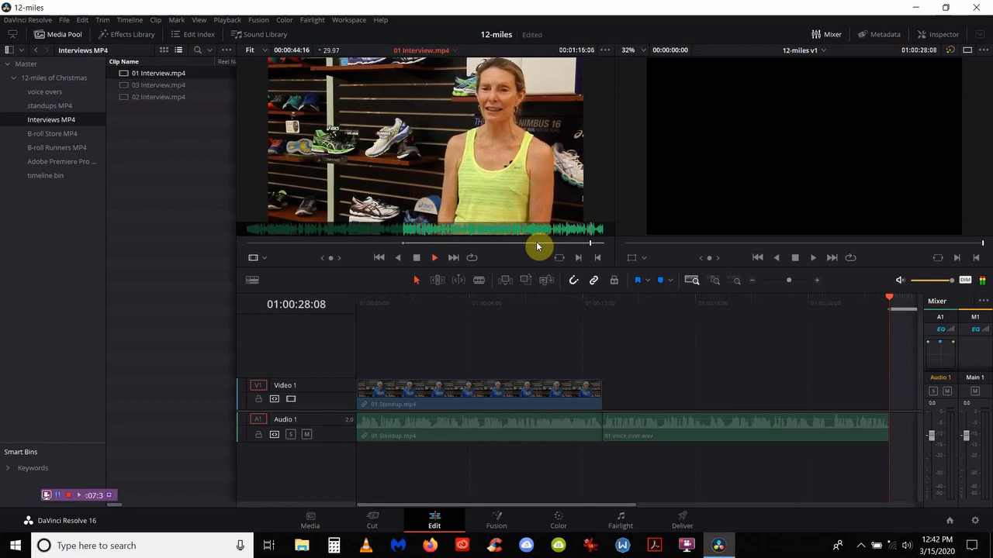
key(space)
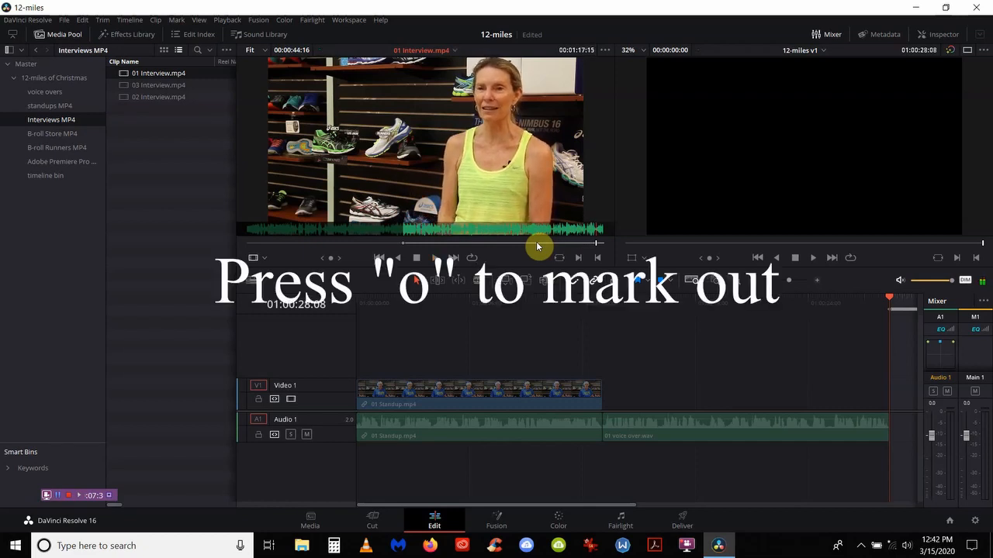
key(o)
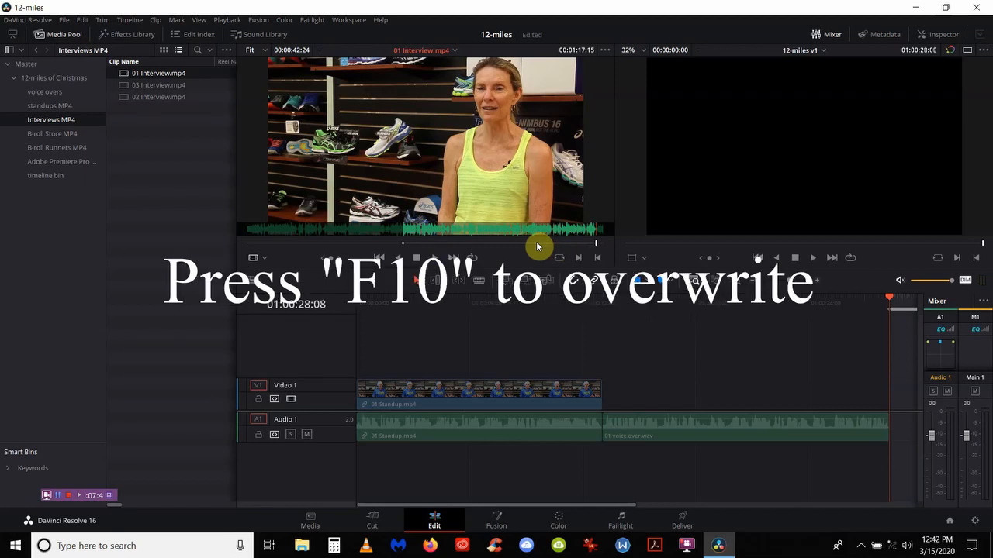
key(F10)
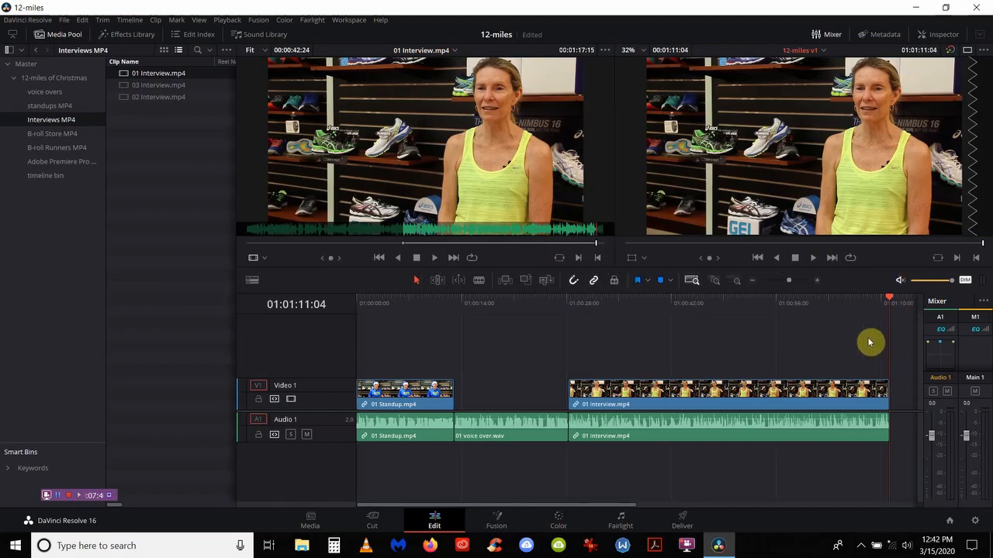
key(i)
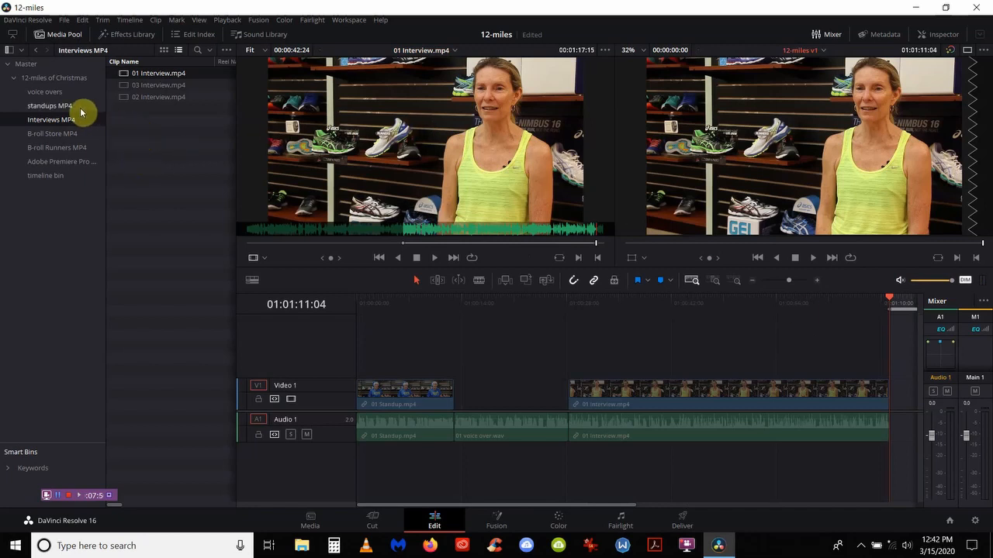
Step: Review 02 Interview.mp4 and mark its in point where the answer starts, about 00:00:25:10
double_click(137, 98)
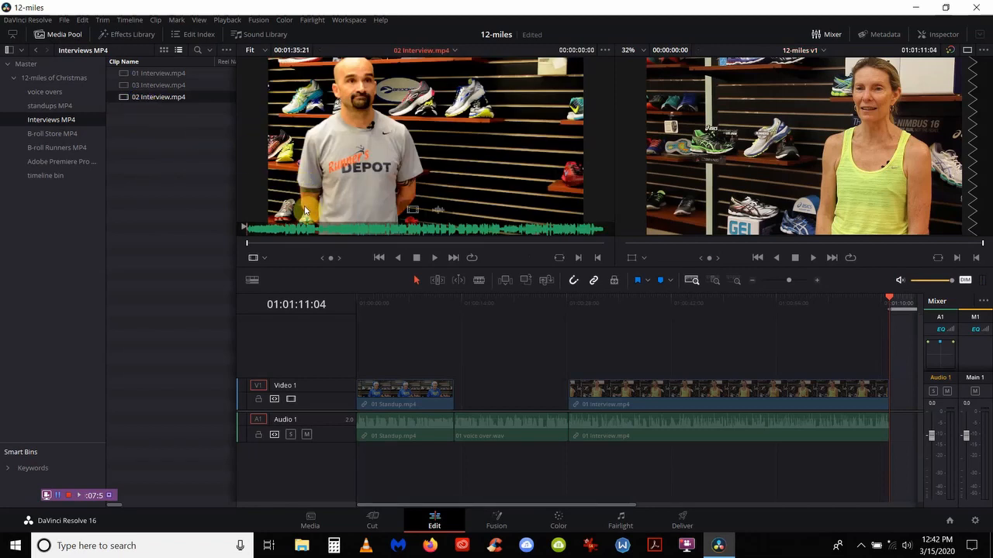
key(space)
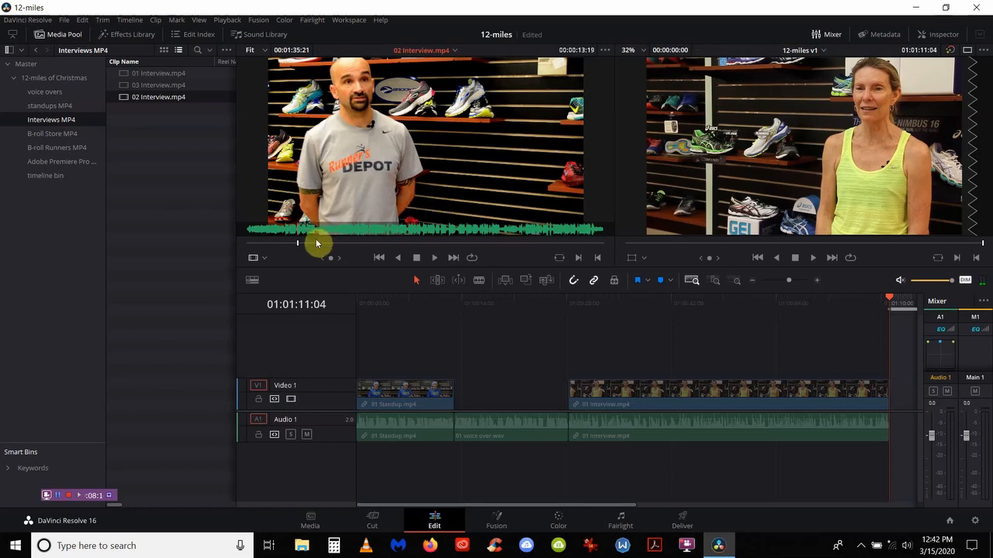
click(317, 244)
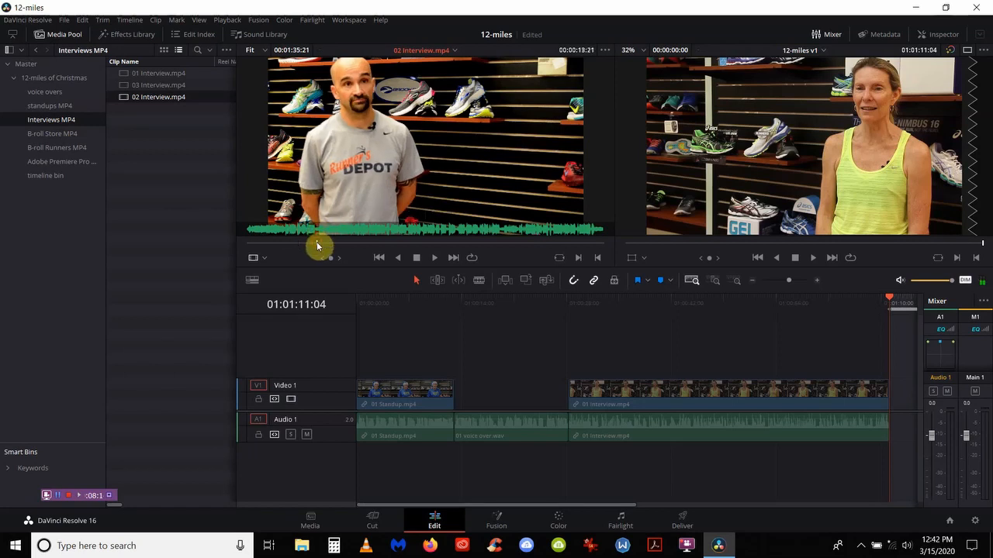
key(space)
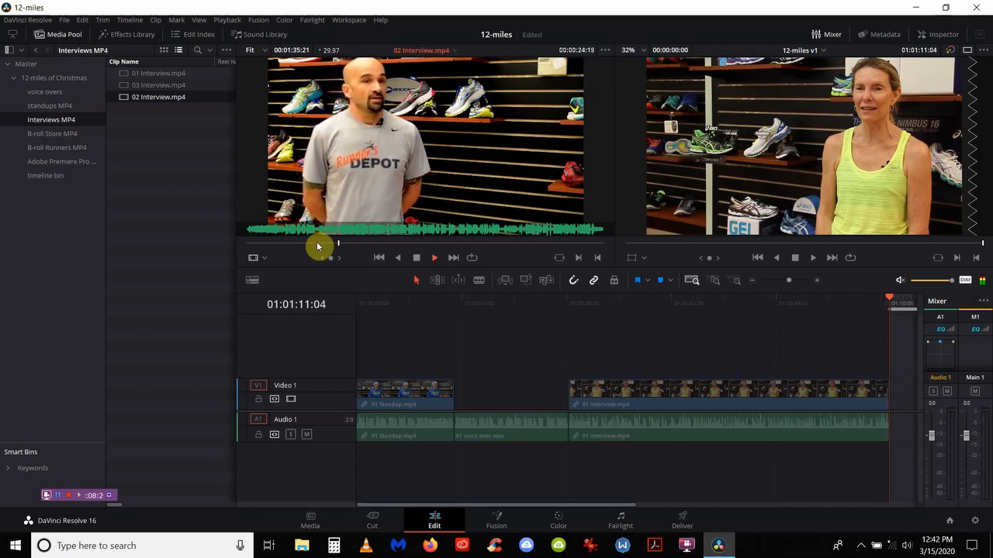
key(space)
key(i)
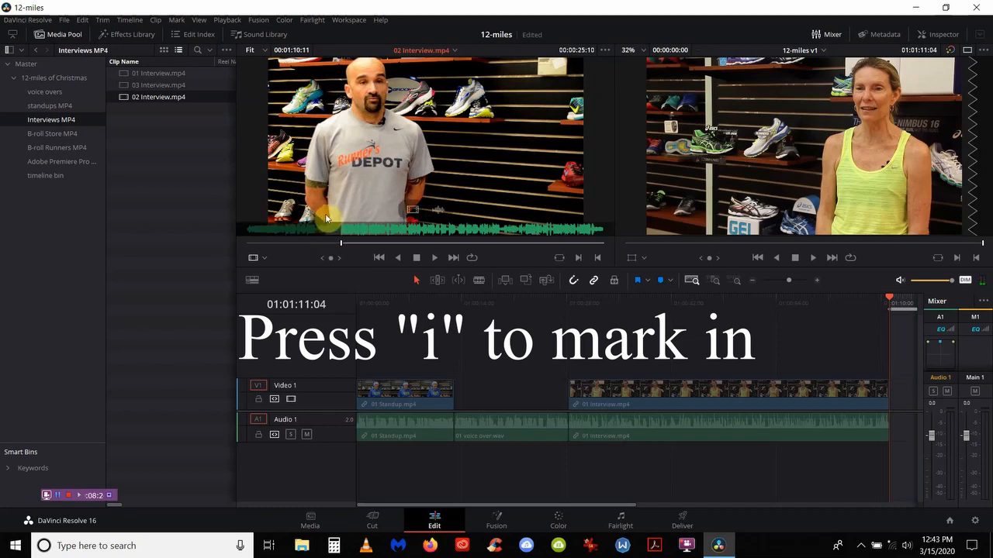
Step: Mark the out point of the 02 Interview.mp4 sound bite and overwrite it after 01 Interview.mp4
key(space)
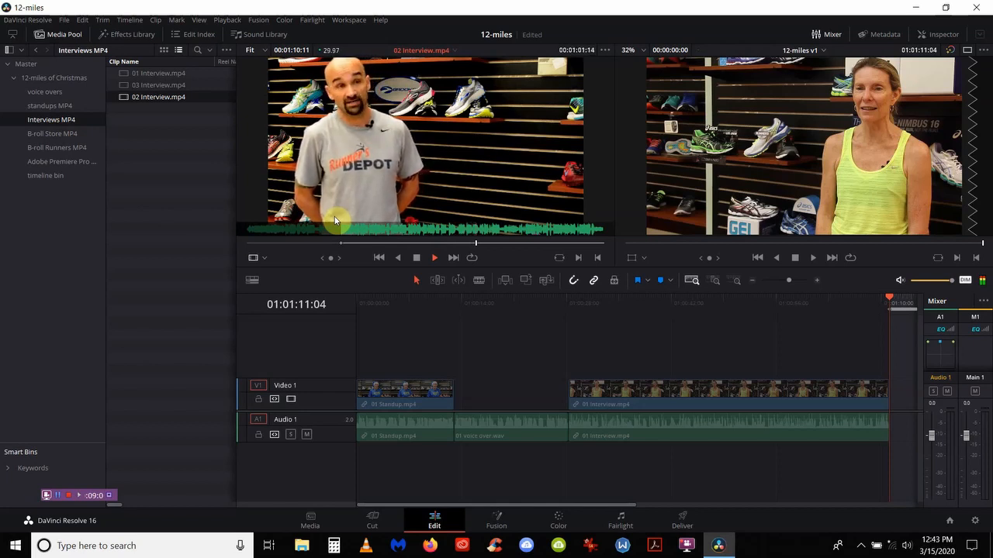
key(space)
key(o)
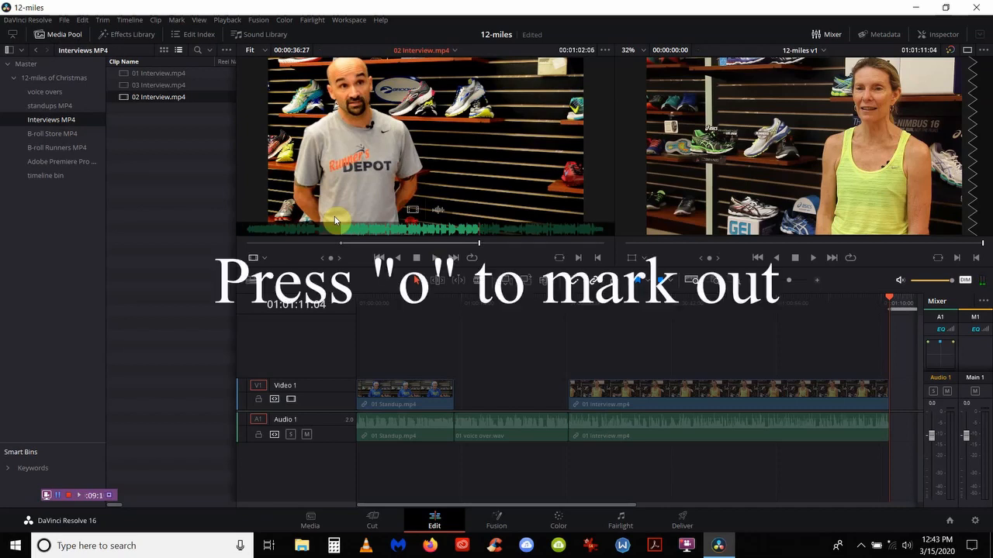
key(F10)
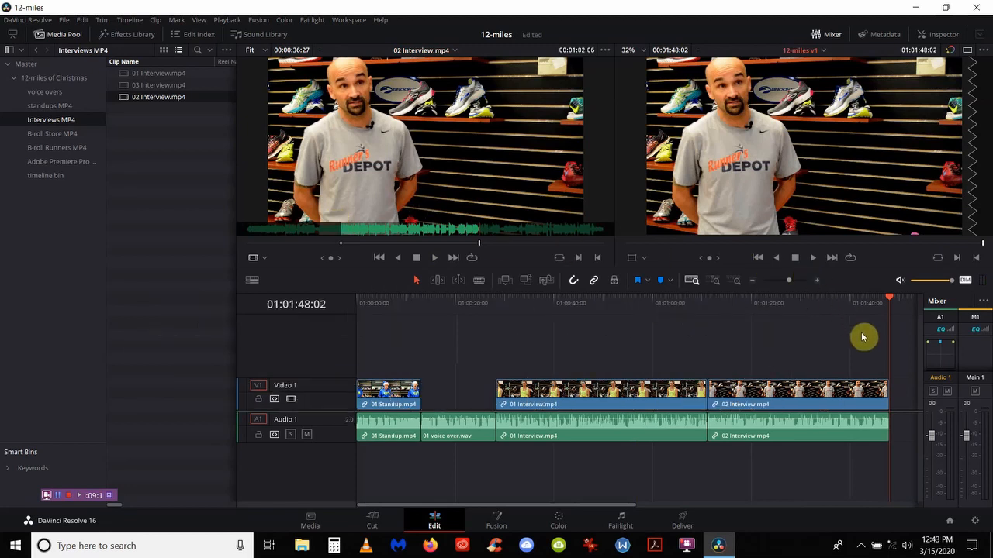
key(i)
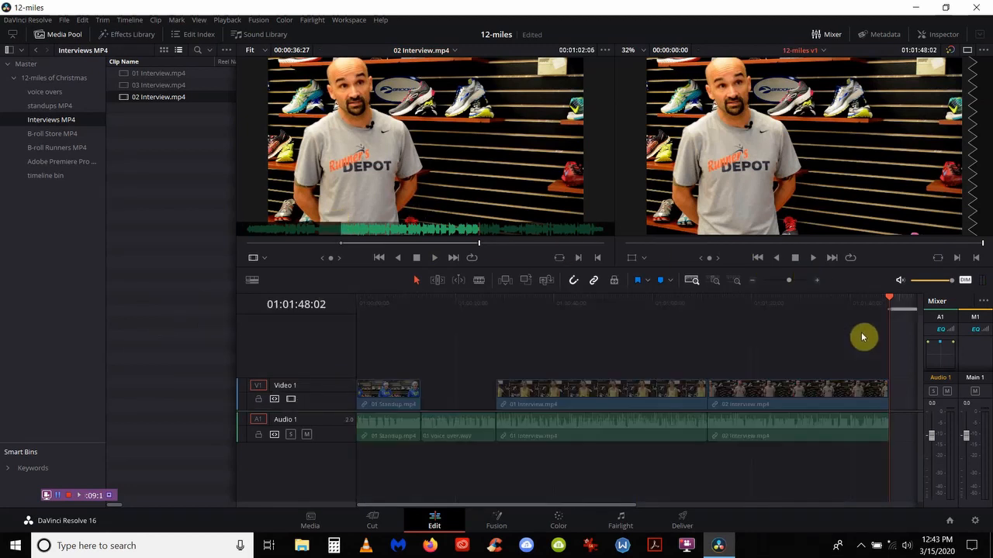
Step: Append the whole 02 voice over.wav from the voice overs bin after 02 Interview.mp4
click(65, 93)
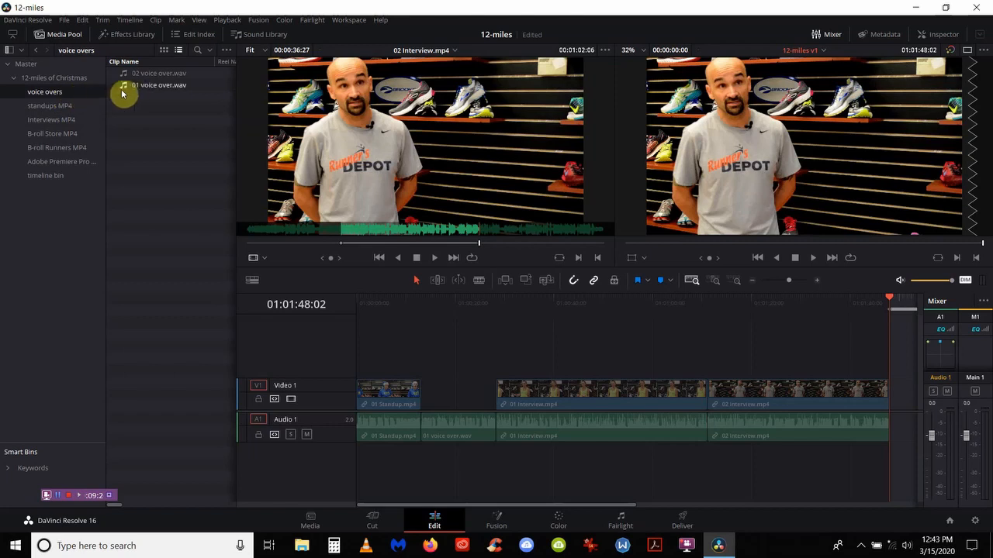
double_click(146, 76)
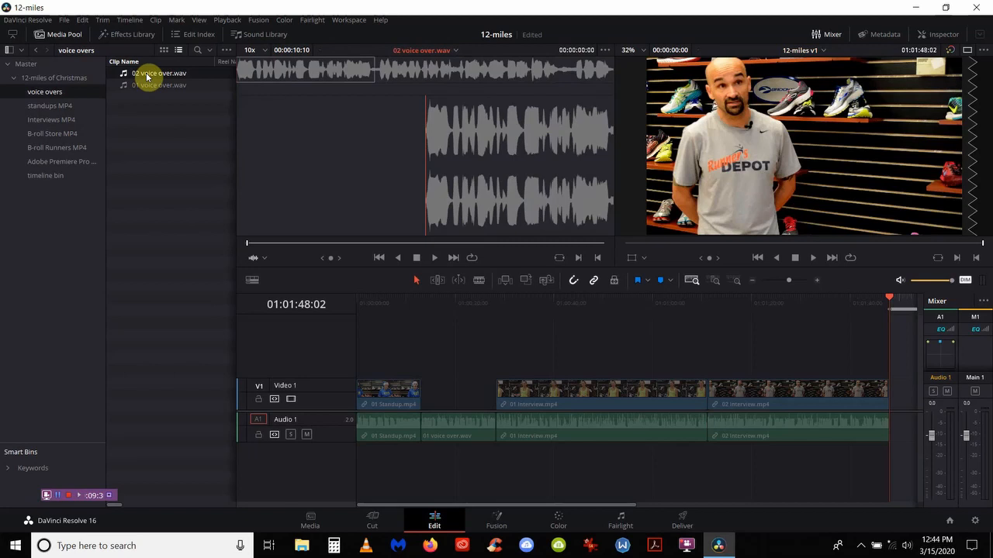
key(End)
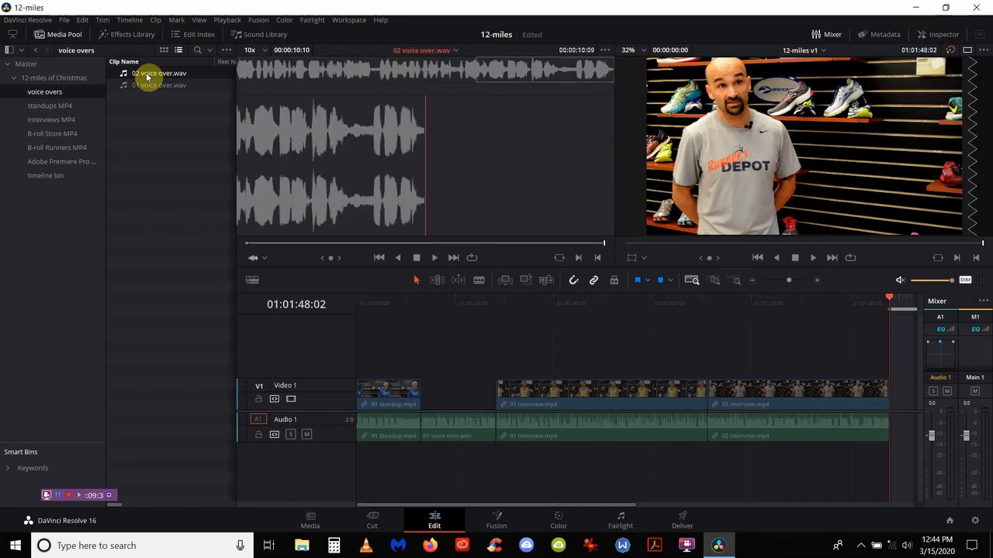
key(shift+F12)
key(shift+z)
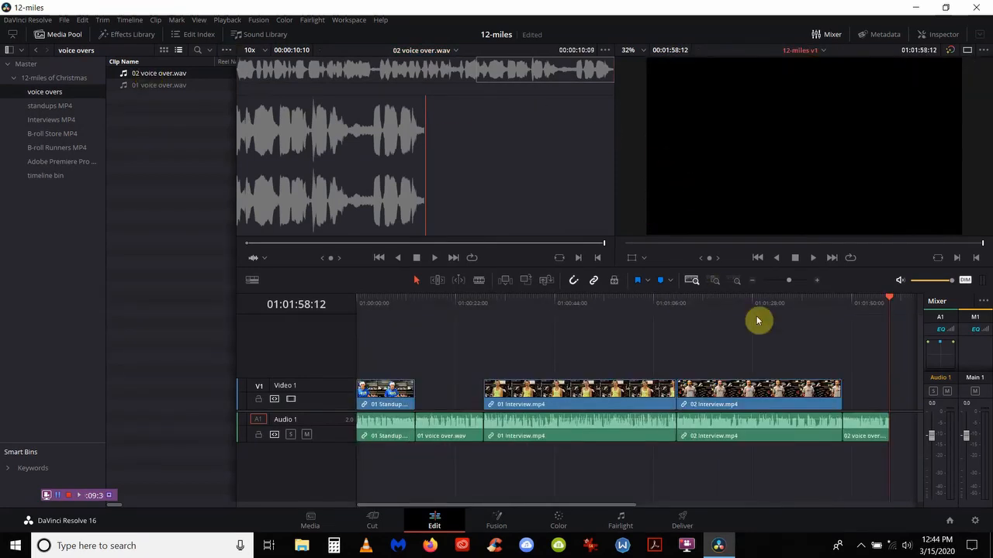
key(i)
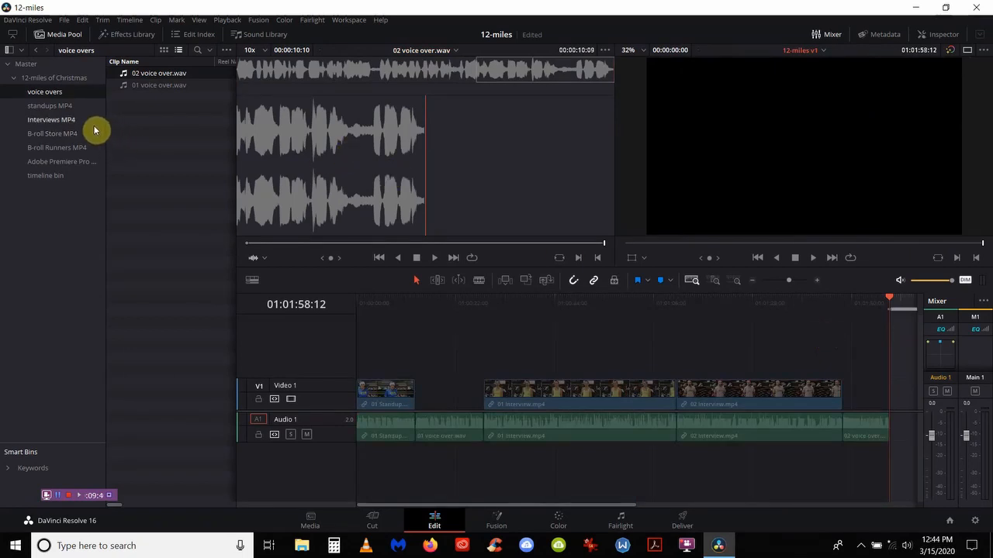
Step: Load 03 Interview.mp4 from the Interviews MP4 bin and play it to find the sound bite
click(69, 123)
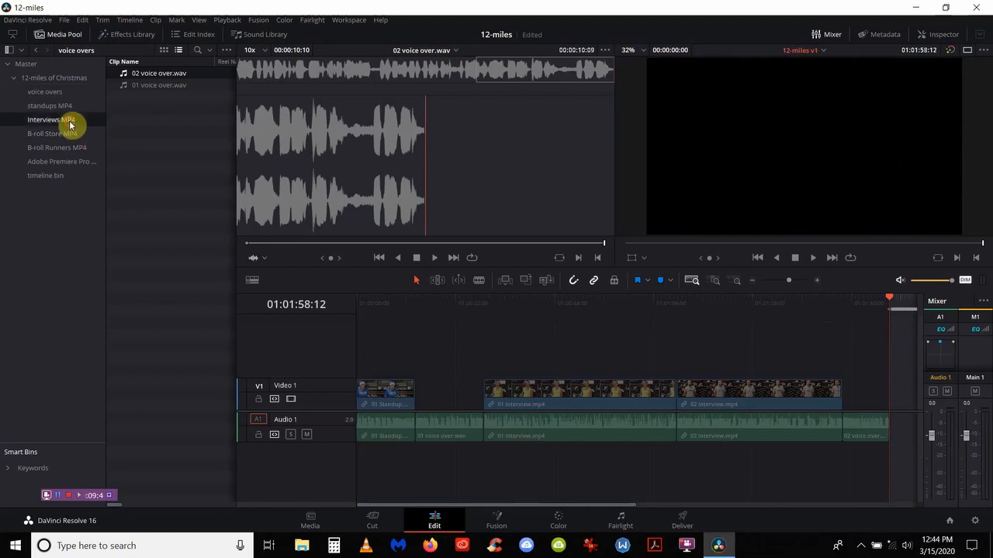
click(142, 87)
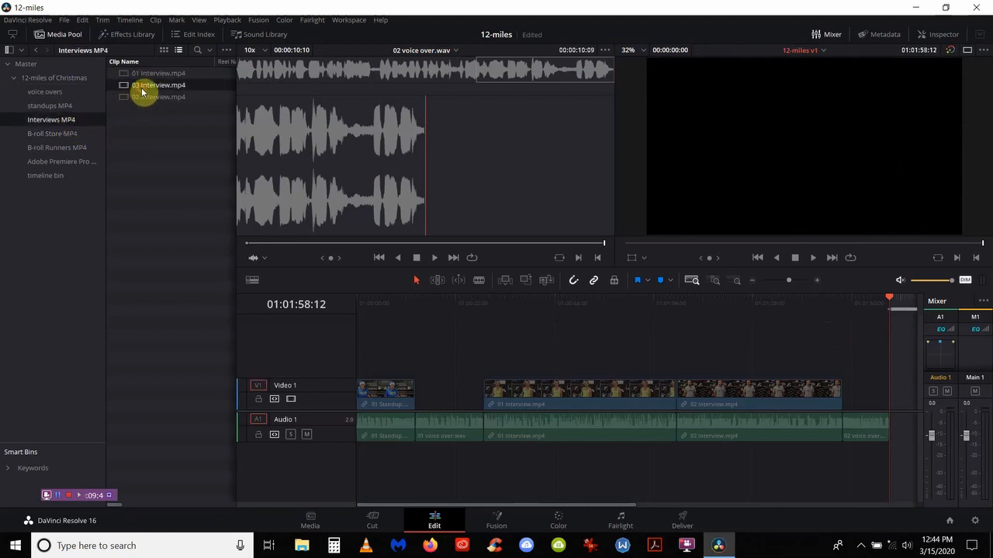
double_click(142, 86)
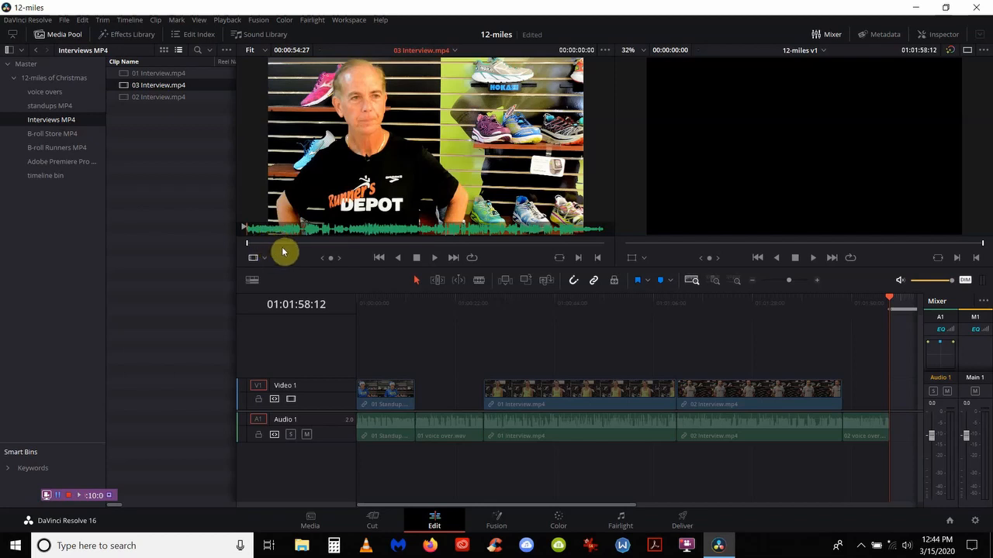
key(space)
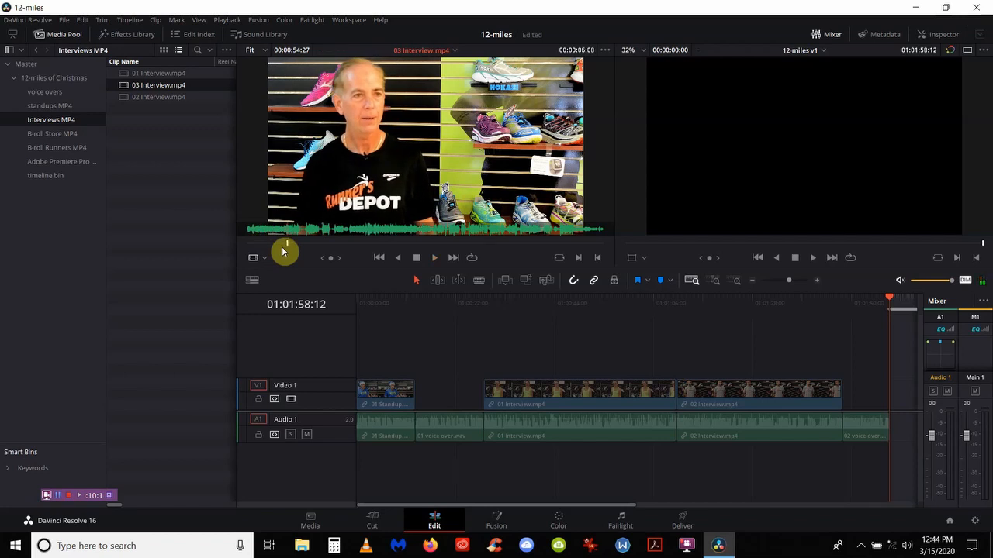
key(space)
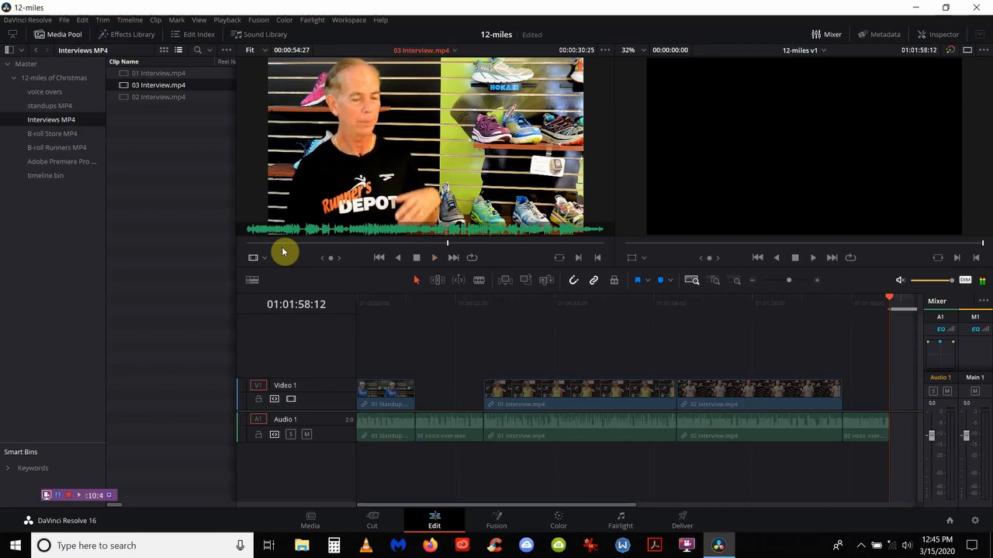
Step: Mark a roughly 14-second 03 Interview.mp4 excerpt and place it after 02 voice over.wav
key(i)
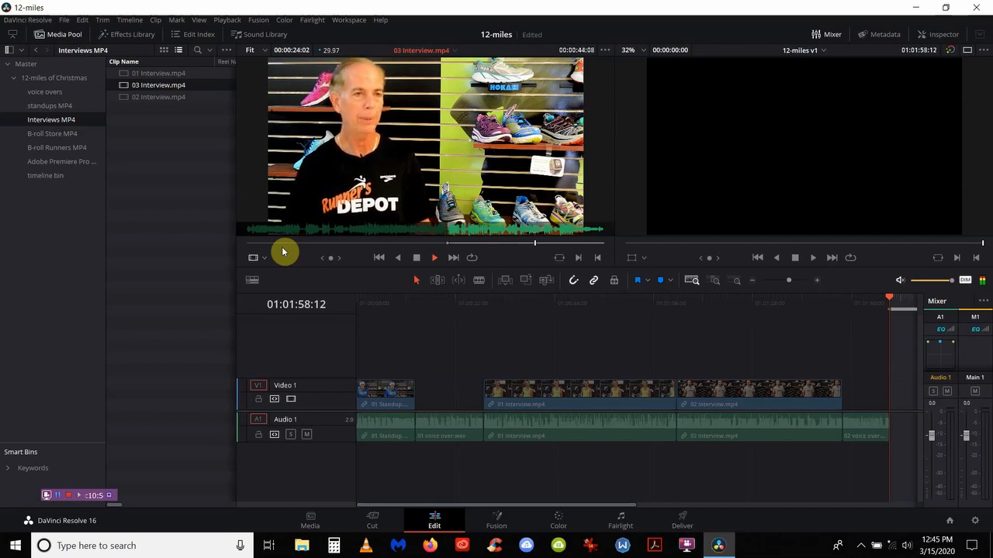
key(space)
key(o)
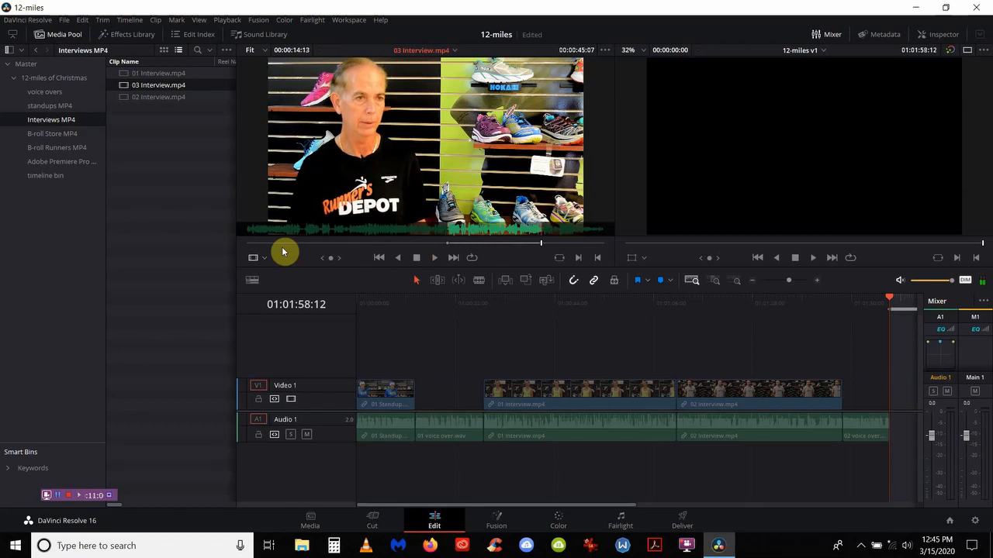
key(F10)
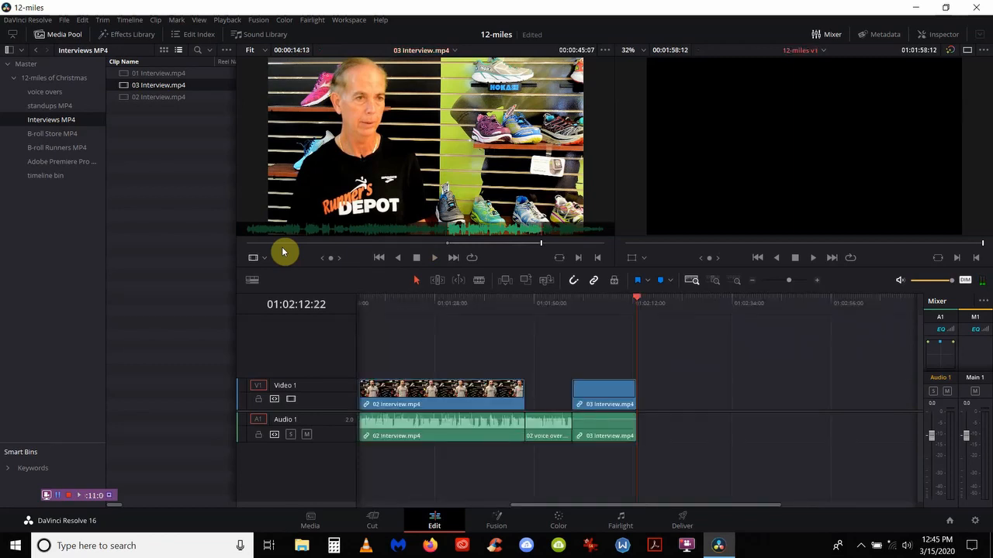
key(shift+z)
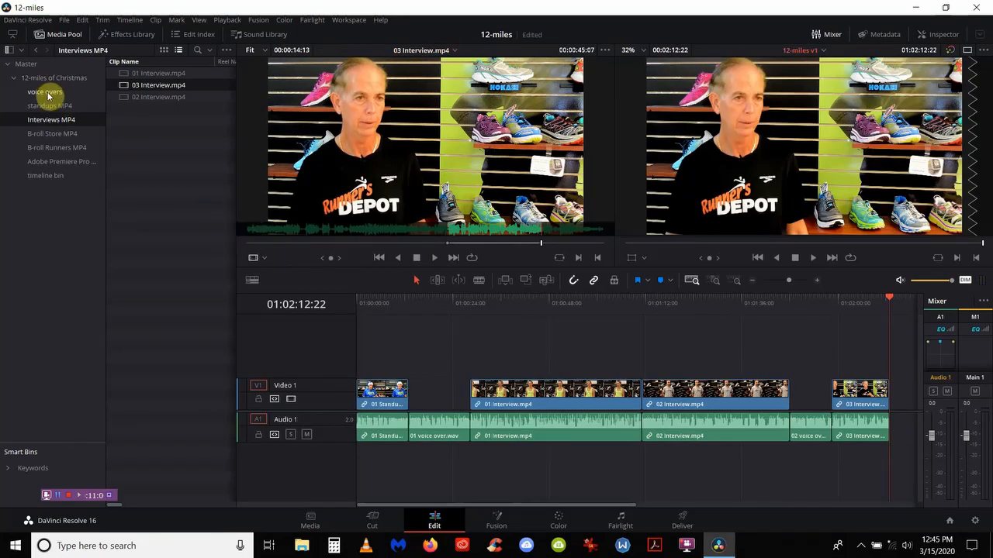
Step: Load 02 Standup.mp4 from the standups MP4 bin and preview it to find a start
click(48, 105)
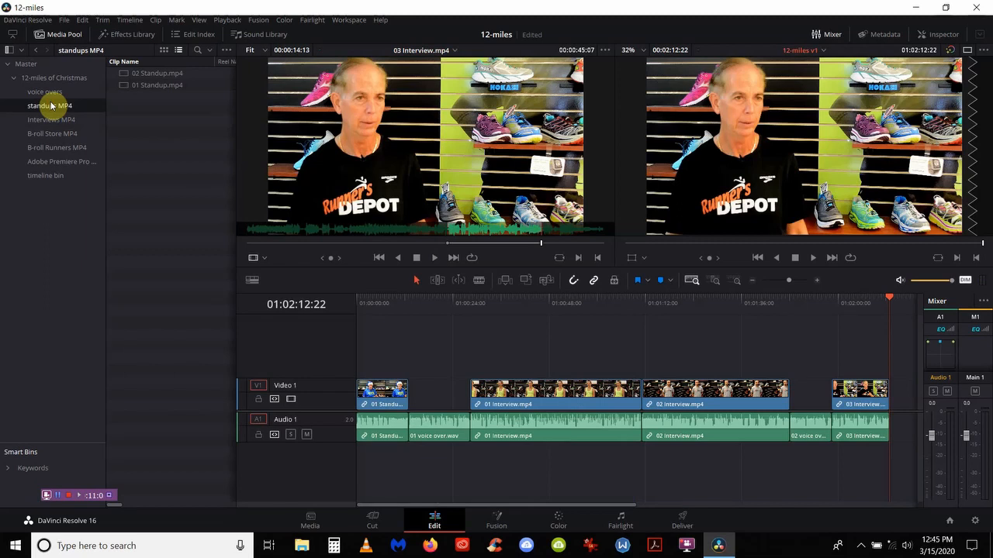
double_click(137, 75)
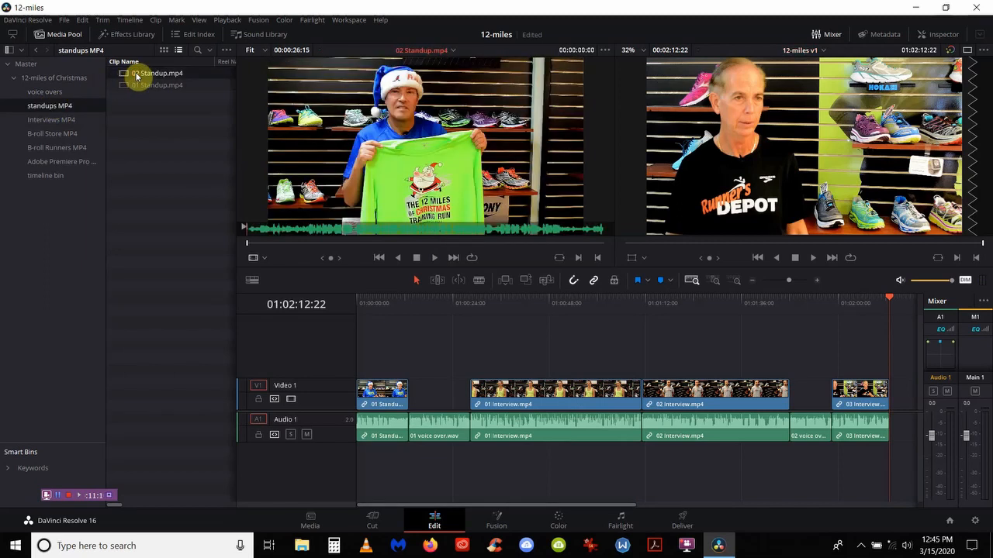
click(179, 169)
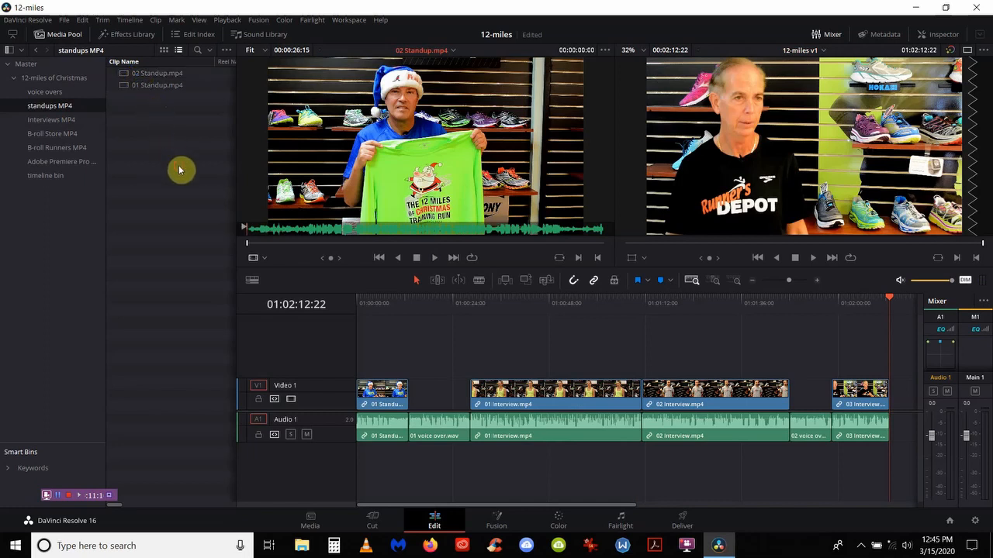
key(space)
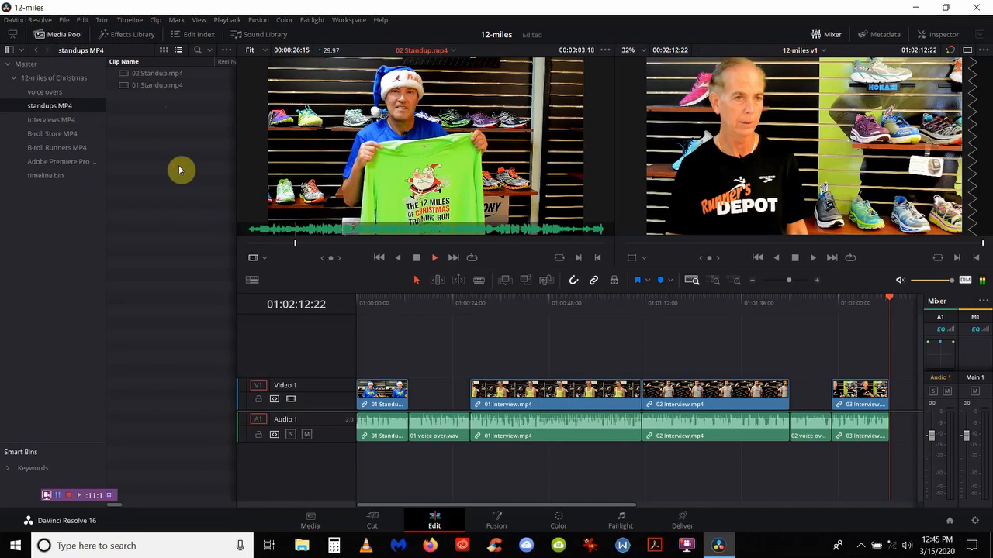
key(space)
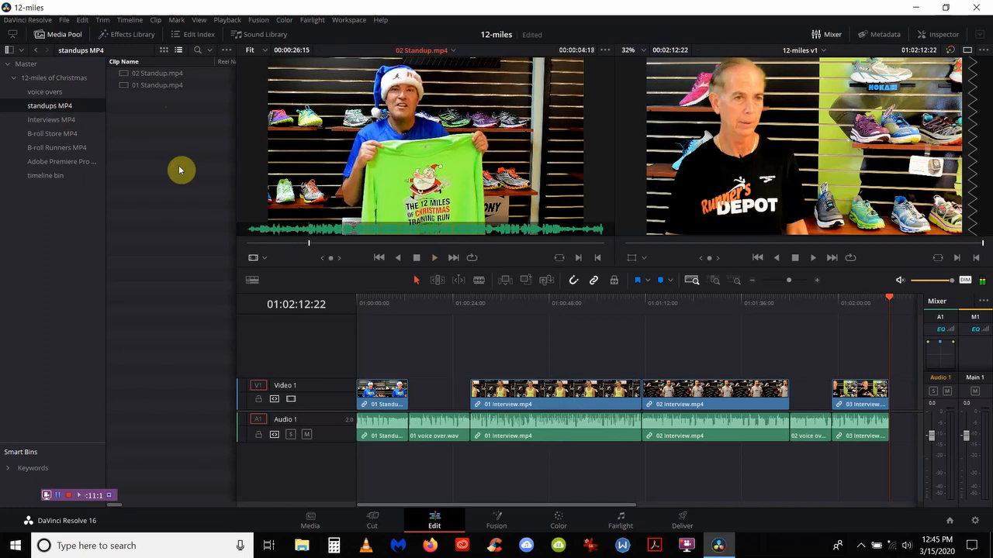
key(Down)
key(Down)
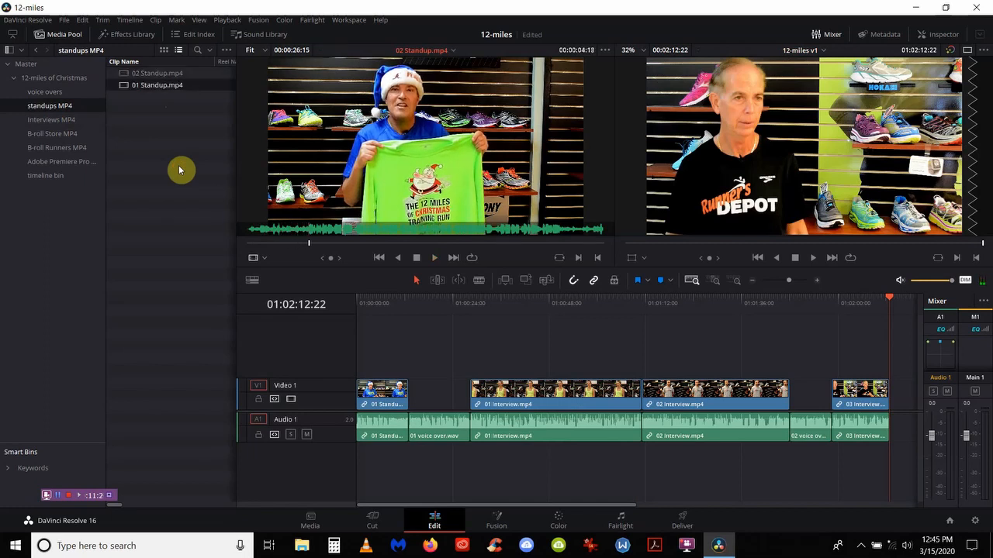
key(Up)
key(Down)
key(Up)
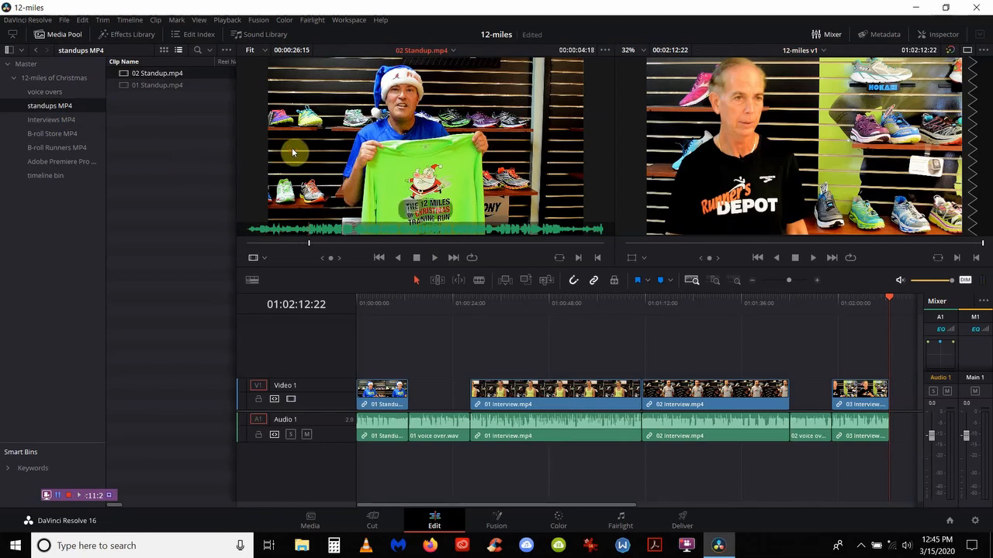
key(Left)
key(Left)
key(Left)
key(Left)
key(Left)
key(Left)
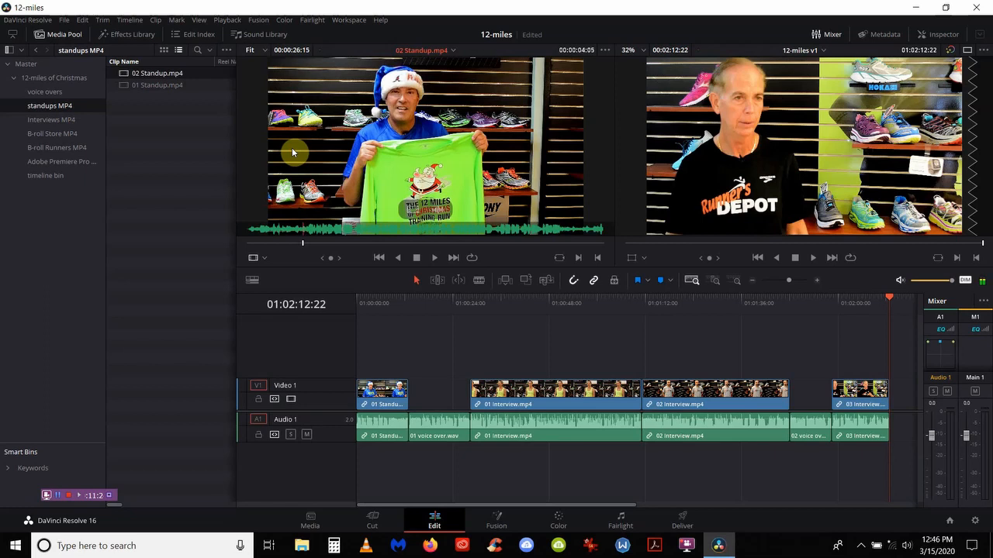
Step: Mark the 02 Standup.mp4 excerpt and append it as the timeline's closing shot
key(i)
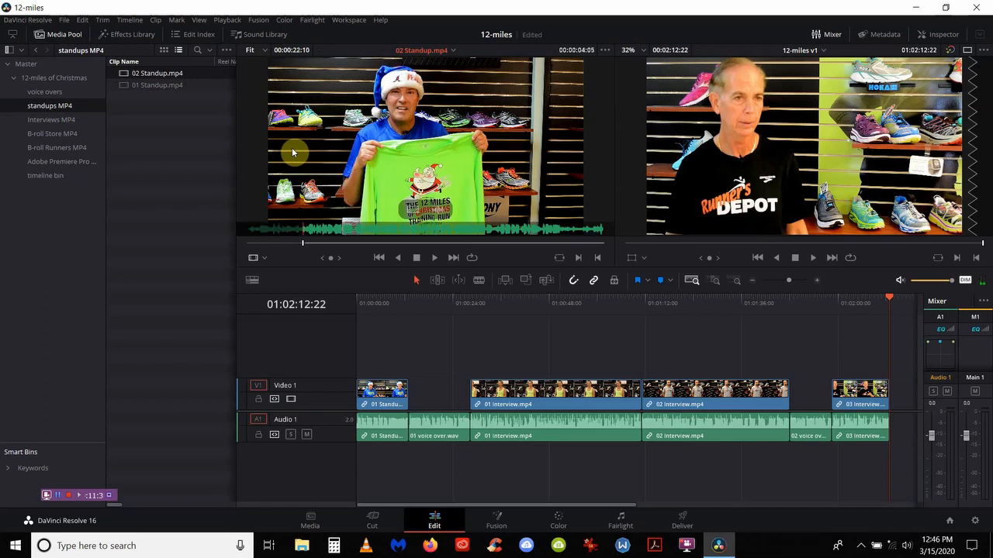
key(space)
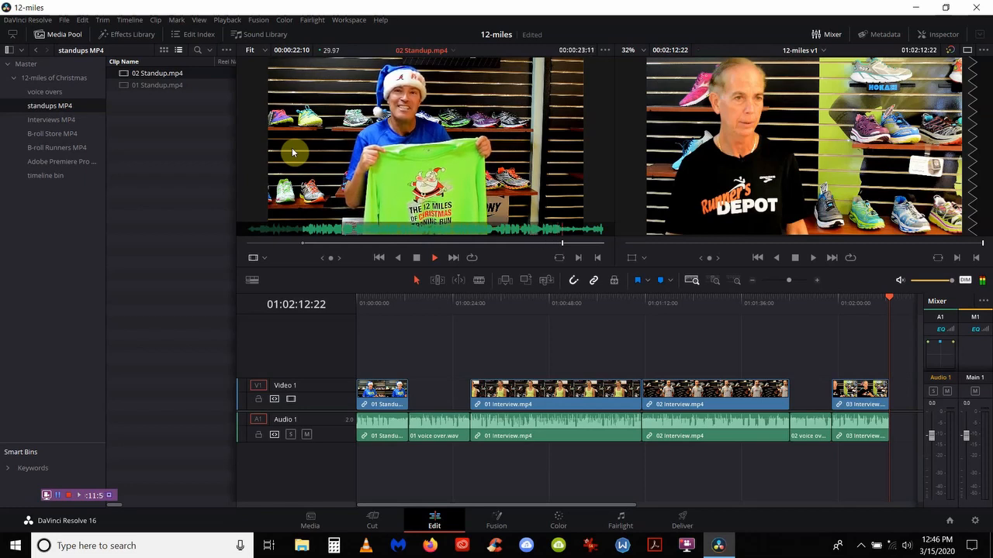
key(o)
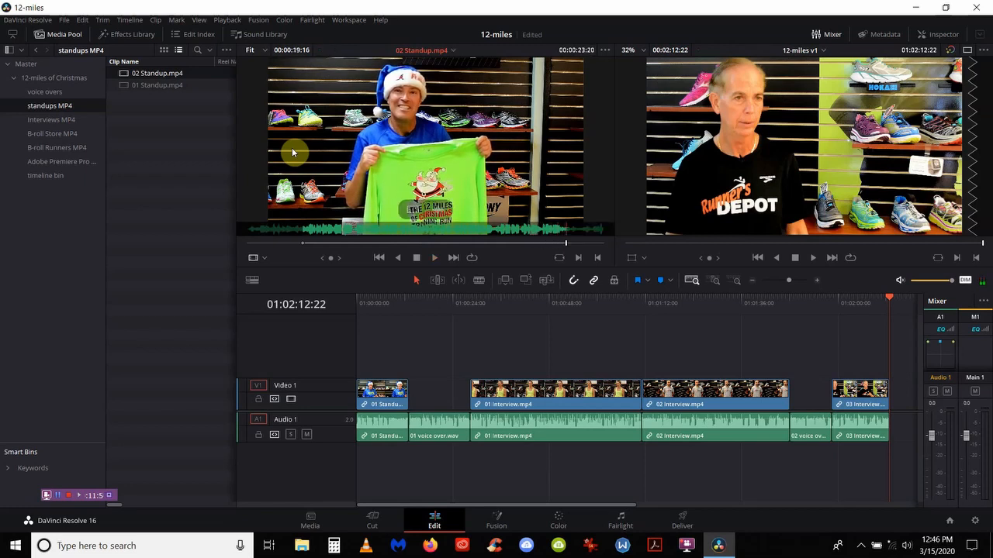
key(shift+F12)
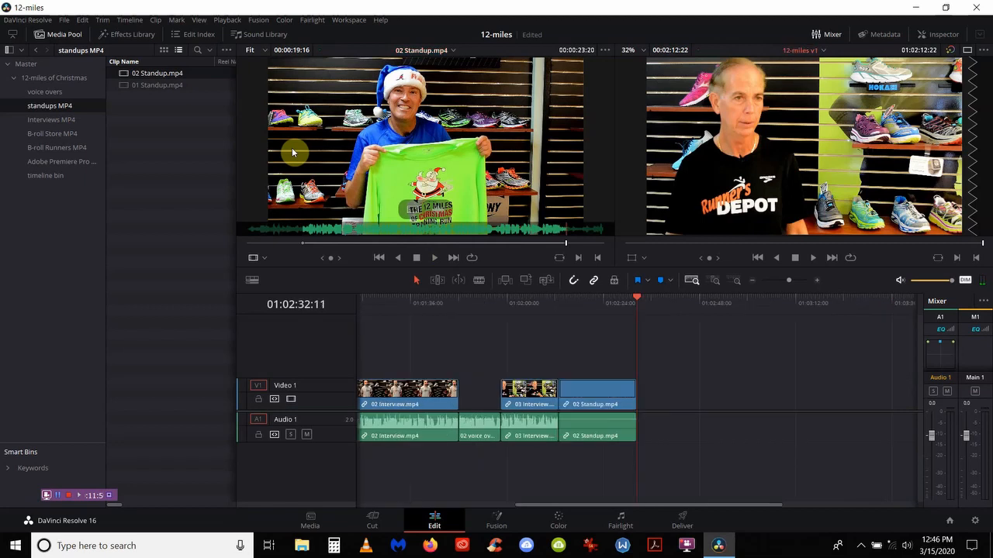
key(shift+z)
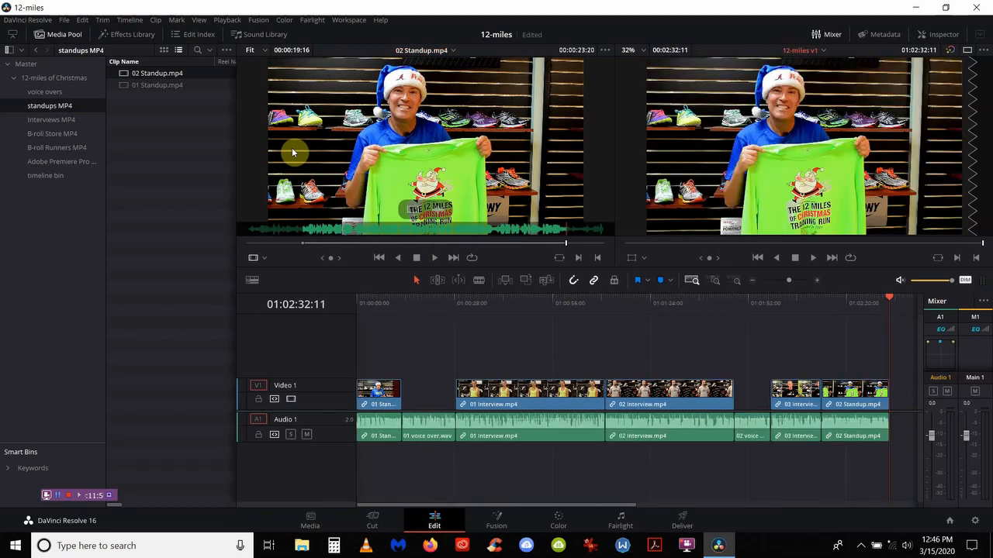
key(ctrl+a)
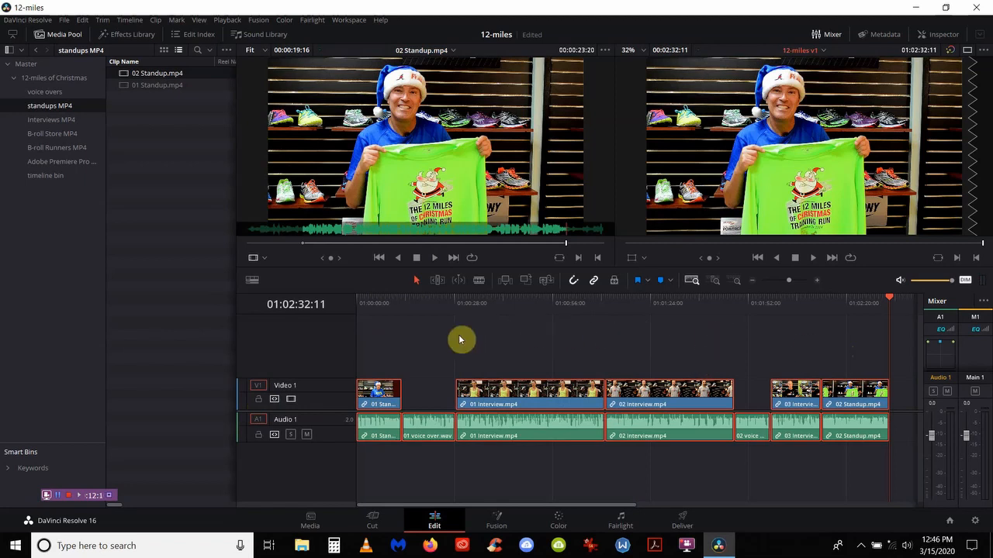
Step: Lock the Video 1 and Audio 1 tracks and add a new Video 2 track
click(259, 399)
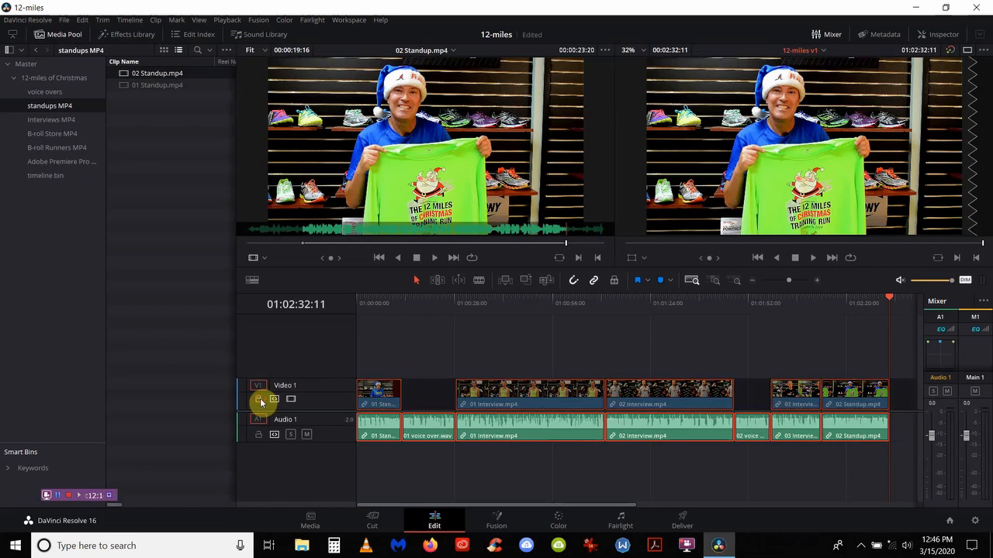
click(258, 437)
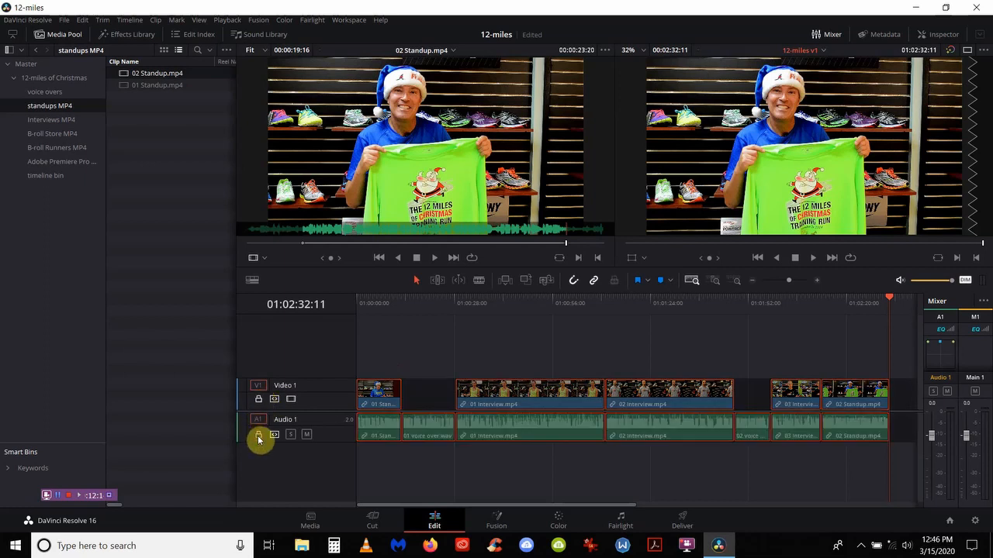
right_click(298, 357)
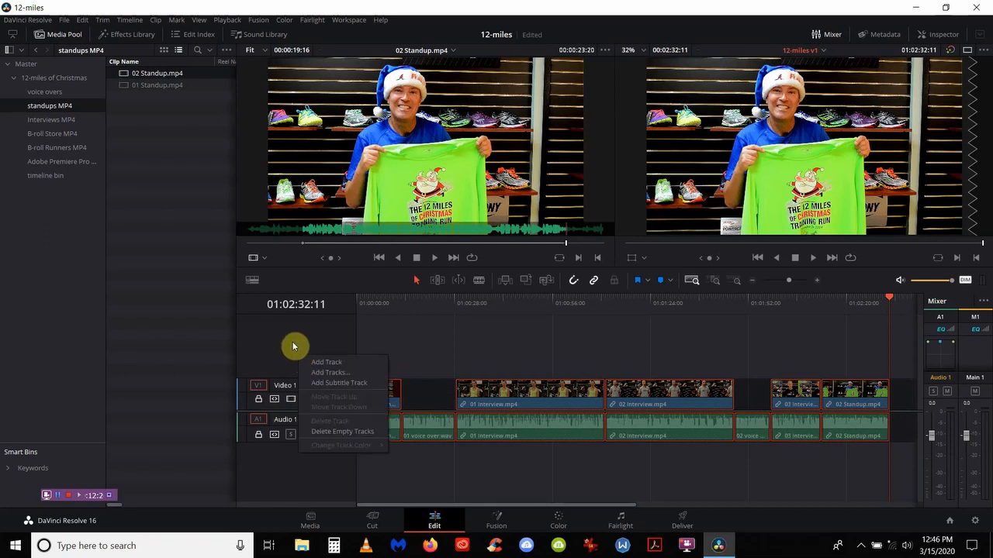
click(313, 364)
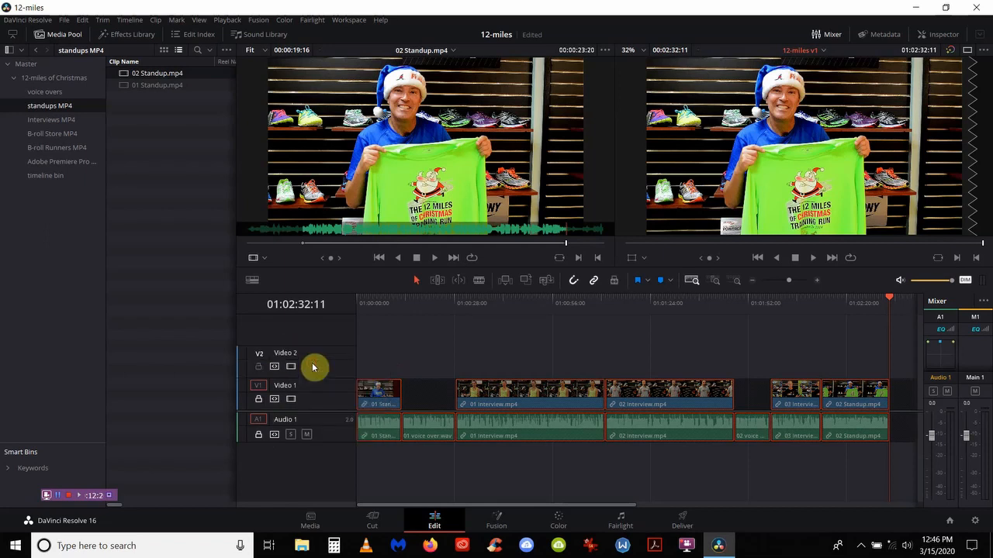
Step: Disable the A1 and V1 destinations and make Video 2 the source video destination
click(257, 420)
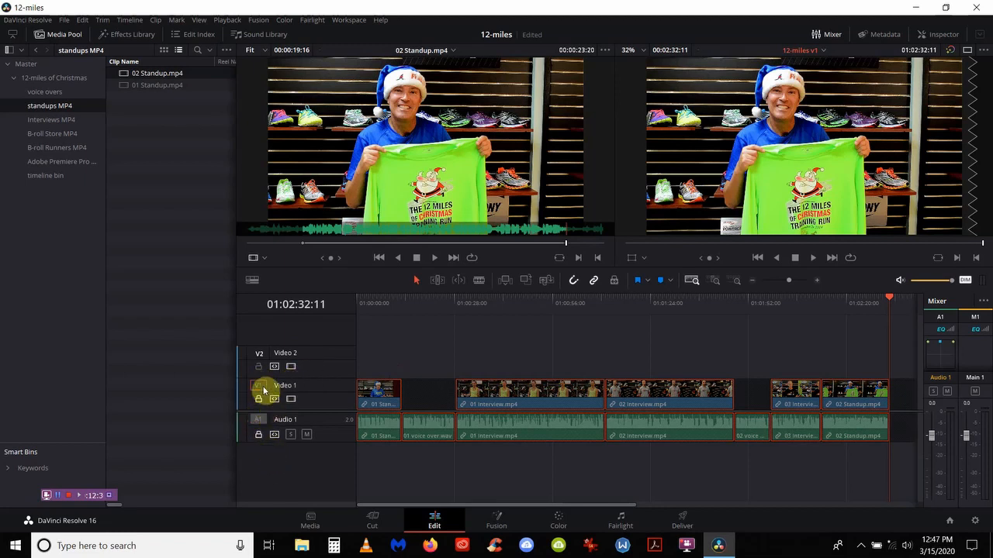
click(263, 387)
click(262, 357)
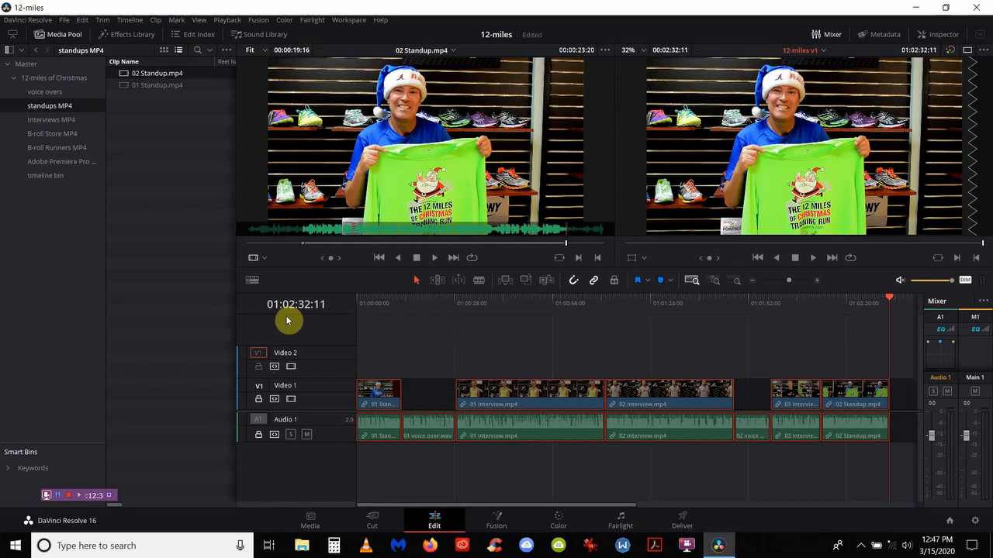
Step: Move the playhead to 01:00:13:02, just after the opening standup clip
right_click(374, 306)
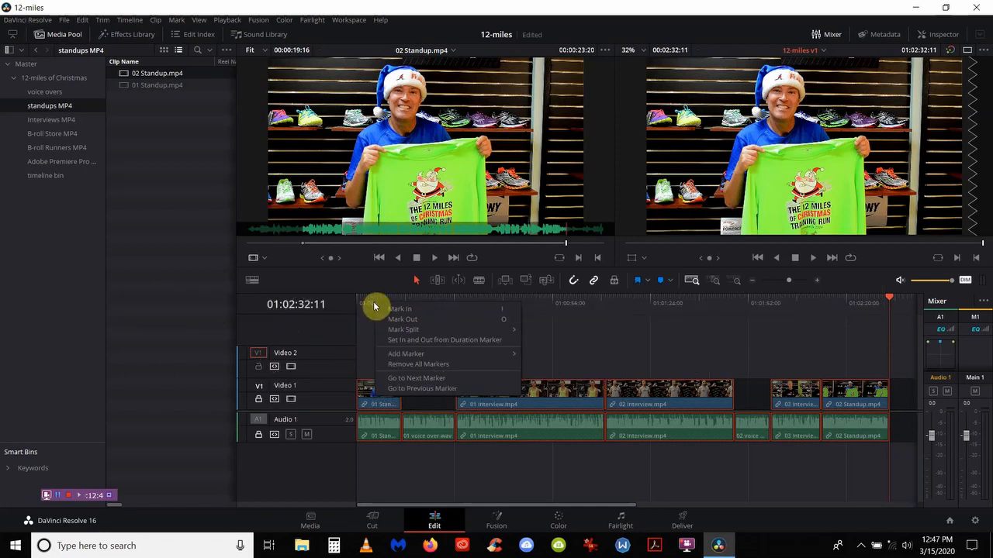
click(365, 307)
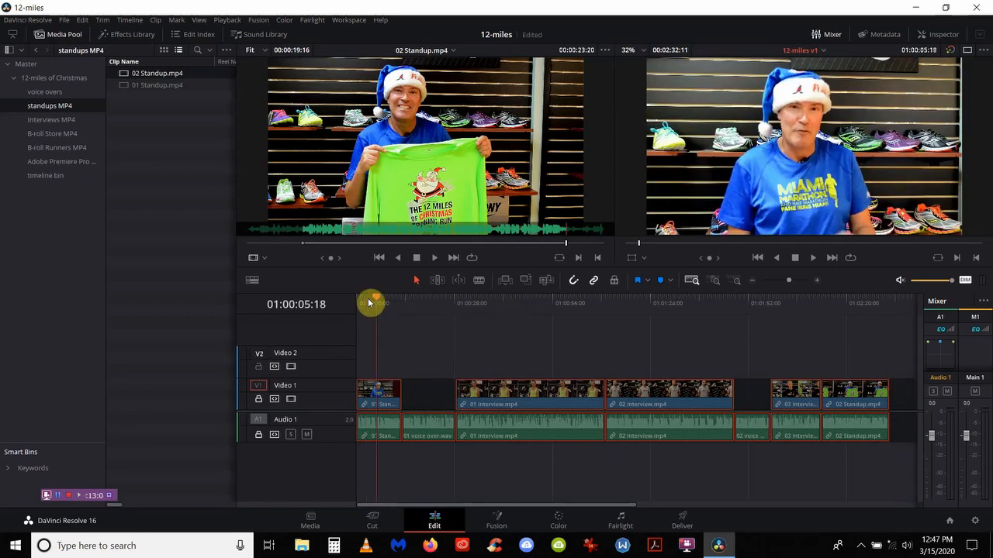
drag(368, 303, 401, 307)
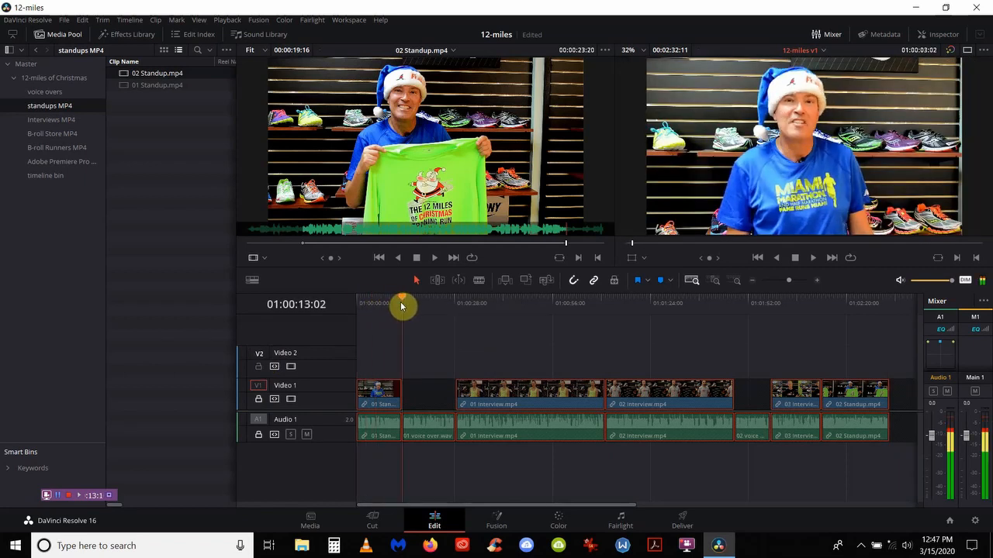
right_click(401, 306)
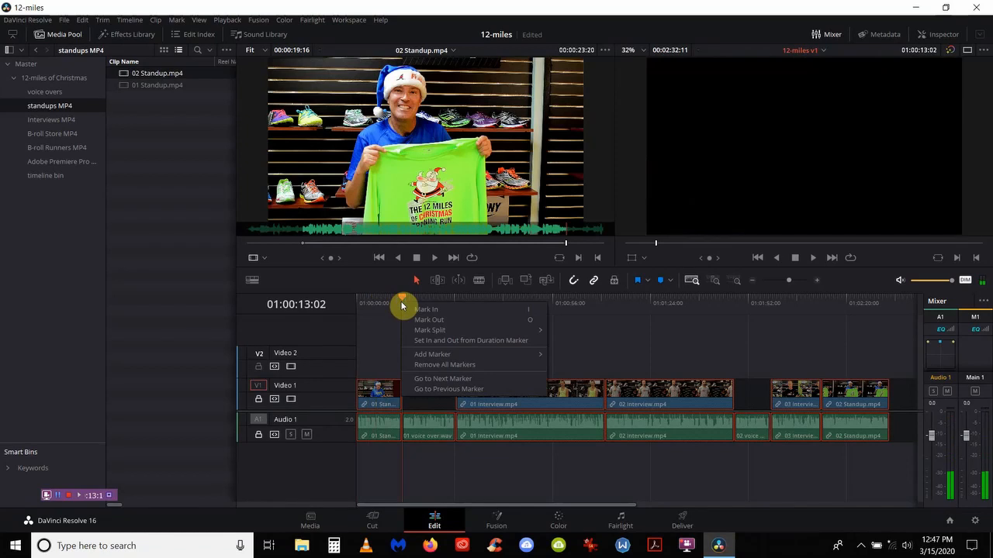
click(392, 329)
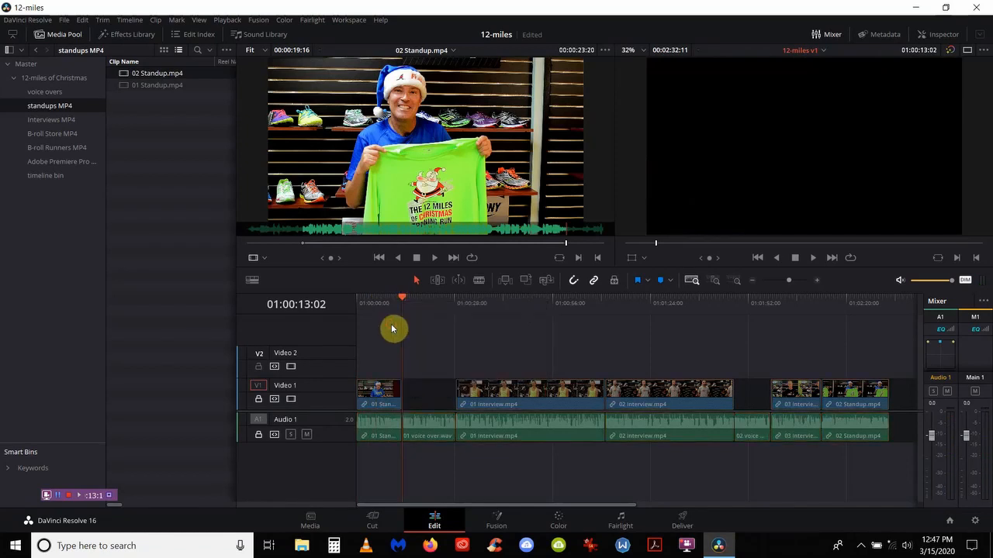
Step: Load Sign in MED.mp4 from the B-roll Store MP4 bin and scrub to 00:00:00:29
click(55, 134)
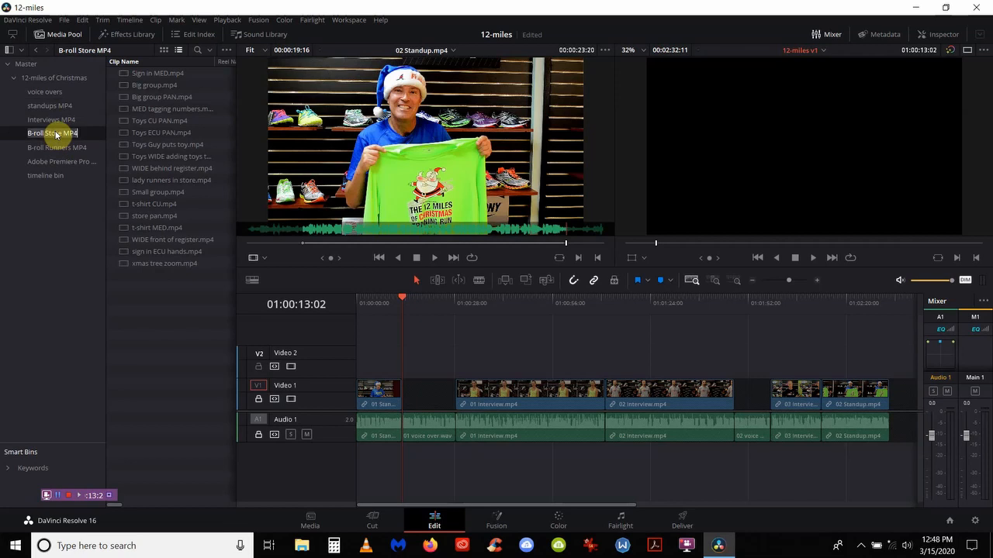
click(123, 75)
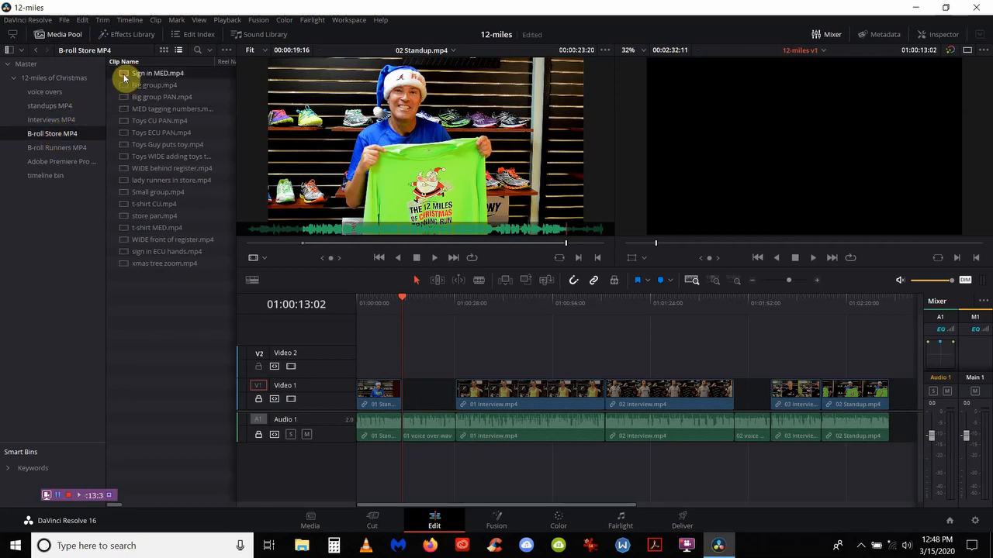
double_click(123, 75)
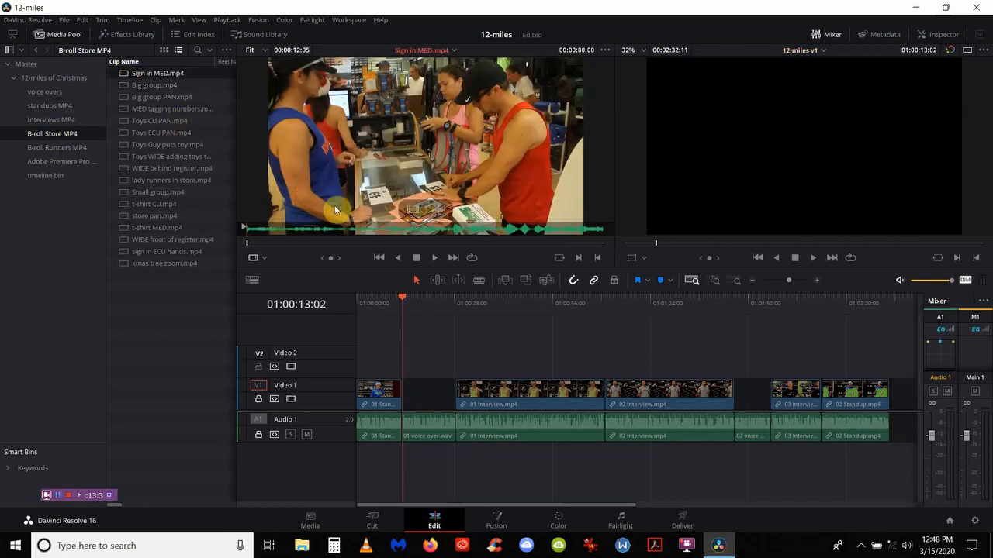
right_click(247, 246)
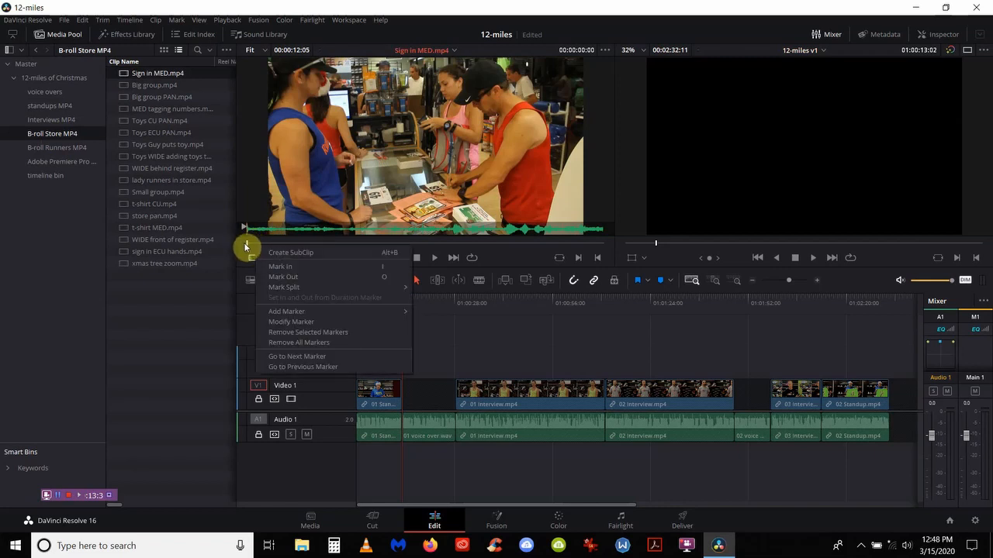
click(246, 246)
drag(249, 246, 275, 246)
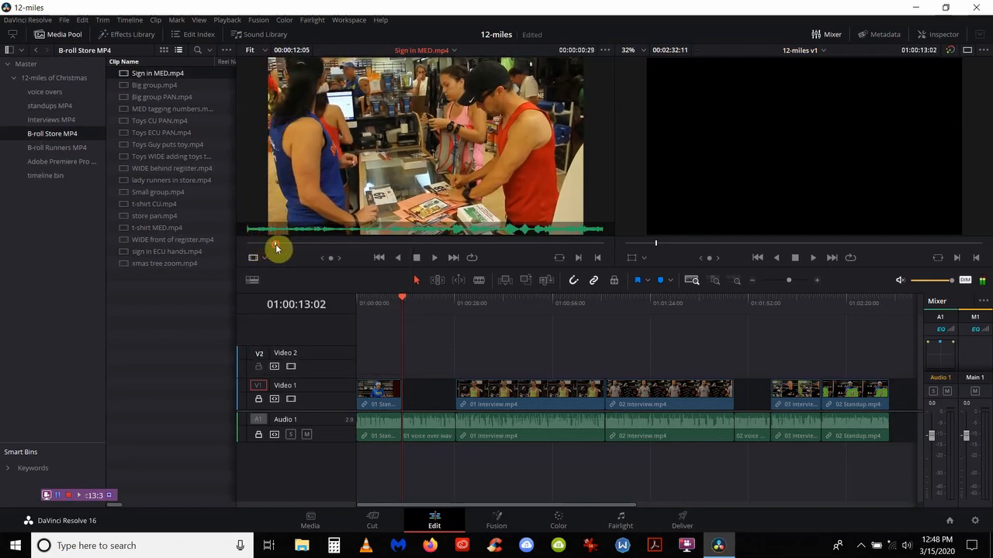
Step: Mark a five-second range and overwrite it onto Video 2 at 01:00:13:02
key(i)
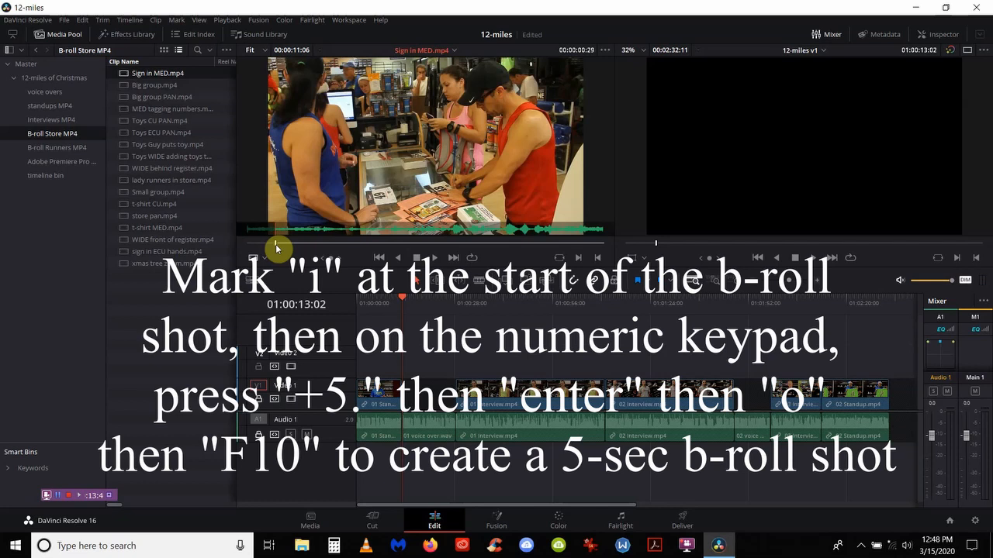
text(+5.)
key(Return)
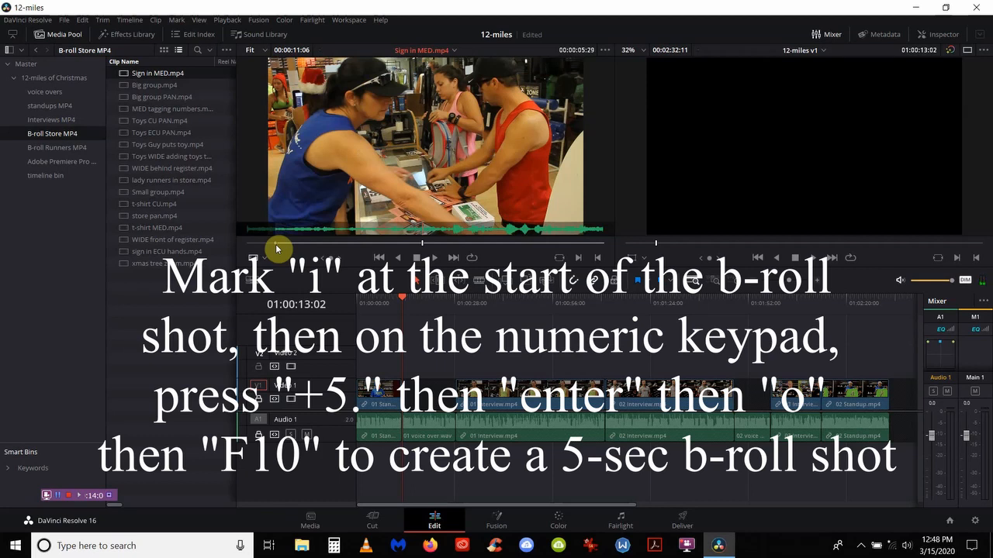
key(o)
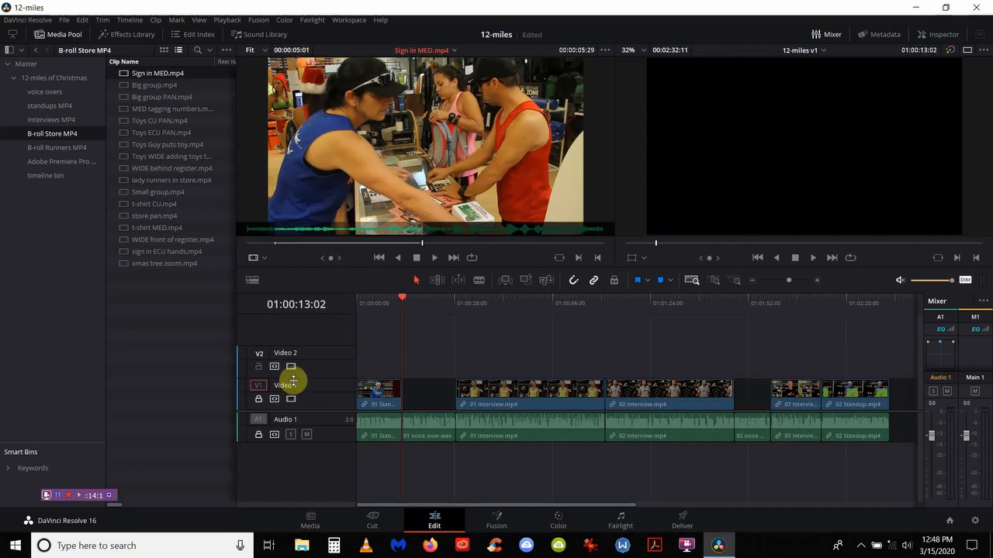
click(264, 354)
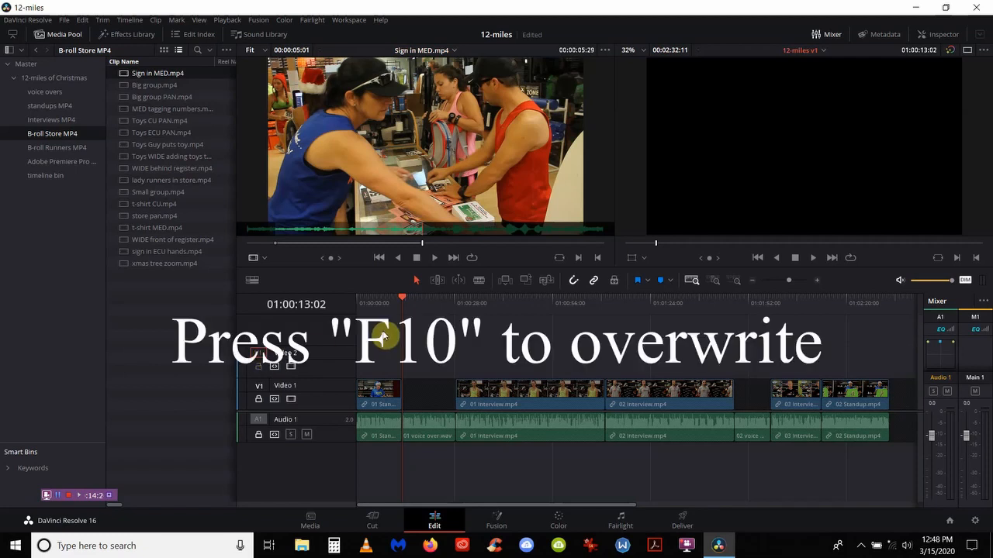
key(F10)
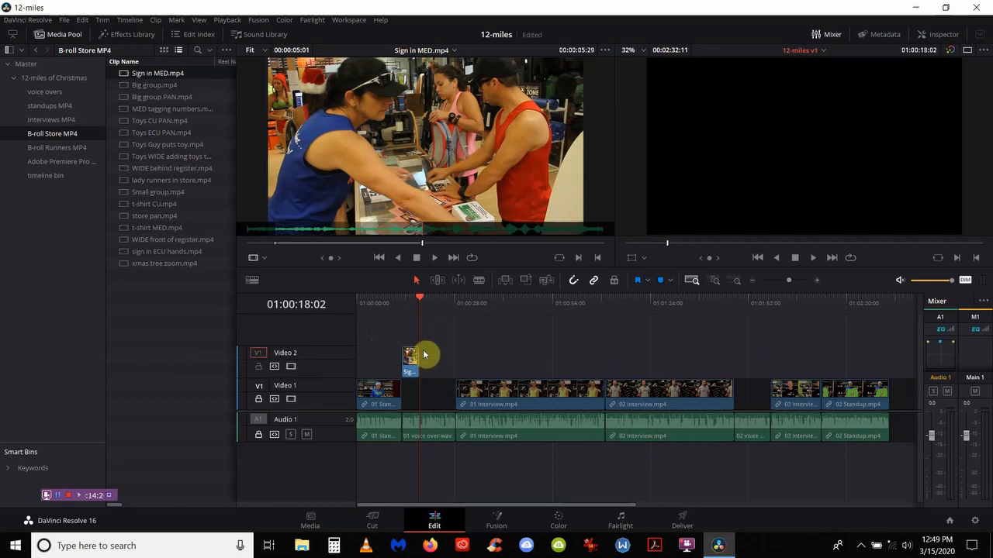
Step: Mark five seconds of MED tagging numbers.mp4 from 00:00:02:26 and overwrite it onto Video 2 after Sign in MED
click(158, 110)
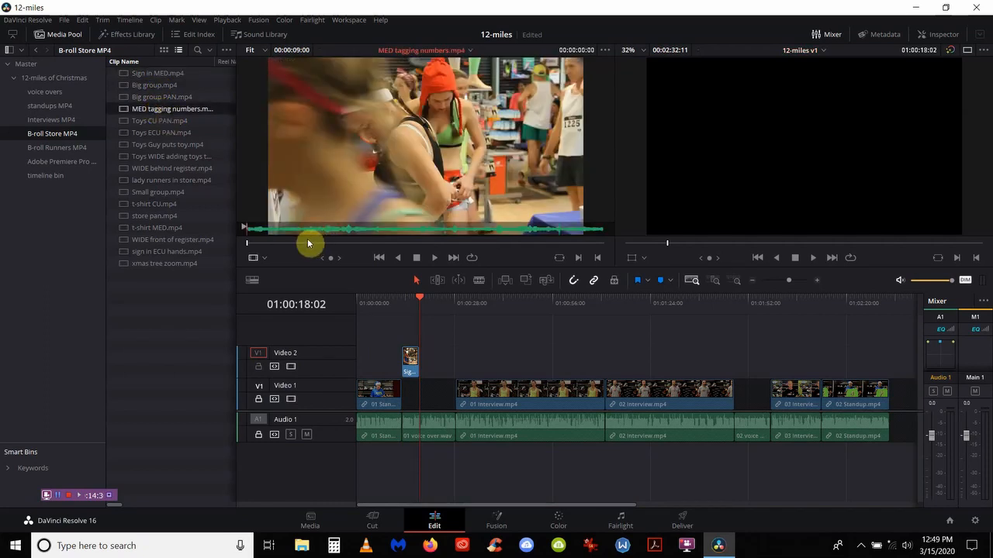
right_click(247, 245)
click(246, 242)
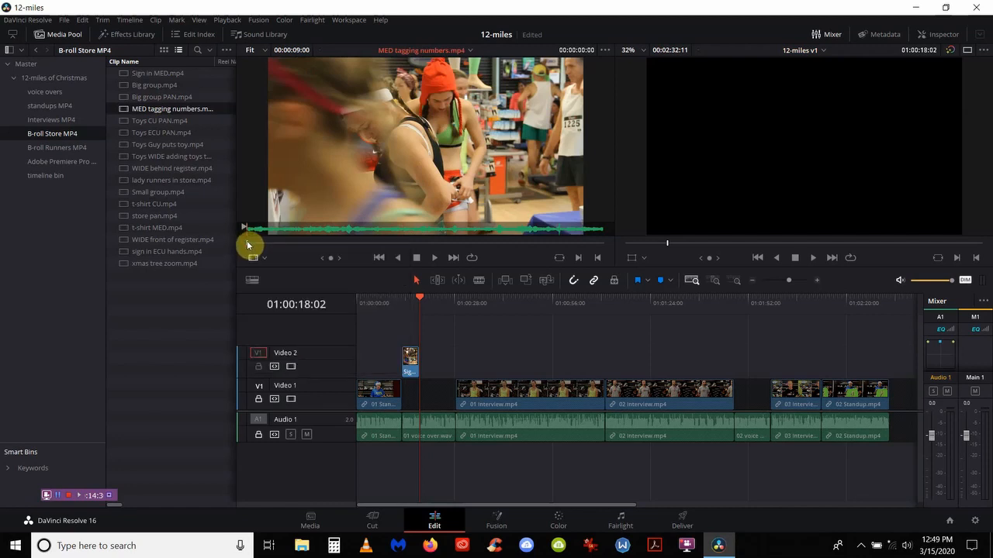
drag(247, 245, 361, 247)
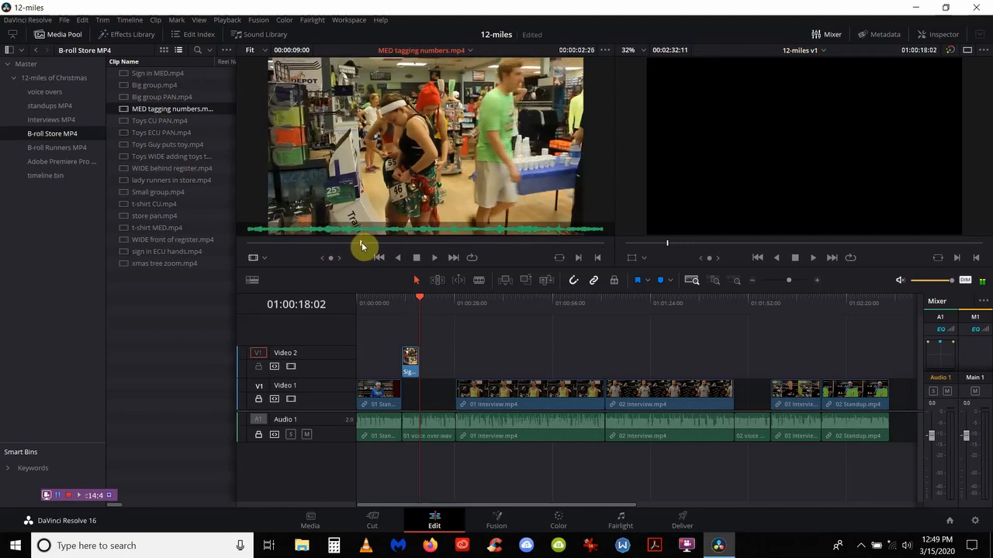
key(i)
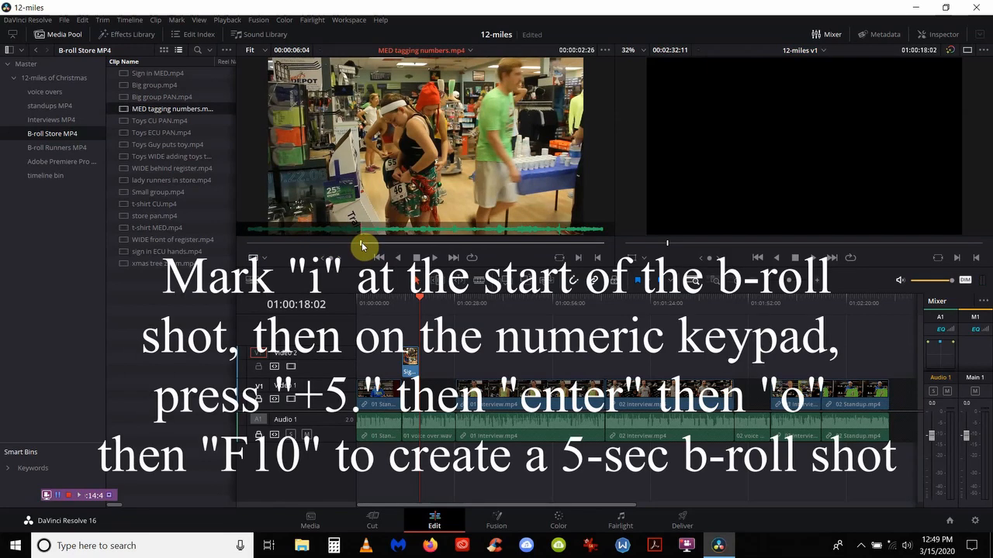
text(+5.)
key(Return)
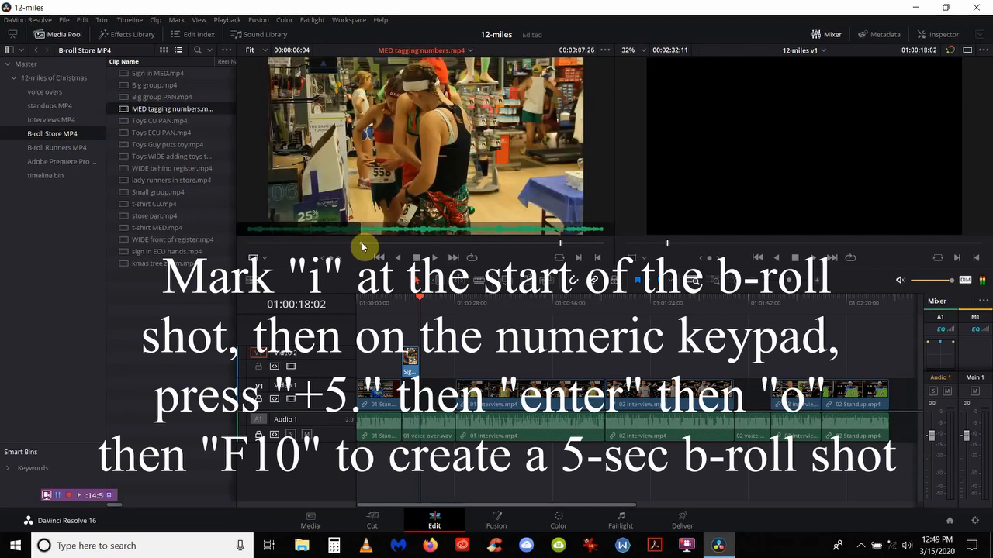
key(o)
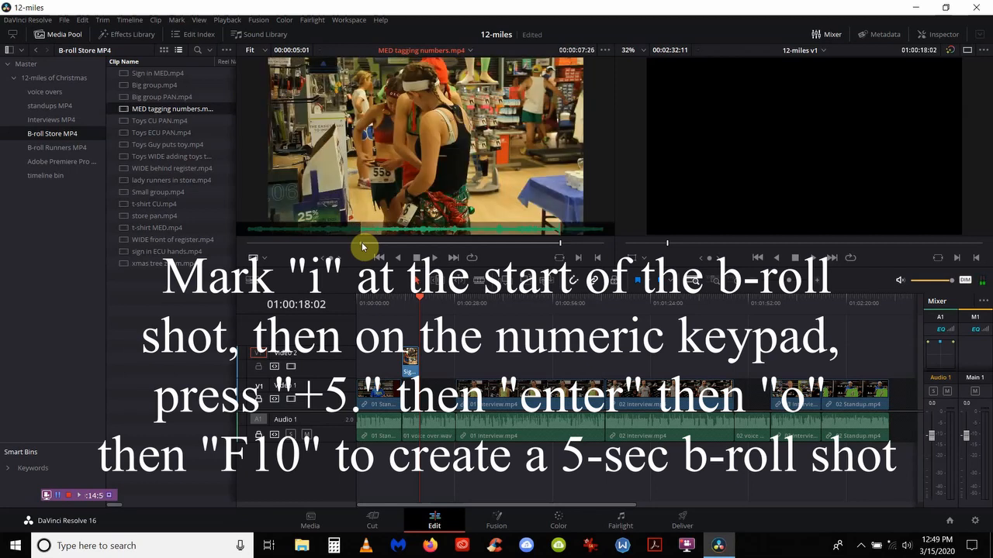
key(F10)
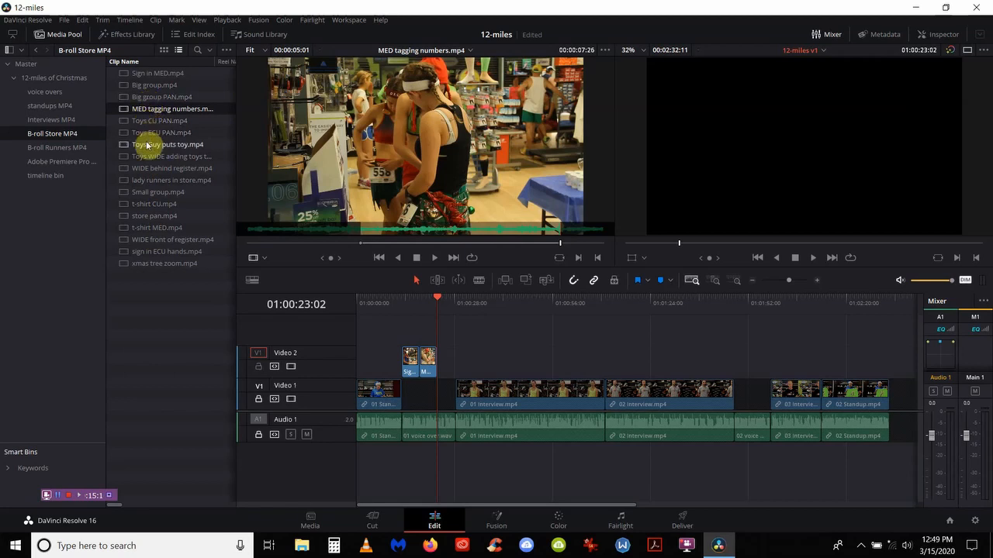
Step: Mark five seconds of WIDE behind register.mp4 from 00:00:00:29 and overwrite it onto Video 2, ending at 01:00:28:02
click(149, 170)
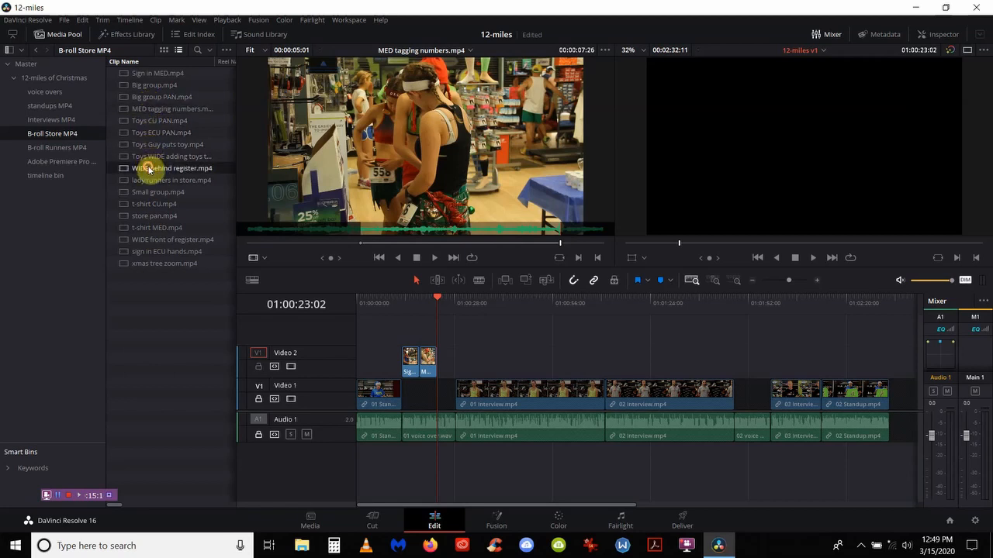
click(249, 245)
drag(250, 245, 284, 247)
key(i)
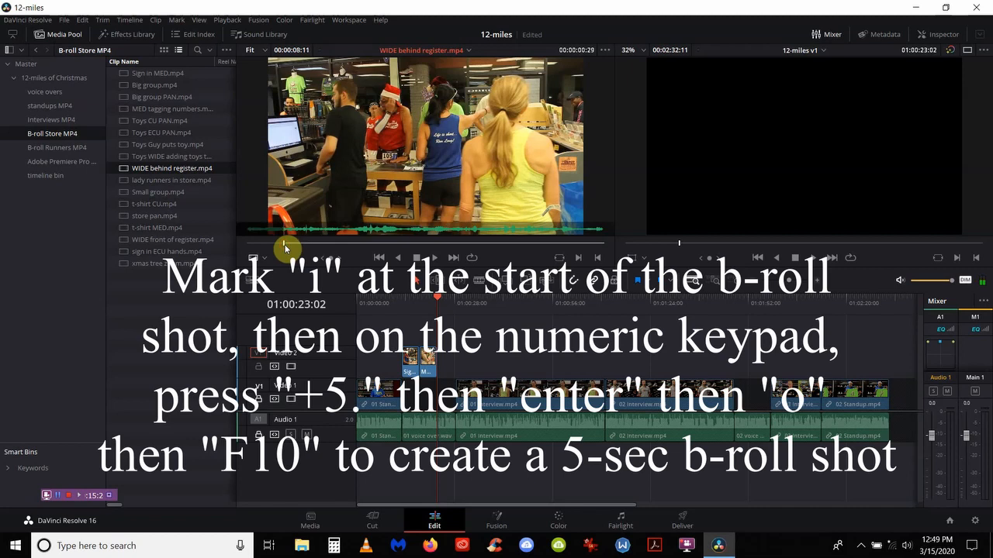
text(+5.)
key(Return)
key(o)
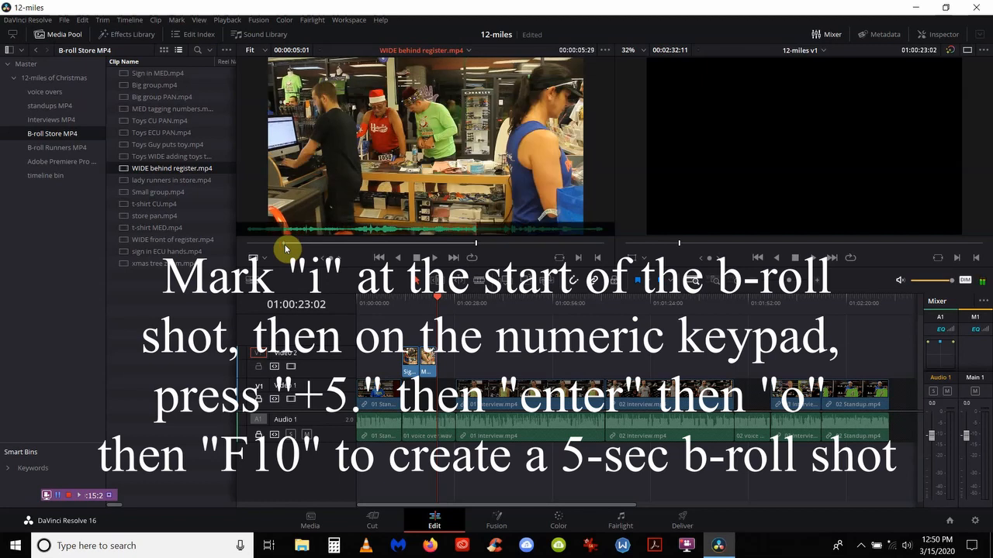
key(F10)
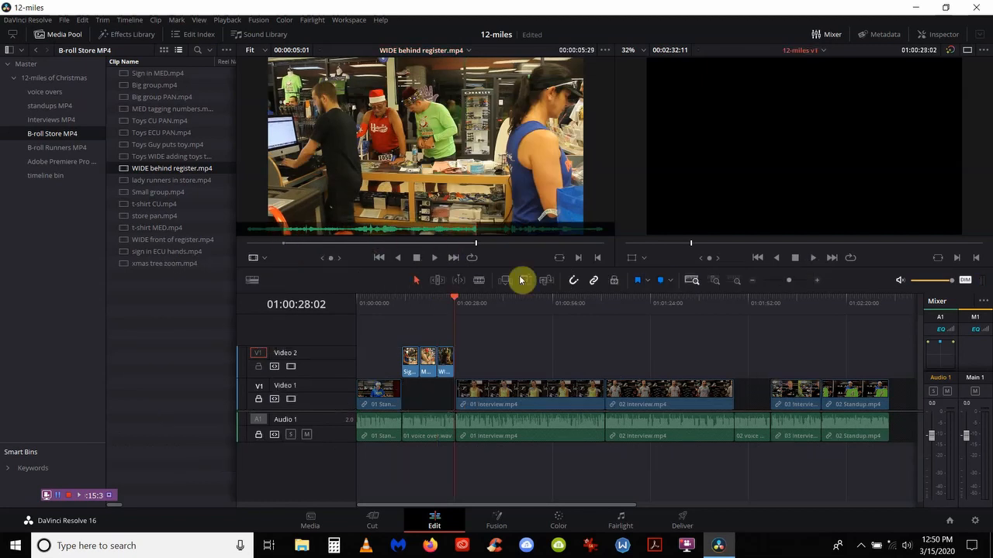
Step: Extend the WIDE behind register clip so it ends at 01:00:28:02, where 01 Interview.mp4 begins
click(715, 281)
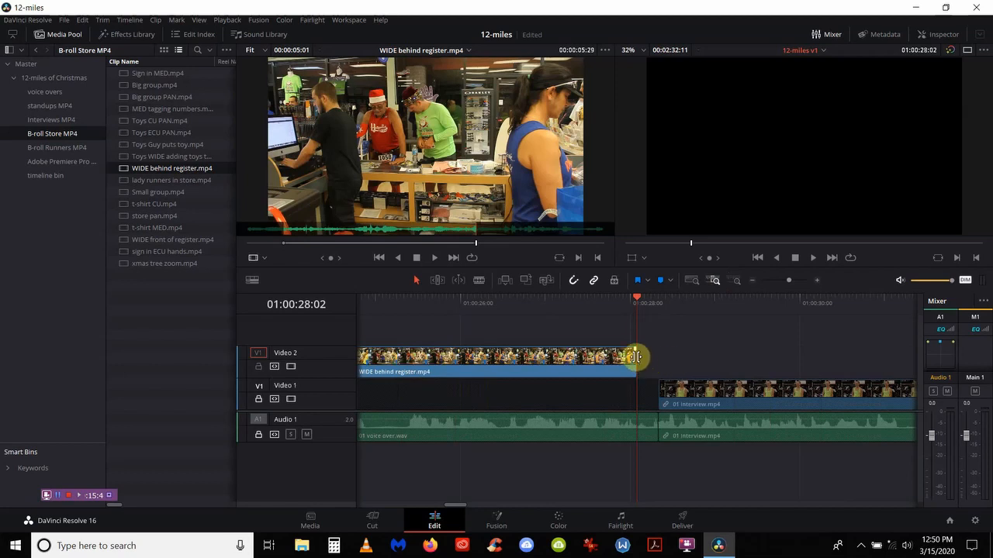
drag(635, 357, 654, 357)
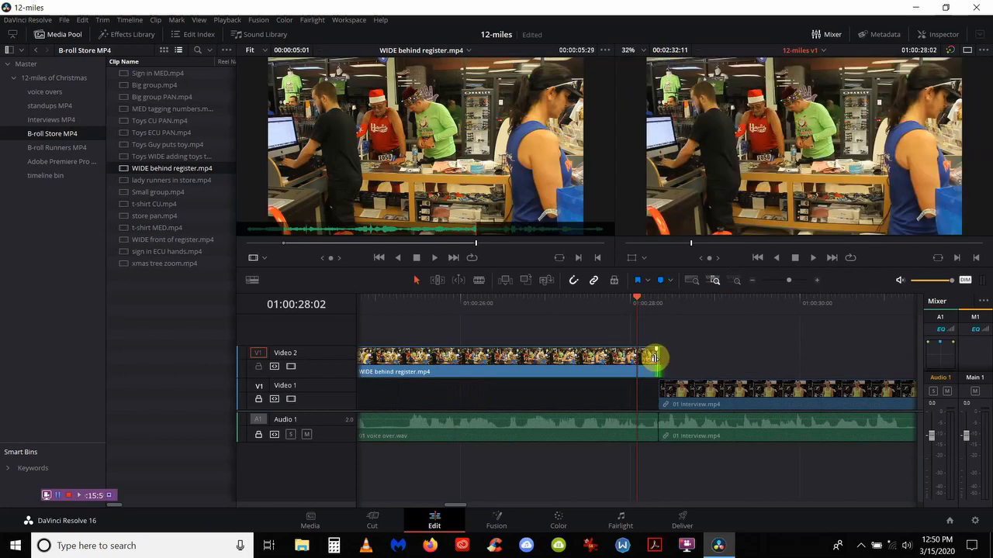
key(ctrl+a)
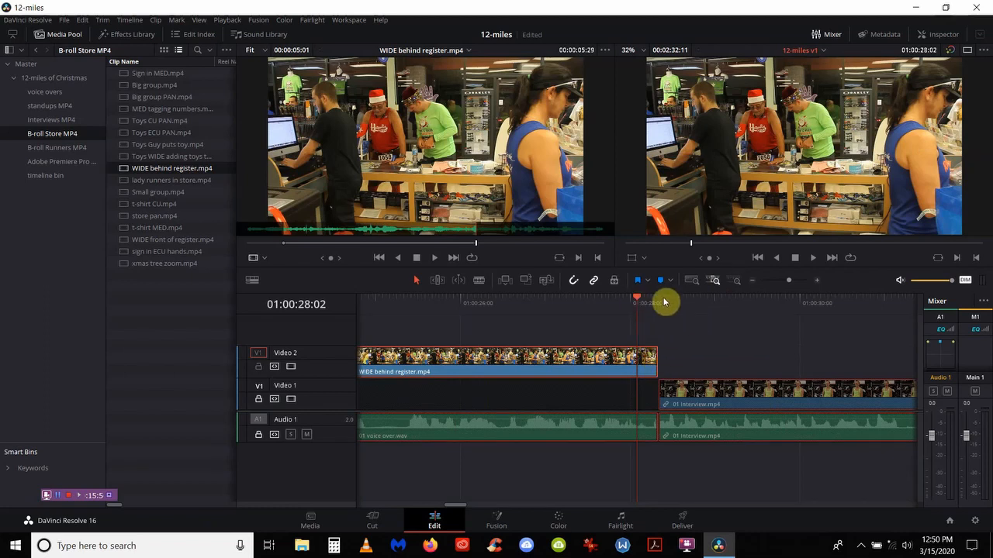
drag(643, 300, 653, 305)
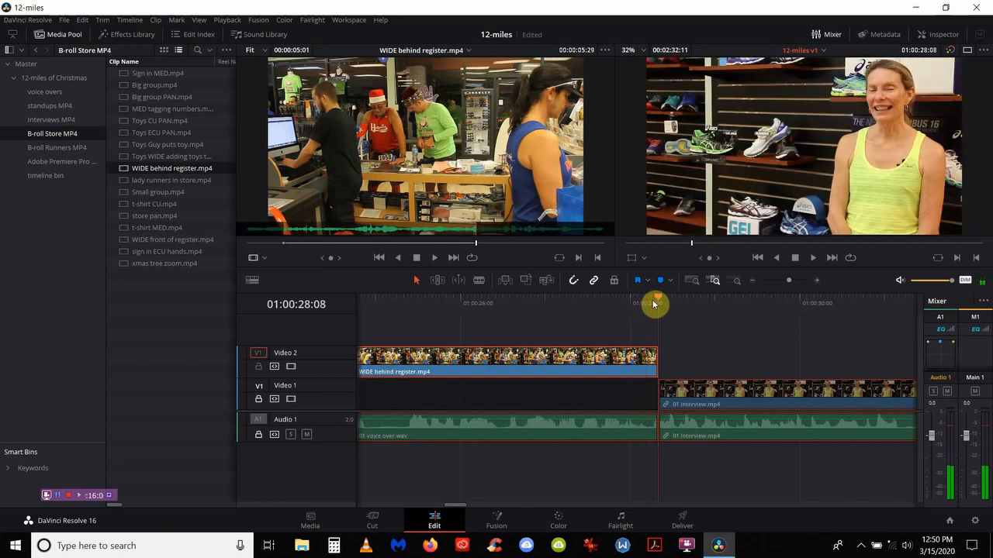
Step: Zoom out, play back the edit and mark a timeline In point at 01:00:41:11
click(693, 281)
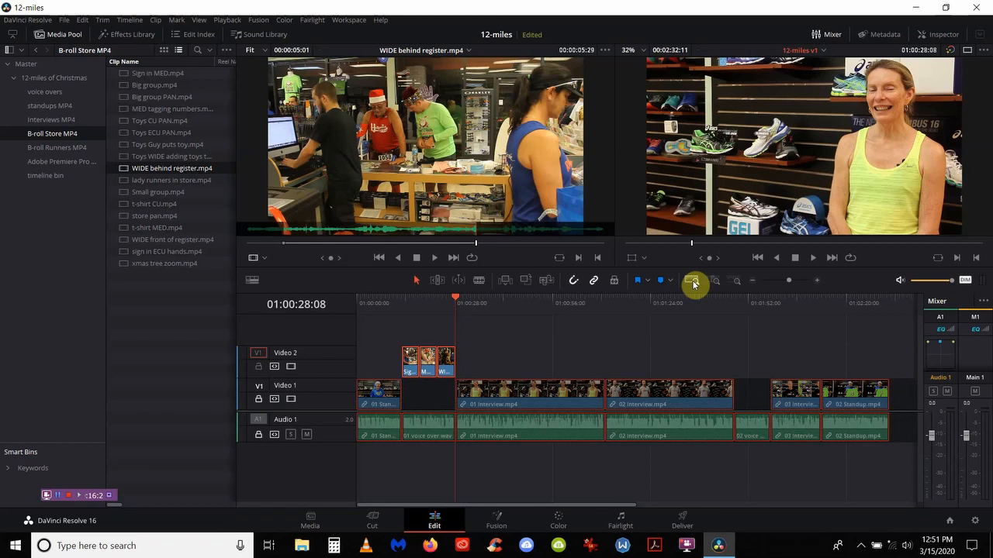
key(space)
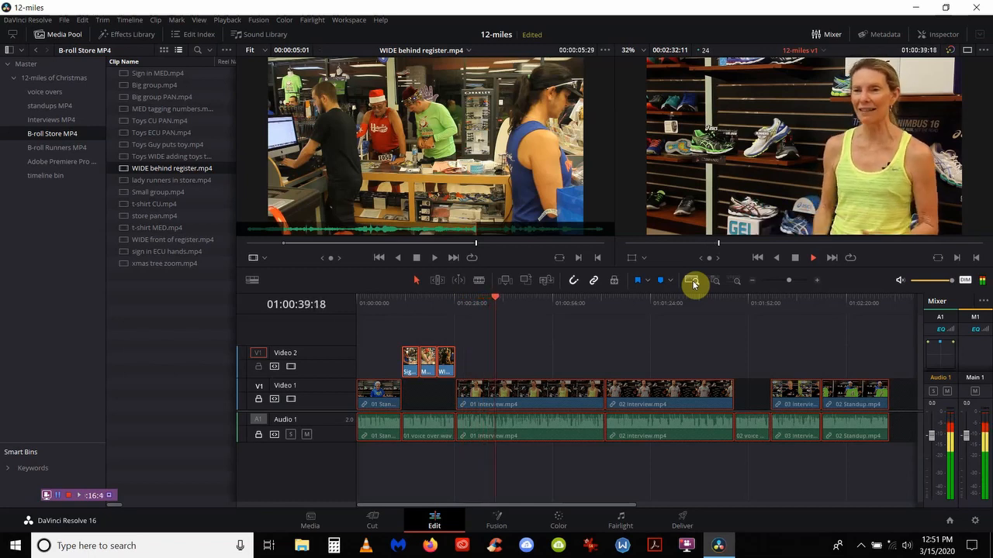
key(space)
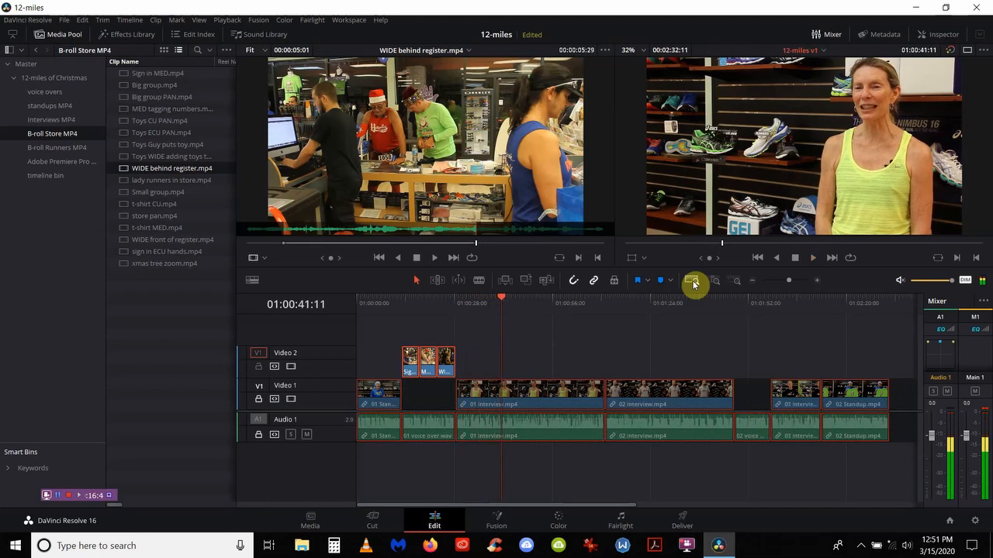
key(i)
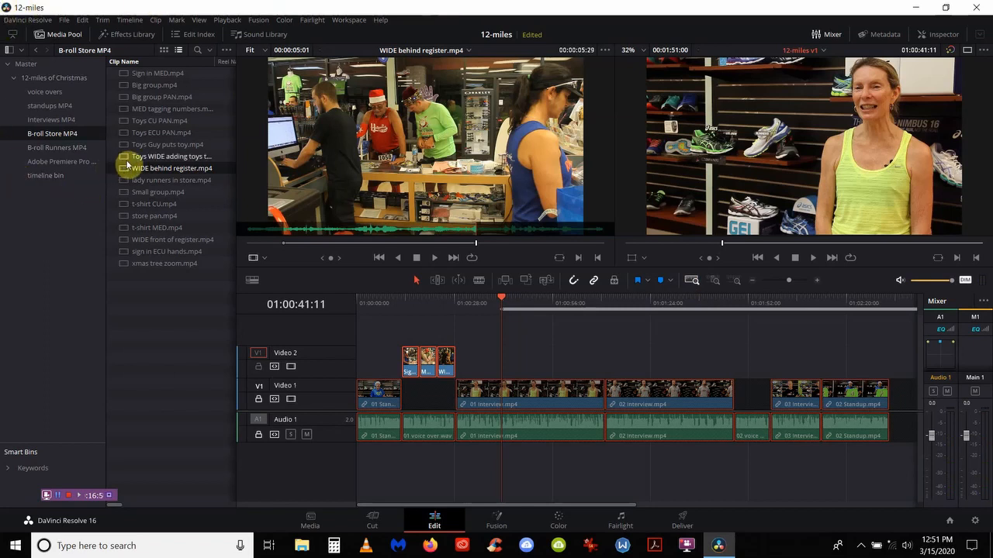
Step: Mark a five-second range in Big group.mp4 and overwrite it onto Video 2 at 01:00:41:11
click(126, 88)
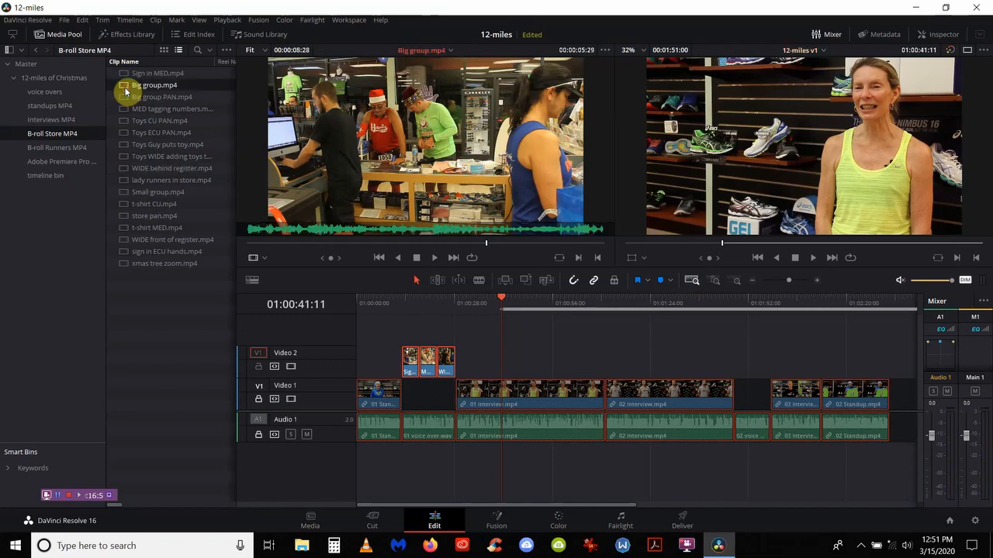
right_click(248, 244)
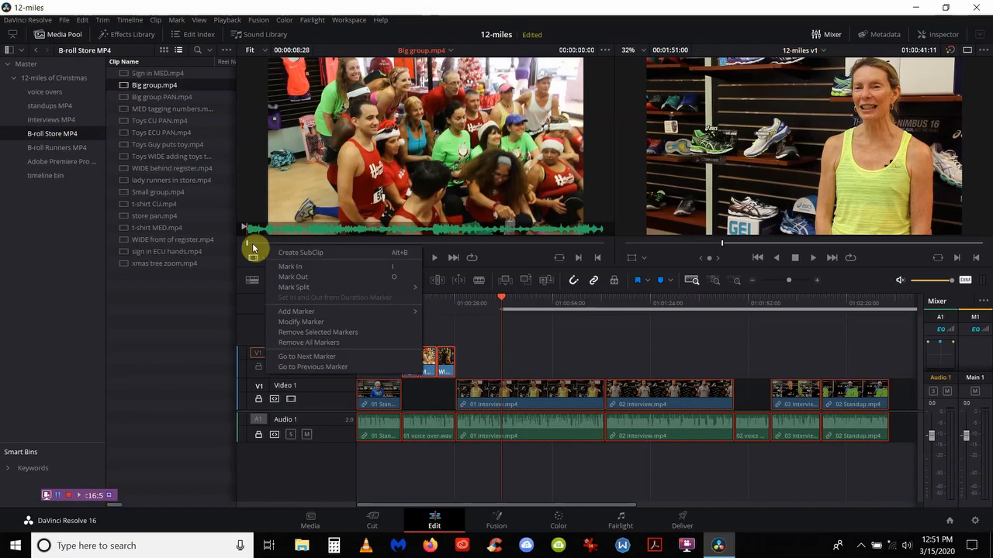
key(Escape)
right_click(254, 247)
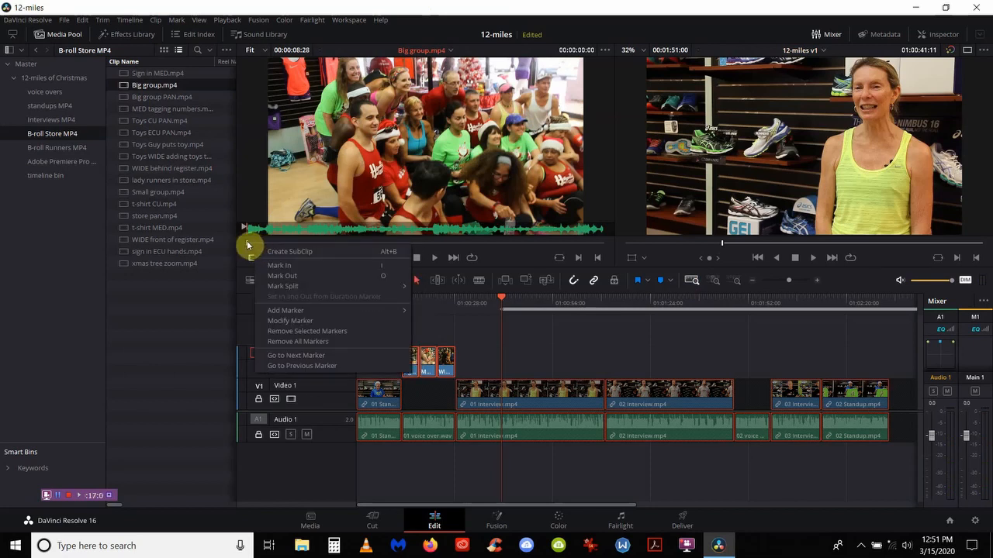
drag(248, 244, 359, 249)
drag(347, 250, 342, 252)
text(i)
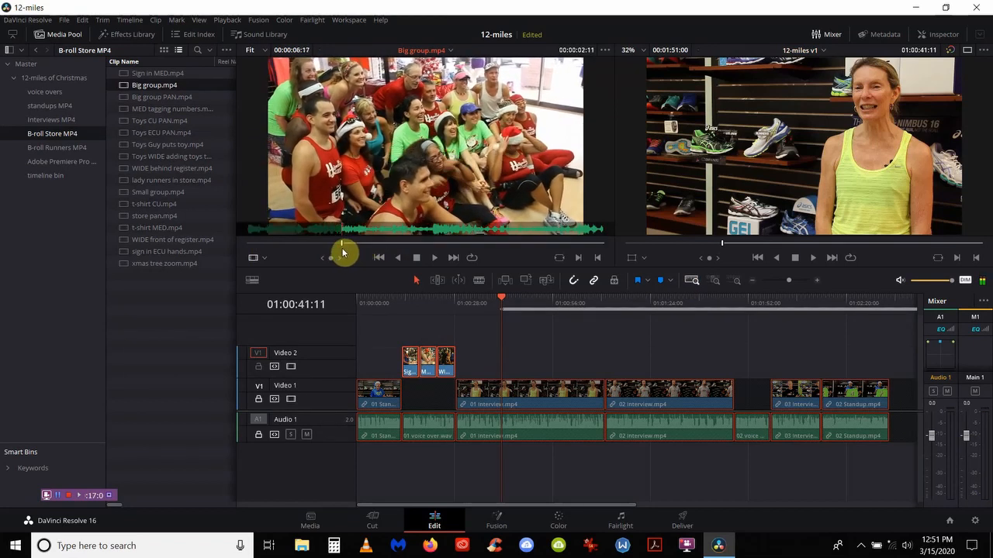
text(+)
key(Return)
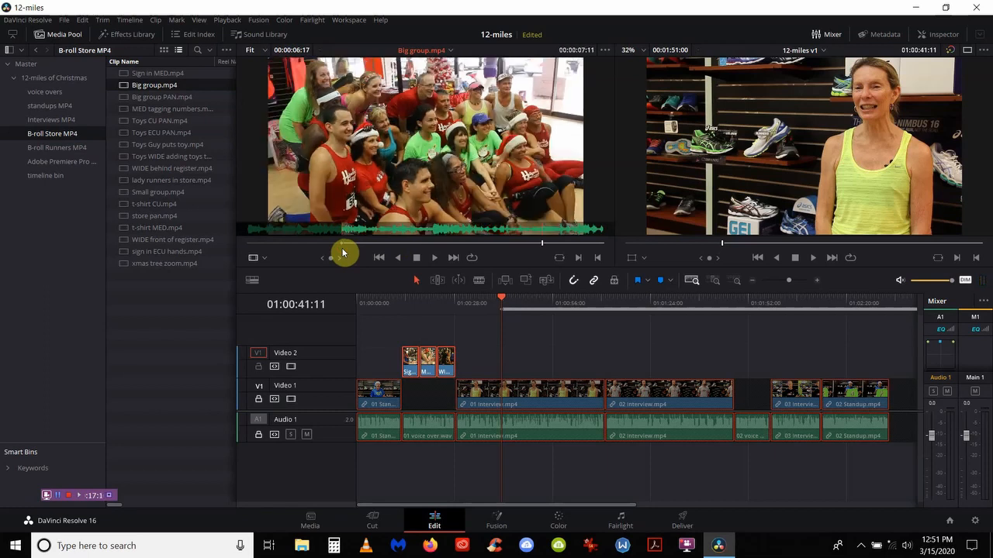
key(o)
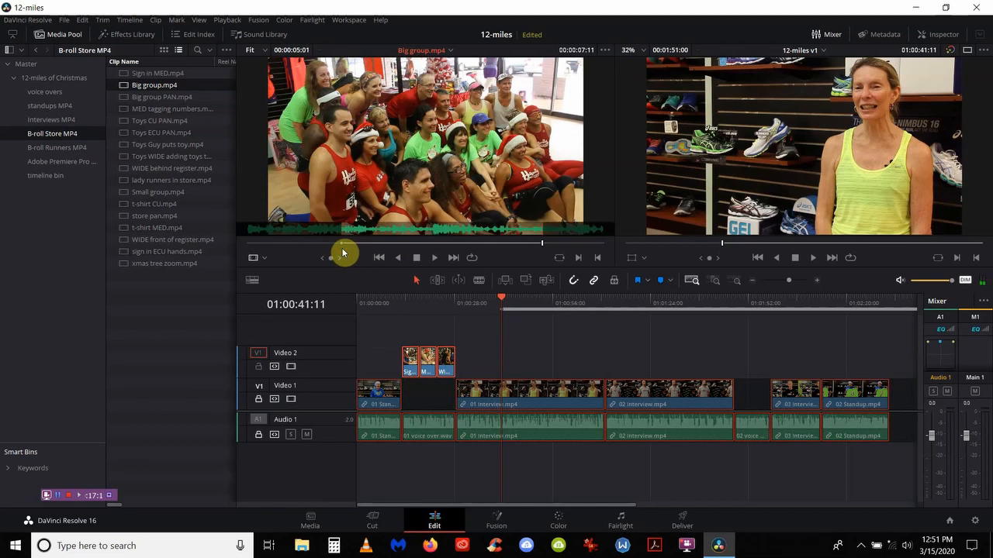
key(F10)
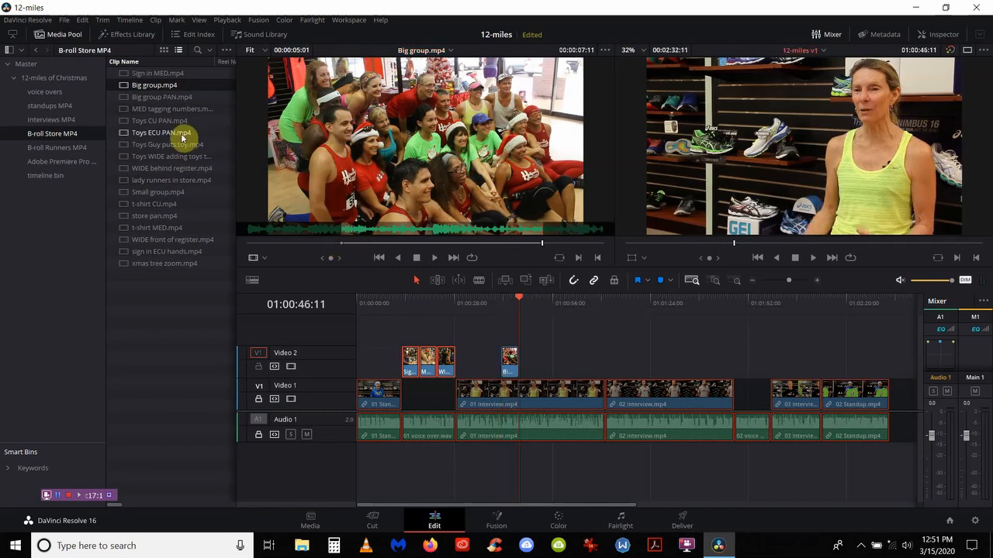
Step: Overwrite store pan.mp4 onto Video 2 without an Out point, then undo that edit
click(141, 221)
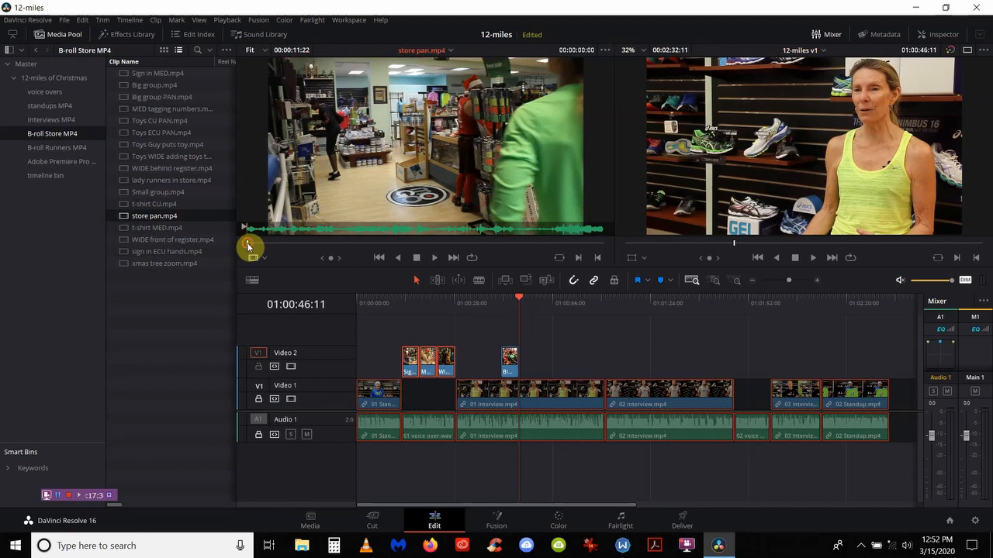
drag(247, 247, 292, 251)
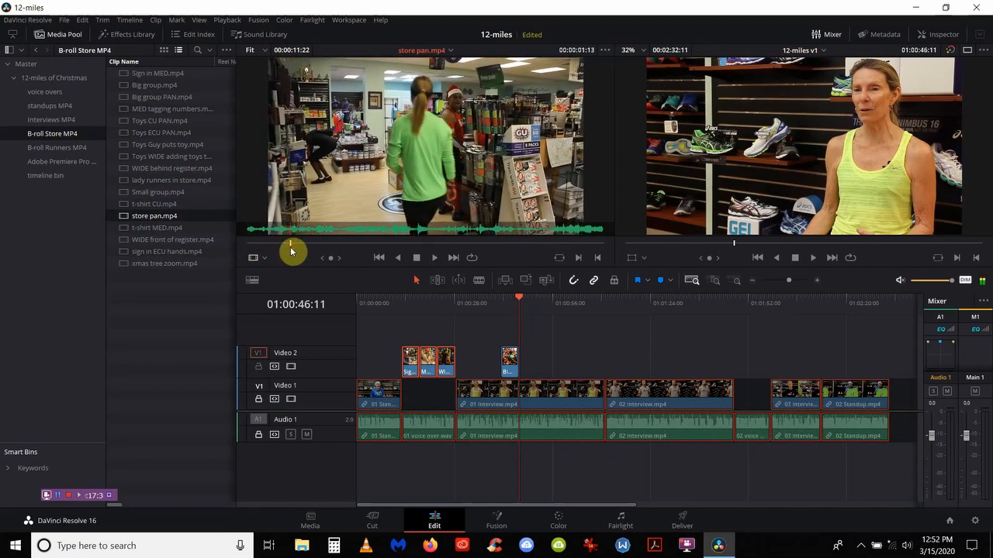
text(i+5.)
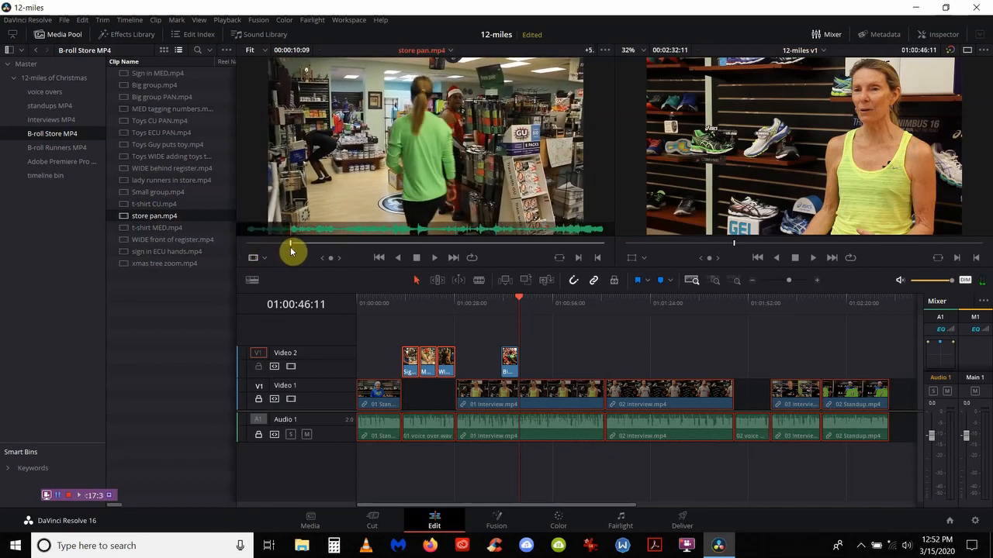
key(Return)
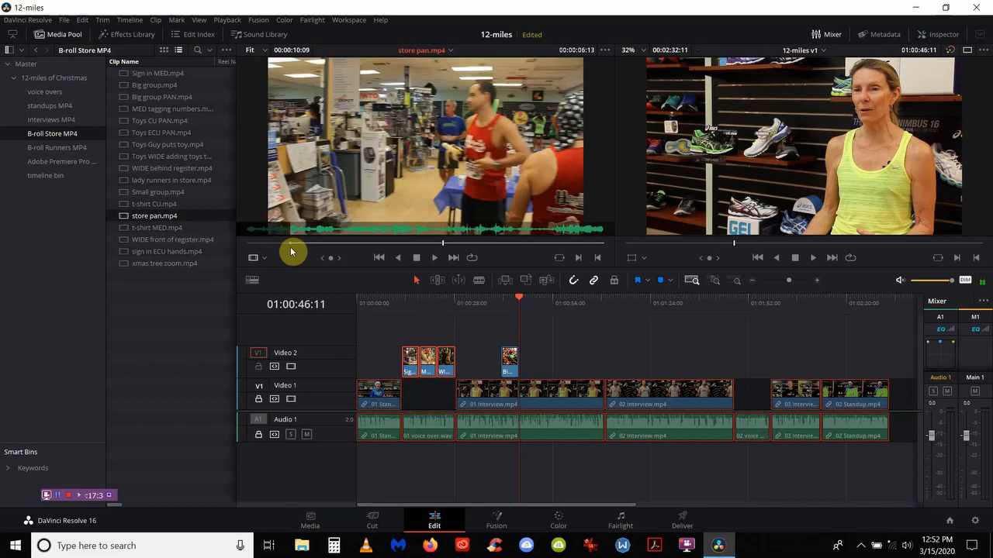
key(F10)
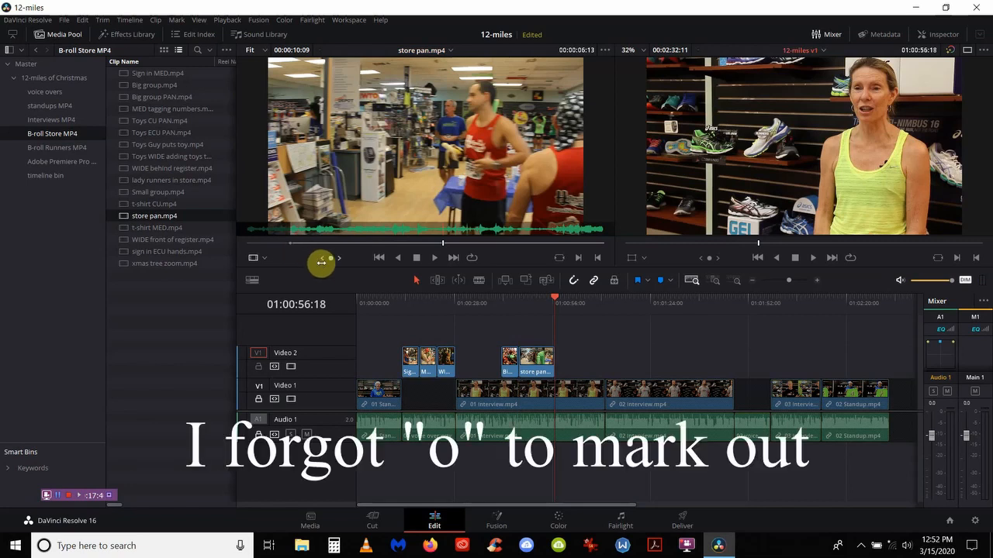
key(ctrl+z)
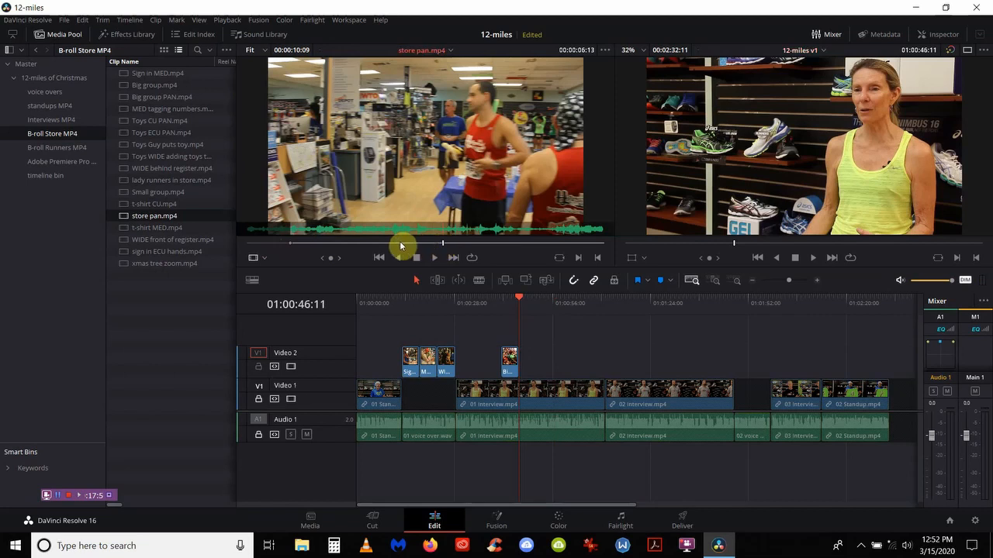
Step: Mark a five-second range in store pan.mp4 and overwrite it onto Video 2 after Big group
right_click(402, 244)
click(378, 261)
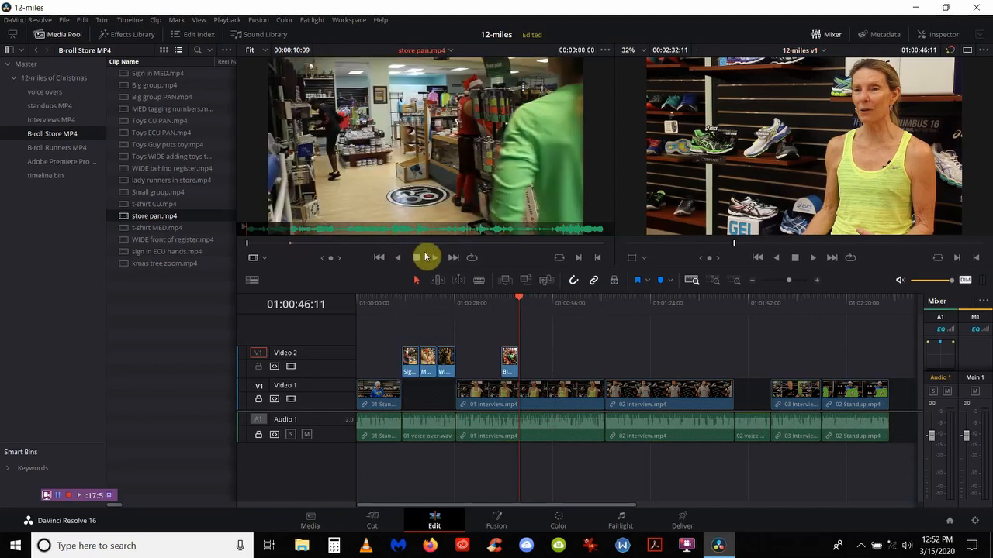
click(294, 245)
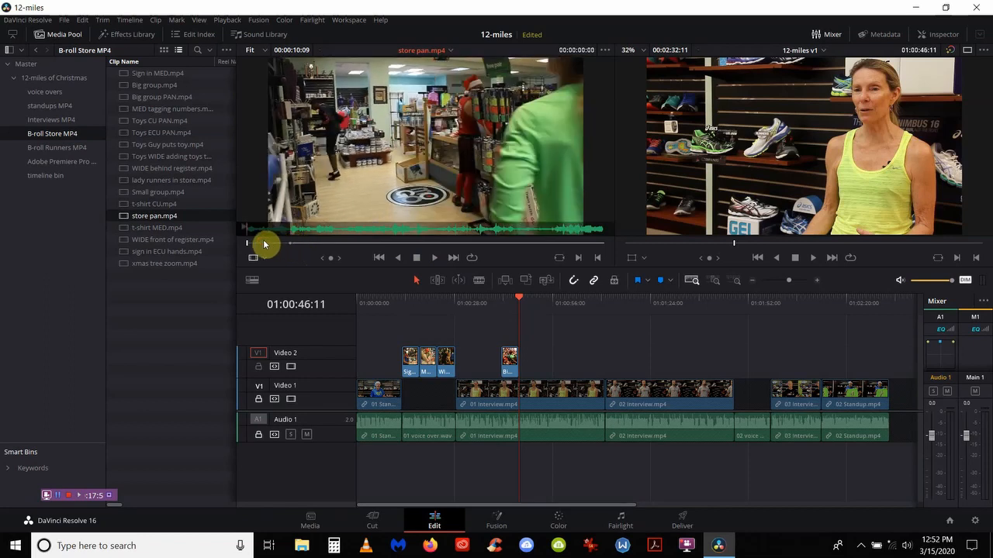
drag(247, 244, 291, 245)
key(plus)
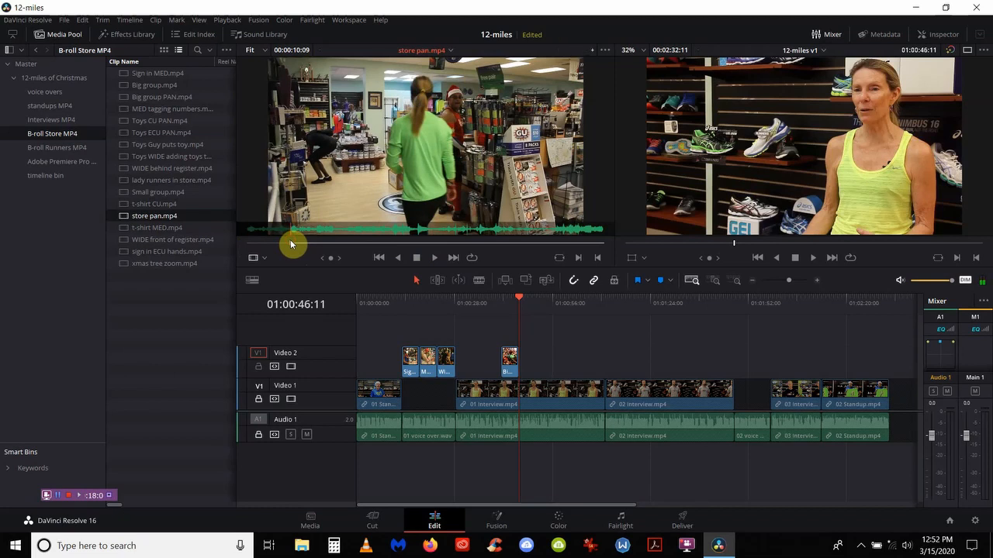
text(5.)
key(Return)
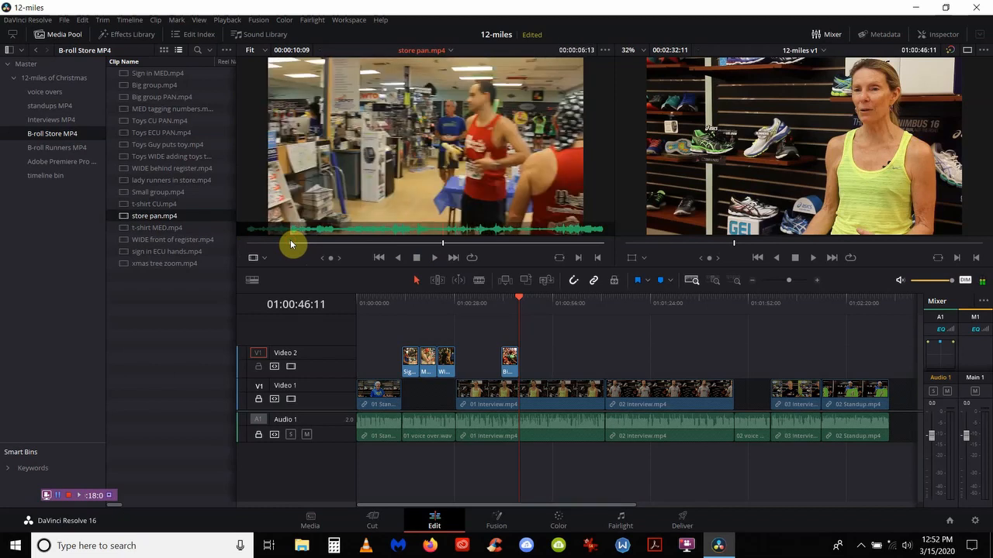
key(o)
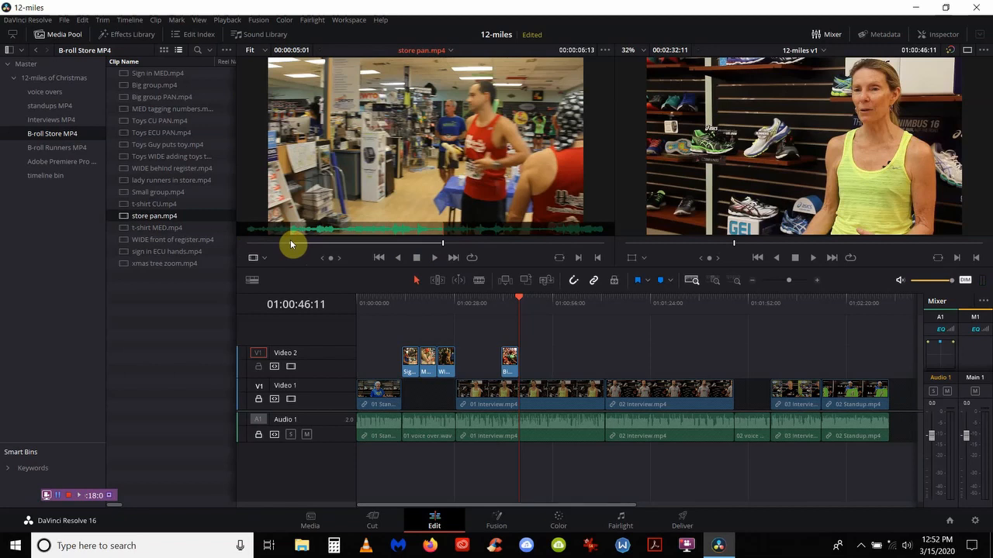
key(F10)
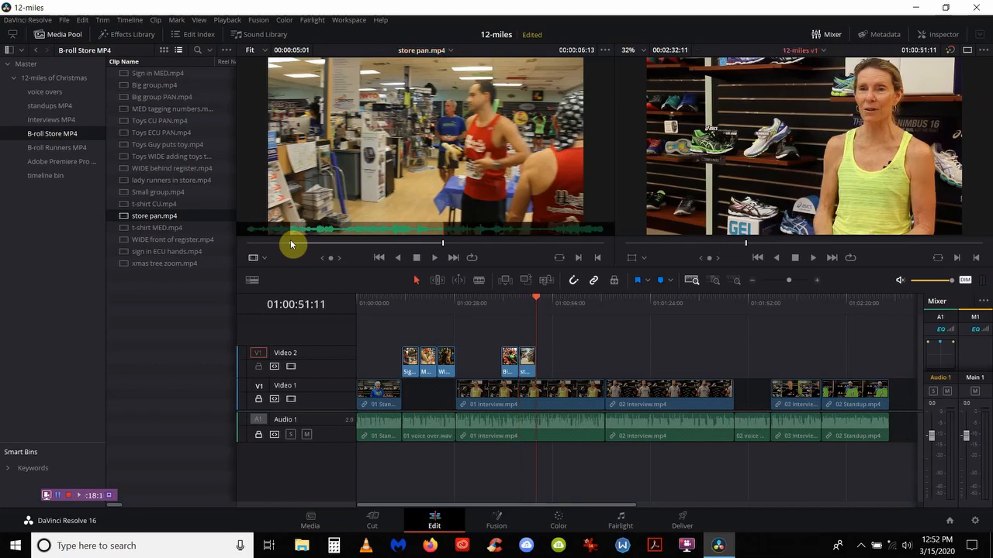
Step: Play back the new b-roll and return the playhead to 01:00:51:11
key(space)
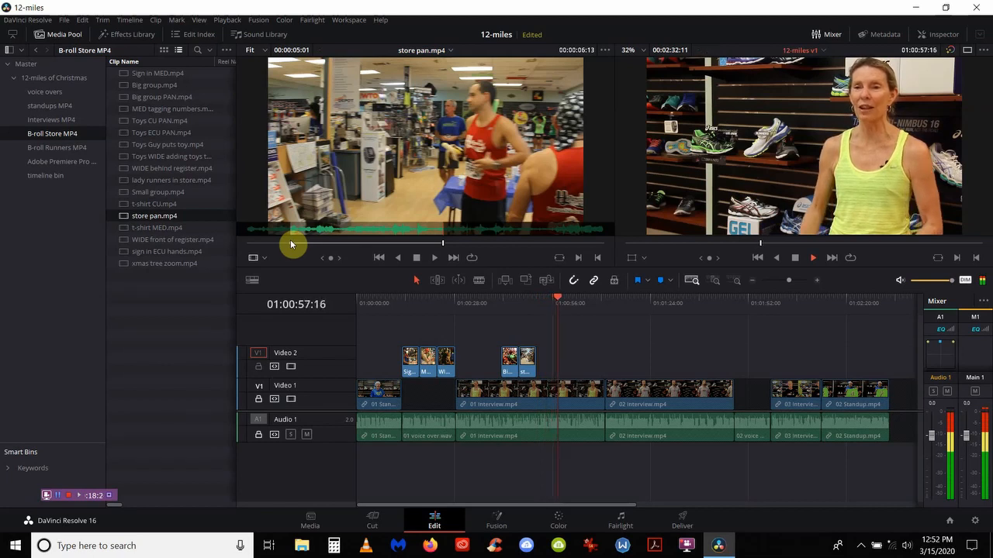
key(space)
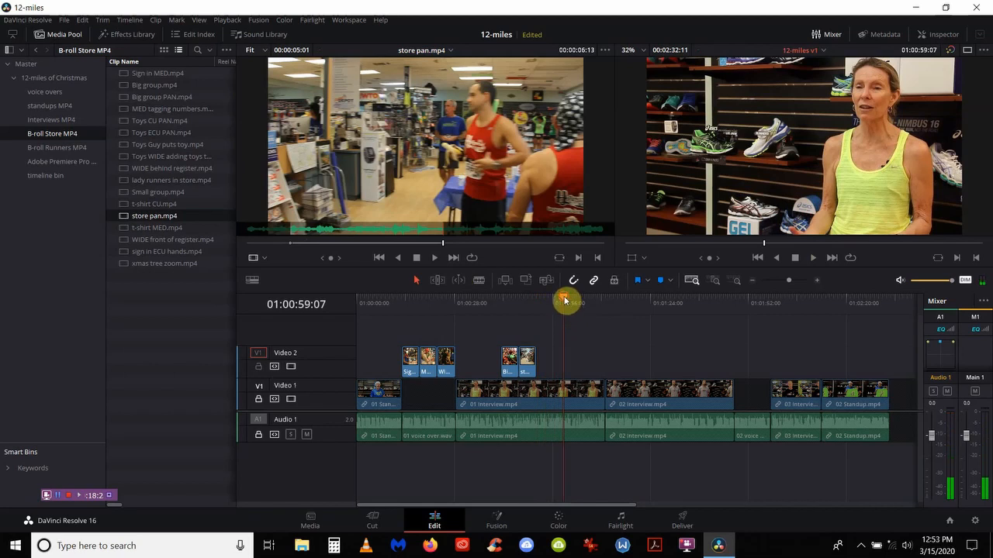
drag(565, 300, 539, 304)
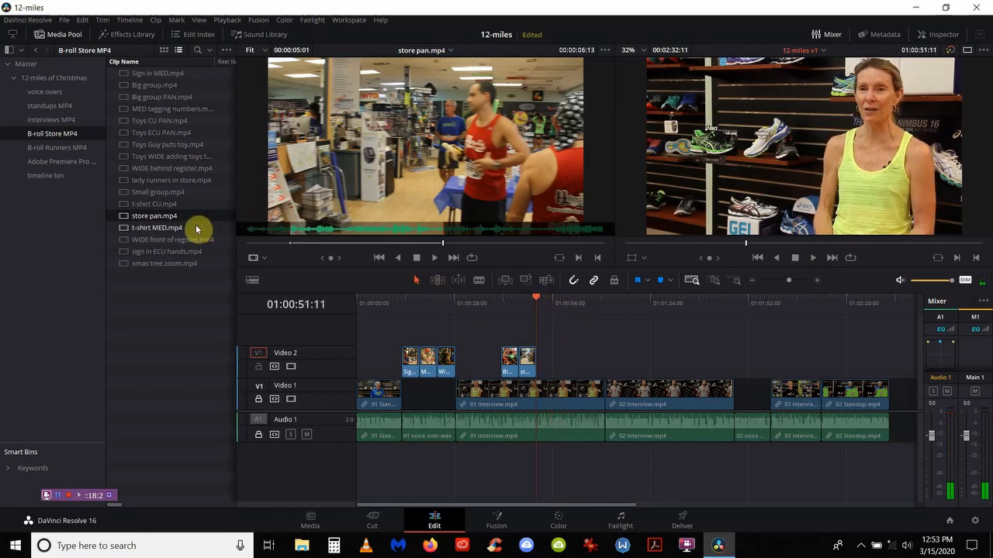
Step: Add a five-second t-shirt MED.mp4 shot from 00:00:00:20 to Video 2
click(128, 229)
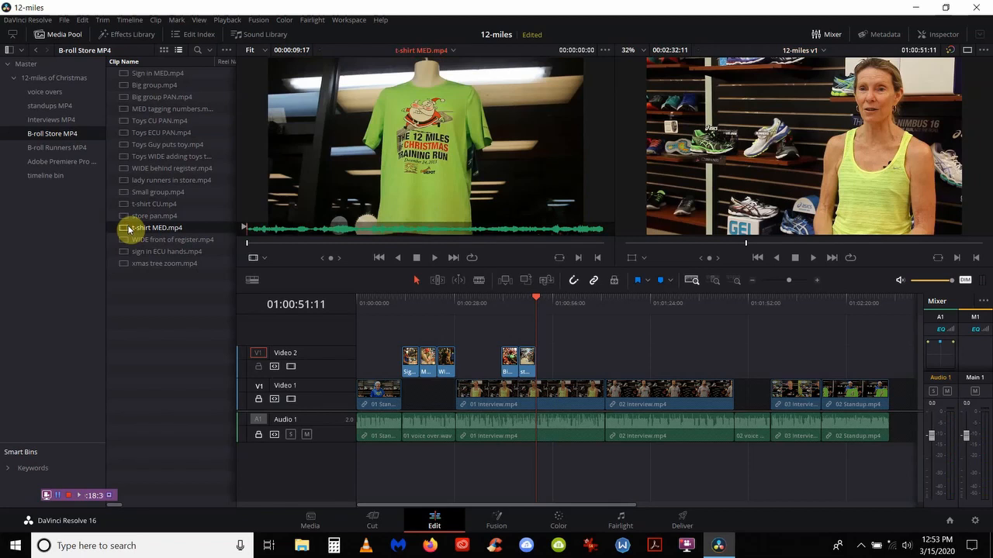
click(272, 247)
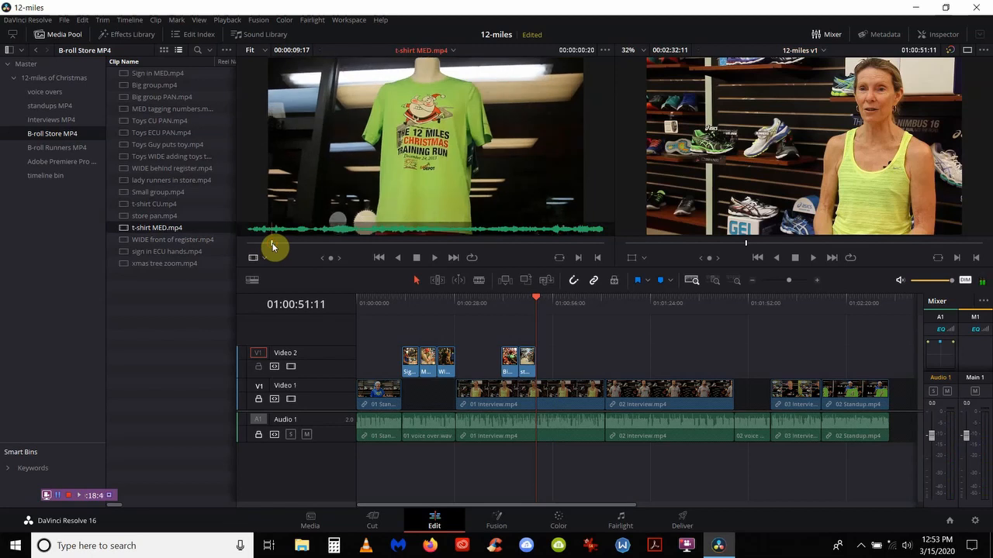
key(i)
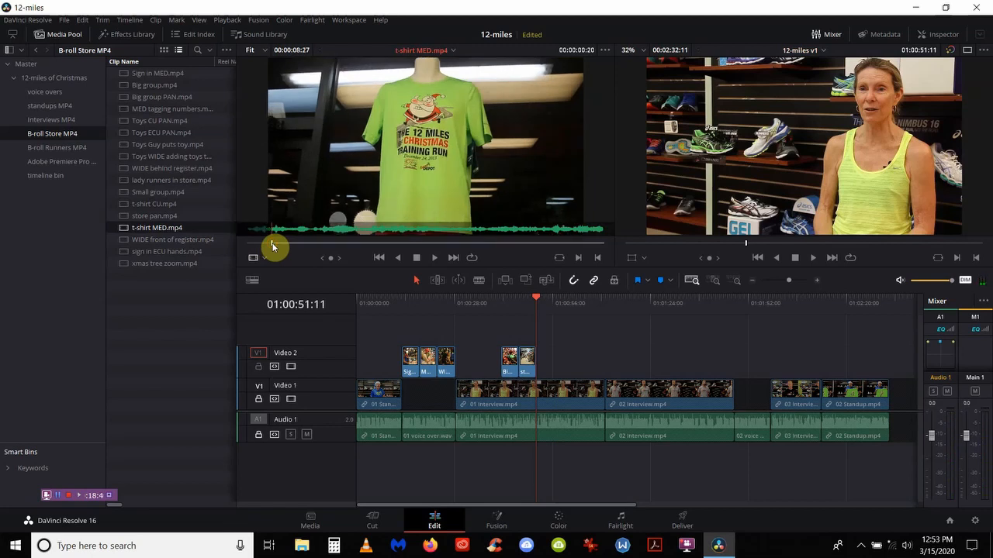
key(plus)
text(5.)
key(Return)
key(o)
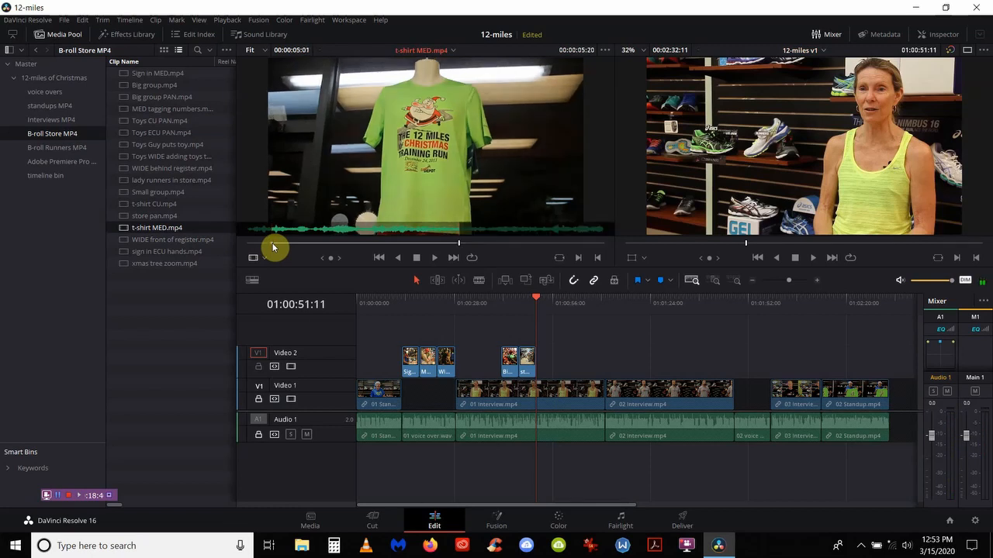
key(F10)
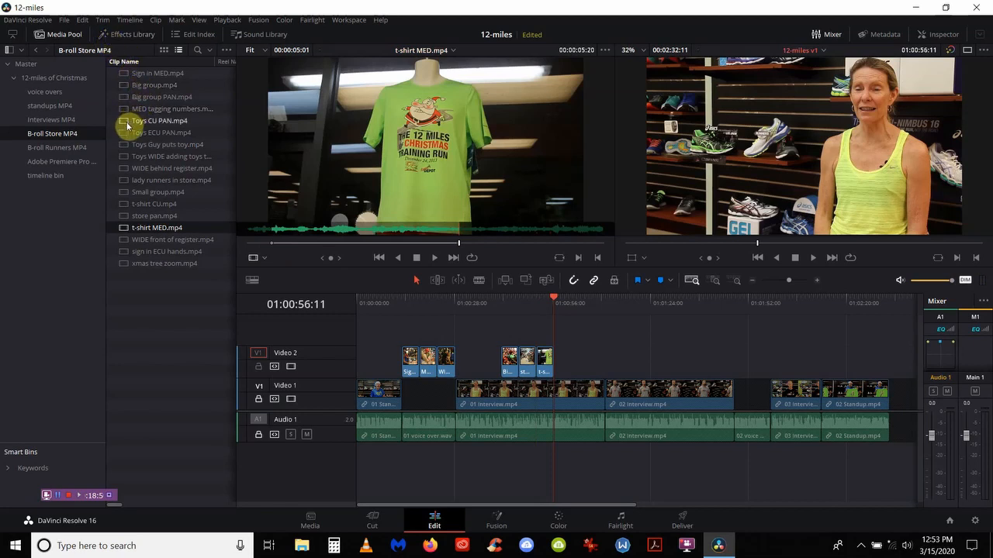
Step: Add a five-second section of Toys Guy puts toy.mp4 to Video 2
double_click(127, 145)
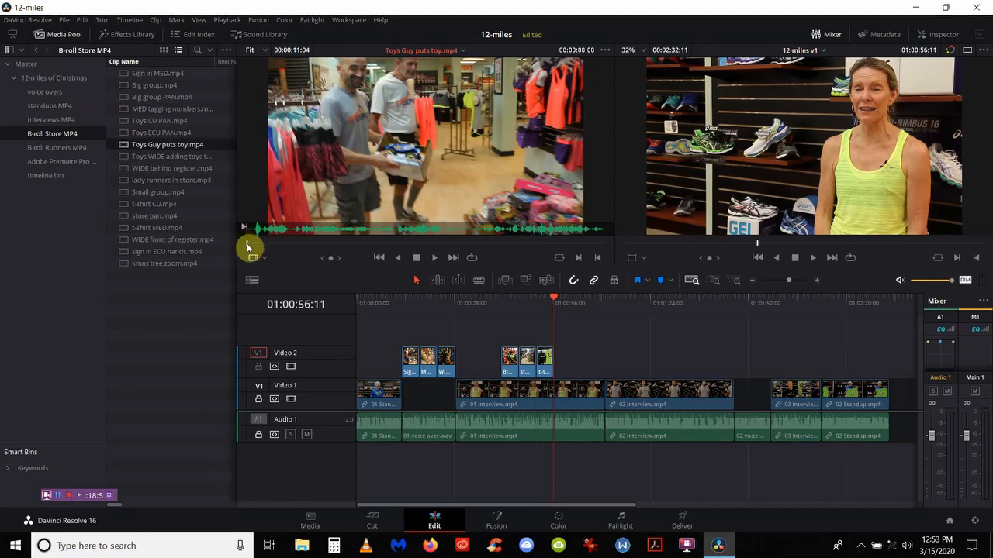
drag(247, 247, 376, 246)
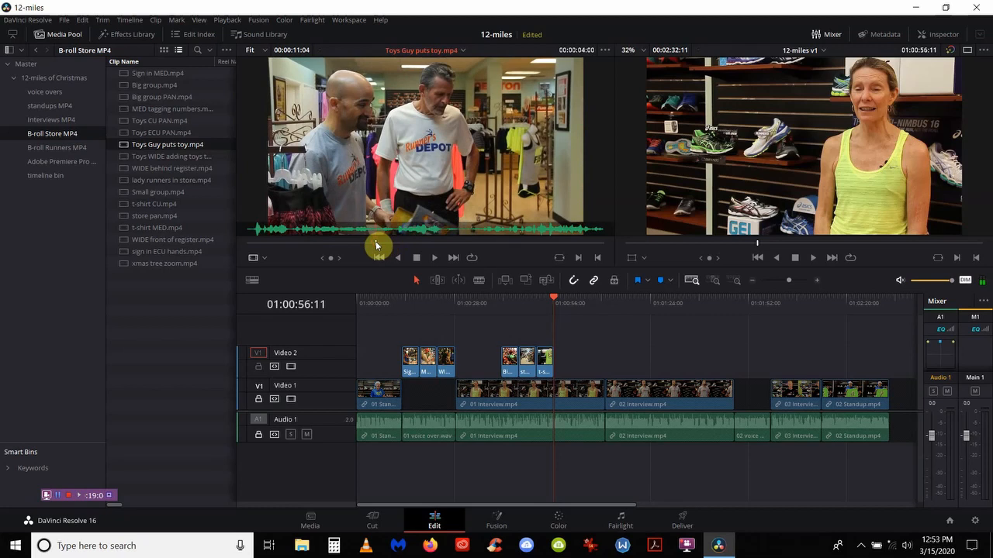
text(i)
text(+5)
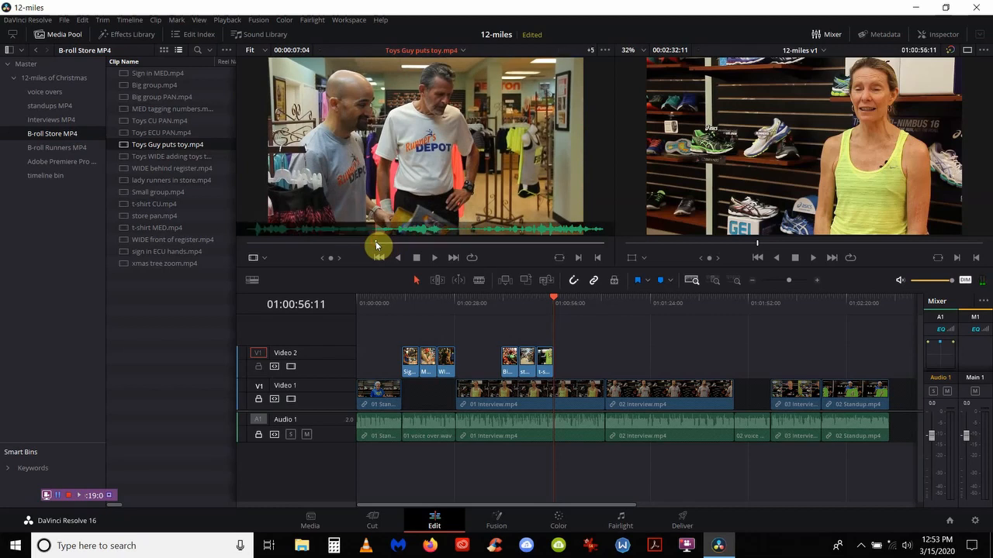
text(00)
key(Return)
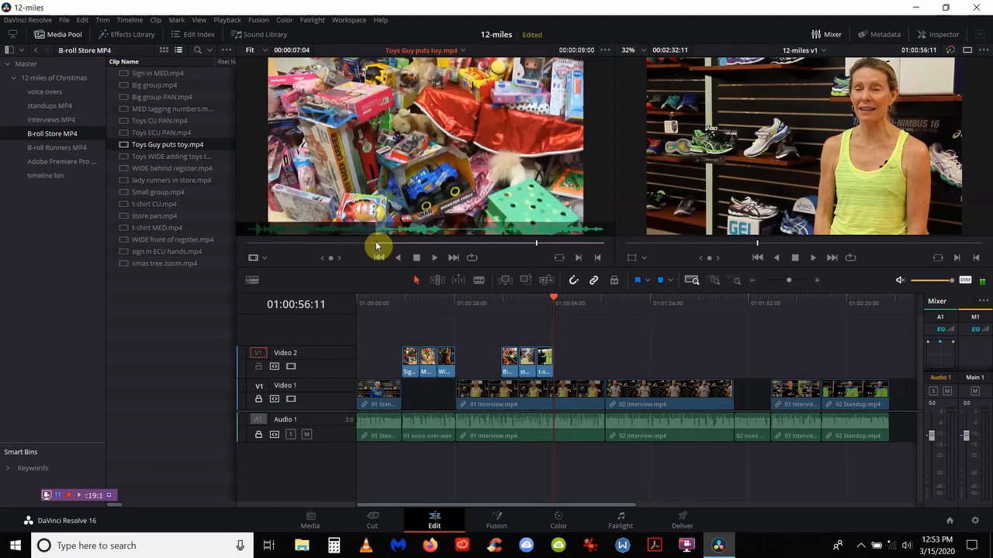
key(o)
key(F10)
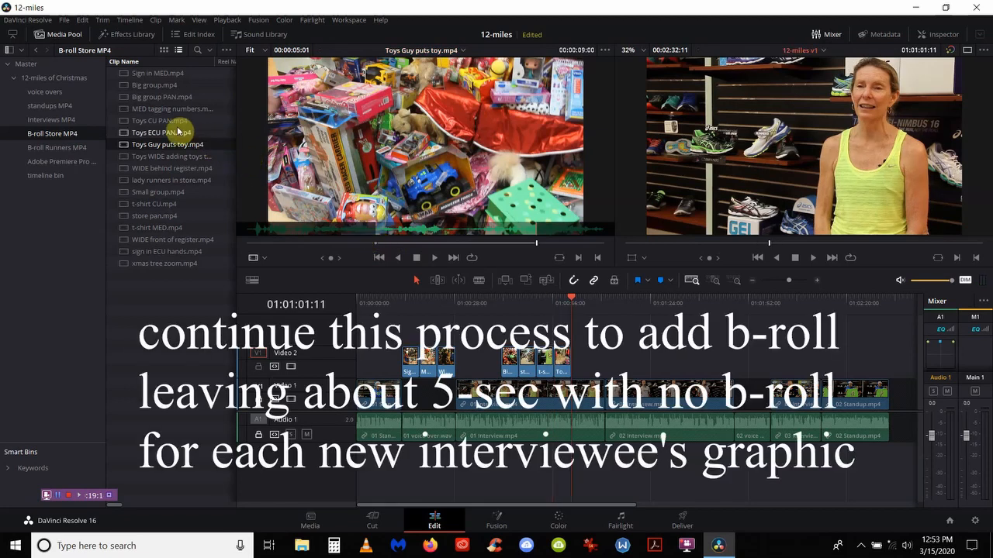
Step: Add a five-second section of Toys ECU PAN.mp4 to Video 2 after the Toys Guy shot
double_click(129, 134)
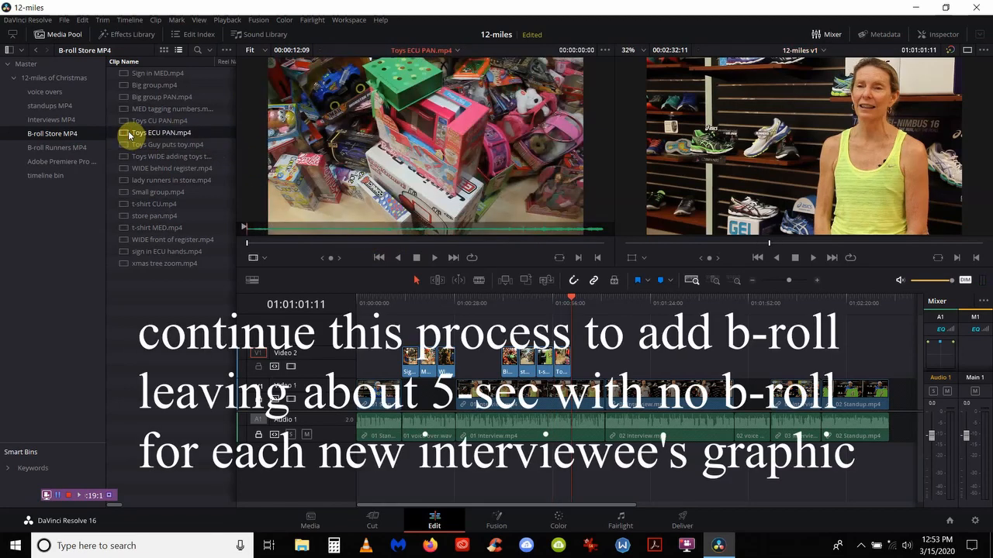
drag(246, 244, 308, 249)
text(i)
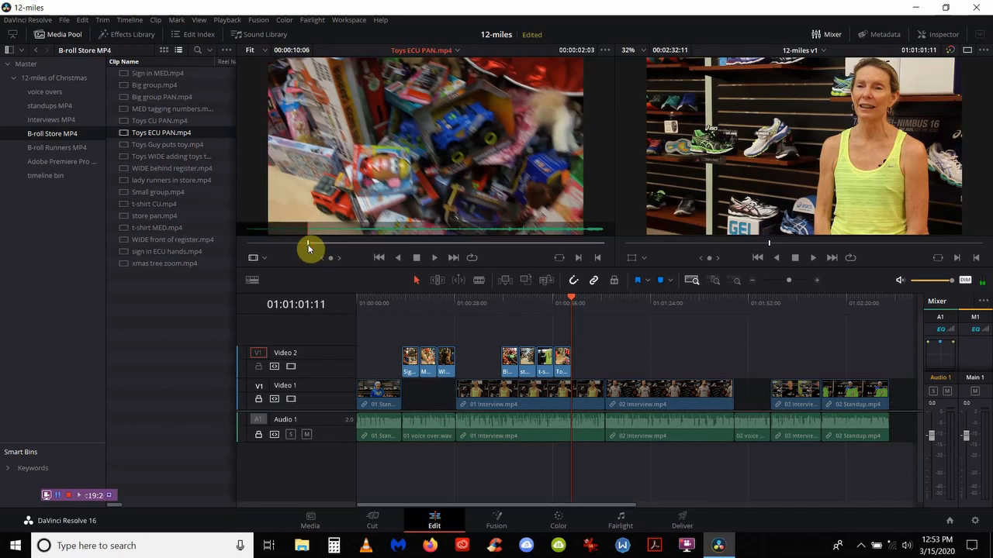
text(+5.)
key(Return)
key(o)
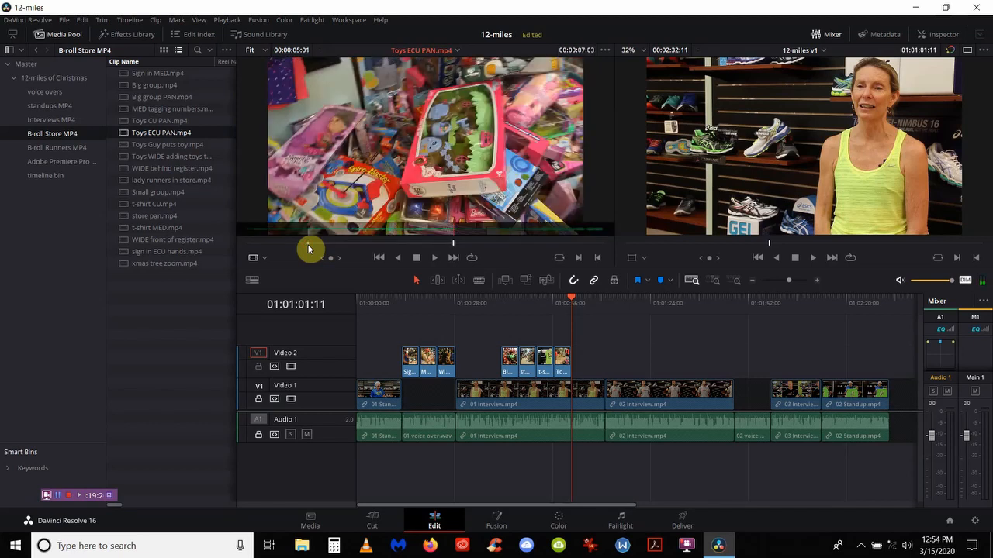
key(F10)
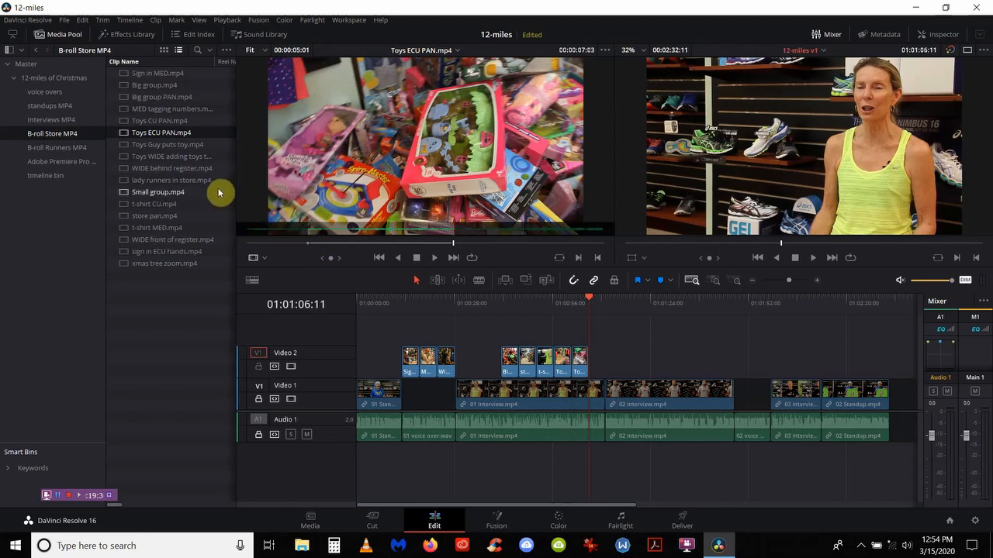
double_click(180, 264)
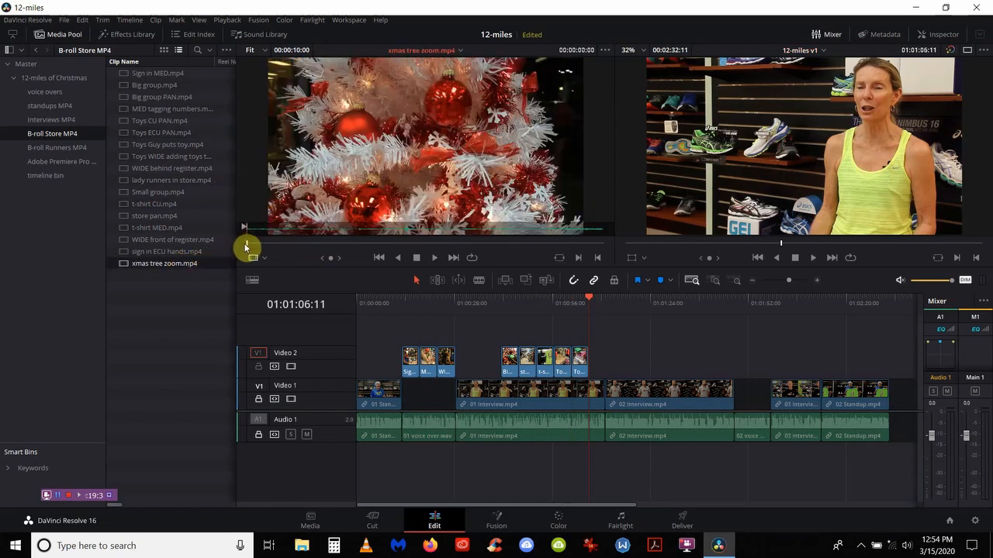
Step: Mark an Out late in xmas tree zoom.mp4, set In five seconds earlier, and overwrite onto Video 2
drag(250, 248, 453, 248)
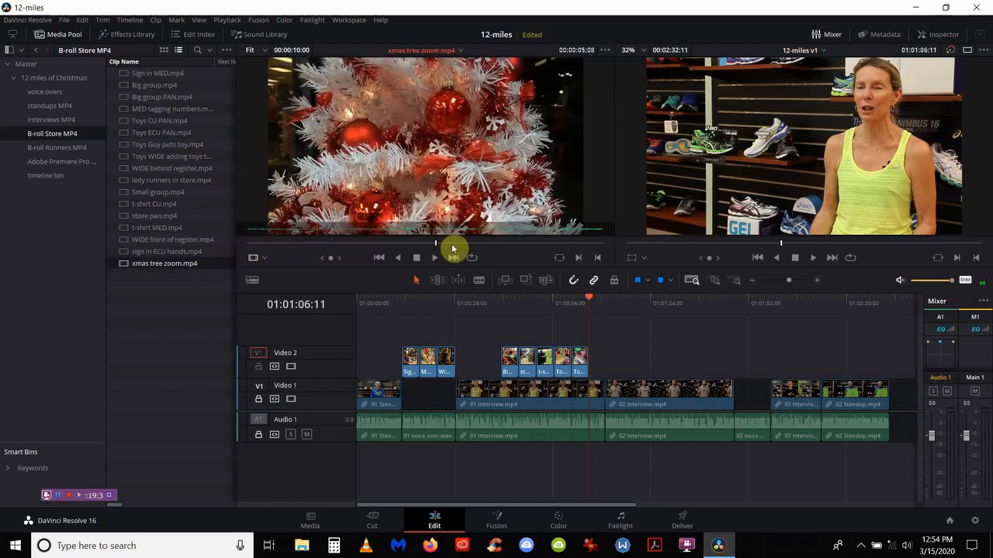
click(532, 244)
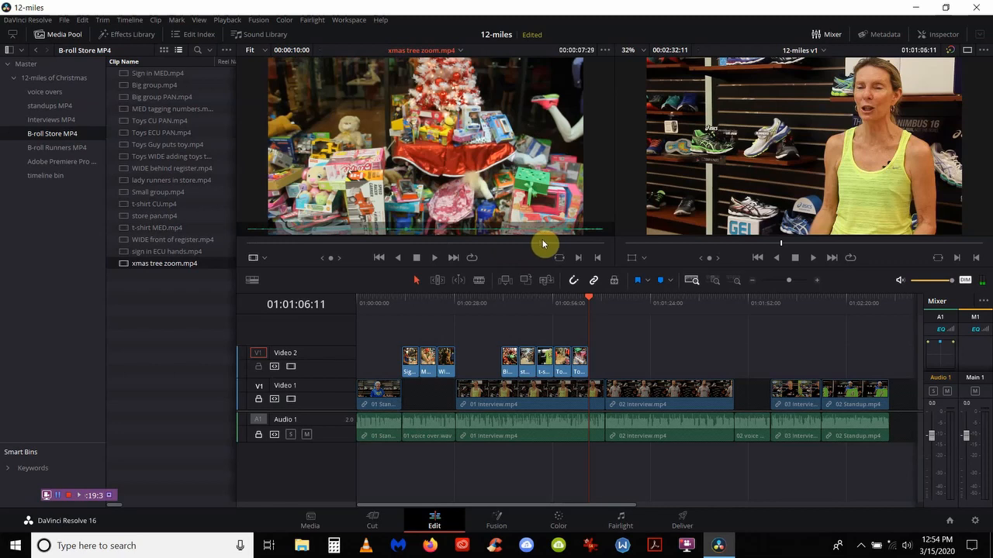
mouse_move(543, 243)
mouse_down()
mouse_move(557, 245)
mouse_move(460, 249)
mouse_move(532, 243)
mouse_up()
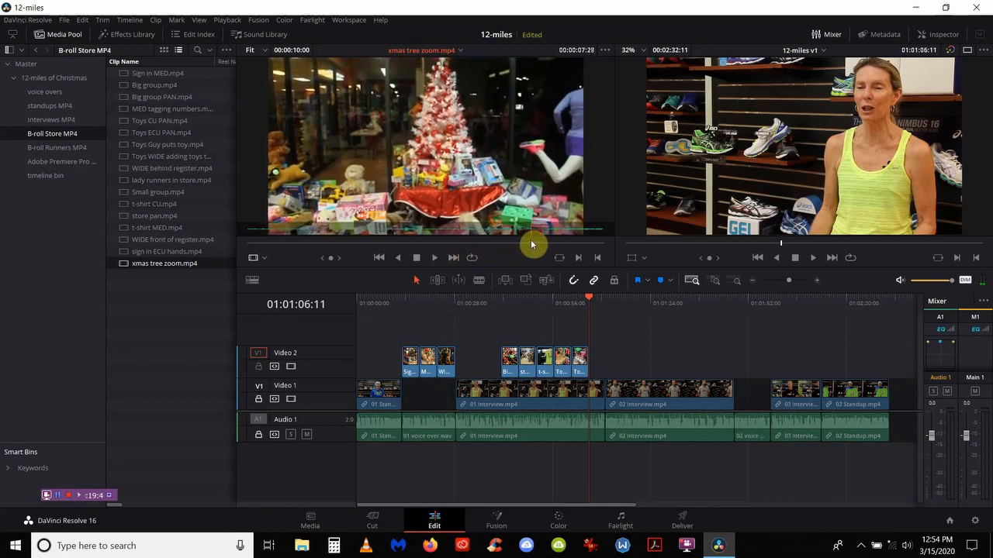
key(o)
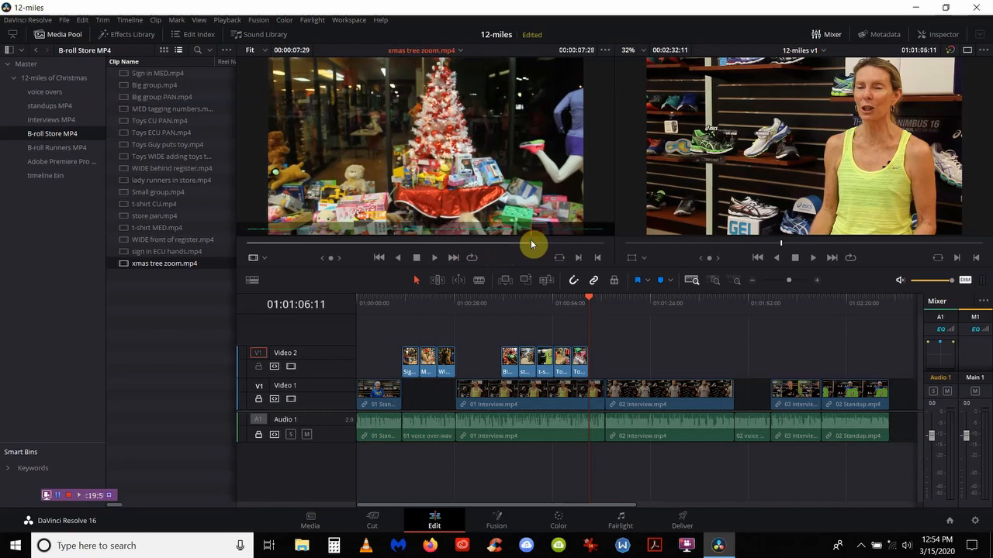
text(-5.)
key(Return)
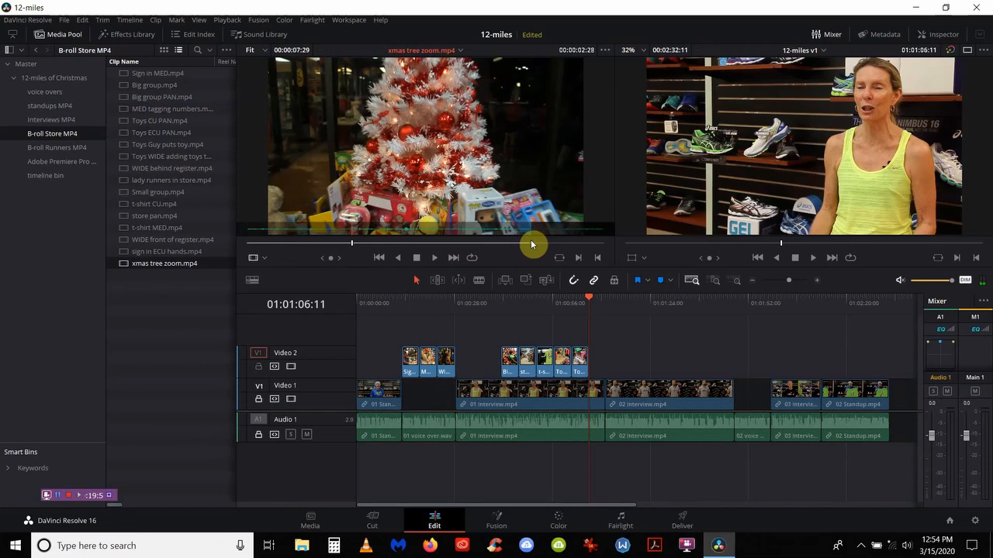
key(i)
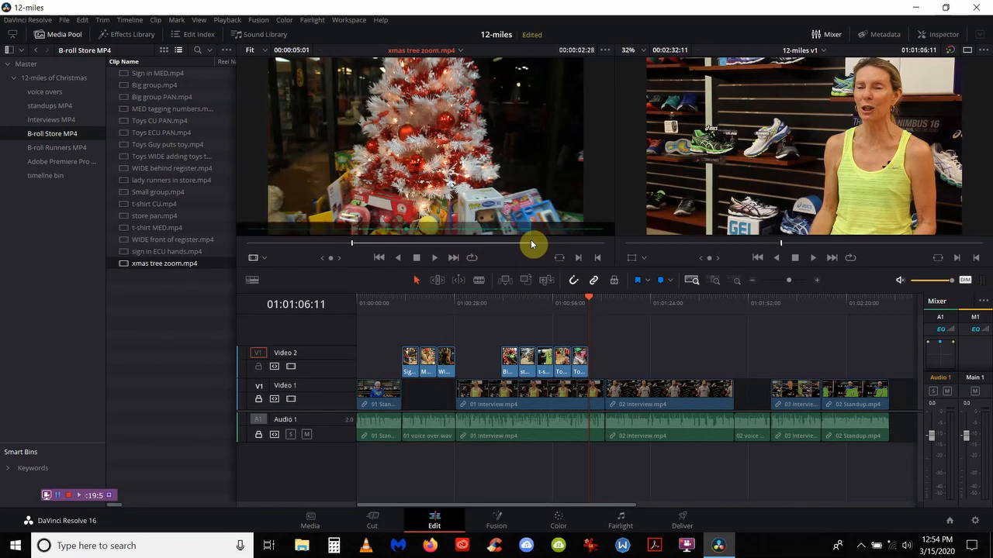
key(F10)
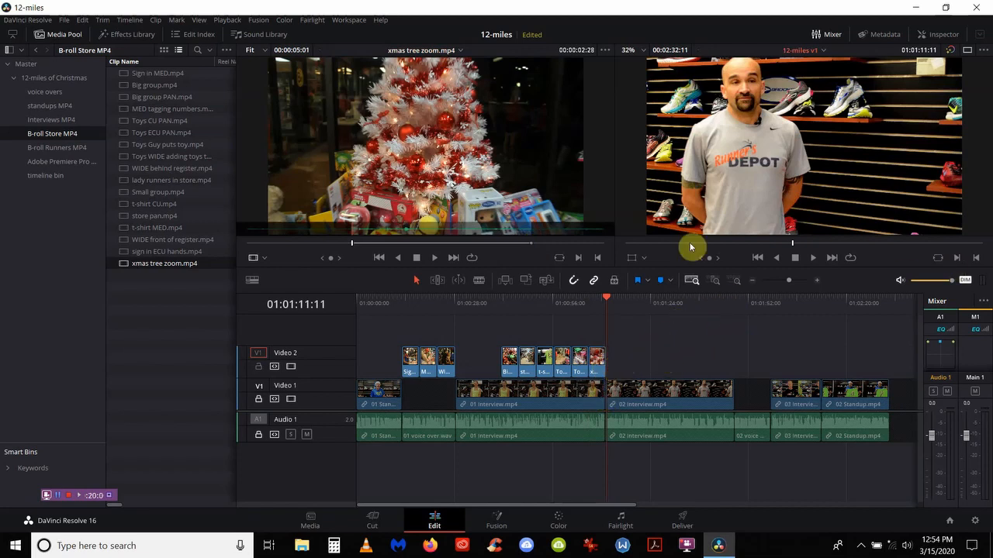
Step: Zoom in and trim the xmas tree clip's end back to the cut into 02 Interview
click(714, 282)
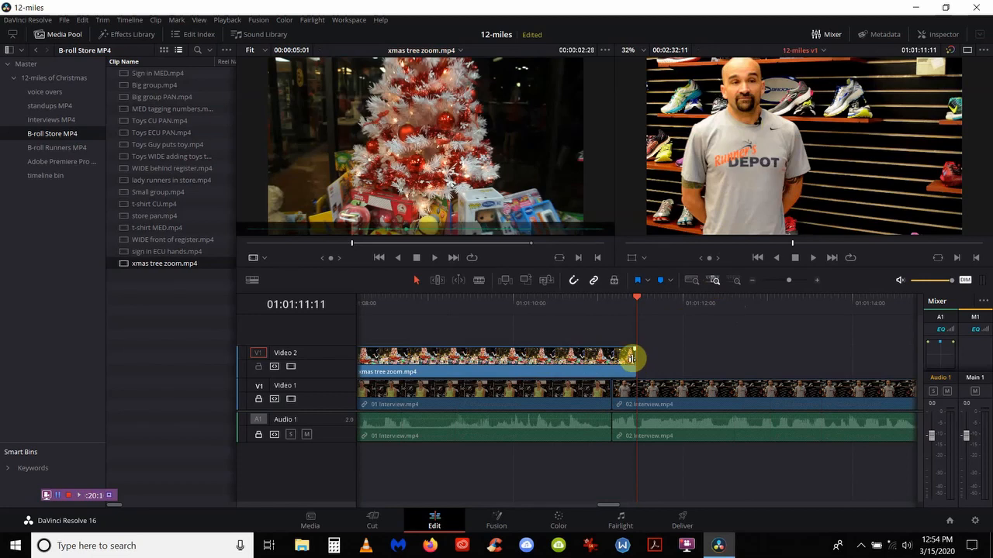
drag(635, 361, 620, 360)
right_click(619, 363)
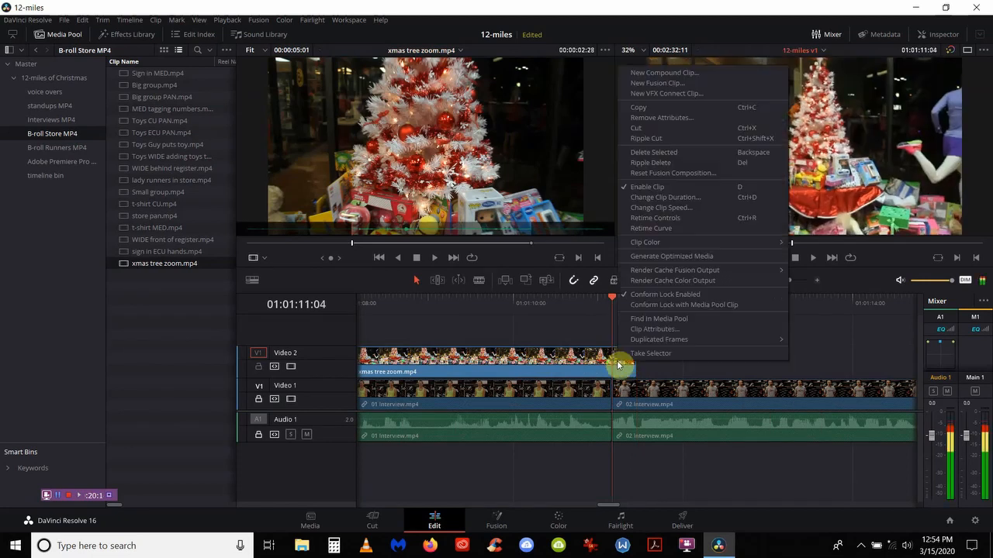
click(598, 310)
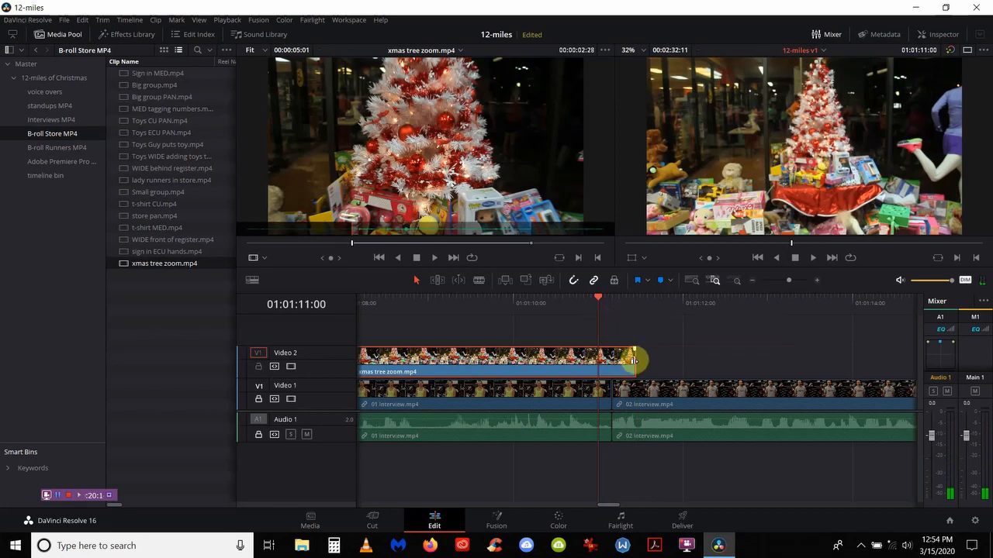
drag(635, 362, 610, 362)
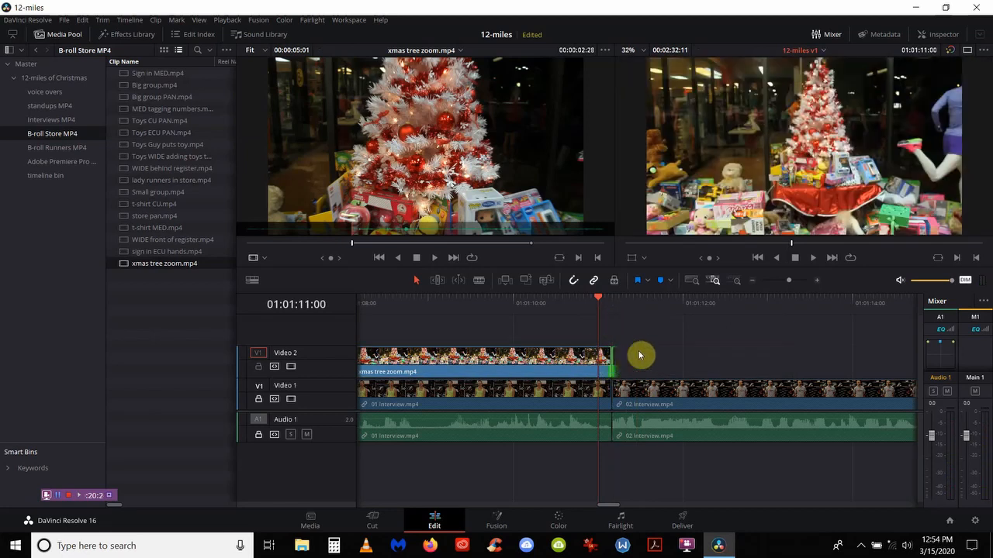
key(ctrl+a)
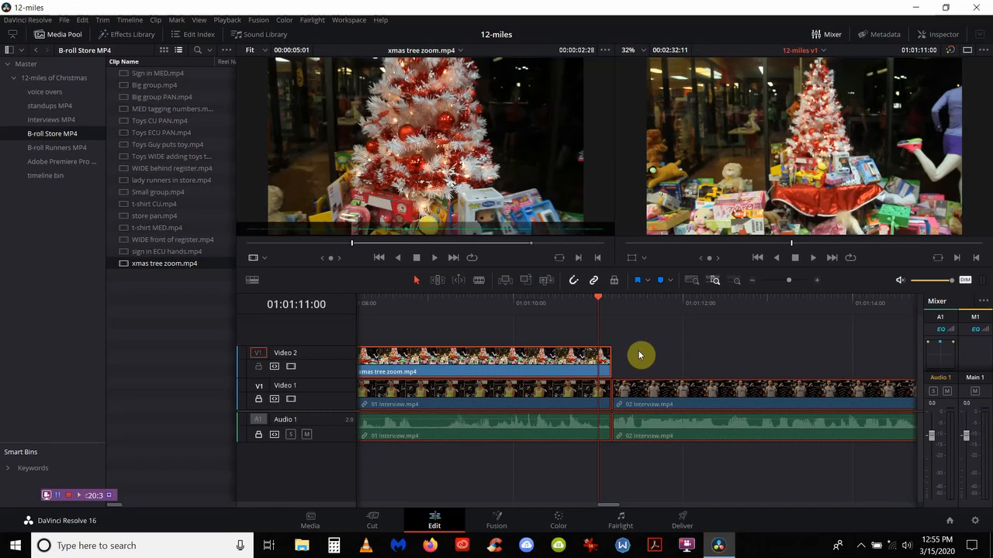
Step: Move the playhead to where 02 Interview begins and play back to check the cut
drag(599, 300, 609, 302)
right_click(609, 301)
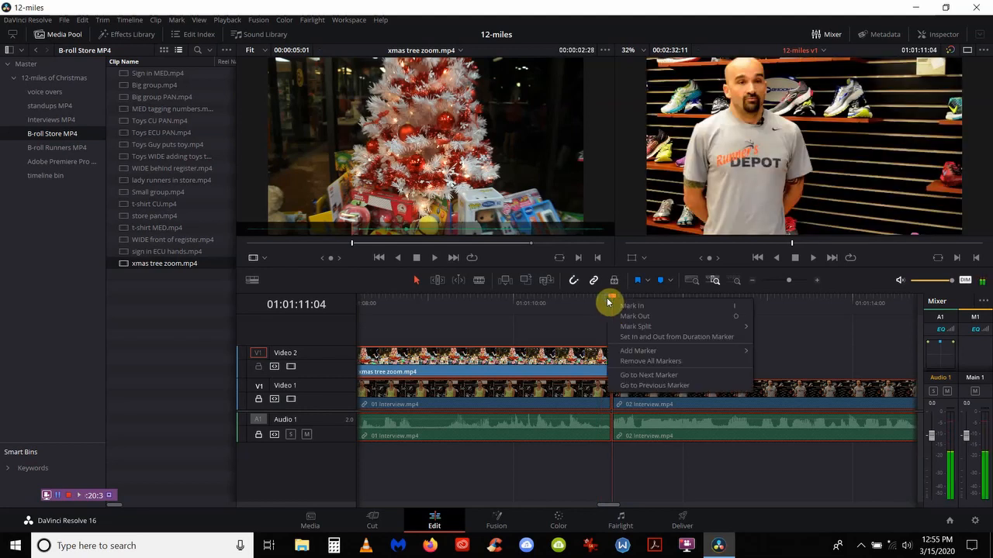
click(592, 309)
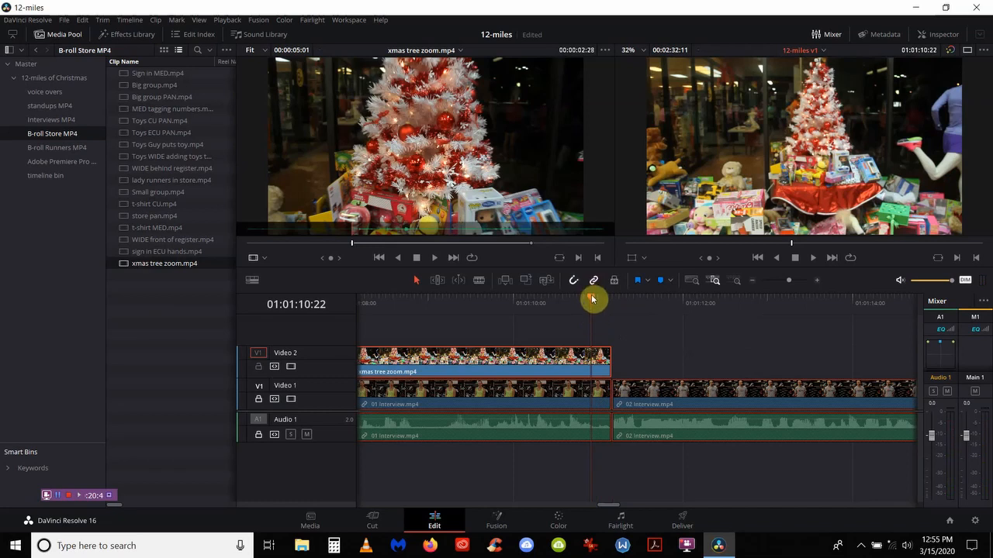
drag(593, 299, 608, 304)
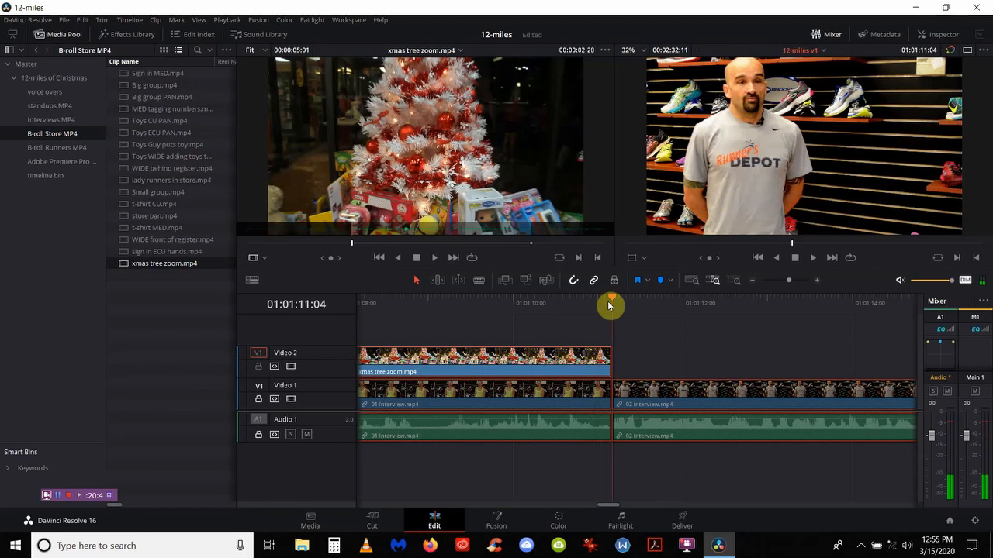
key(space)
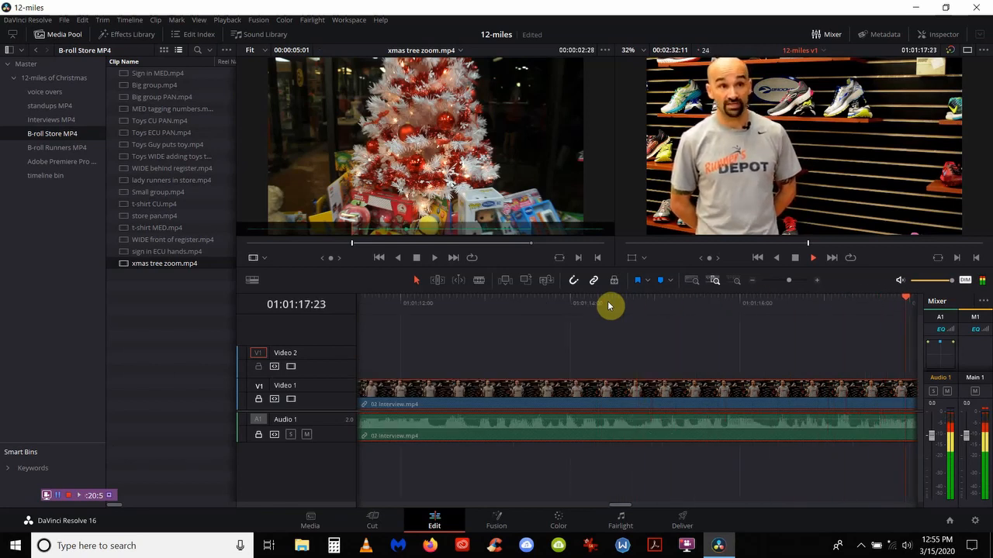
key(space)
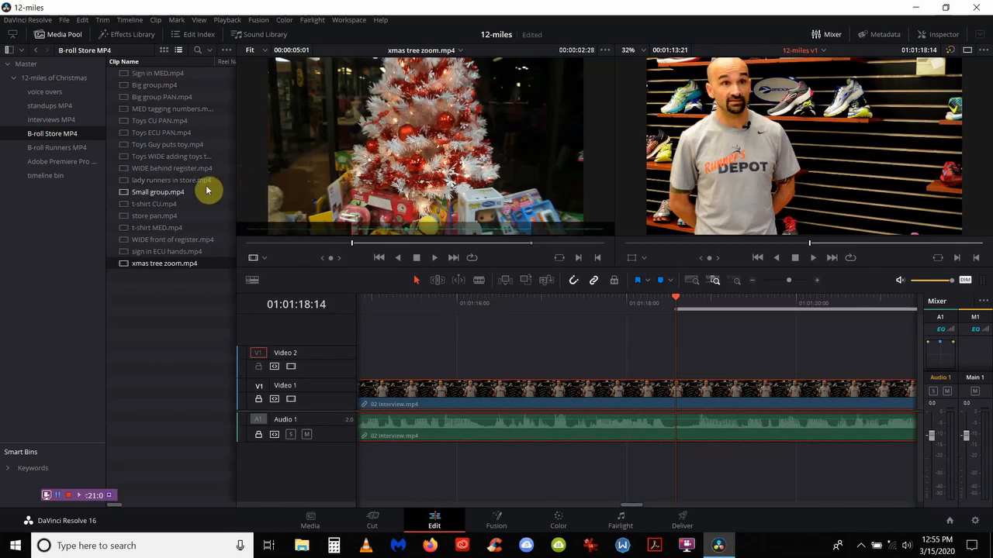
Step: From the B-roll Runners MP4 bin, place a five-second MED Men R-L-2.mp4 shot on Video 2
click(70, 149)
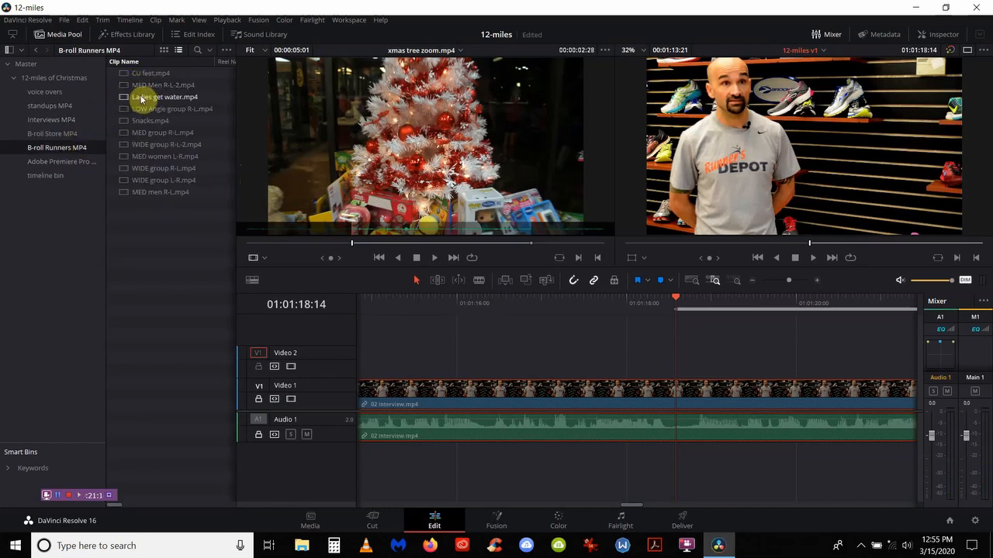
double_click(141, 87)
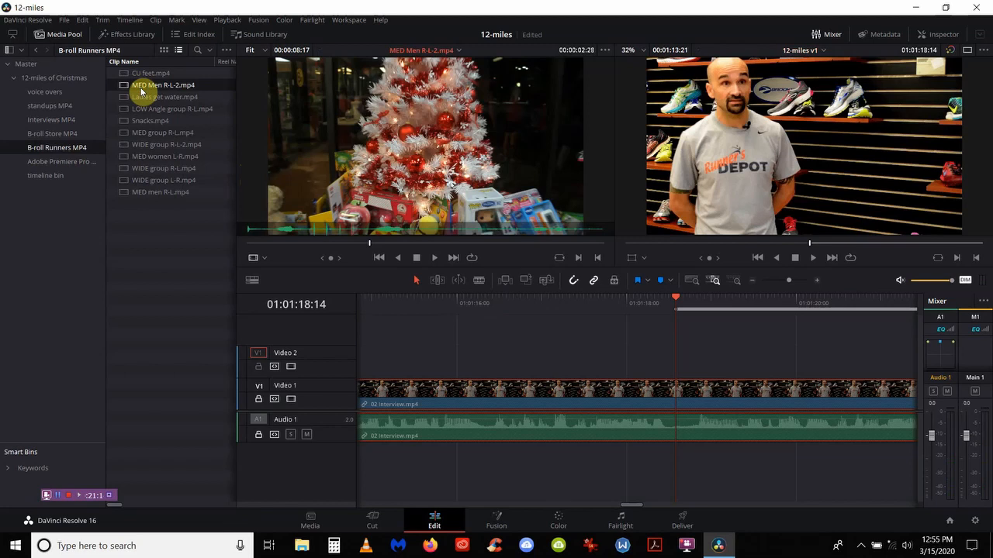
click(273, 243)
text(i)
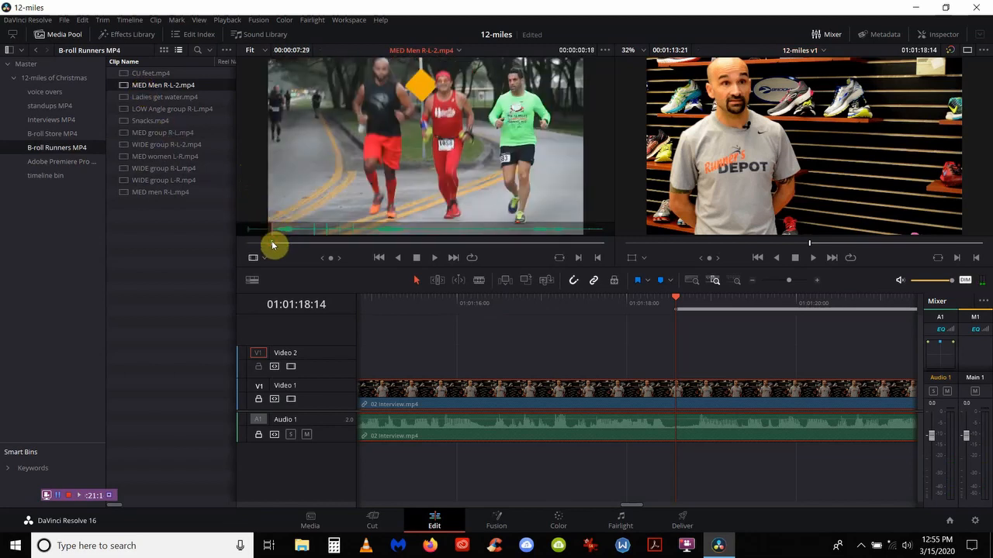
text(+5.)
key(Return)
key(o)
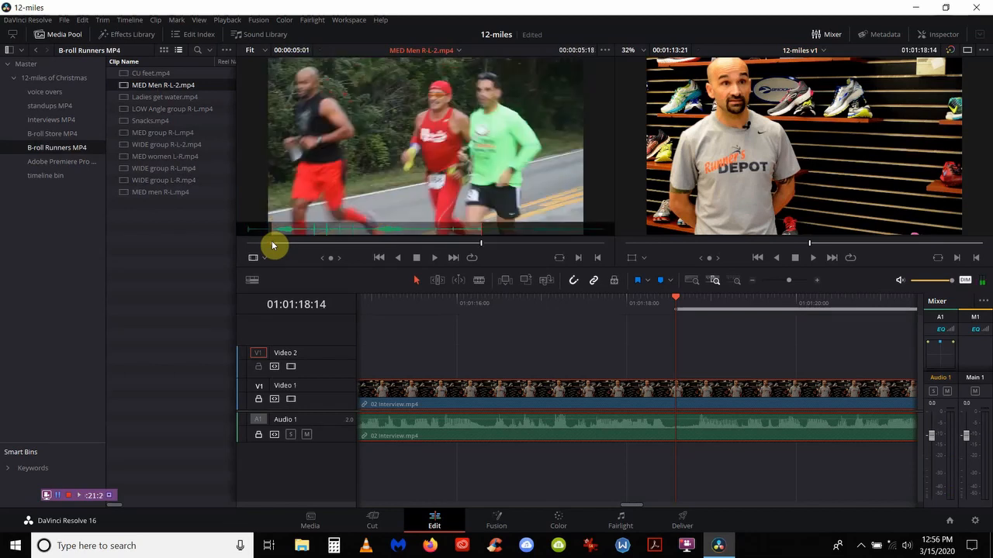
key(F12)
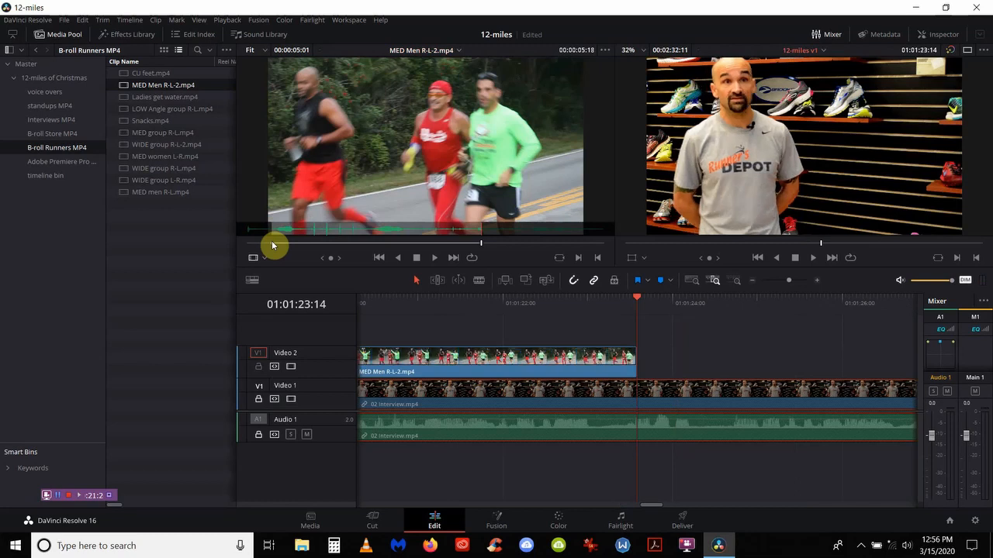
Step: Mark a range in LOW Angle group R-L.mp4 and overwrite it onto Video 2
click(163, 111)
drag(163, 111, 250, 196)
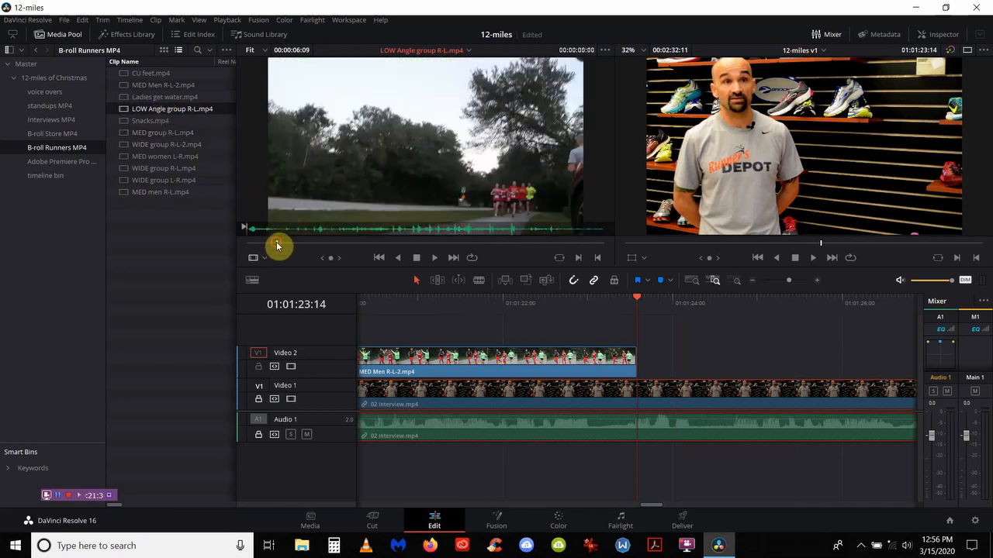
click(278, 246)
drag(277, 246, 500, 248)
text(oup R)
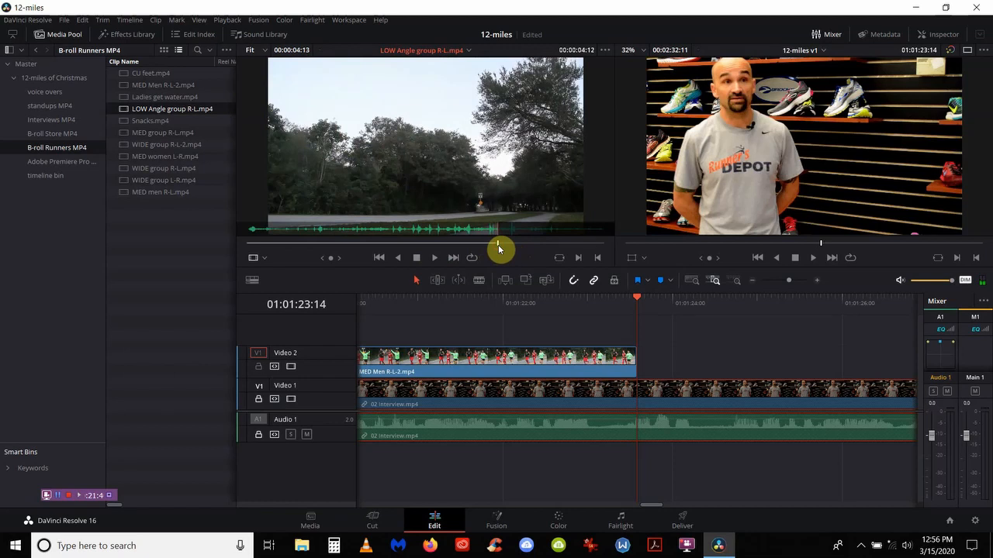
text(-5)
key(Return)
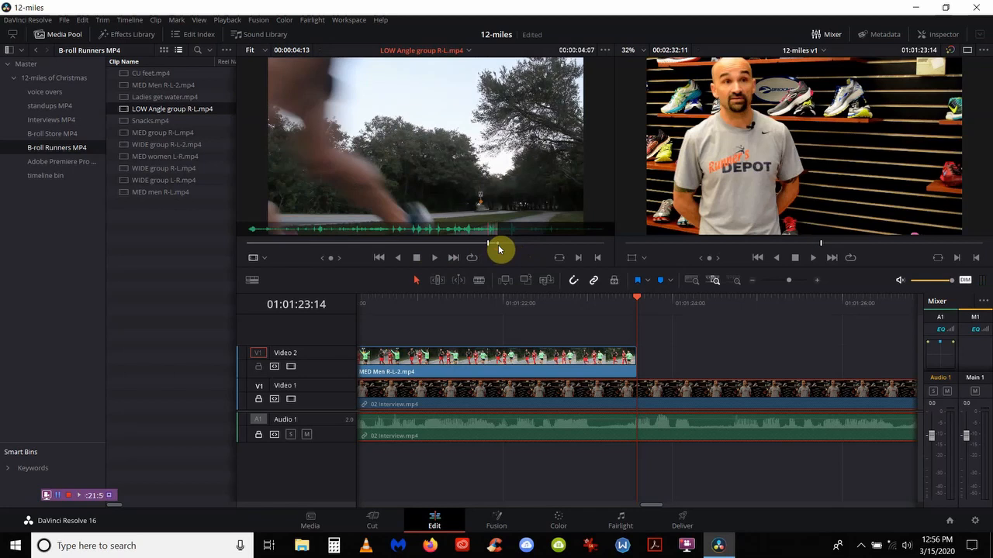
text(-5.)
key(Return)
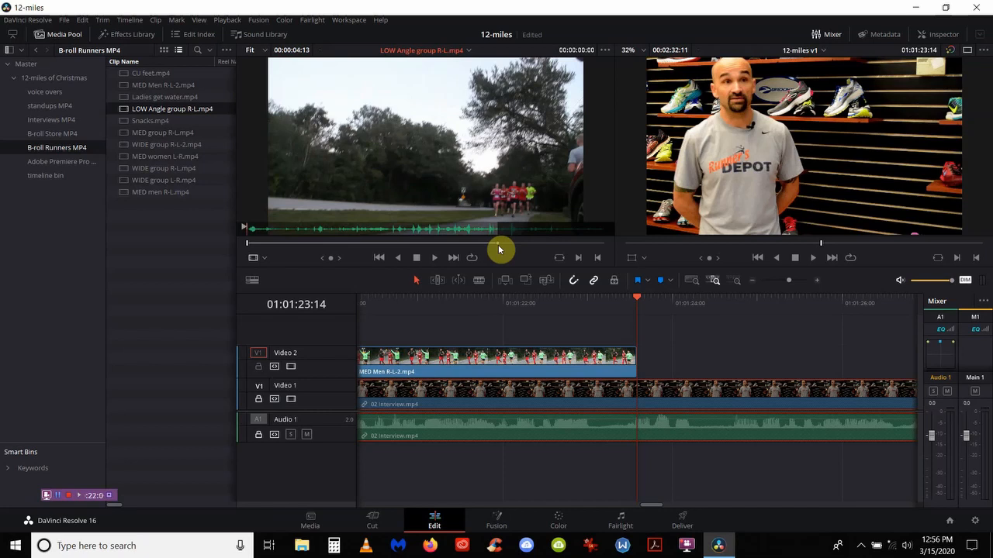
key(F10)
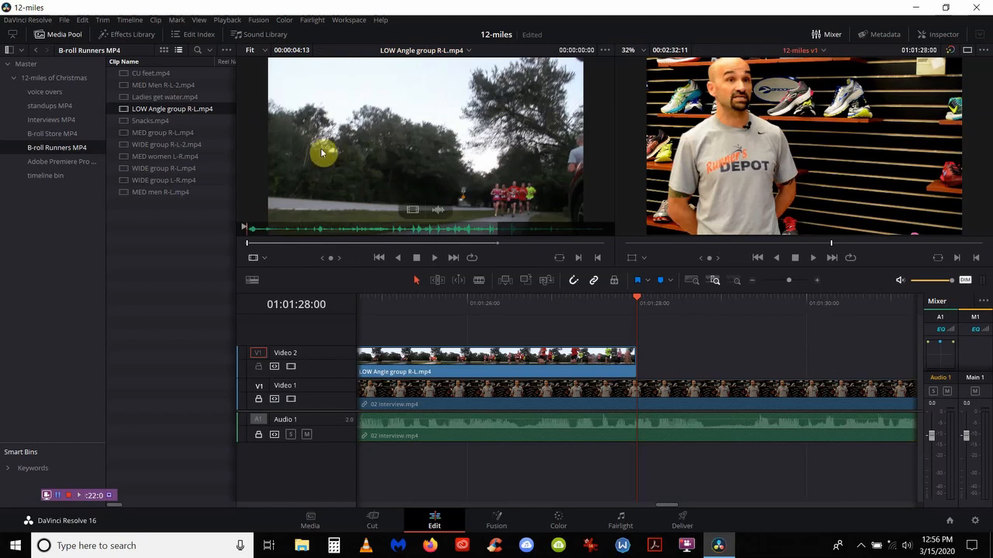
Step: Add a five-second MED group R-L.mp4 shot to Video 2
double_click(165, 134)
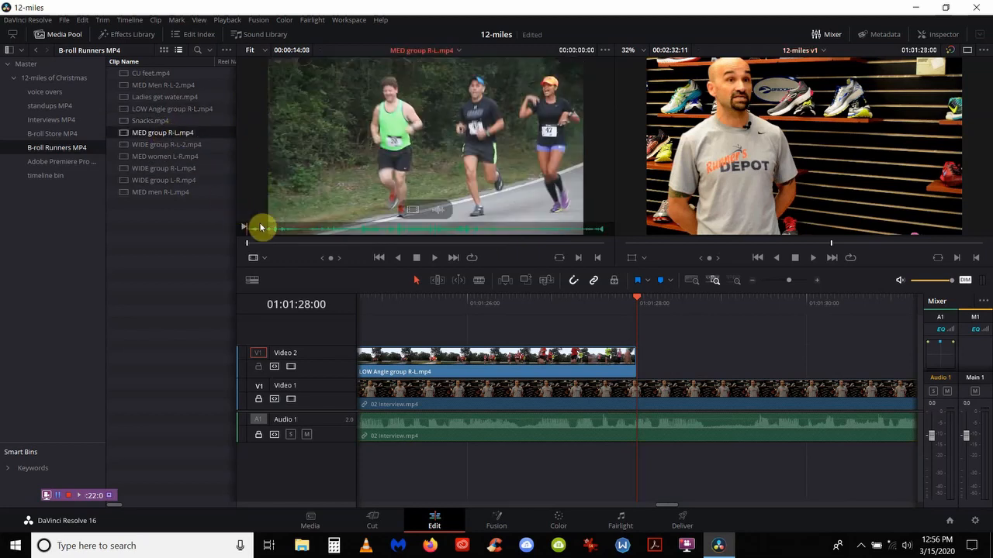
click(248, 246)
drag(248, 246, 250, 247)
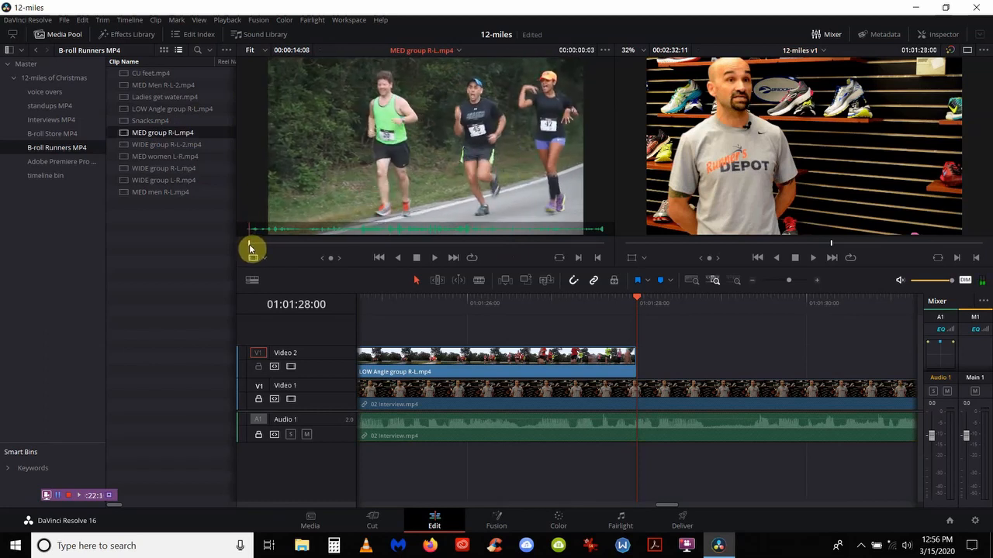
key(i)
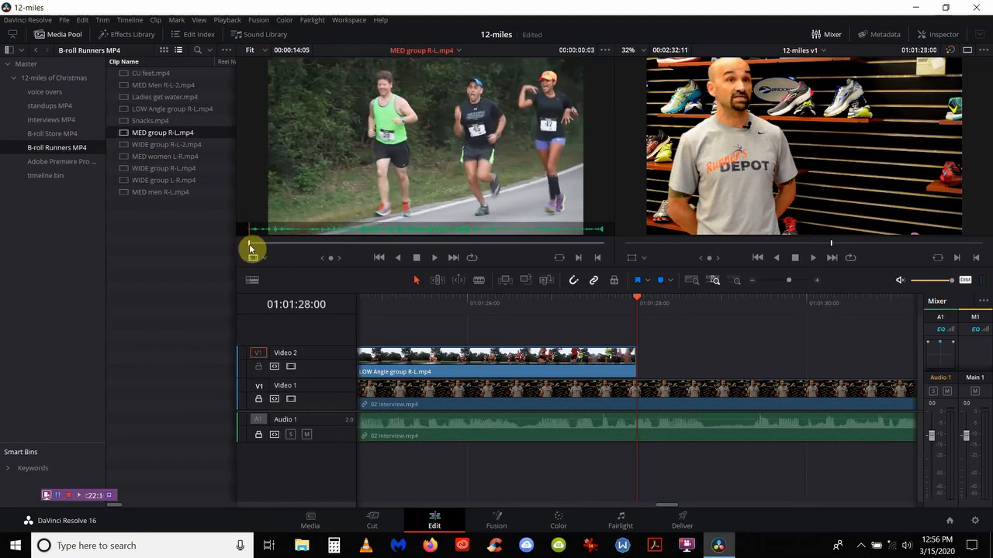
text(+5.)
key(Return)
key(o)
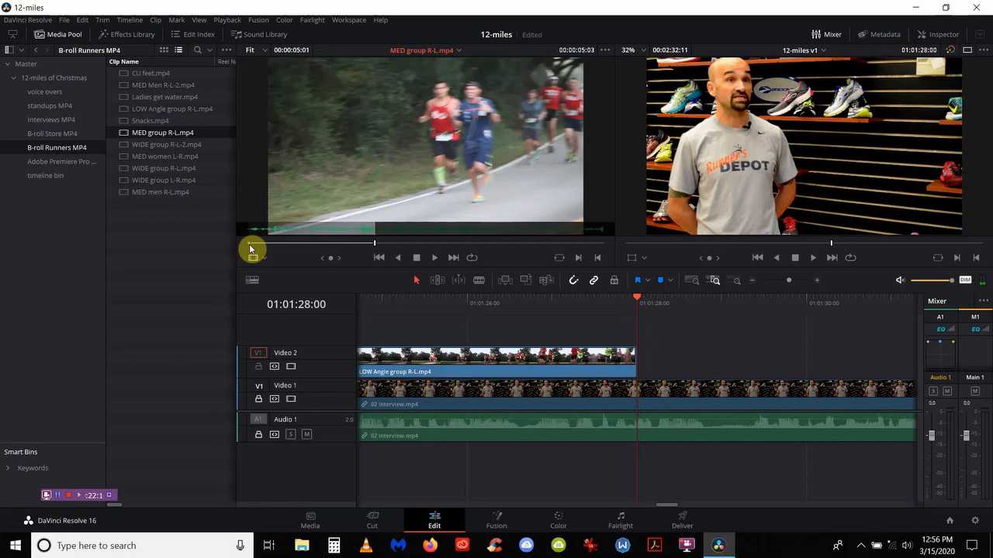
key(F10)
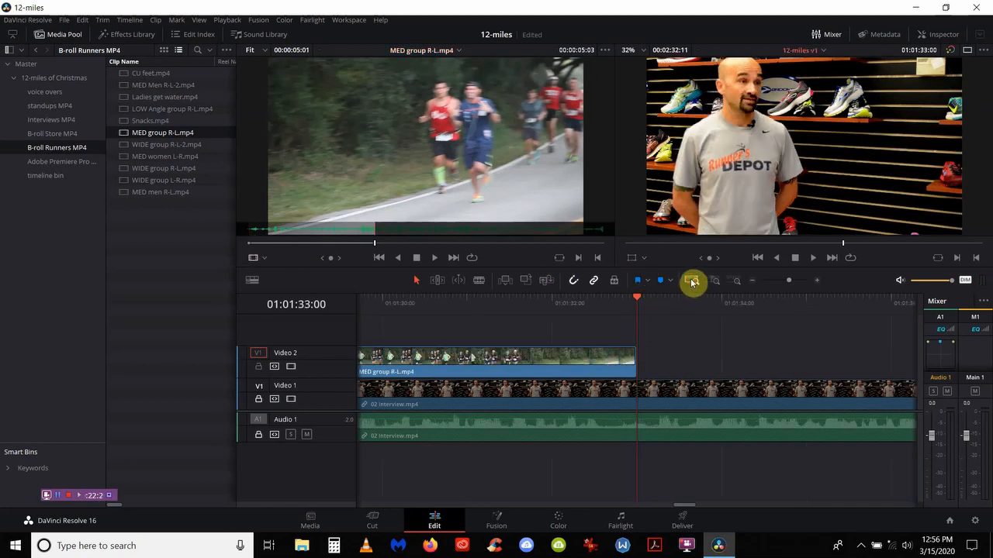
Step: Zoom out, preview candidate clips, and add a MED women L-R.mp4 shot to Video 2
click(693, 282)
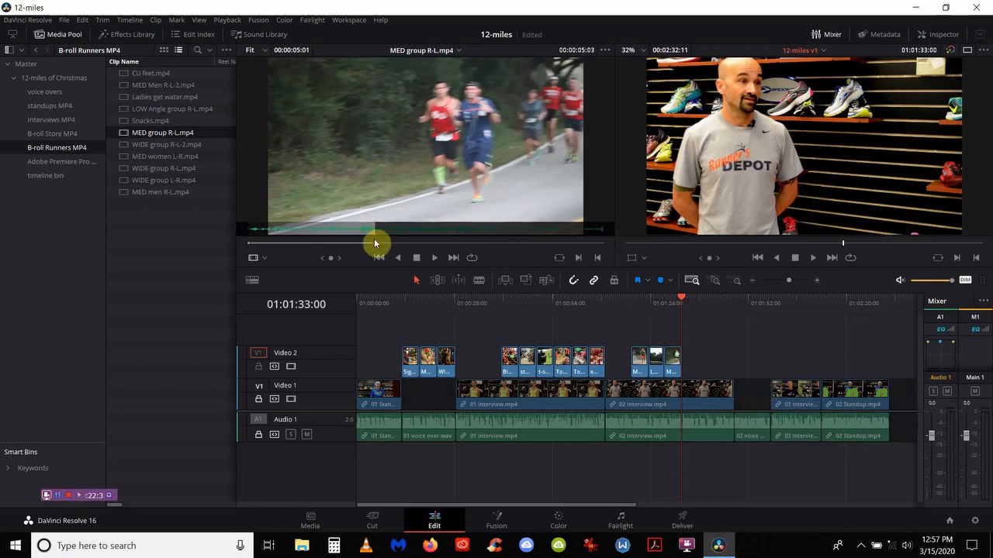
click(127, 145)
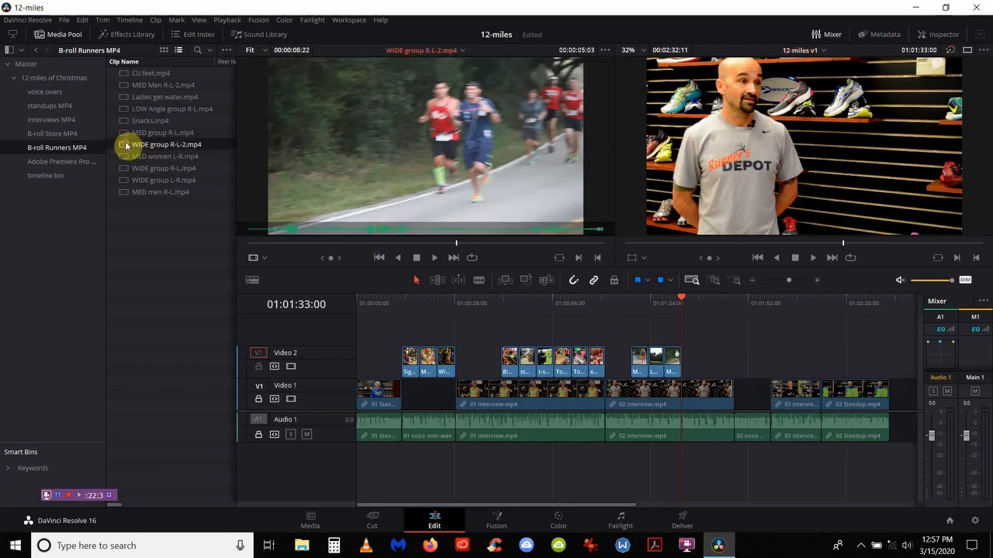
key(Home)
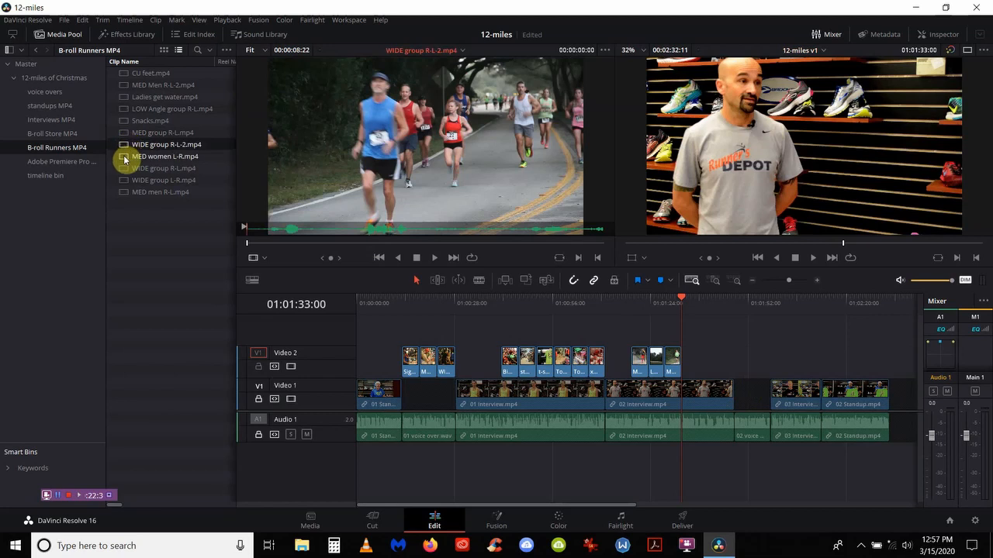
click(126, 157)
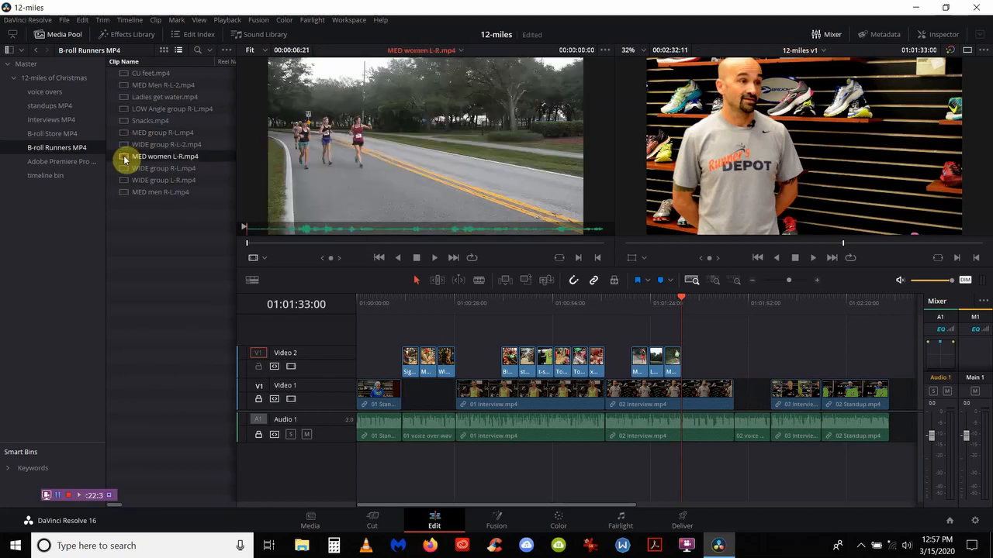
click(251, 245)
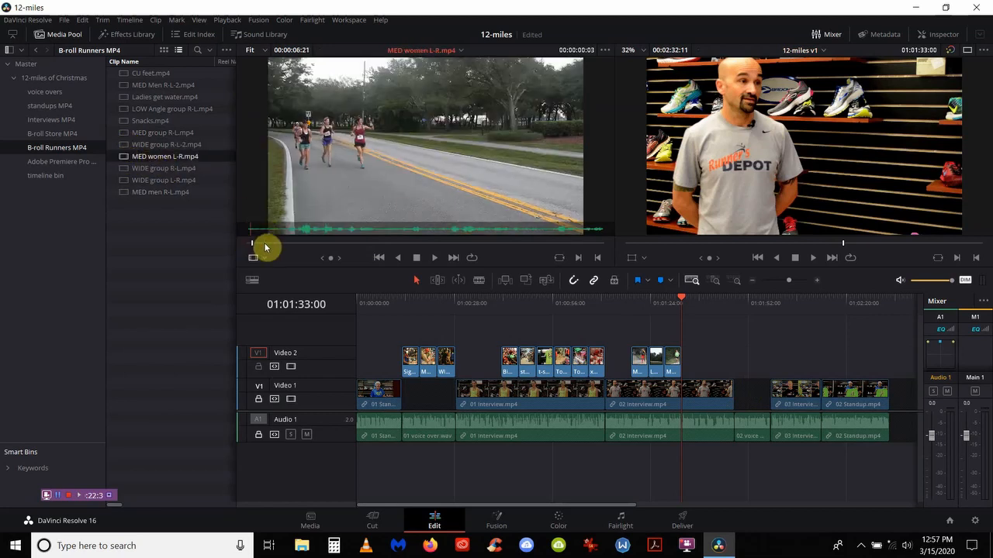
mouse_move(265, 247)
mouse_down()
mouse_move(297, 251)
mouse_move(271, 249)
mouse_up()
key(i)
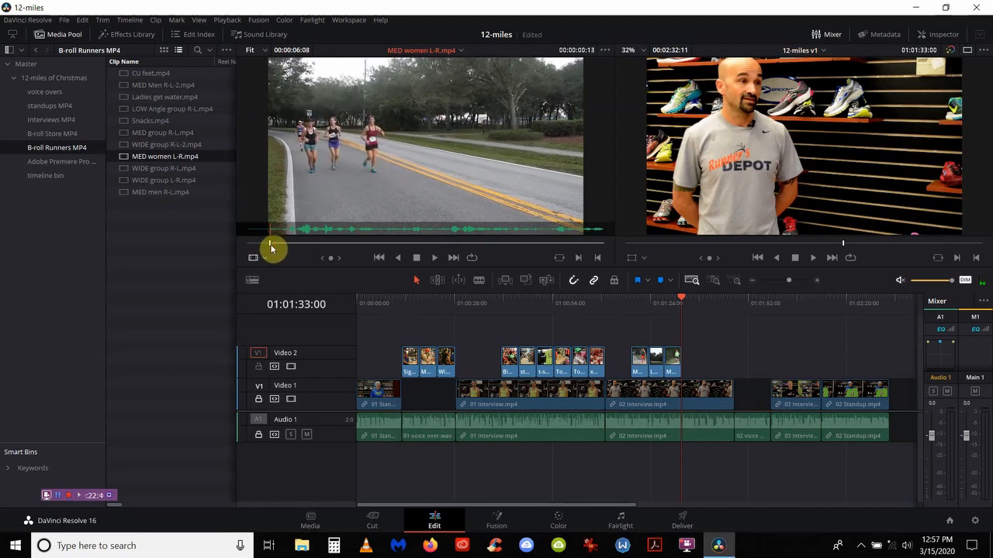
key(Return)
key(o)
key(F10)
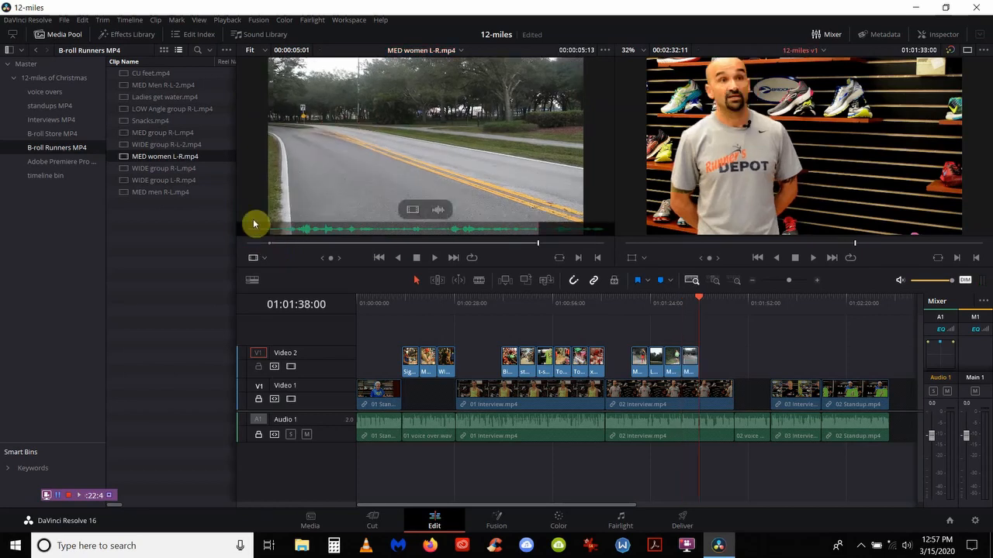
Step: Mark a section of WIDE group R-L.mp4 and add it to Video 2
double_click(127, 171)
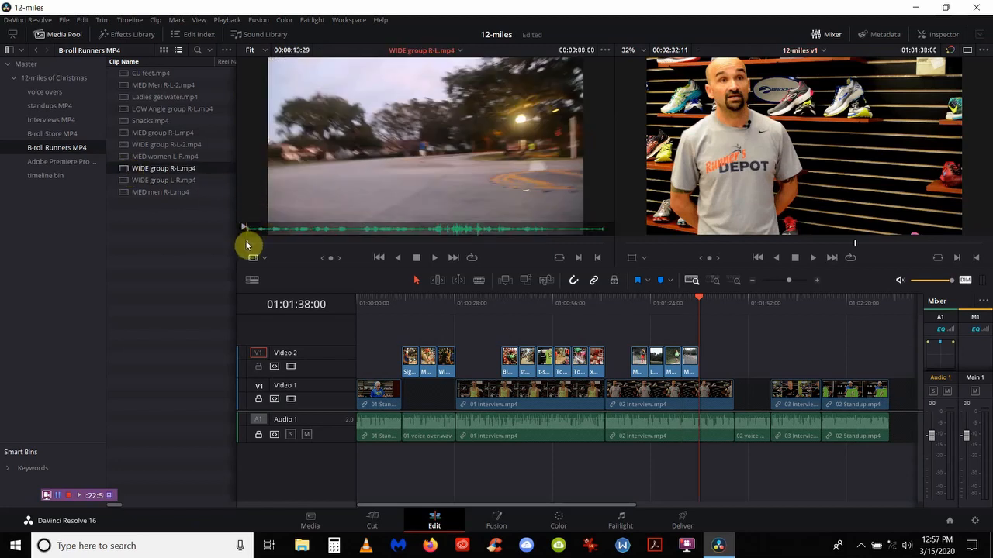
drag(247, 245, 519, 246)
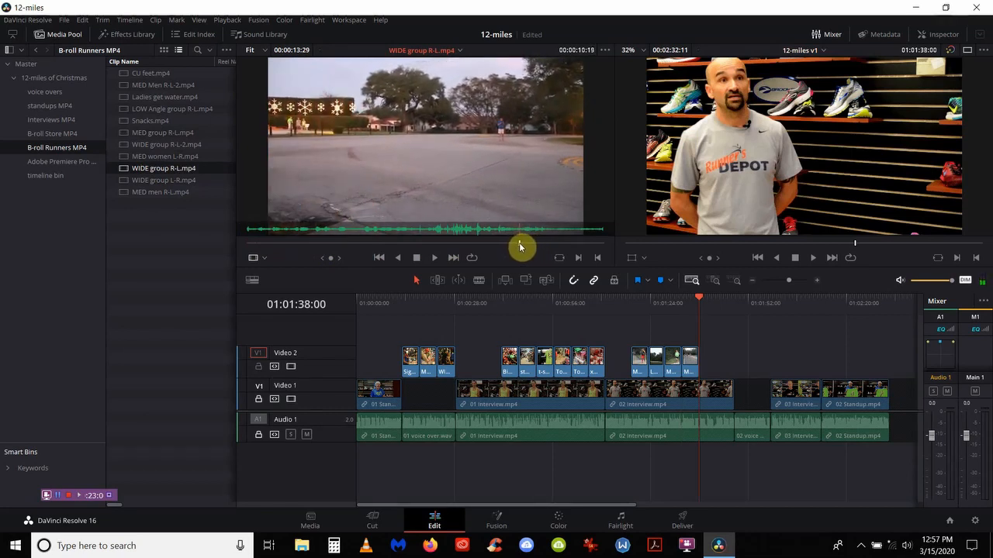
key(o)
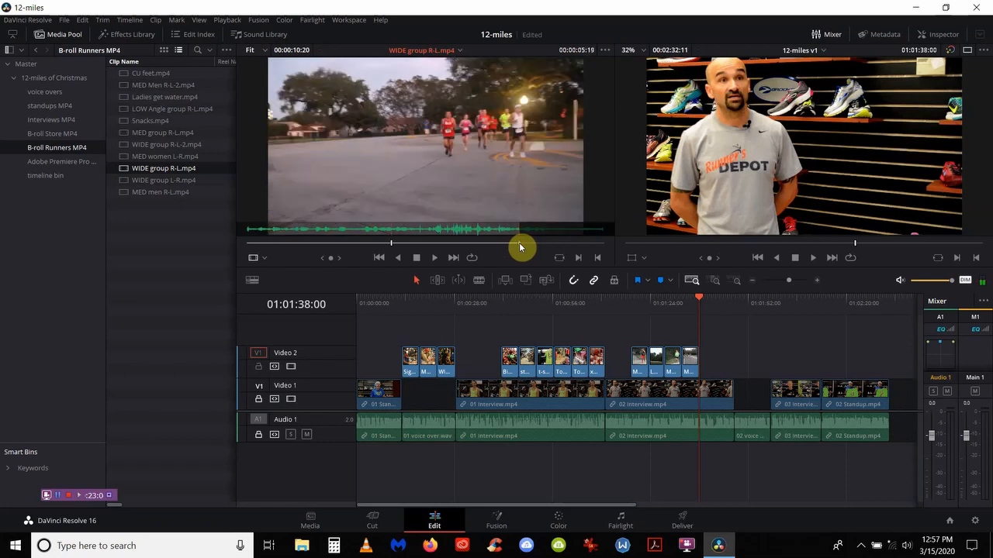
key(i)
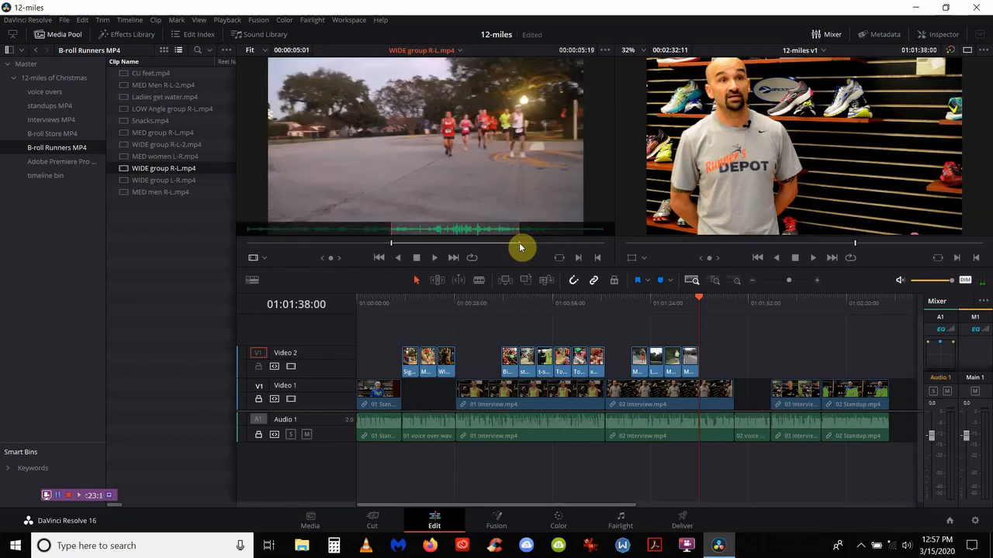
key(F10)
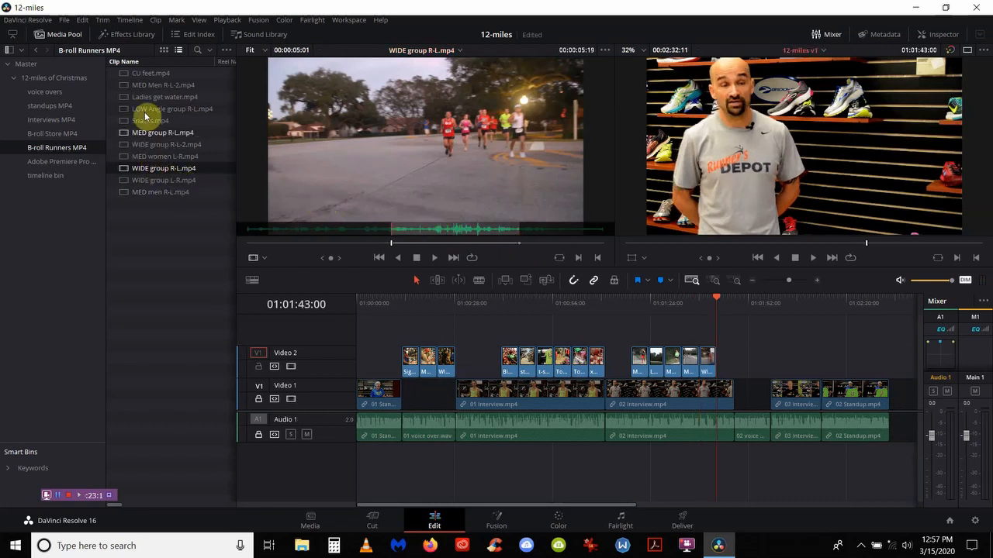
Step: Add a five-second CU feet.mp4 section, ending at a chosen Out point, to Video 2
double_click(132, 75)
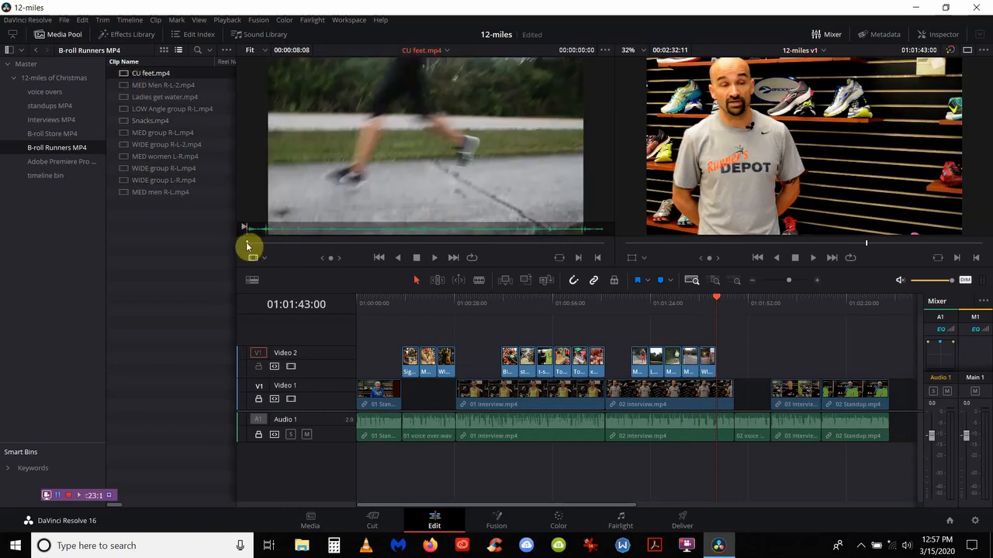
drag(248, 246, 556, 243)
text(o)
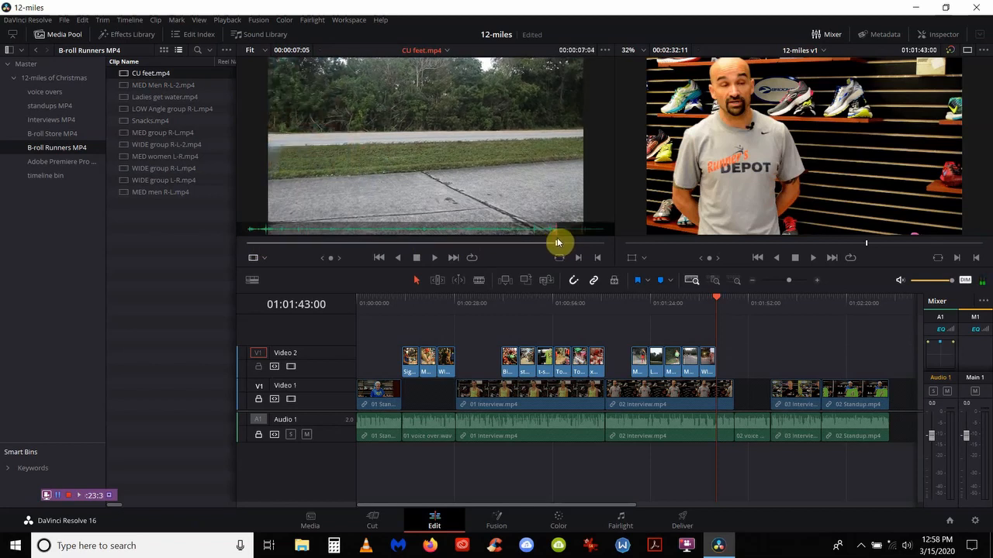
text(-5.)
key(Return)
key(i)
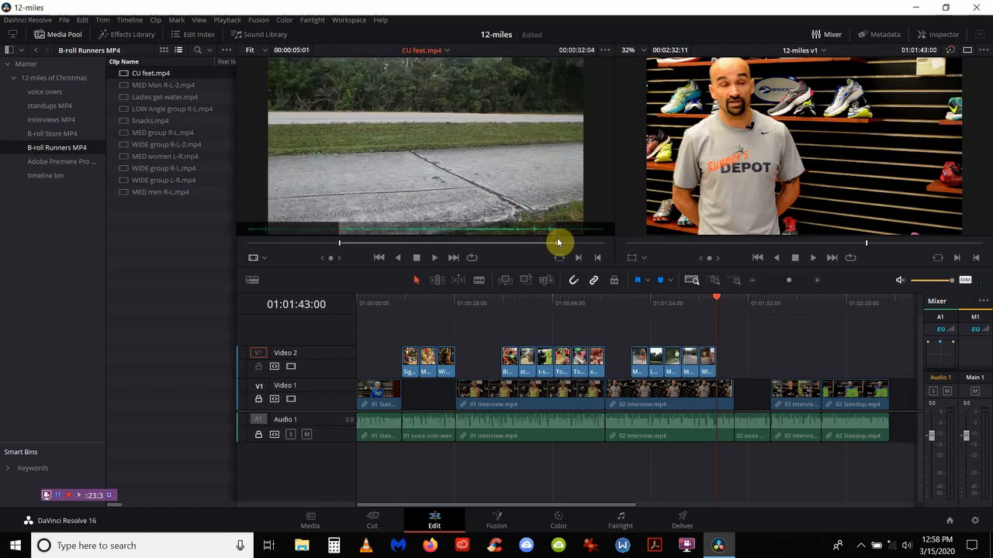
key(F10)
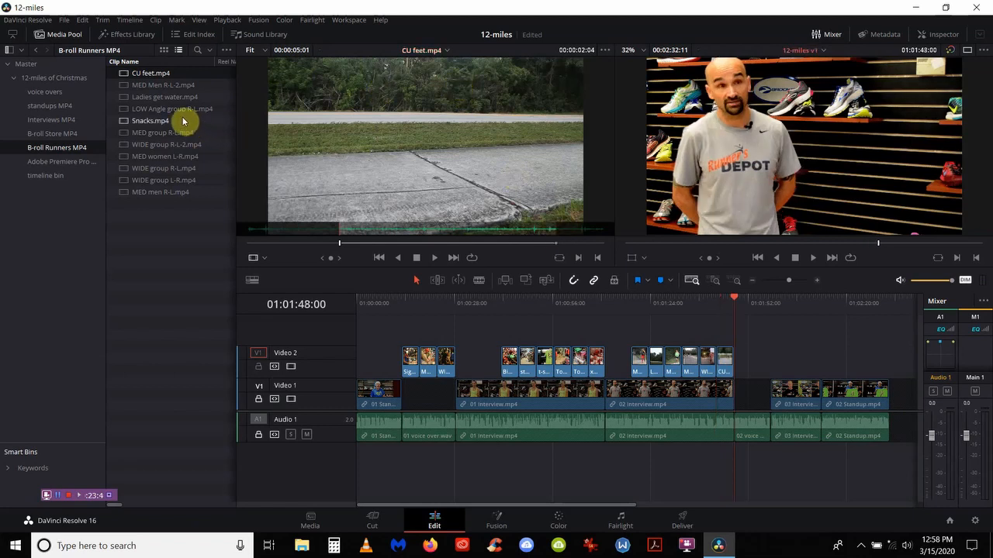
Step: Mark a section of MED men R-L.mp4 and add it to Video 2
click(173, 193)
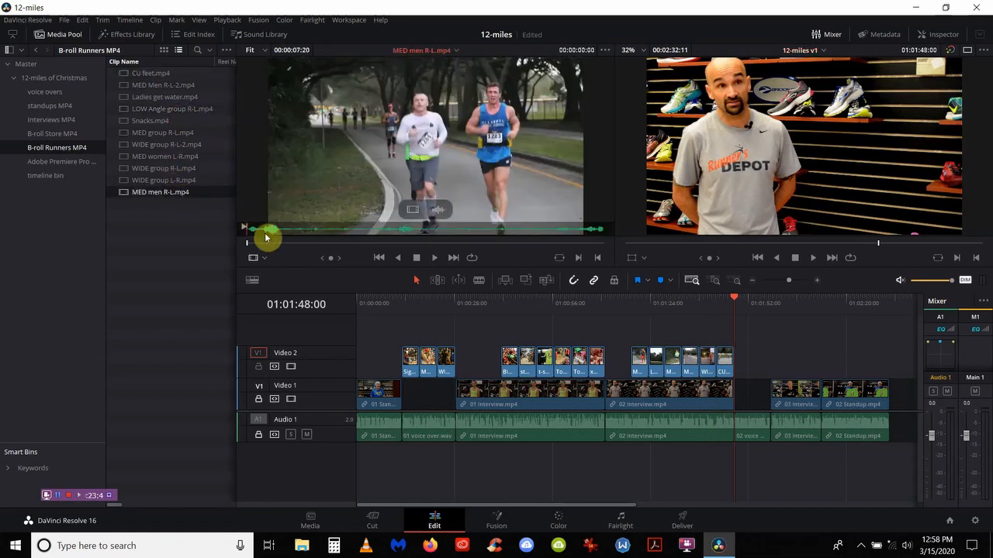
drag(248, 242, 280, 250)
key(i)
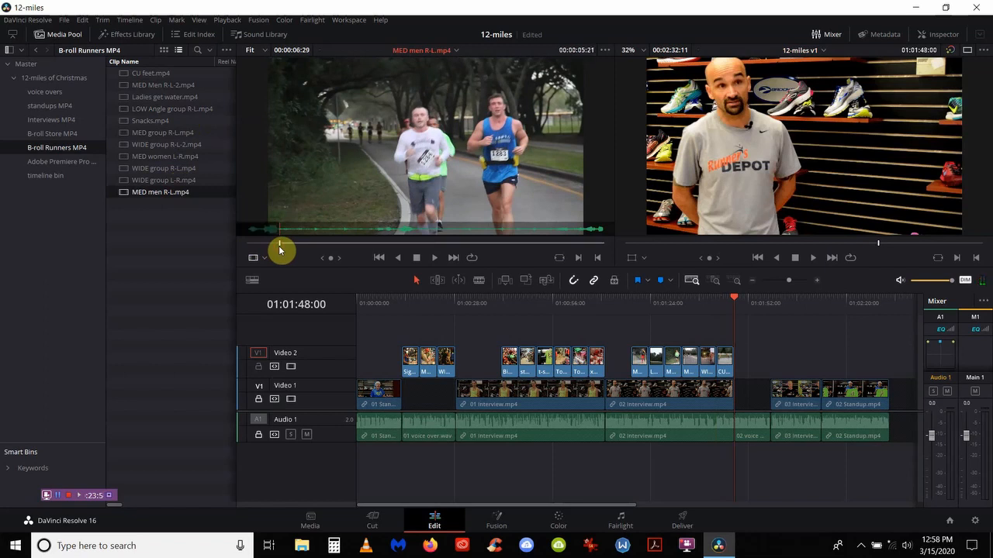
key(o)
key(F10)
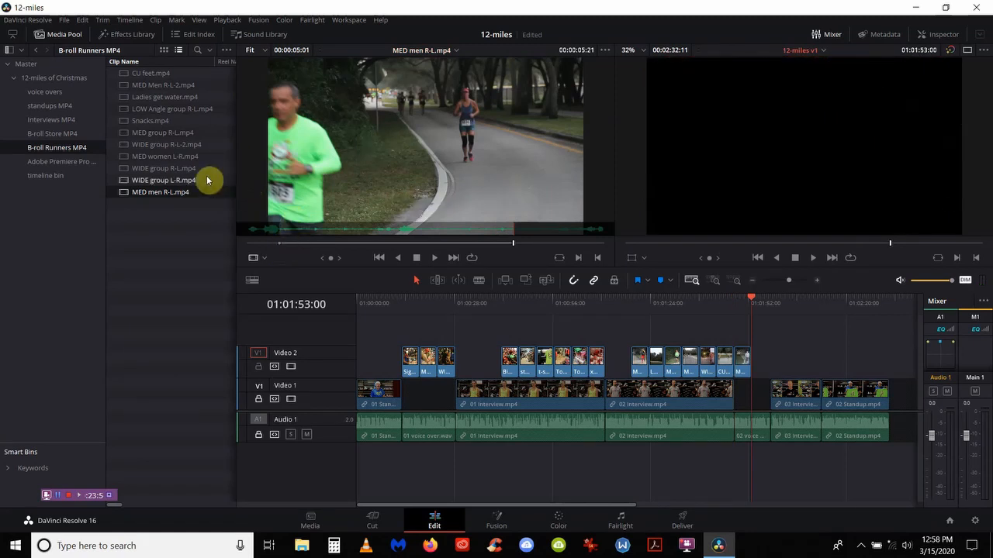
Step: Add a five-second WIDE group L-R.mp4 shot to Video 2, ending at 01:01:58:00
double_click(163, 180)
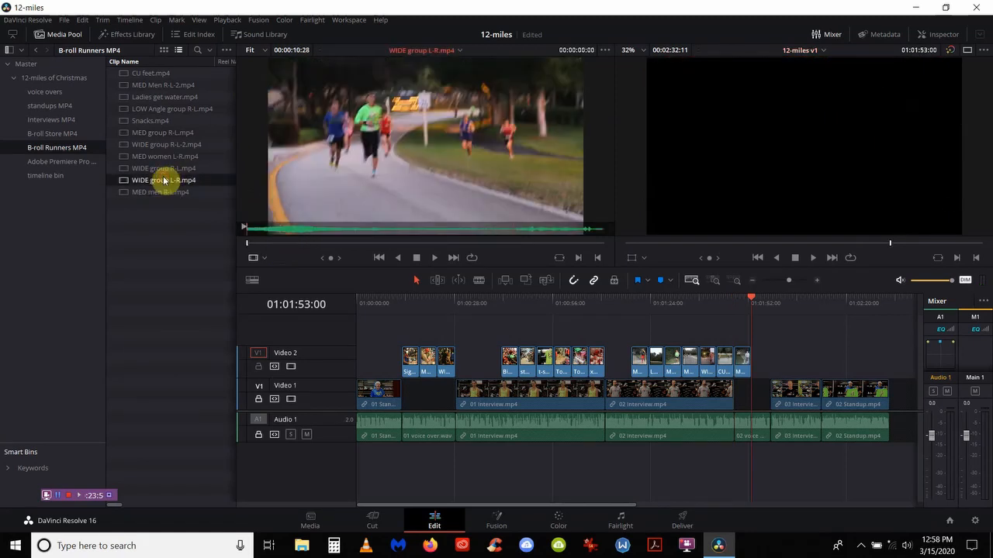
double_click(159, 168)
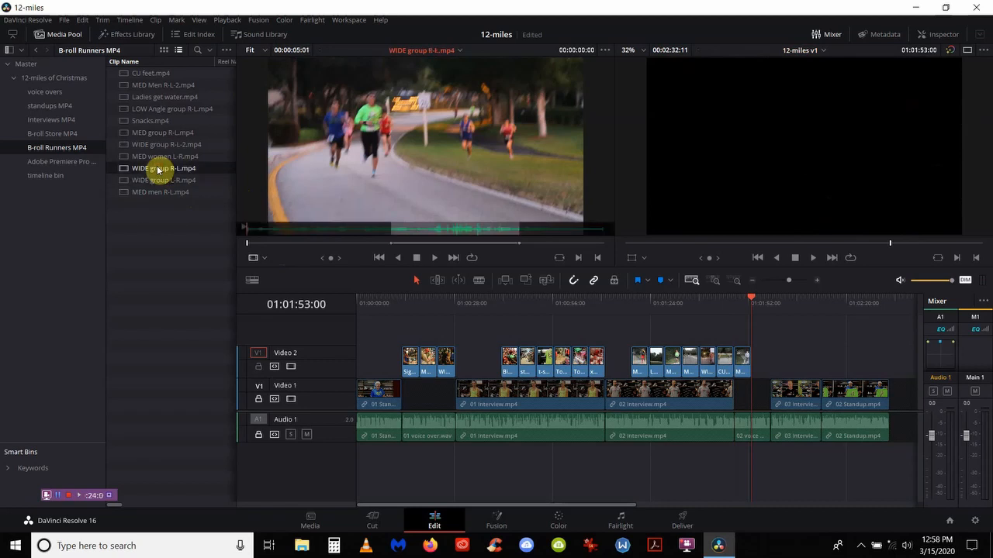
double_click(160, 180)
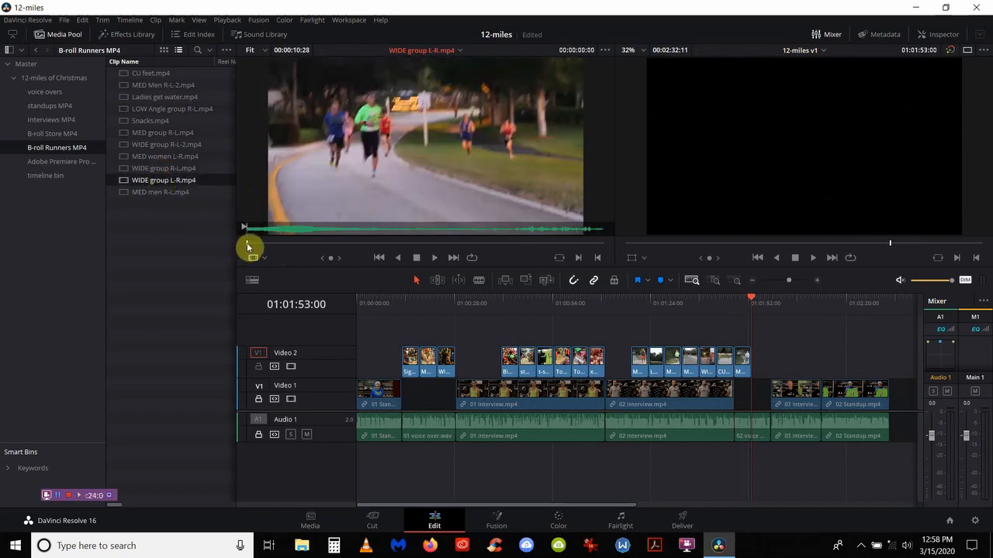
drag(250, 245, 281, 246)
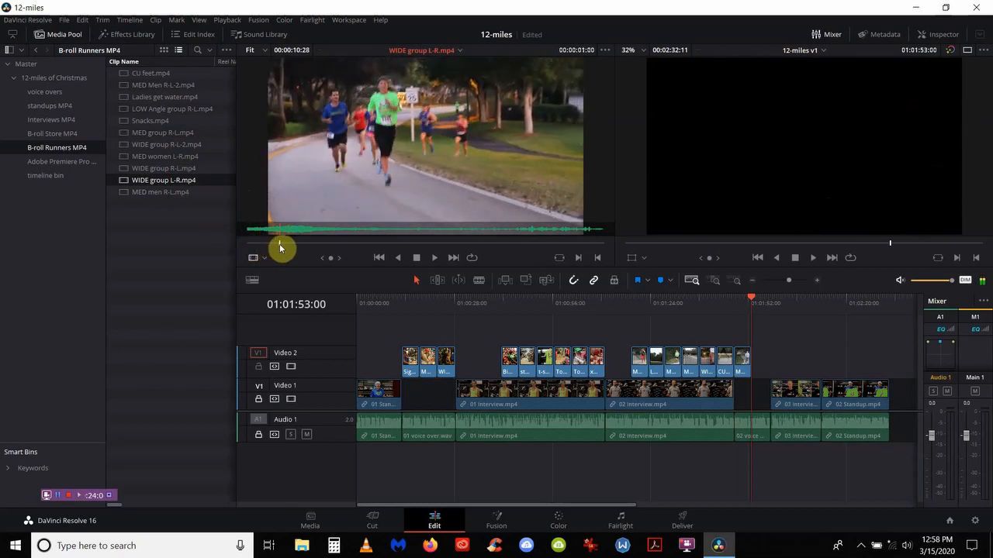
key(i)
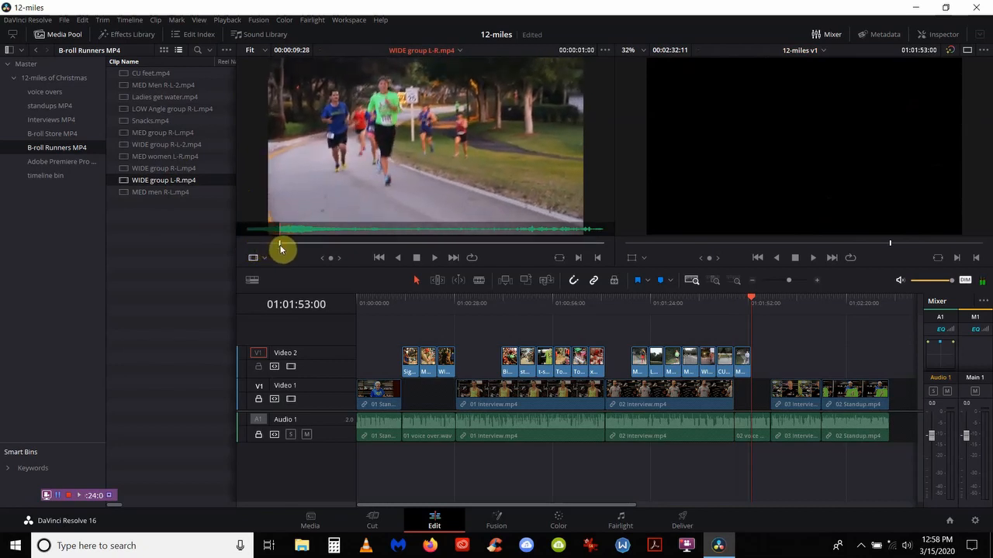
key(Return)
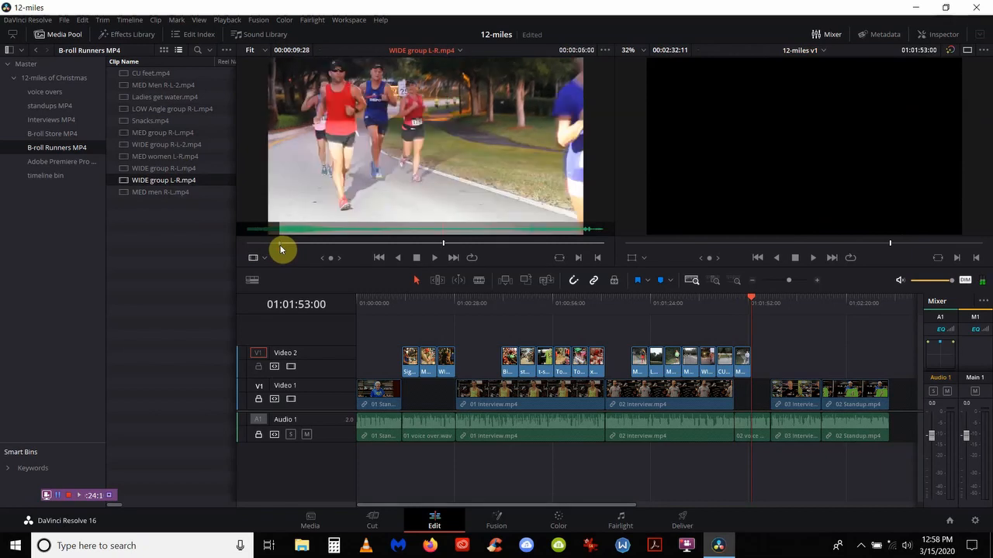
key(o)
key(F10)
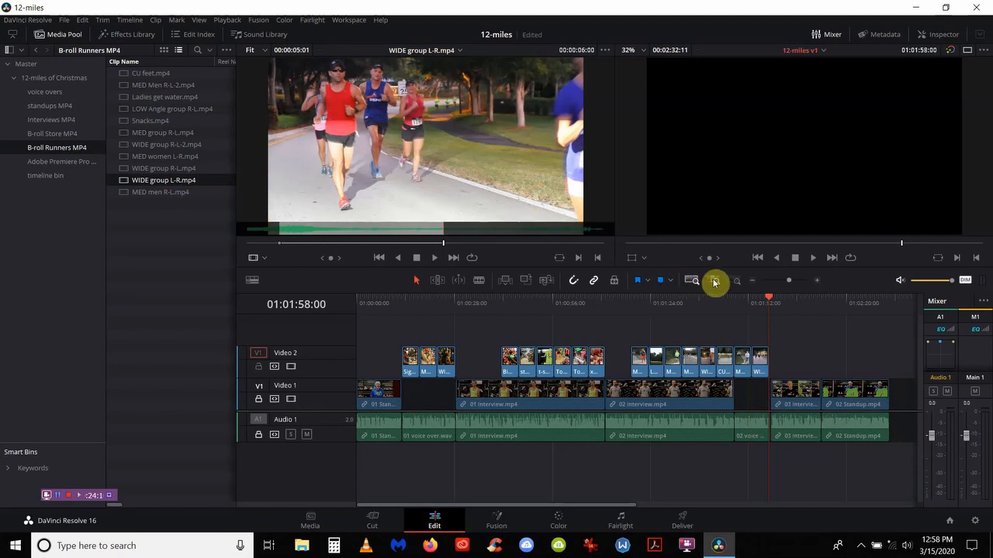
Step: Extend the WIDE group L-R clip on Video 2 to end where 03 interview begins
click(713, 281)
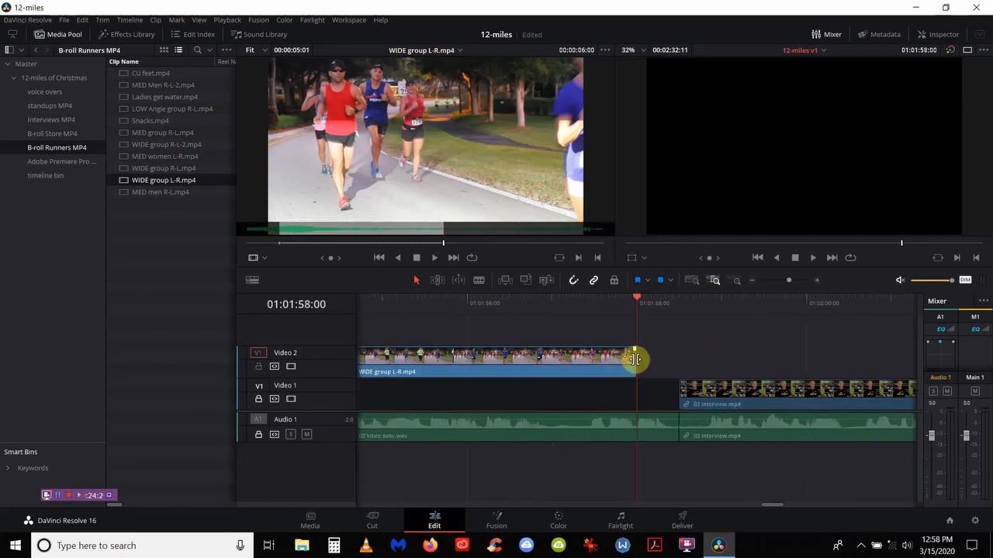
drag(636, 360, 675, 362)
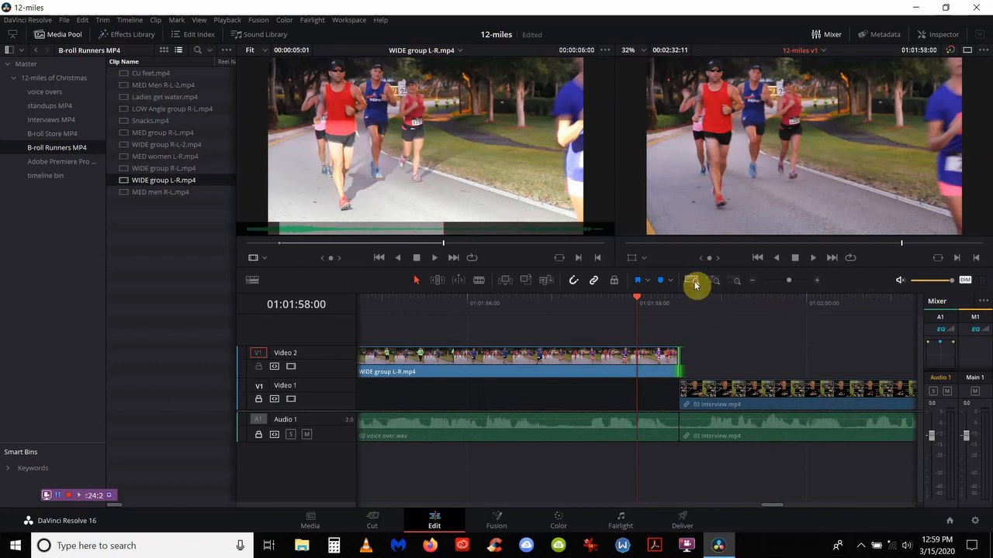
click(692, 282)
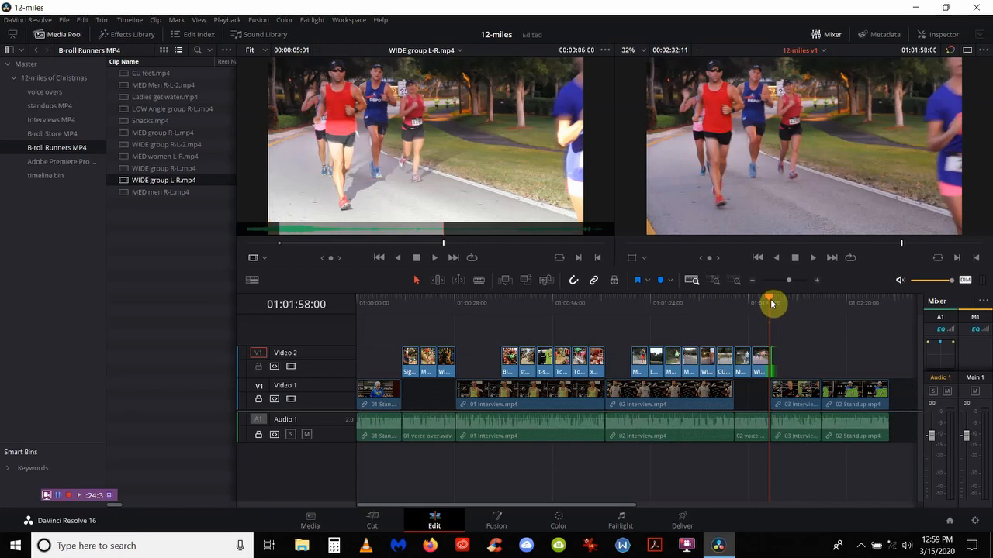
Step: Play back the edit from a few seconds before the cut to review the extended b-roll
click(812, 259)
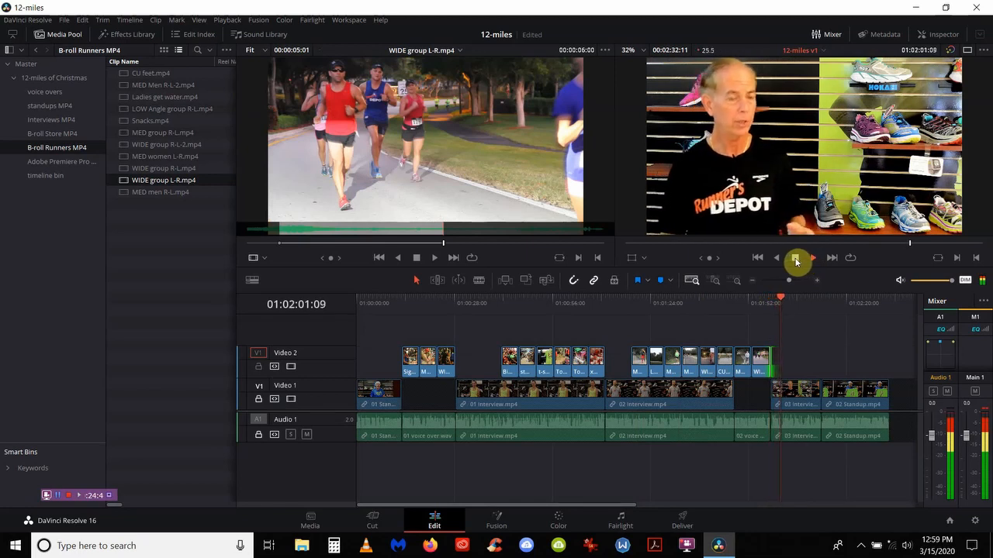
click(795, 262)
drag(801, 299, 780, 298)
right_click(780, 297)
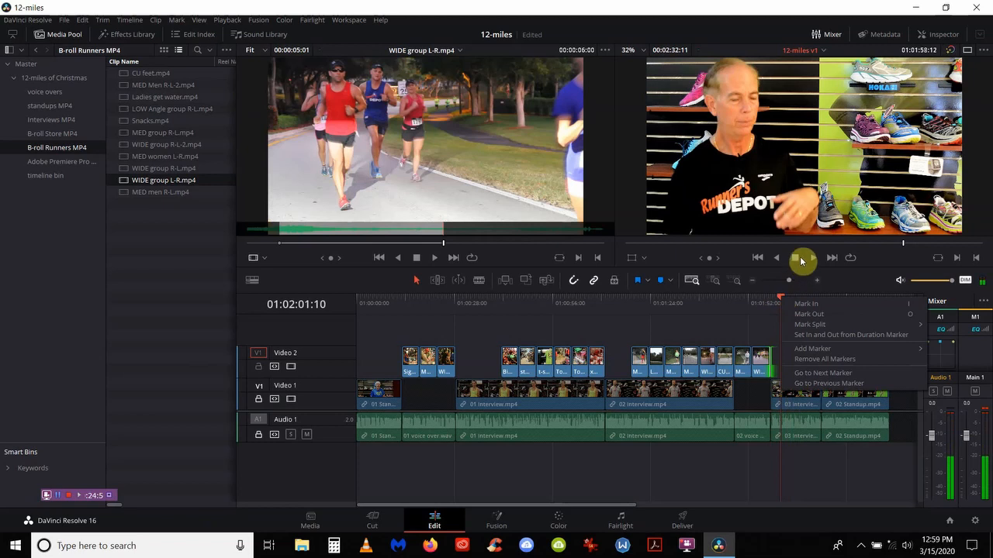
click(811, 261)
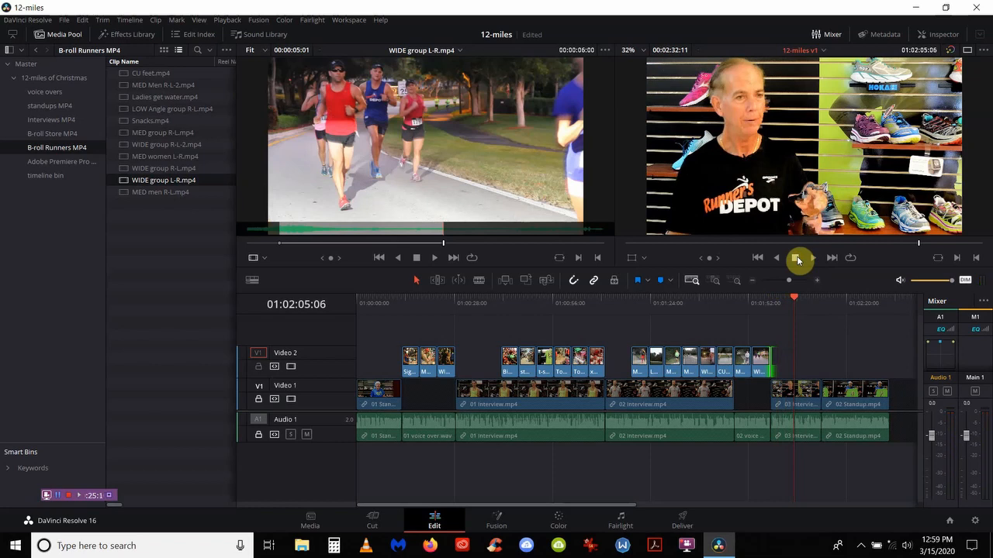
Step: Mark a five-second section of Ladies get water.mp4 and place it on Video 2
click(126, 87)
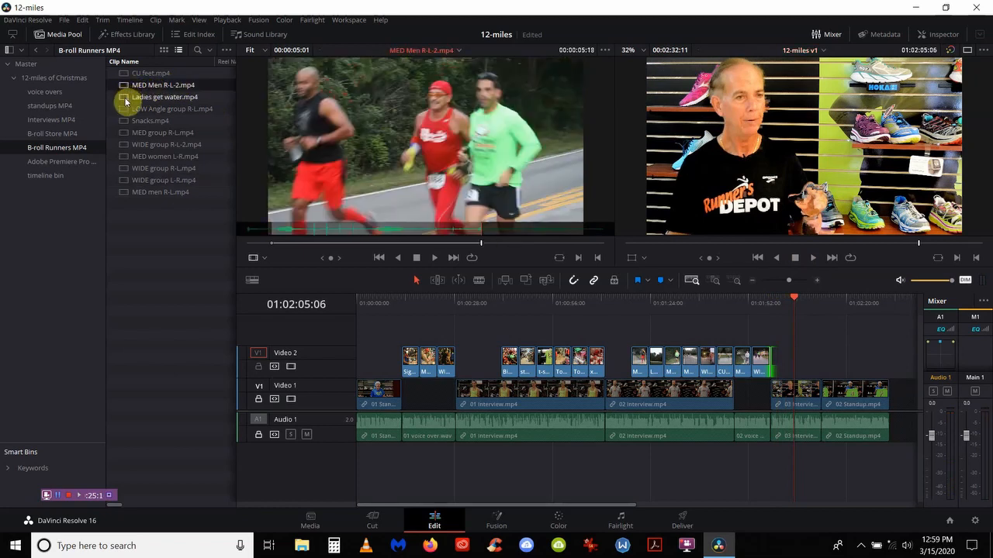
click(126, 99)
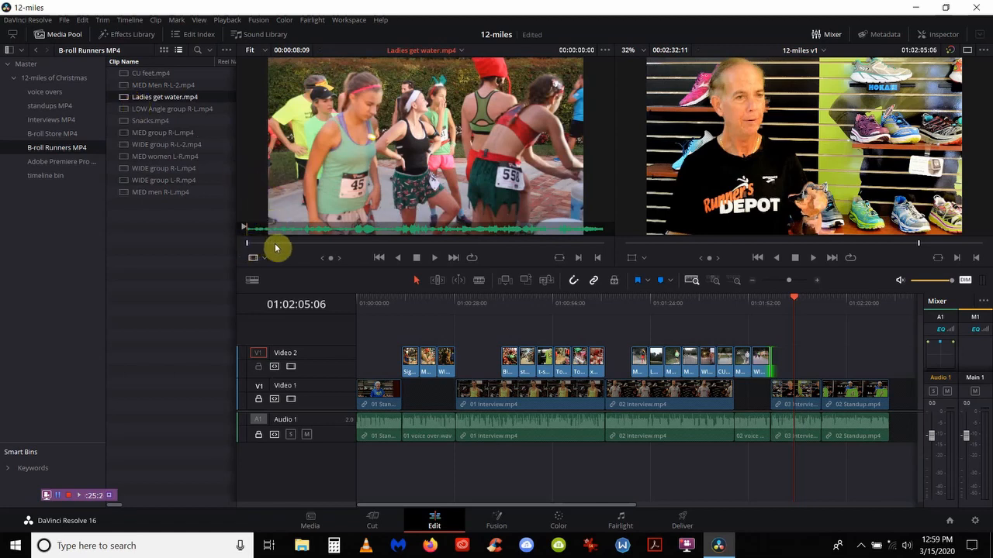
right_click(276, 244)
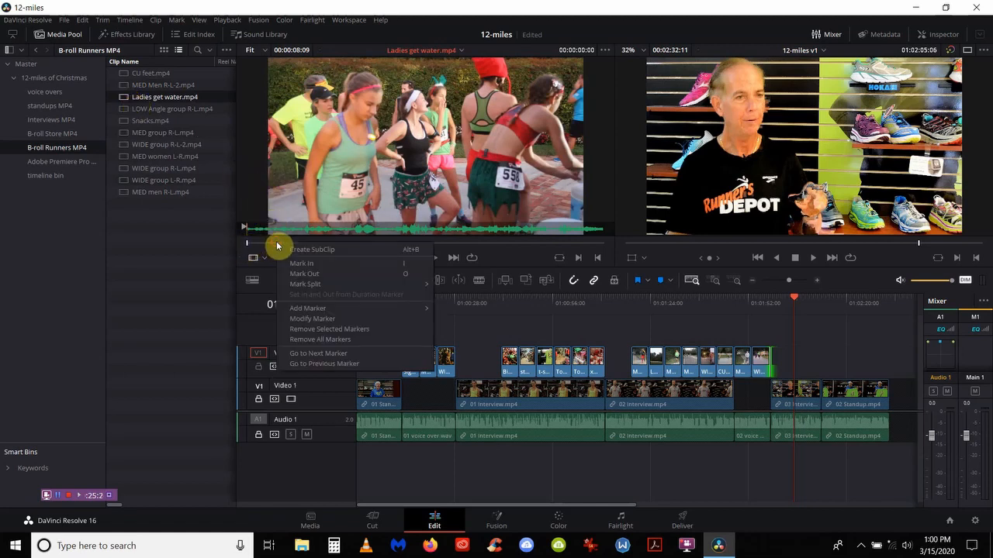
click(272, 243)
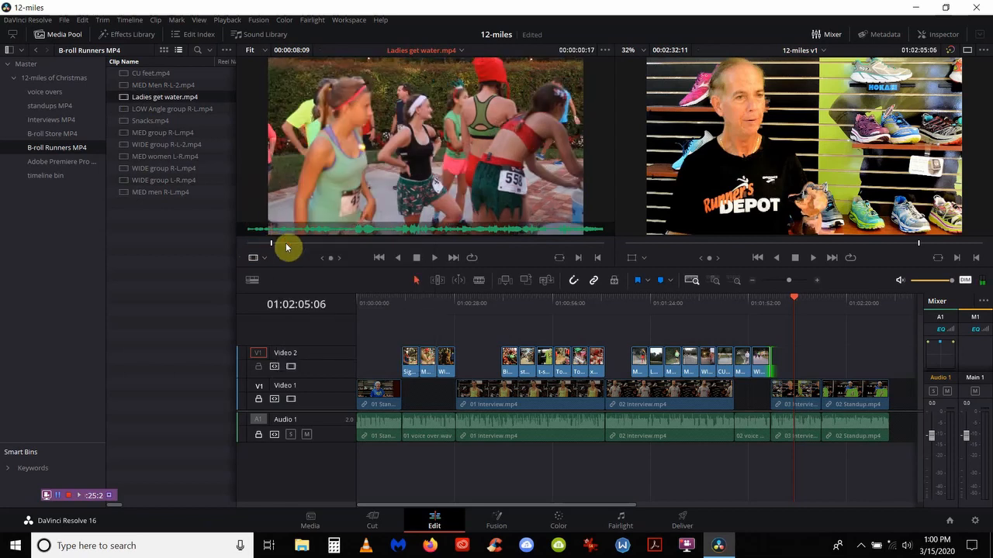
key(i)
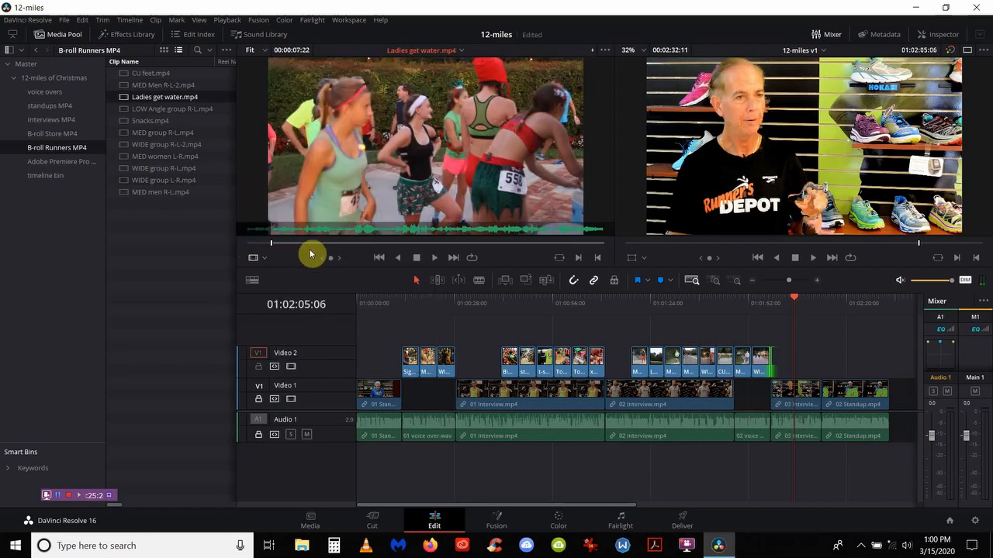
key(o)
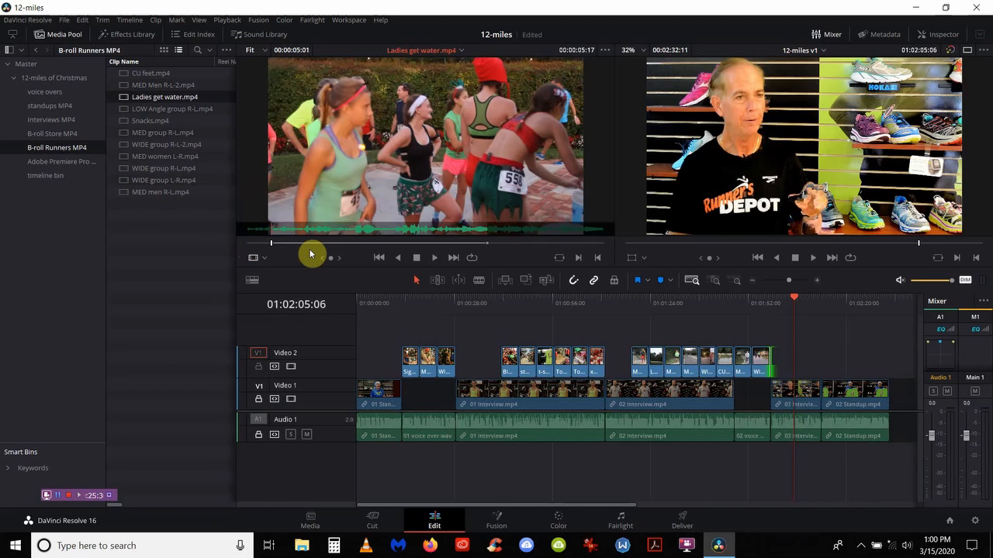
key(F12)
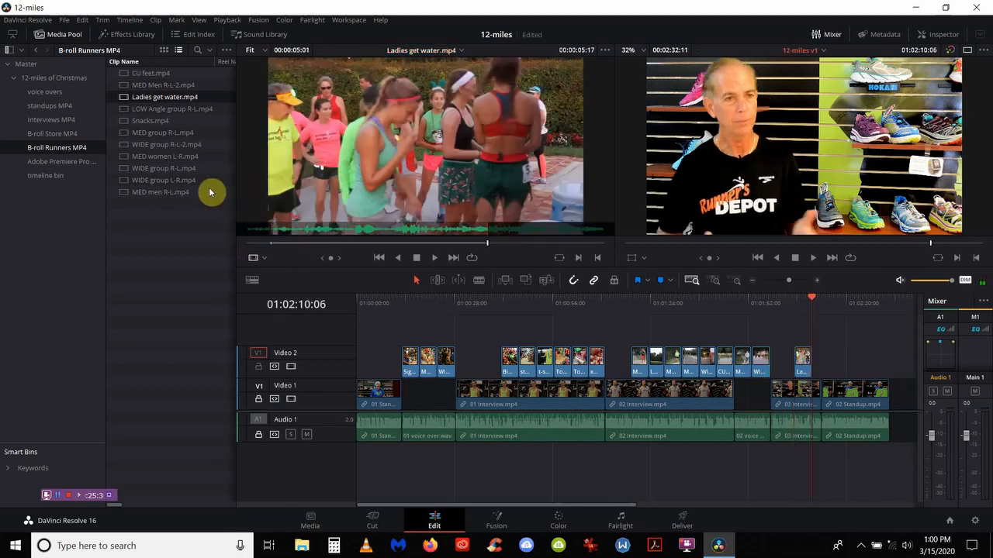
Step: Mark five seconds of Snacks.mp4 from just under a second in and add it after the water shot
double_click(165, 121)
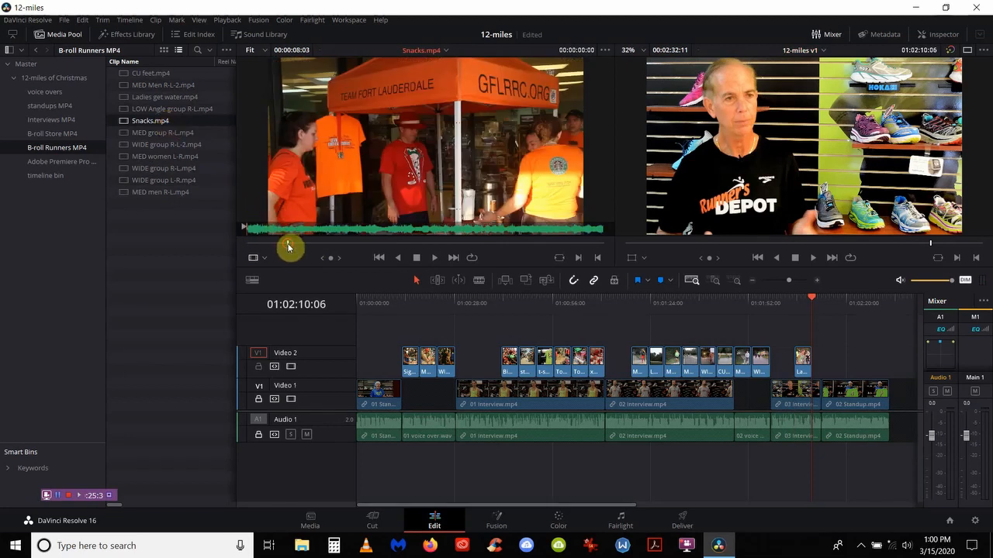
click(288, 245)
key(i)
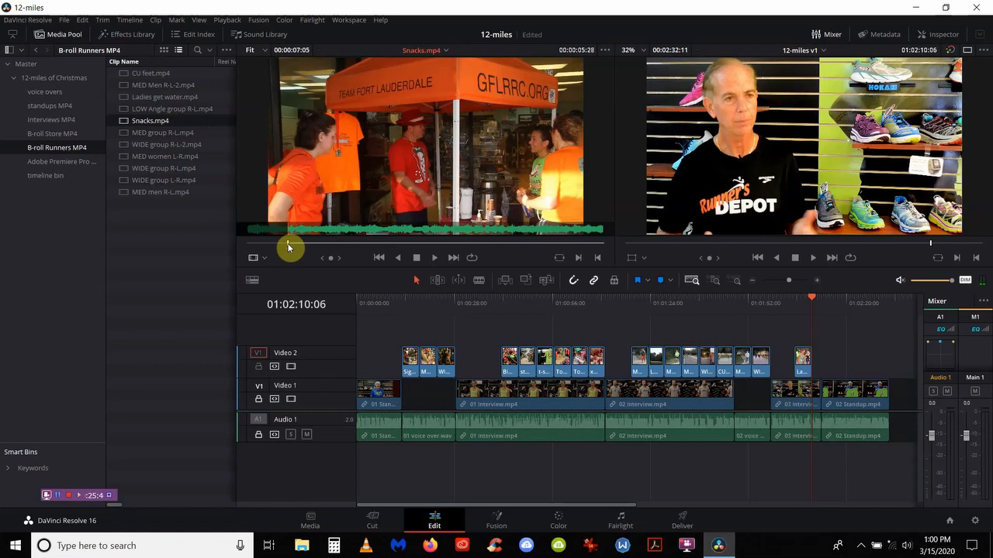
key(o)
key(F10)
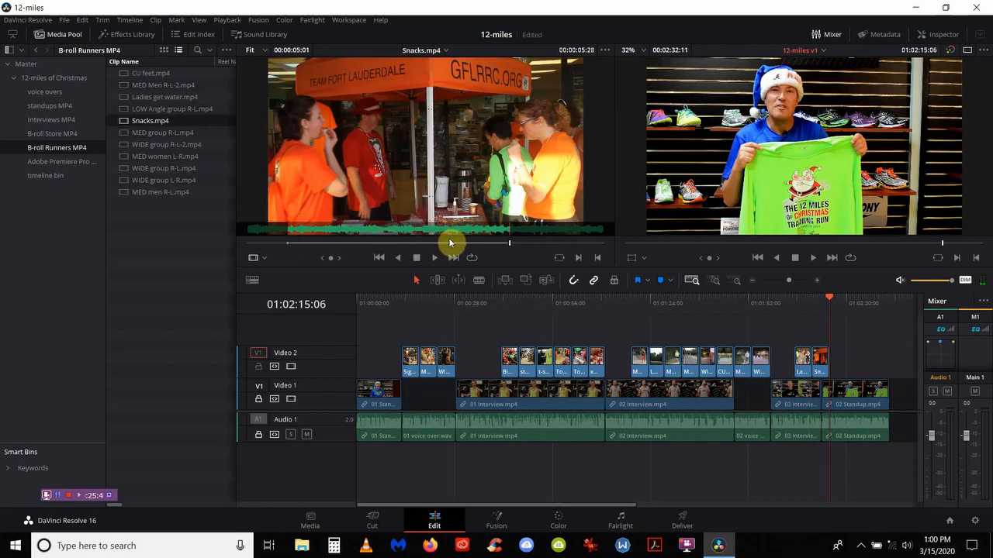
click(714, 281)
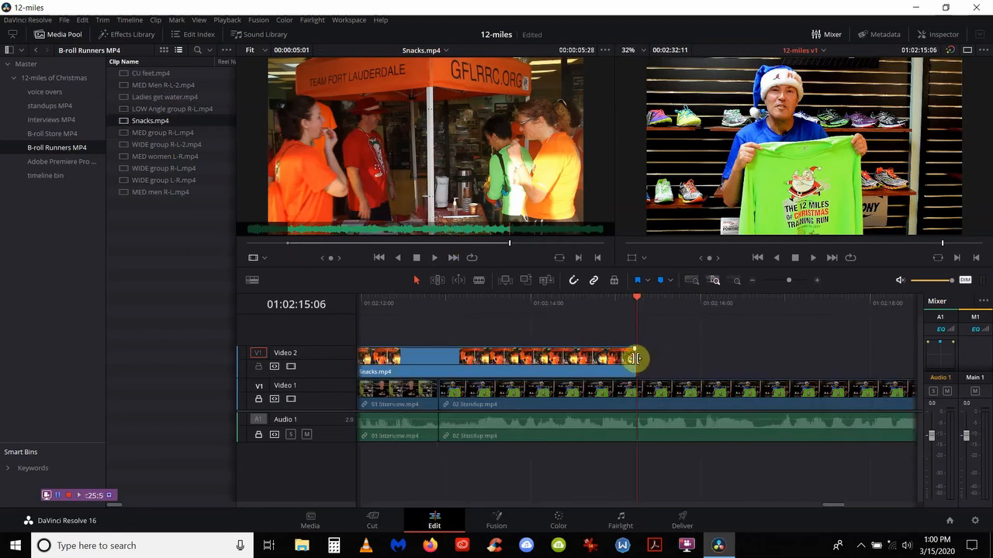
Step: Trim Snacks.mp4 to end at the 02 Standup cut, then play the b-roll from 01:01:58
drag(634, 355, 444, 366)
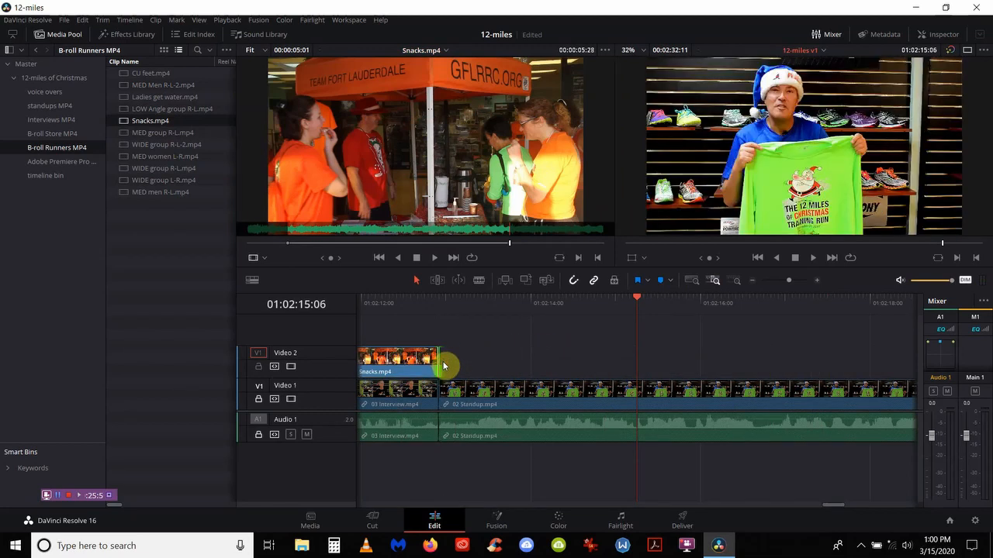
click(444, 317)
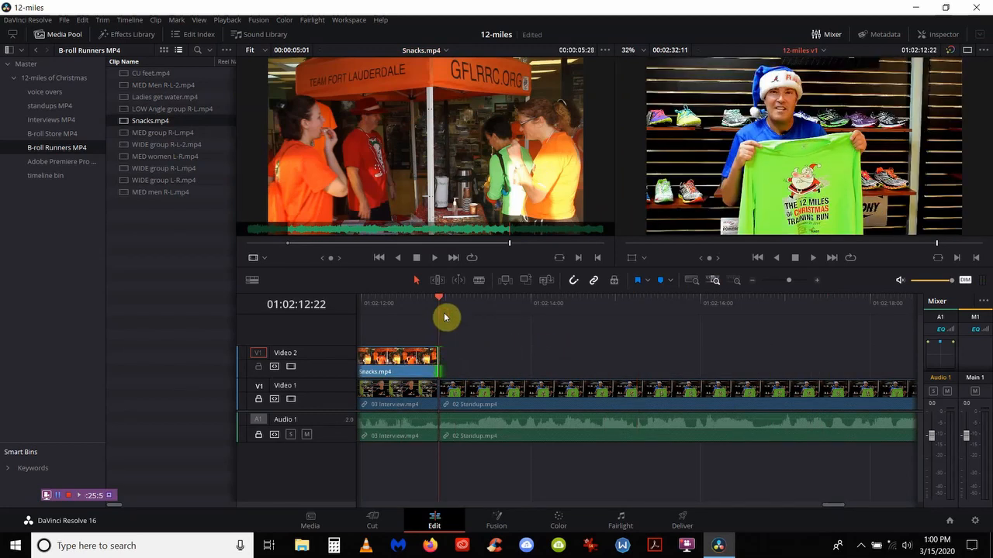
click(693, 279)
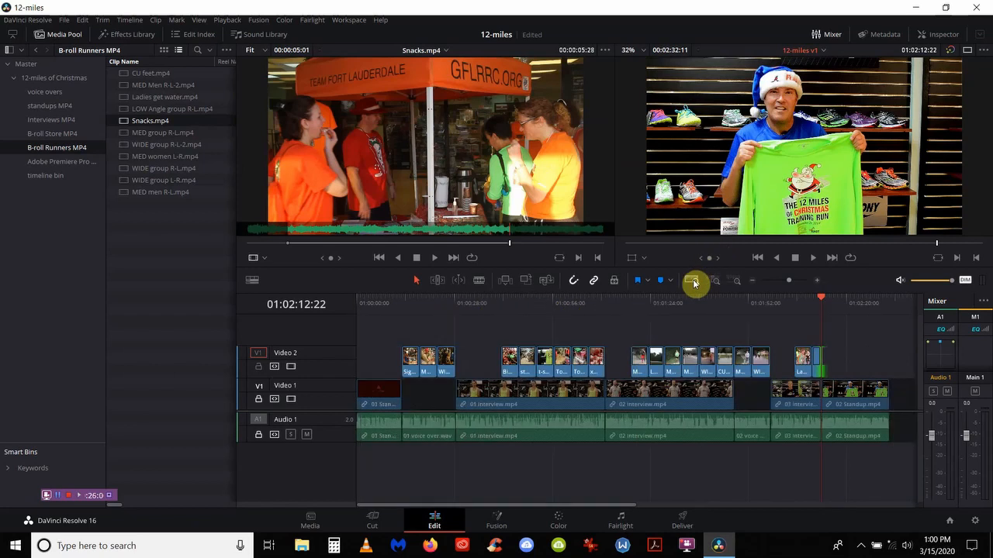
click(780, 304)
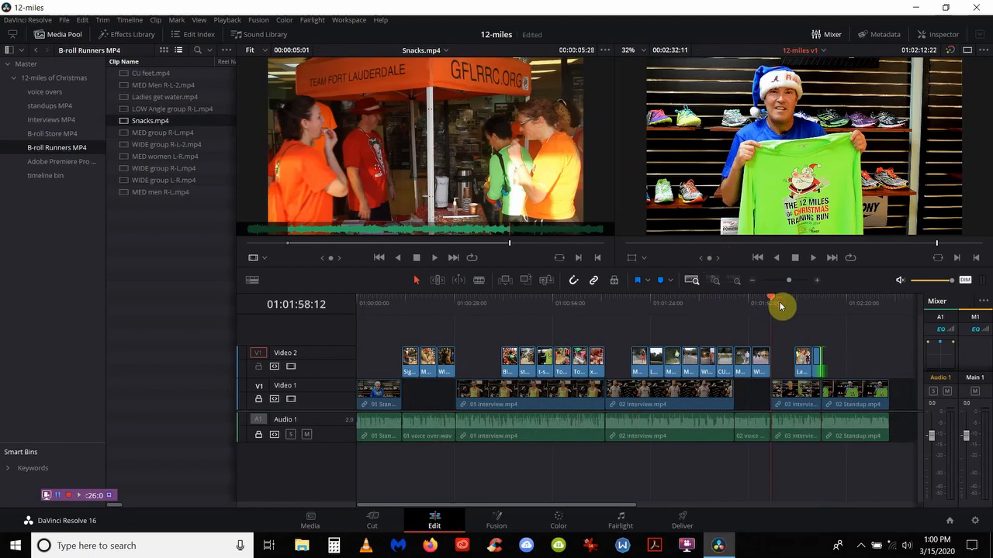
key(space)
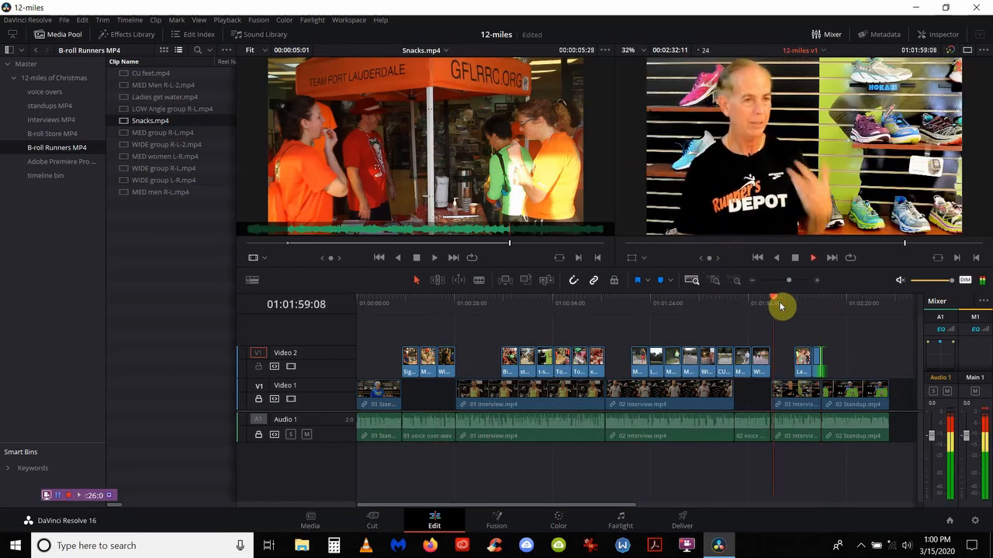
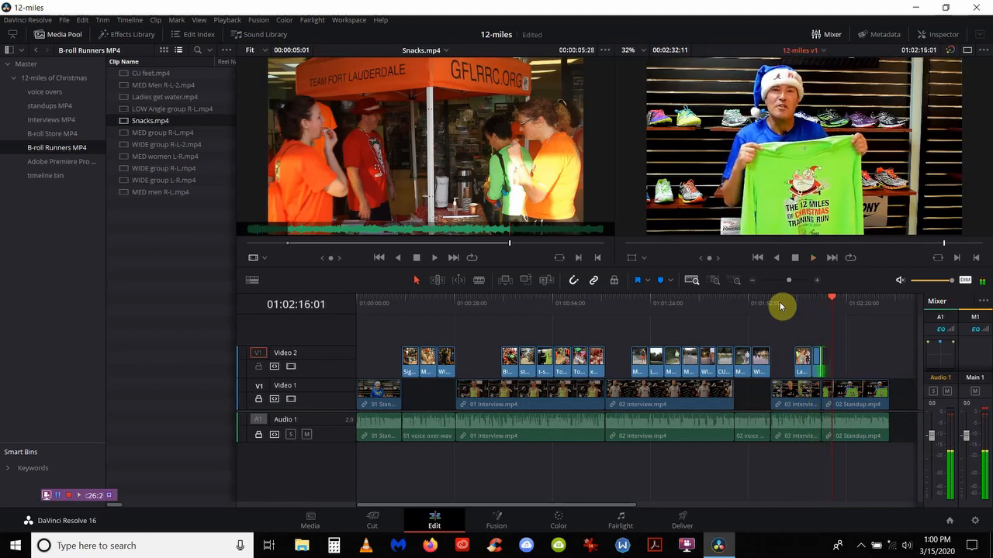
Step: Save the 12-miles project, lock Video 2, and return the playhead to 01:00:00:00
key(ctrl+s)
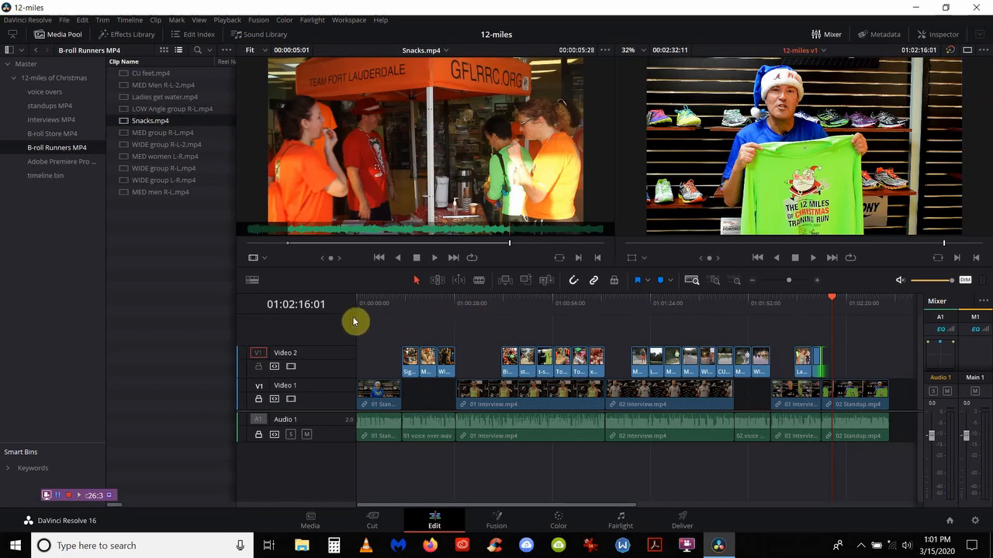
click(258, 367)
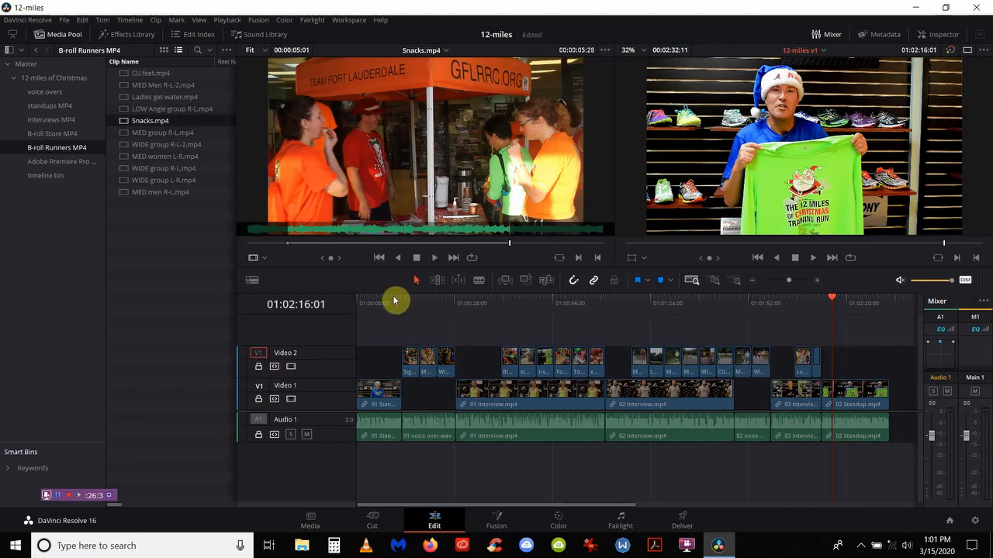
click(394, 301)
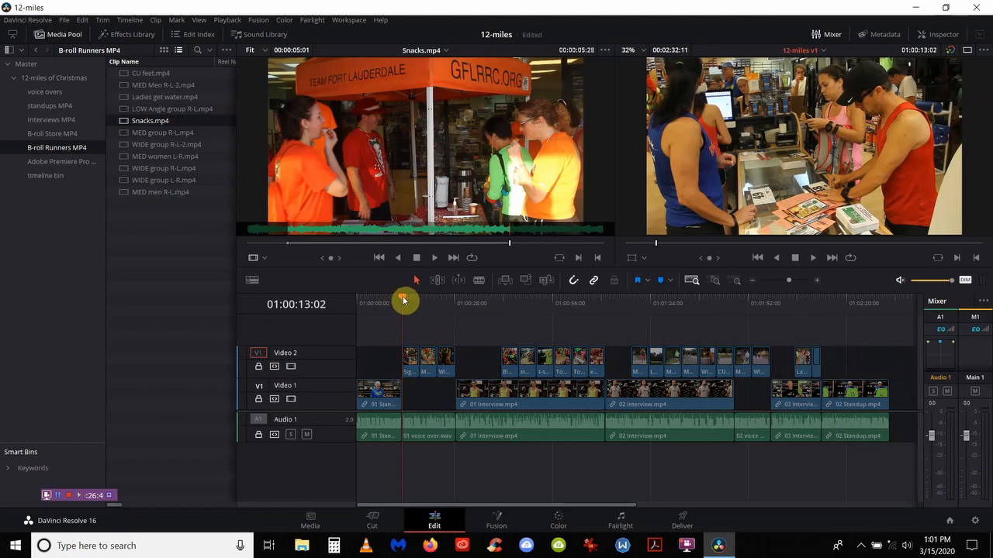
drag(403, 301, 357, 298)
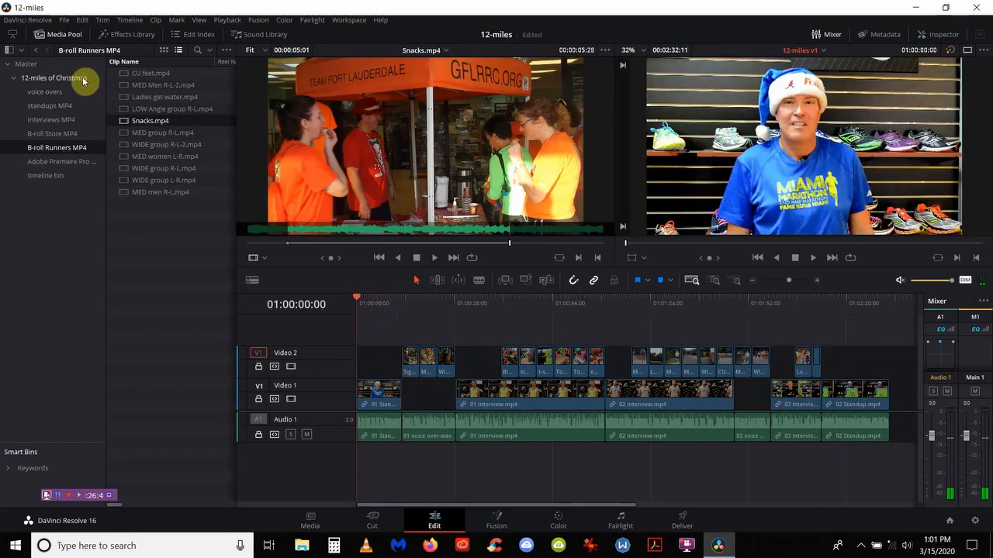
Step: Drop a Text title from the Toolbox Titles onto Video 3 at the start, then select it
click(126, 37)
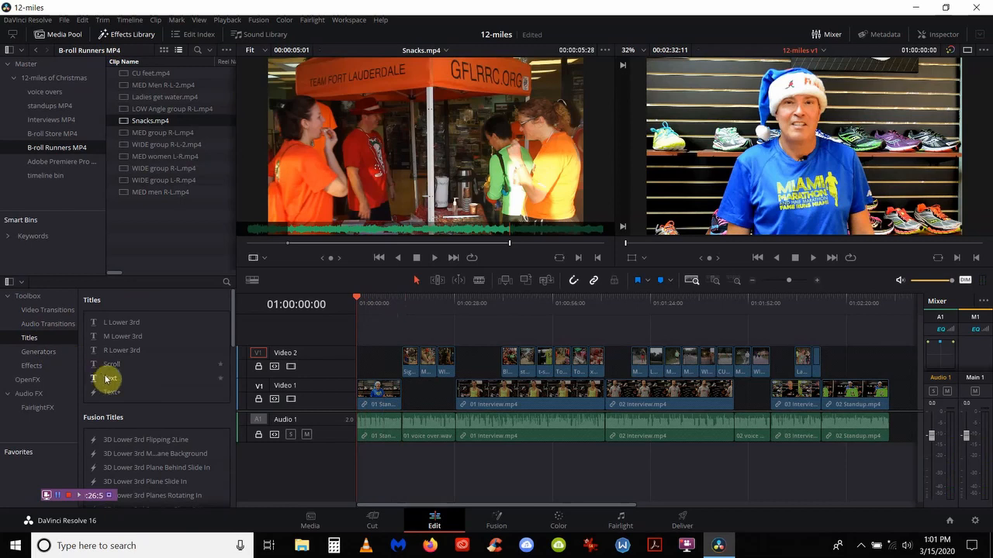
drag(106, 379, 362, 342)
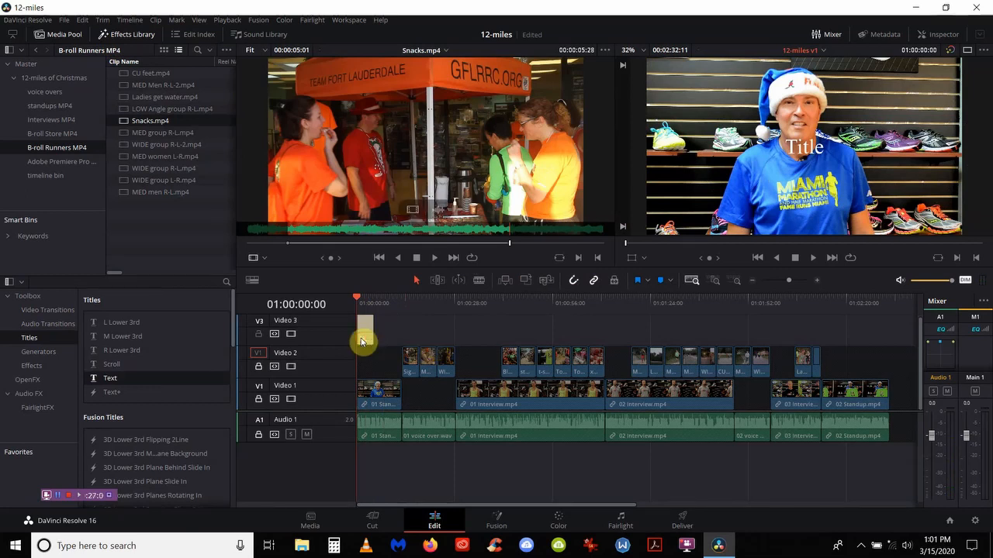
click(715, 282)
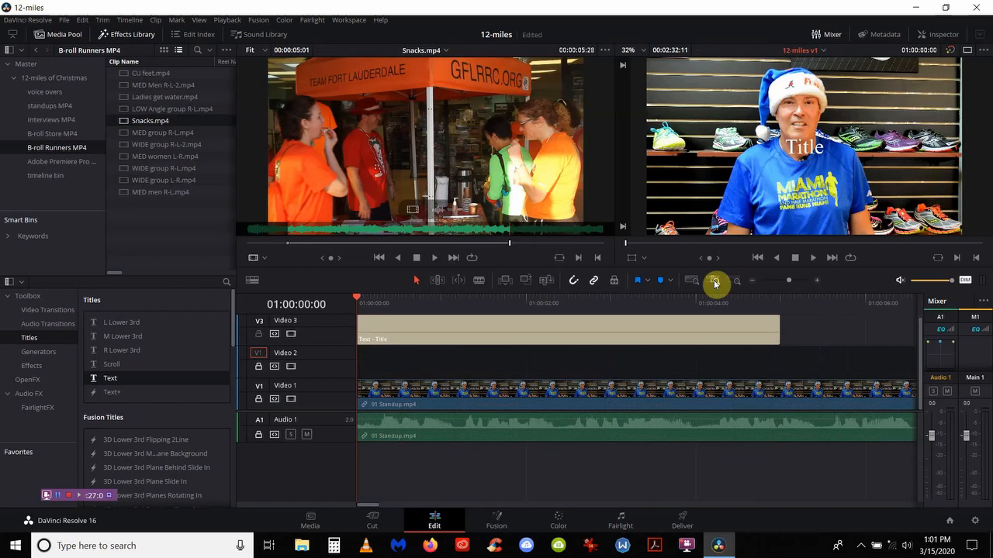
click(482, 333)
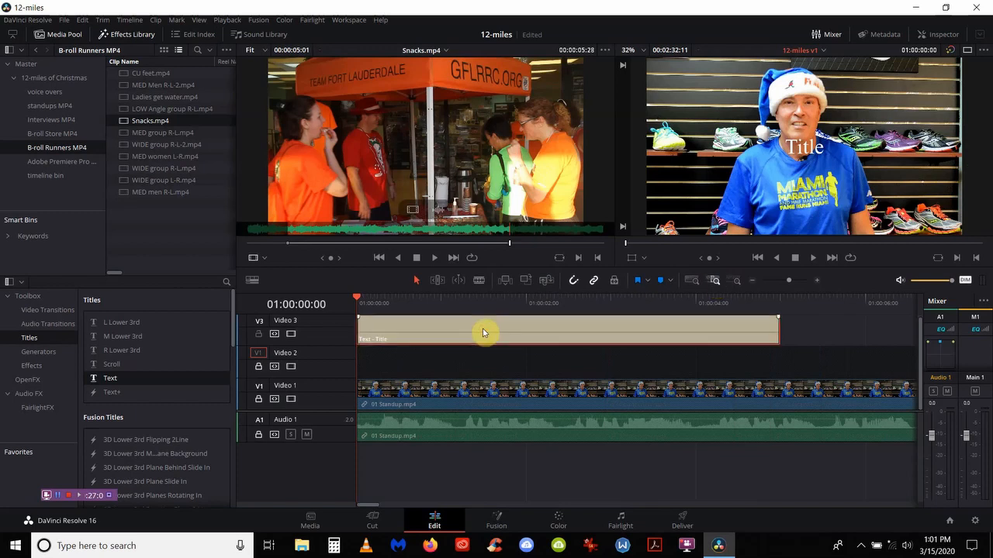
Step: Replace the placeholder 'Title' with the reporter's name and a second line reading FIU Reporter
click(931, 36)
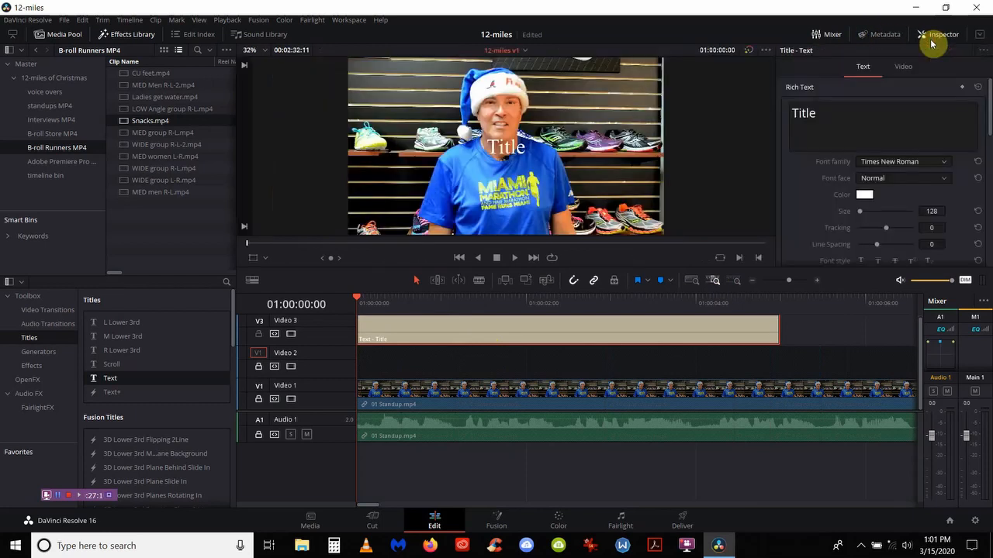
click(823, 113)
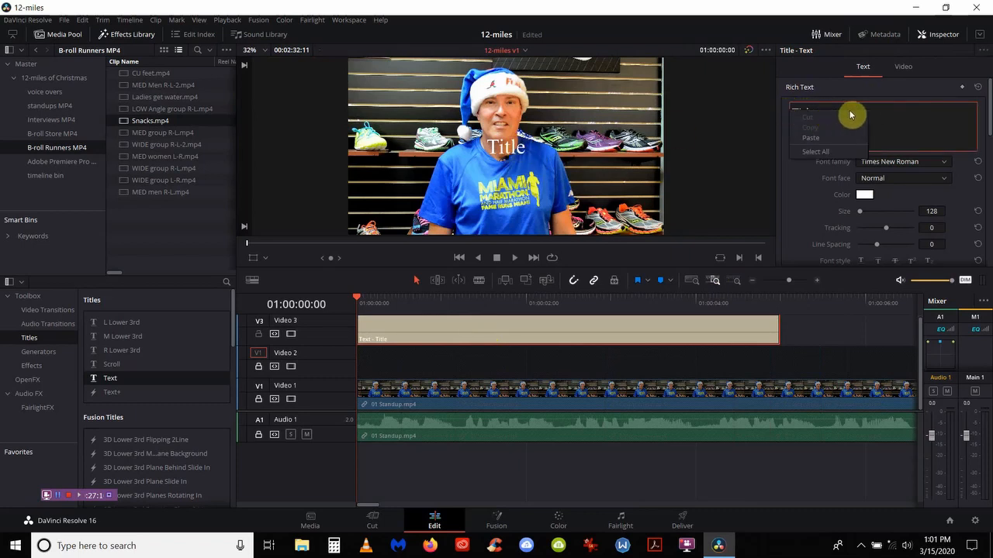
drag(828, 118, 788, 120)
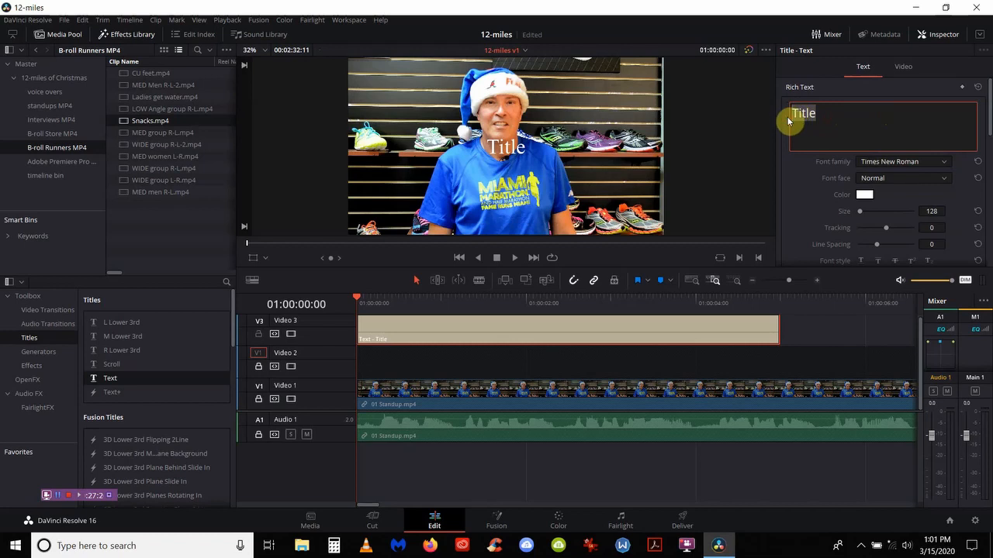
key(BackSpace)
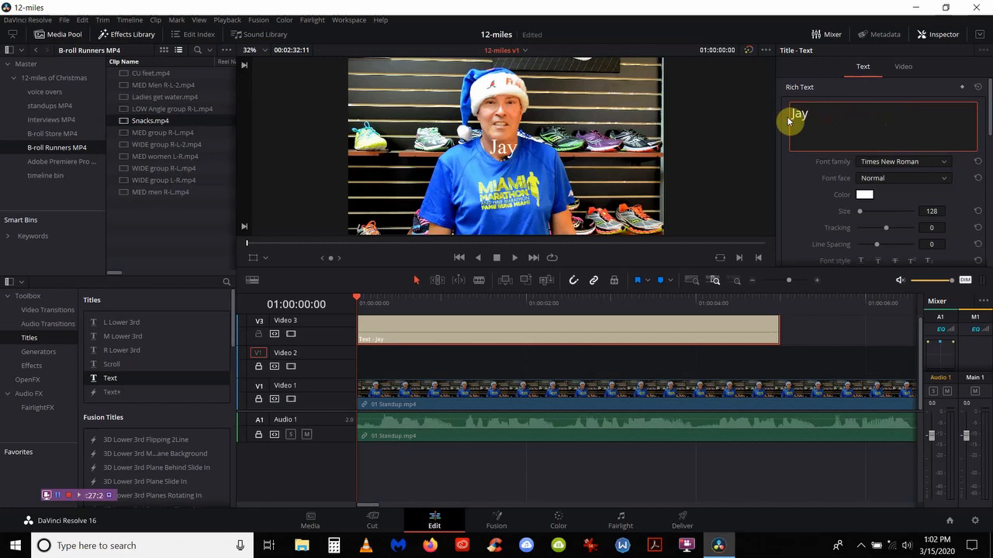
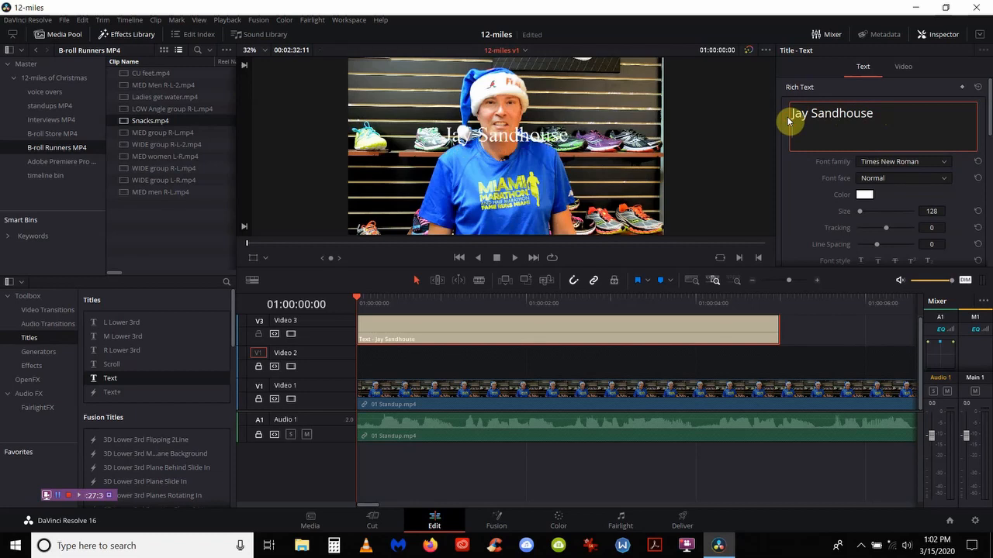
text(FIU Reporter)
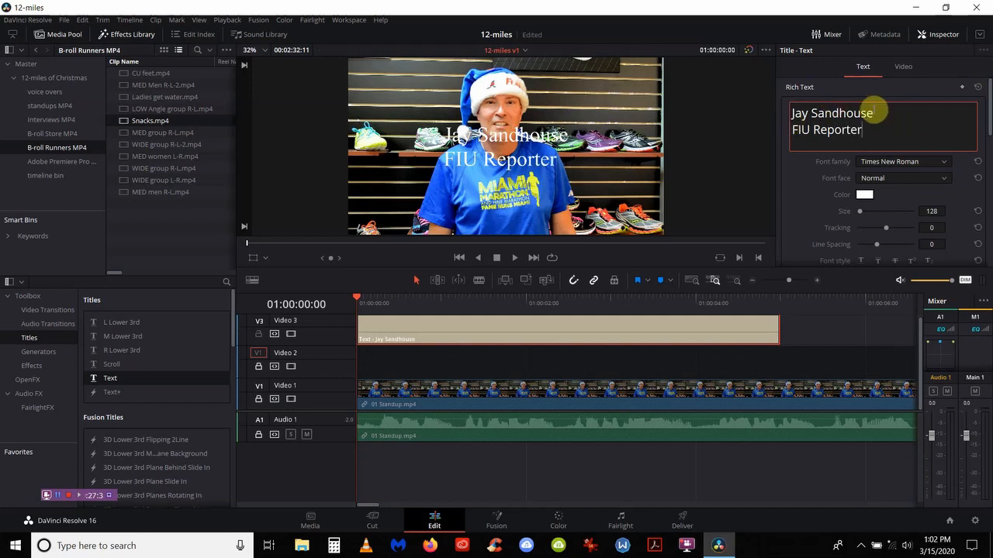
Step: Set the title's first-line name to Arial Black, leaving FIU Reporter in Times New Roman
drag(875, 112, 791, 113)
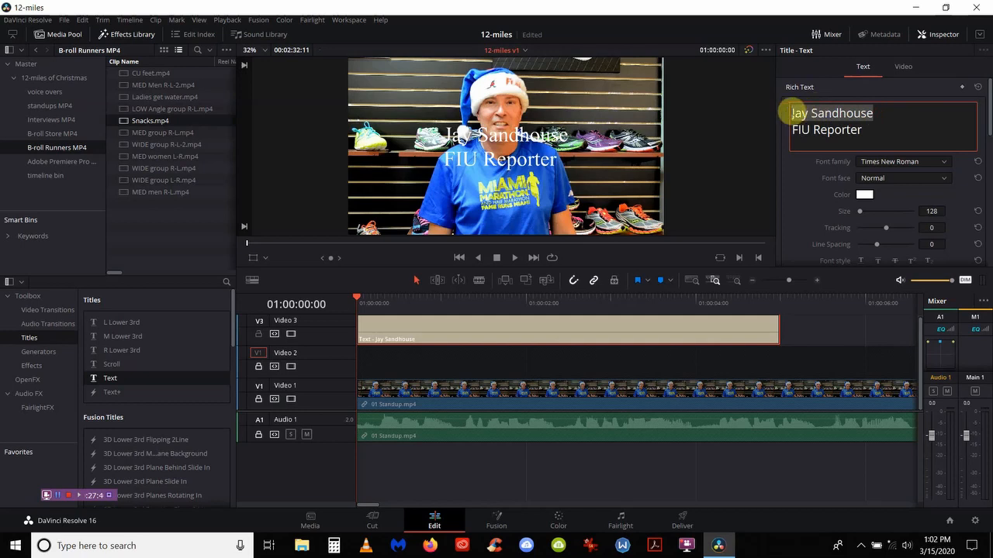
click(869, 164)
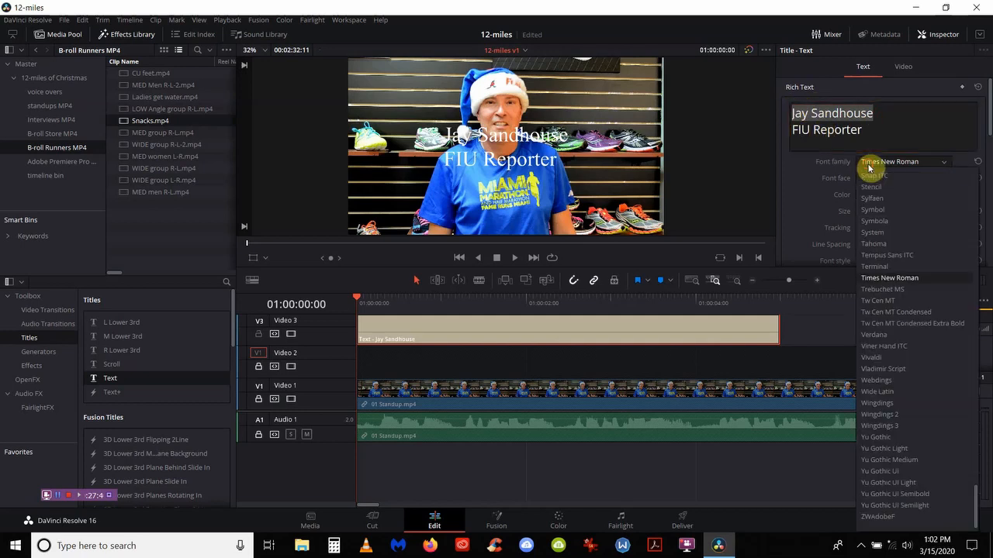
key(a)
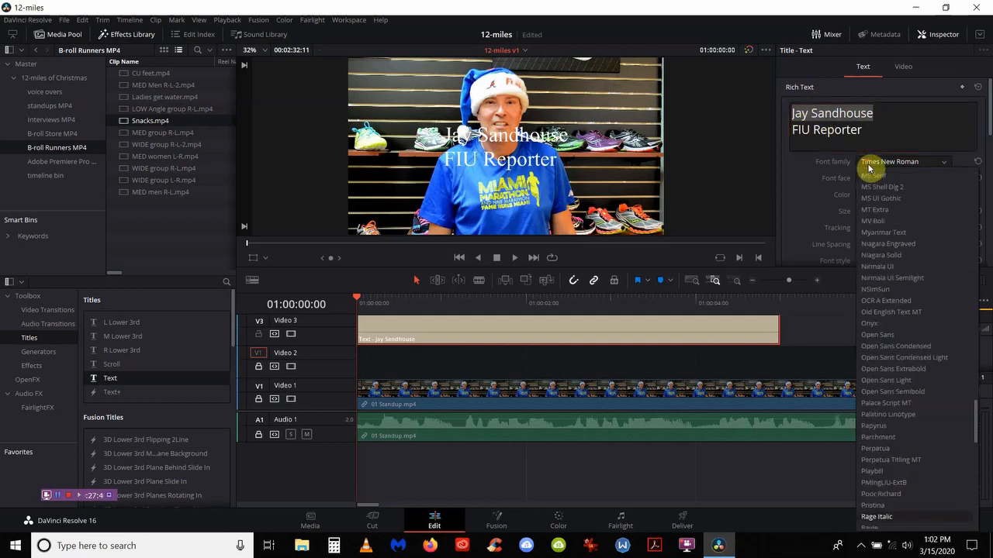
key(l)
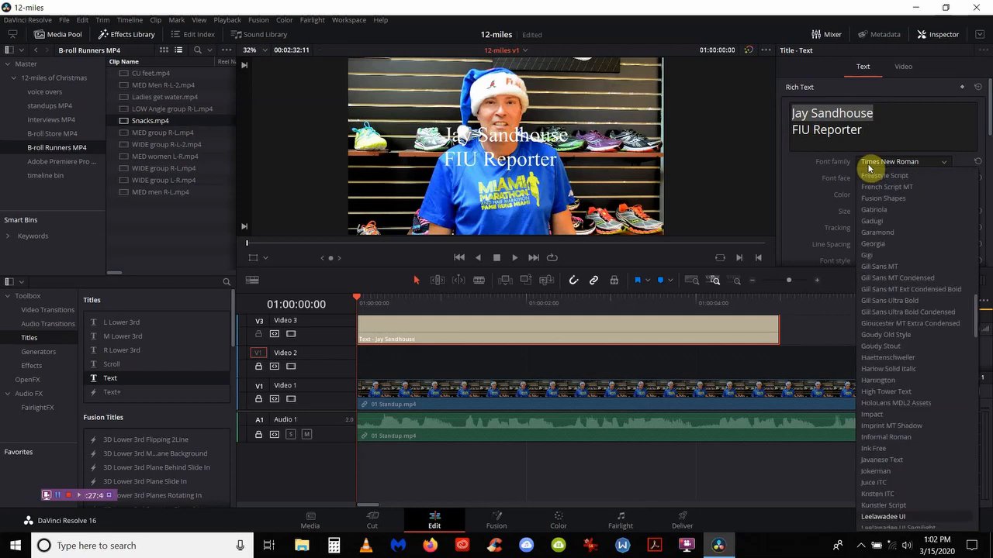
key(Escape)
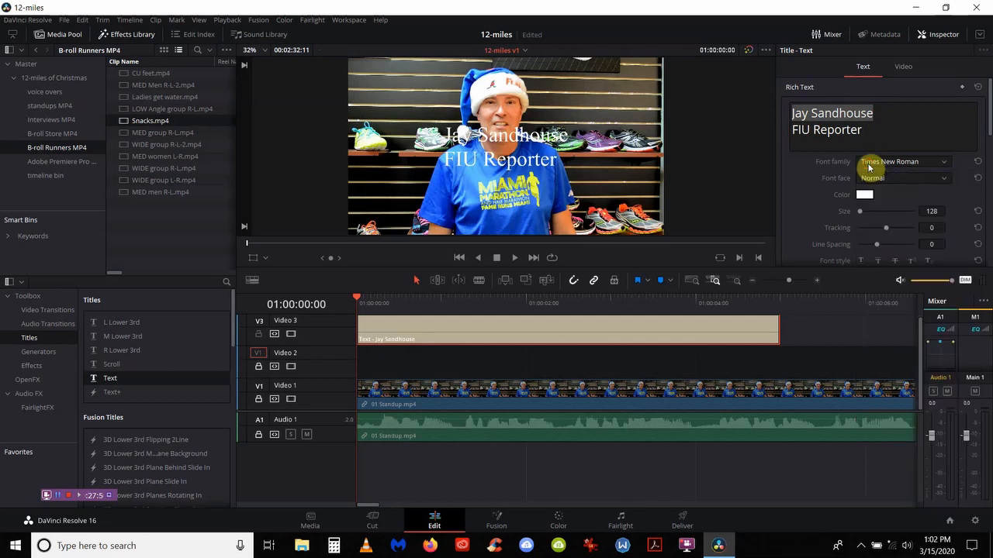
click(869, 167)
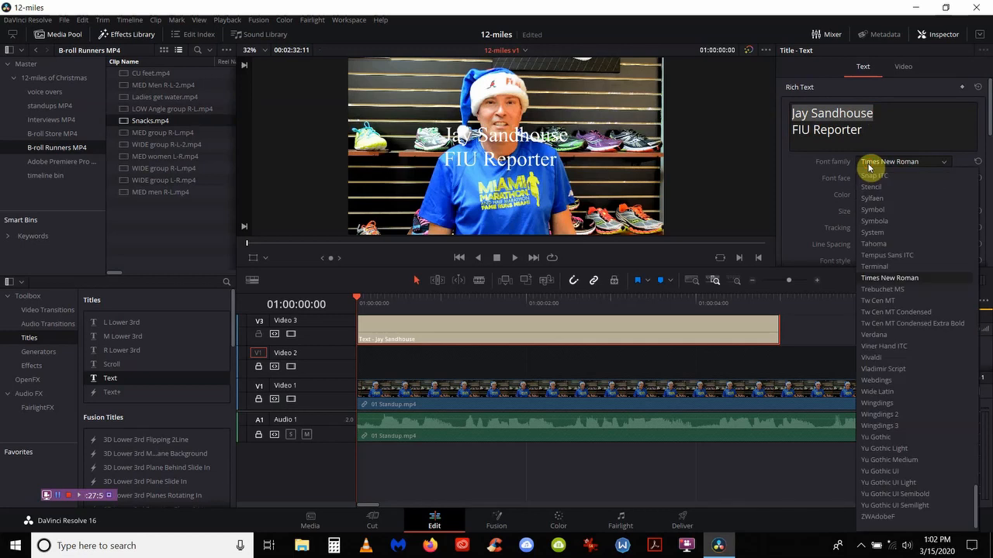
key(a)
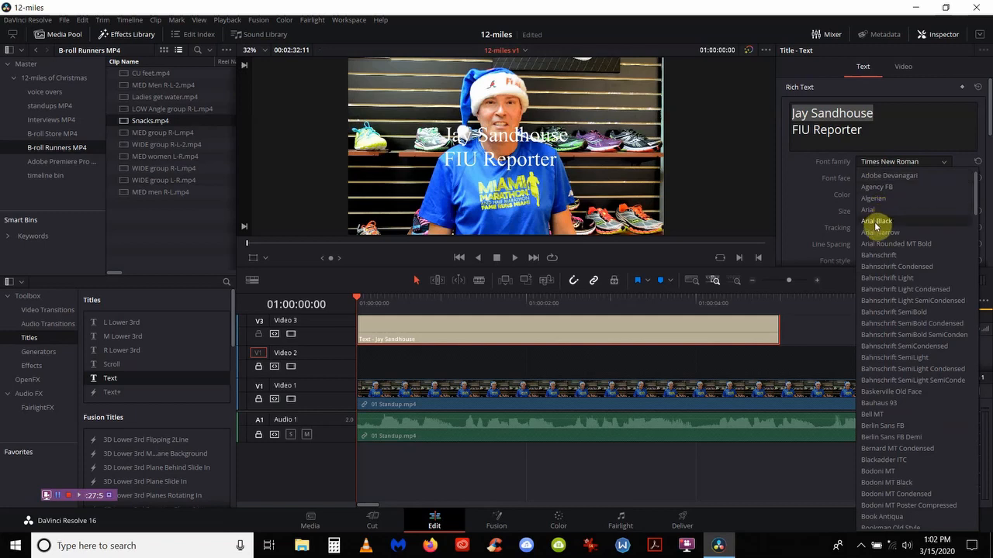
click(876, 222)
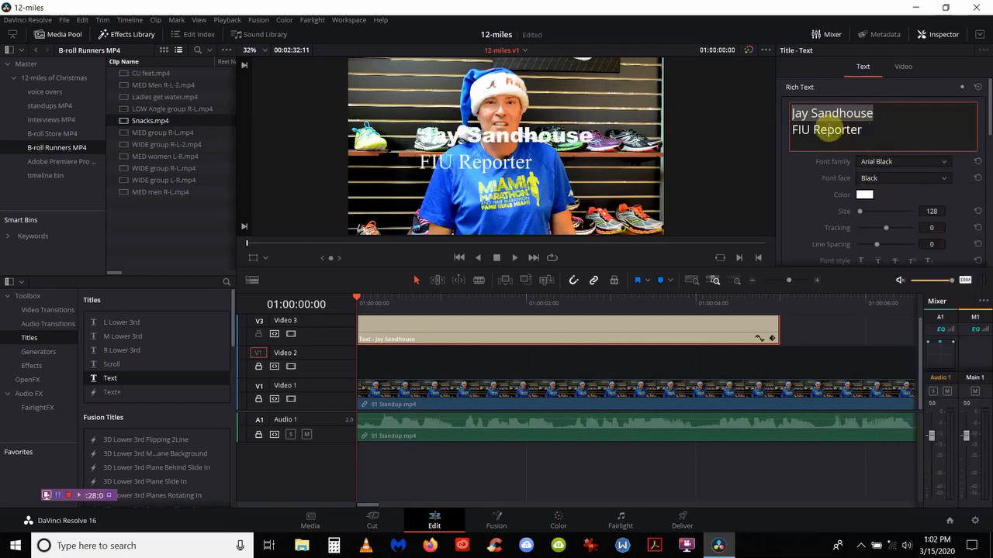
right_click(823, 129)
click(893, 124)
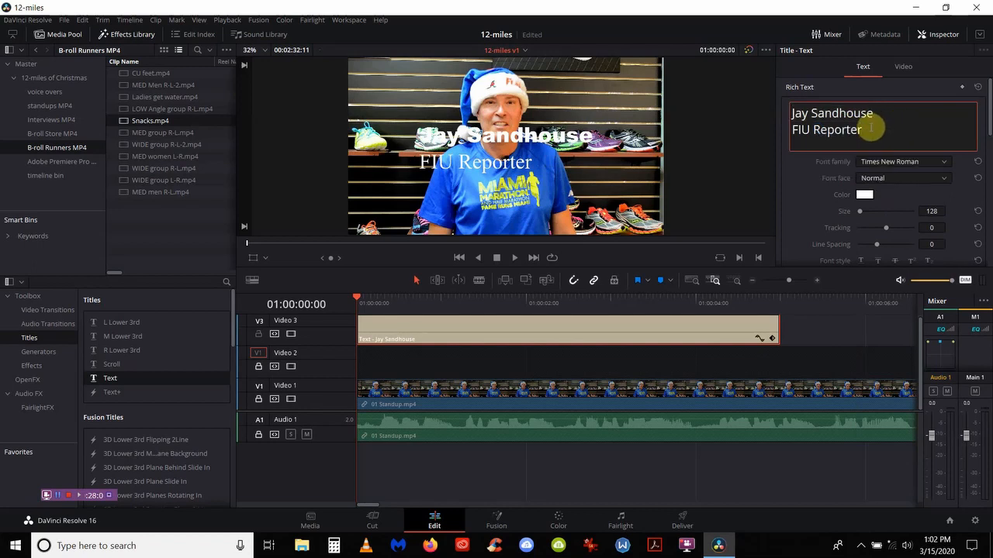
Step: Set the FIU Reporter line to Arial Bold and bring the Drop Shadow and Stroke settings into view
right_click(827, 131)
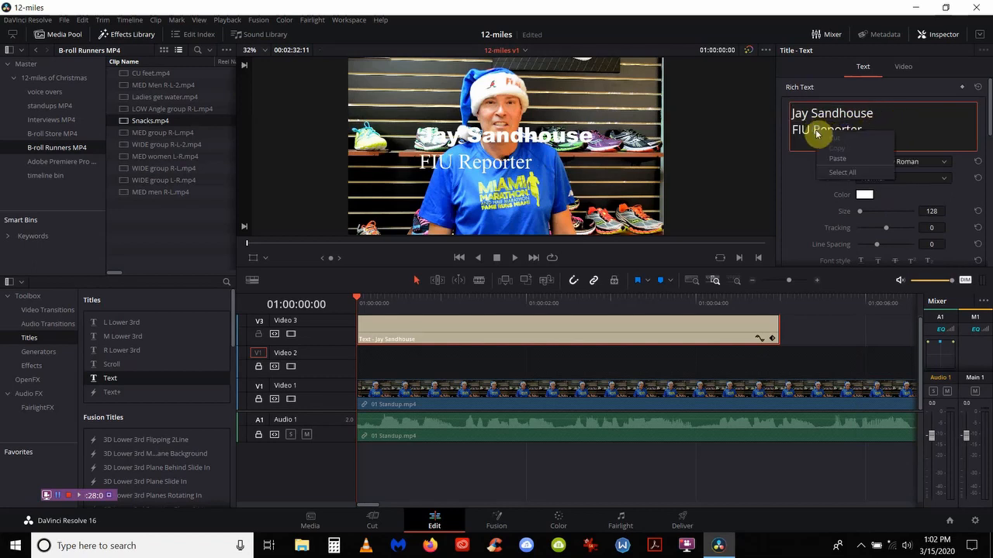
click(909, 128)
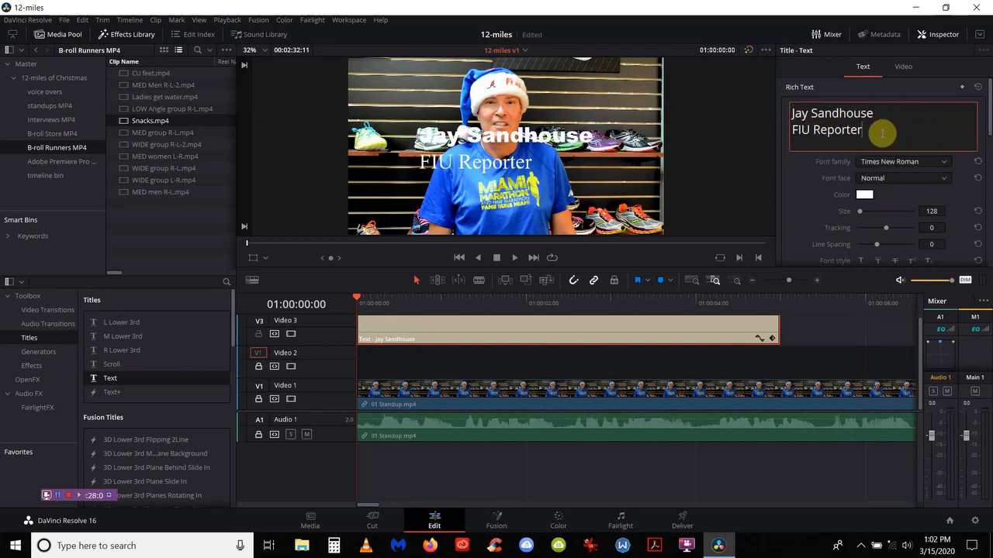
drag(879, 132, 792, 130)
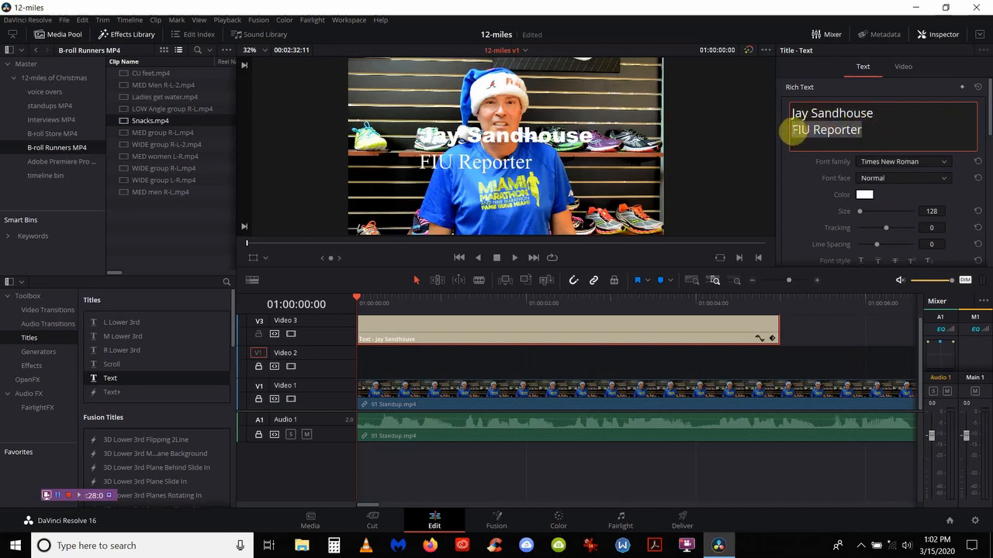
click(892, 162)
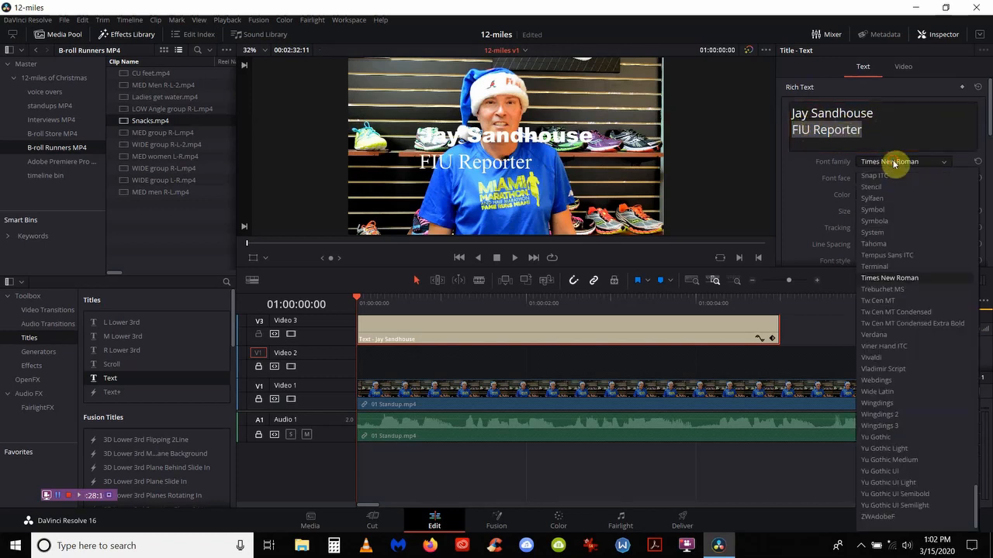
text(aria)
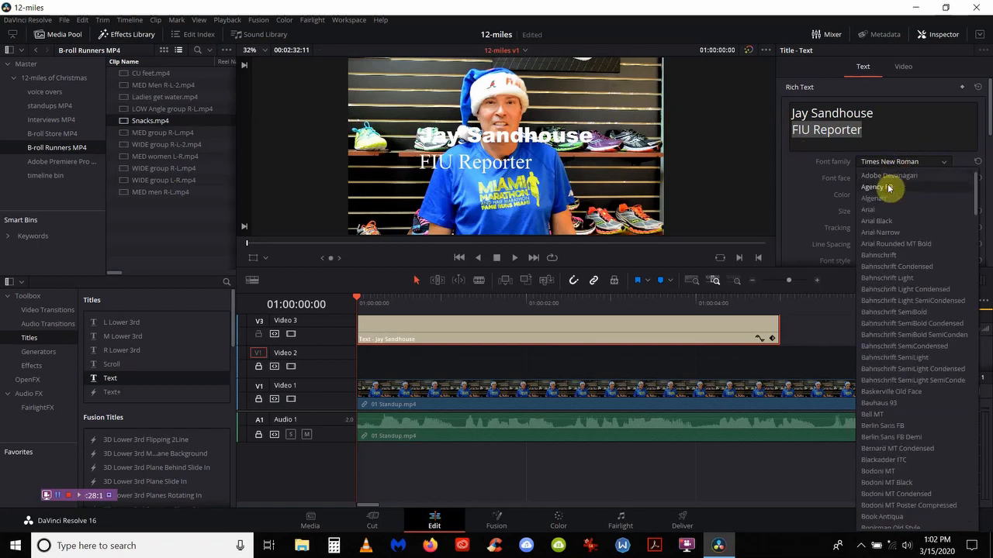
click(882, 211)
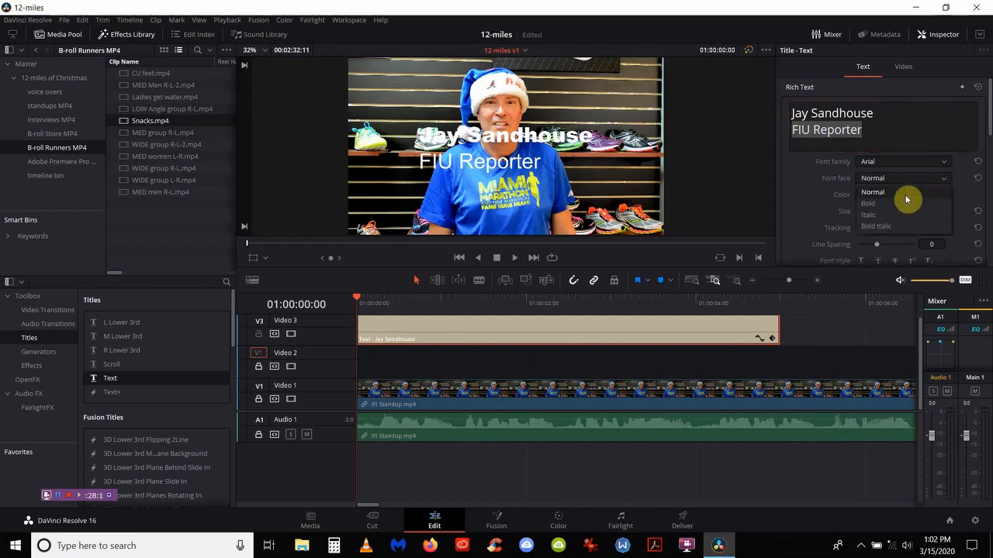
key(ctrl+b)
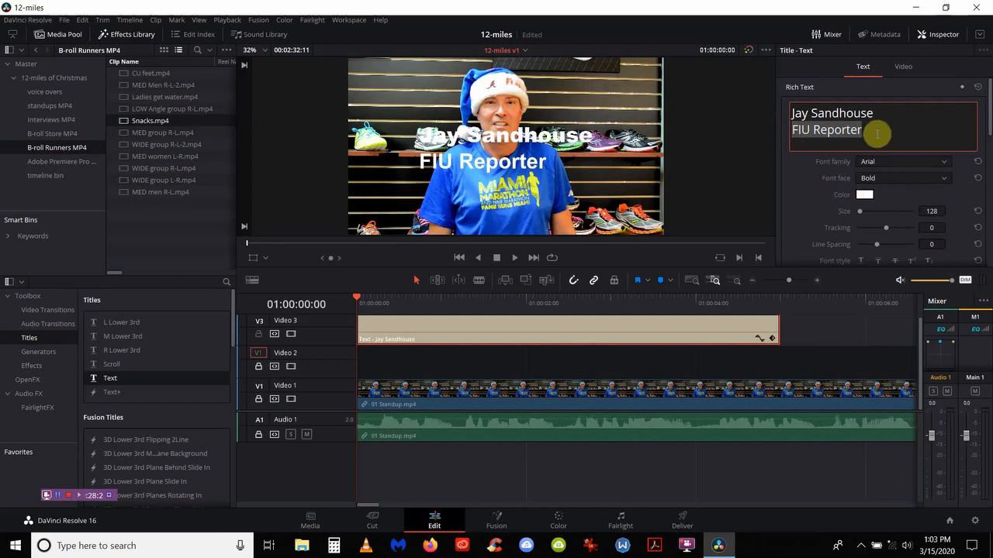
drag(875, 134, 787, 115)
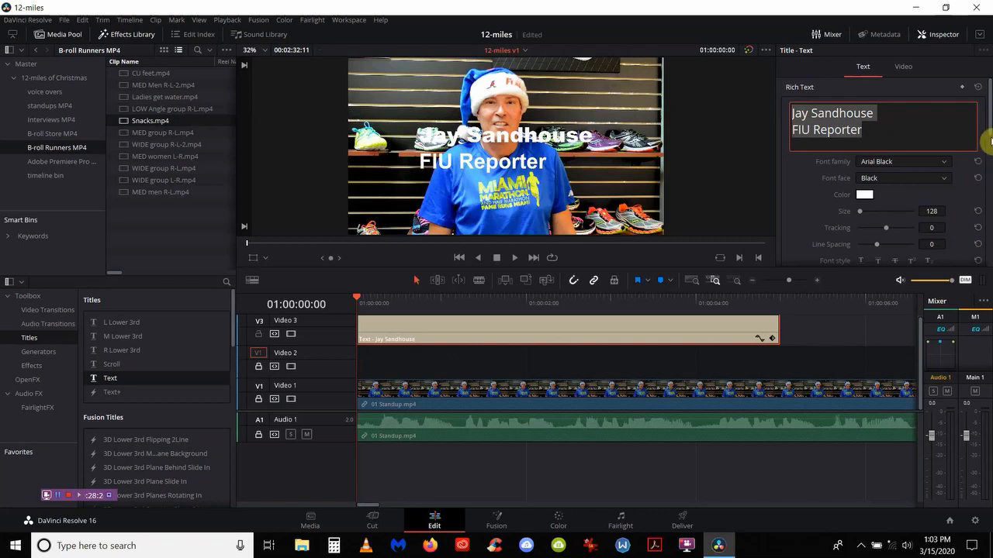
drag(990, 138, 986, 230)
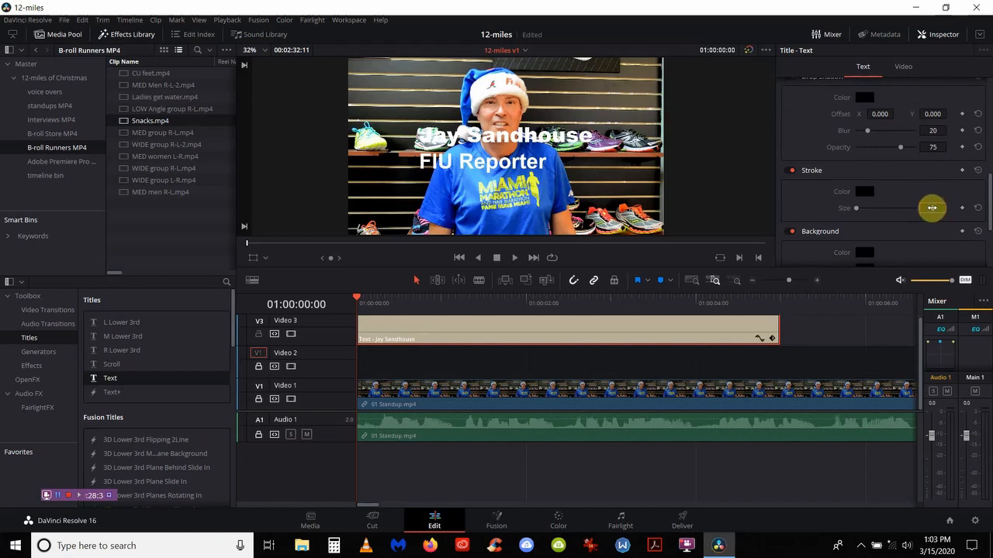
Step: Set the title's Stroke Size to 4
click(932, 208)
text(4)
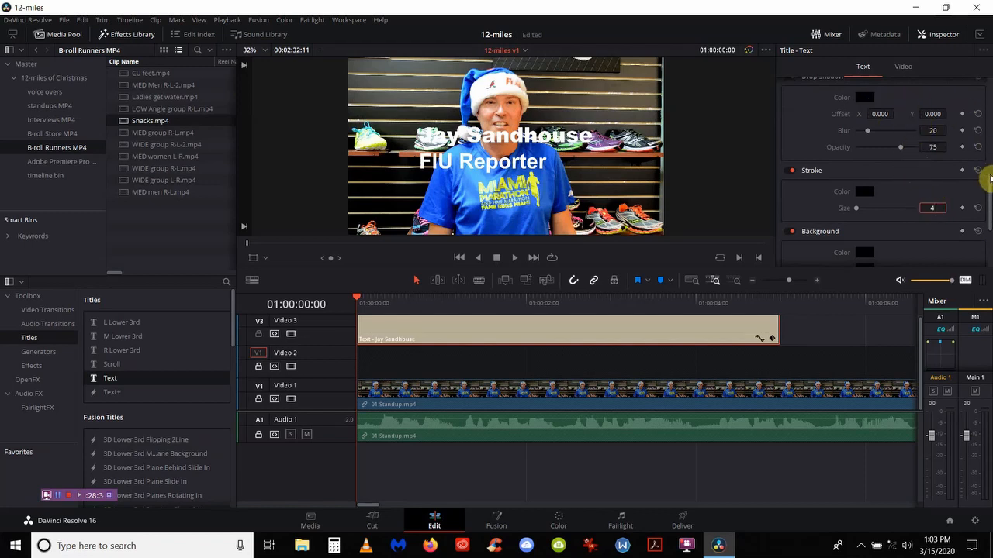
scroll(989, 171, up, 3)
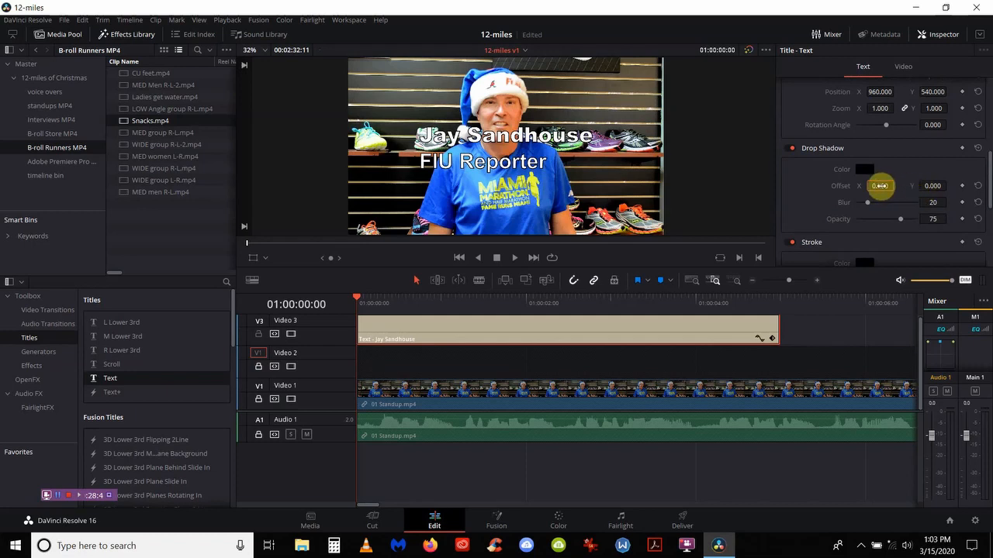
Step: Give the title a drop shadow with offset 7, -8 and opacity 85
drag(879, 186, 910, 191)
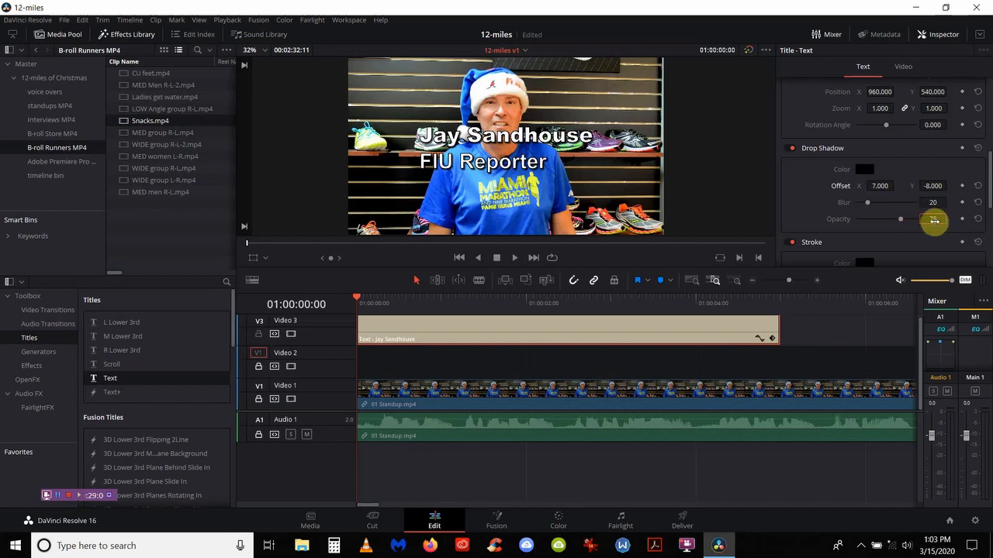
click(933, 219)
text(85)
key(Return)
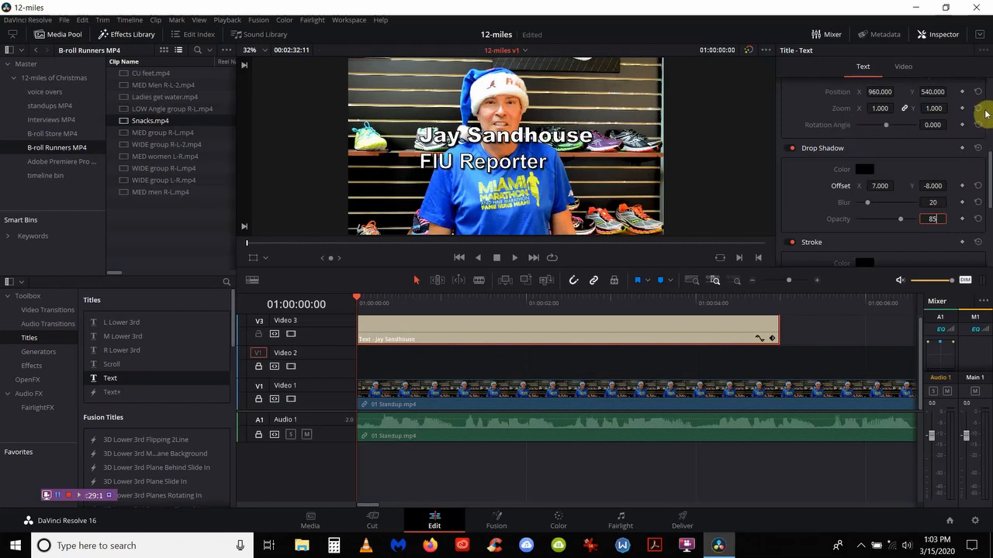
scroll(985, 114, up, 5)
click(887, 84)
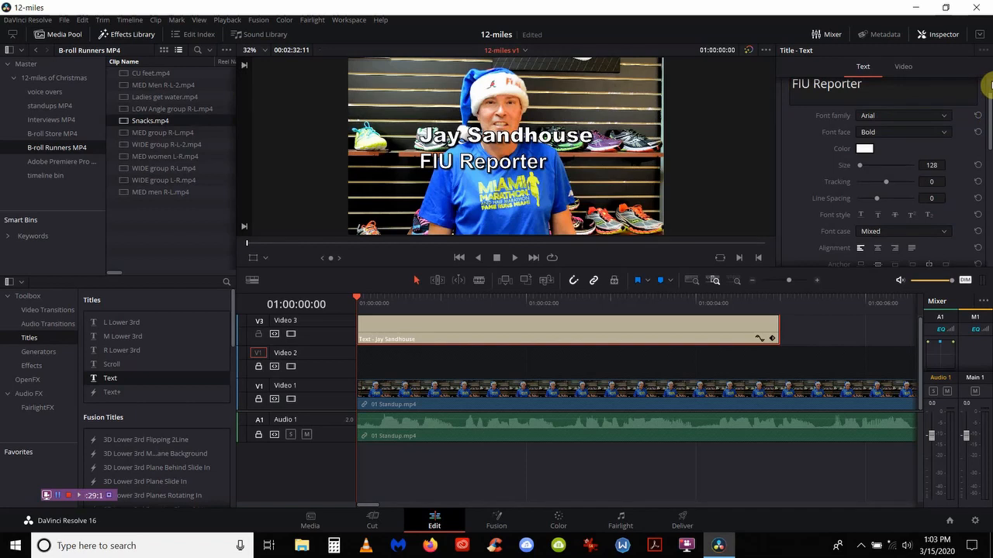
Step: Color the name line lime green (#aaff00), keeping FIU Reporter white
scroll(988, 81, up, 2)
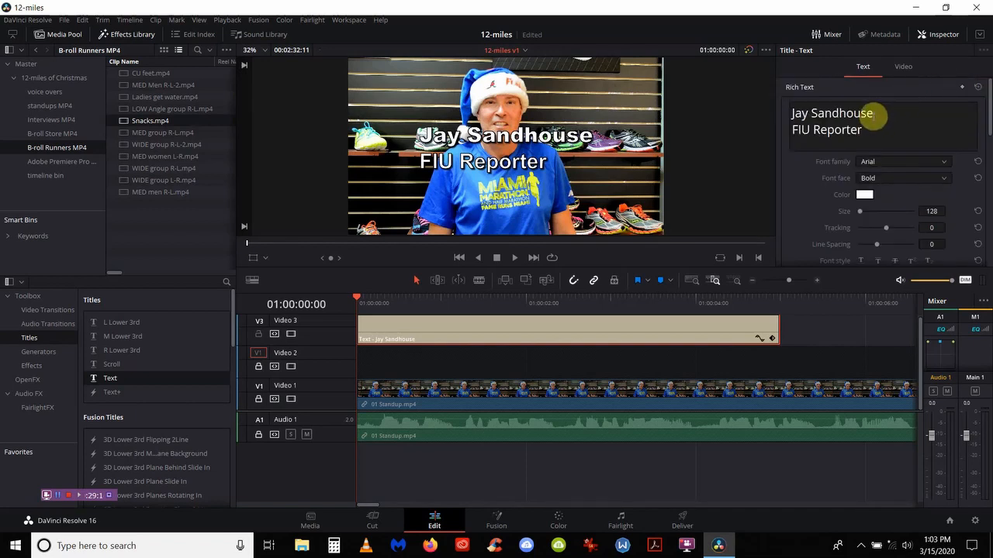
drag(873, 114, 792, 115)
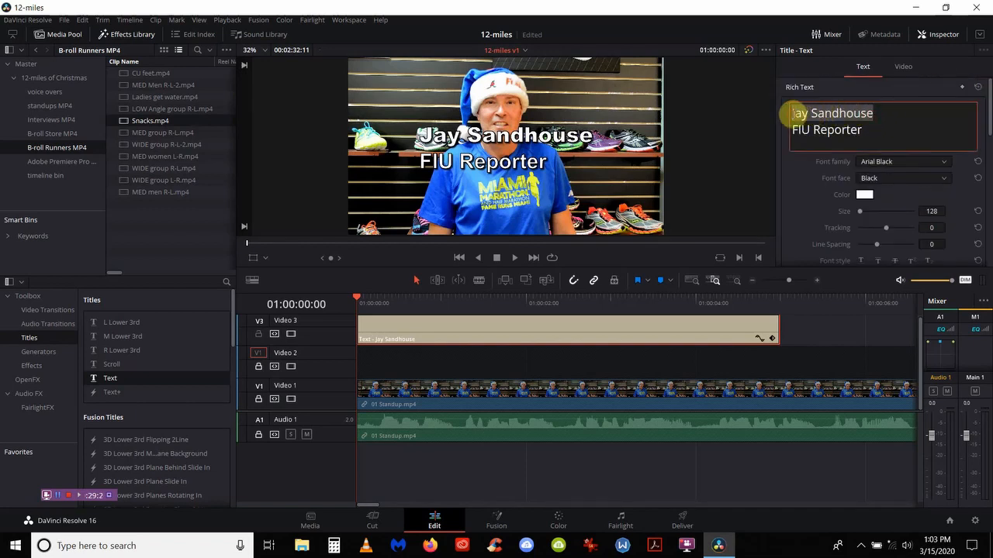
click(867, 195)
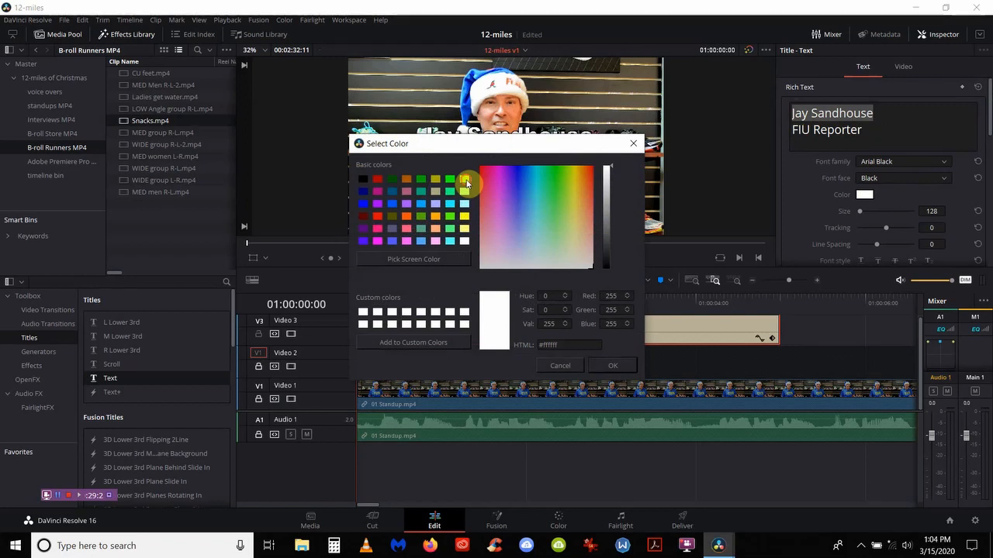
click(464, 180)
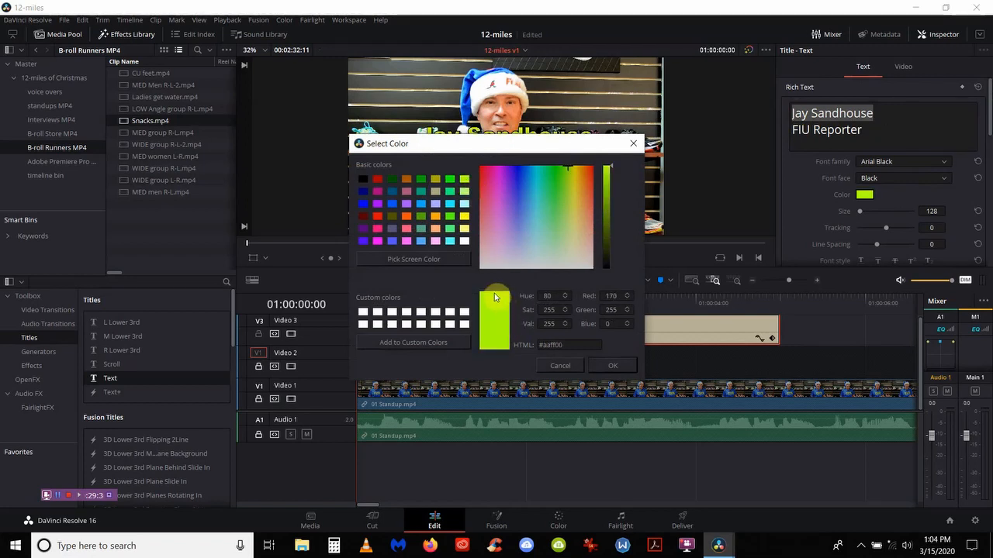
click(621, 364)
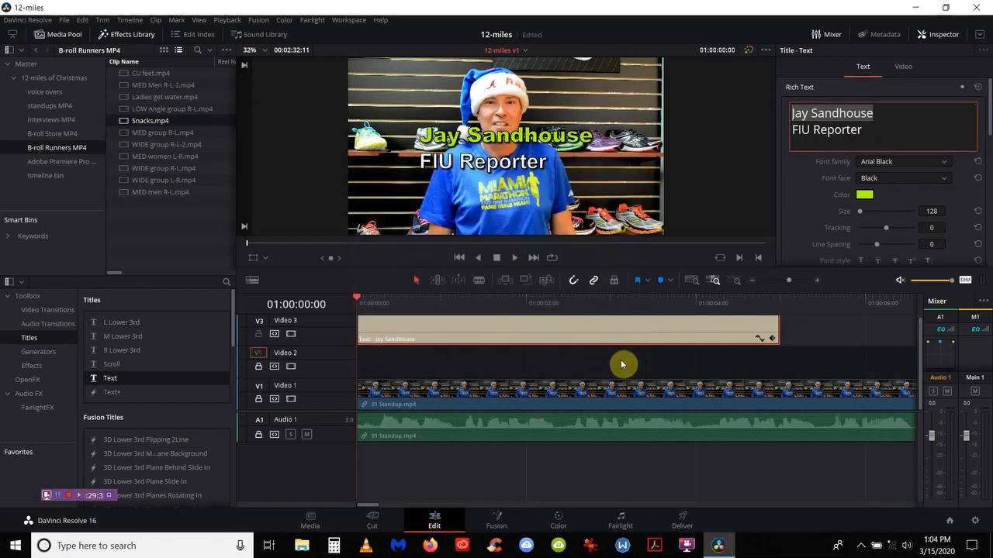
click(416, 280)
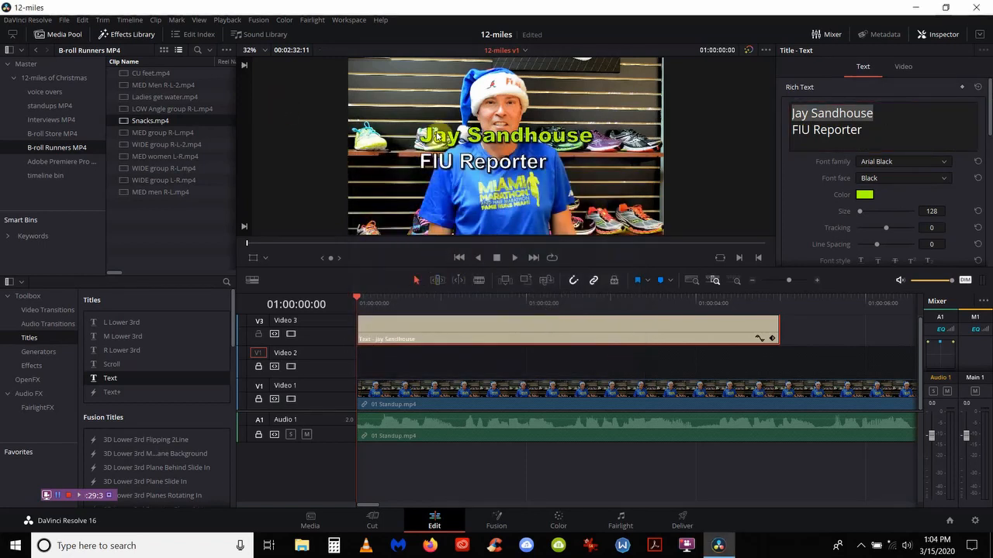
Step: Drag the title down-left into the lower third, then reselect its clip and preview the opening frames
drag(437, 136, 391, 184)
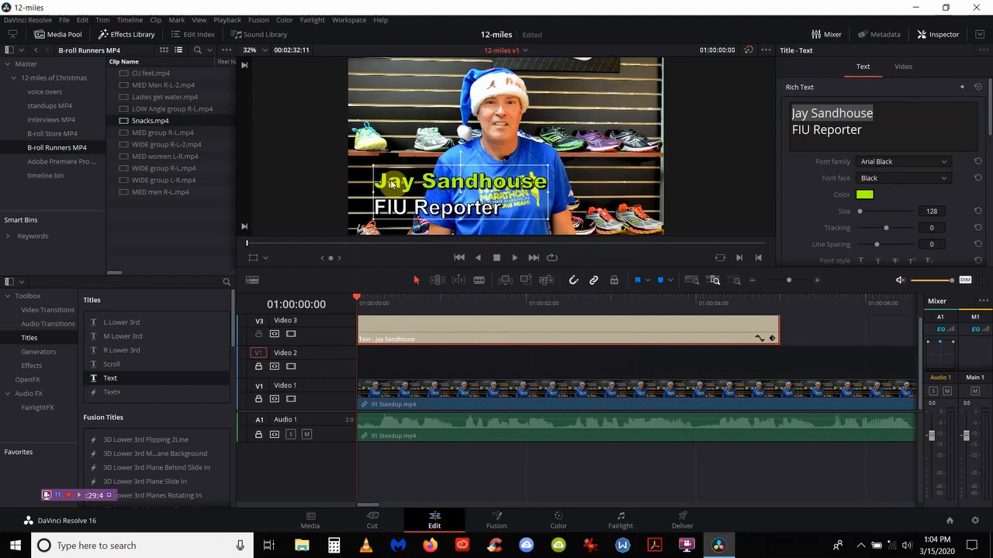
click(389, 355)
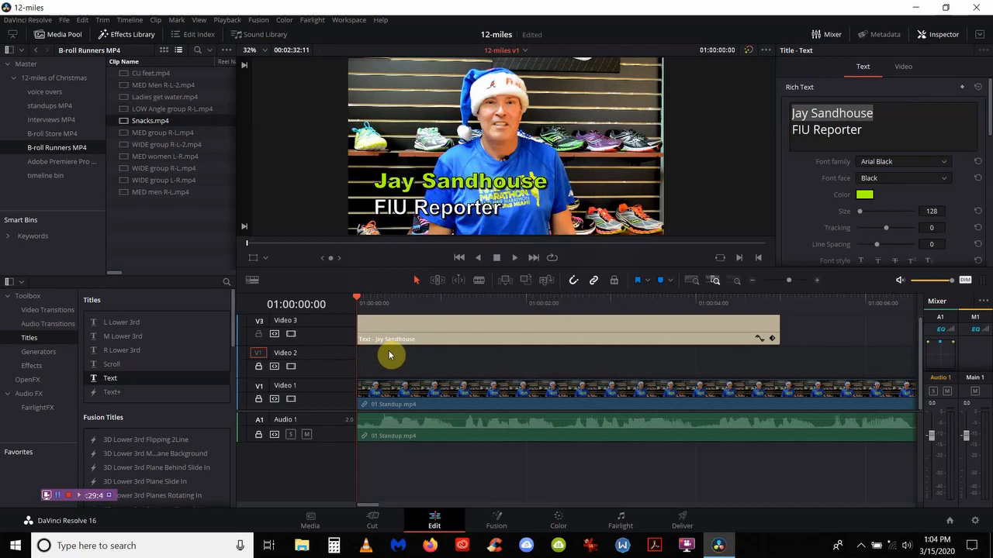
click(382, 333)
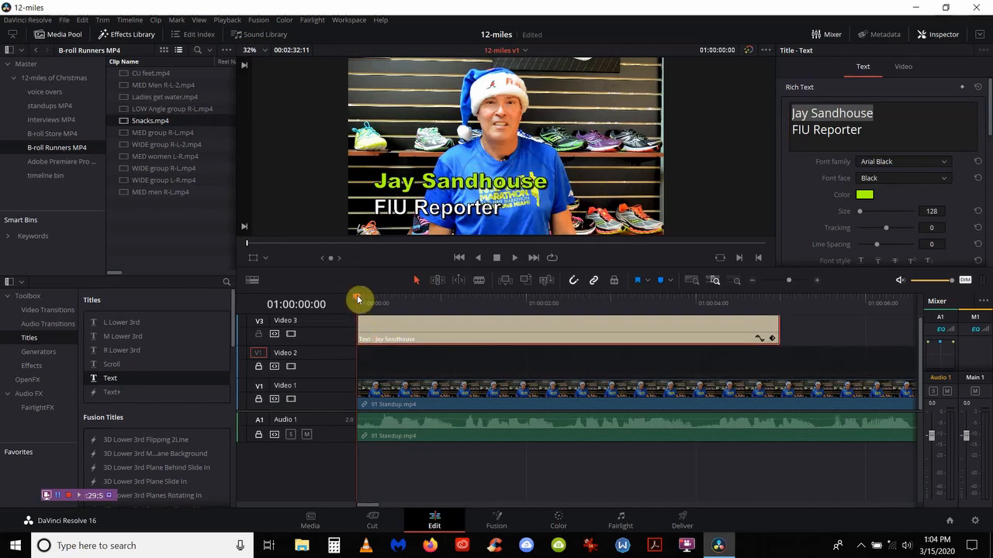
drag(358, 300, 392, 299)
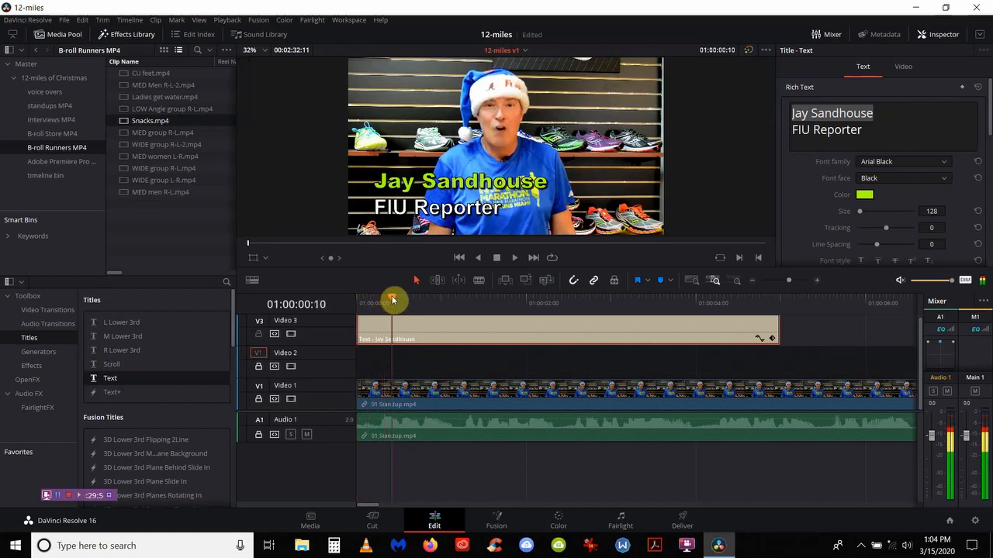
right_click(392, 299)
click(358, 320)
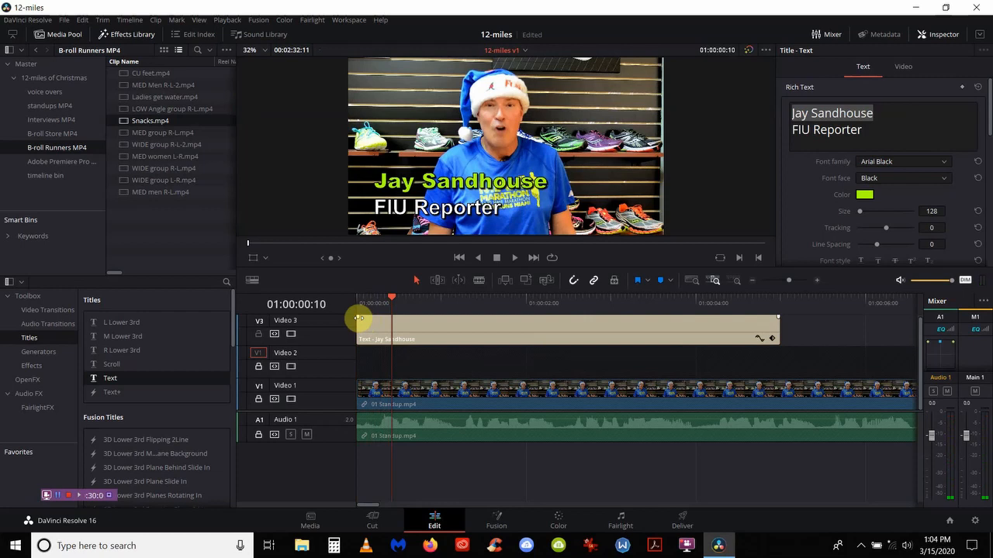
Step: Add nine-frame fade-ins to the title clip and the 01 Standup video and audio, then check the title's end
drag(358, 318, 390, 319)
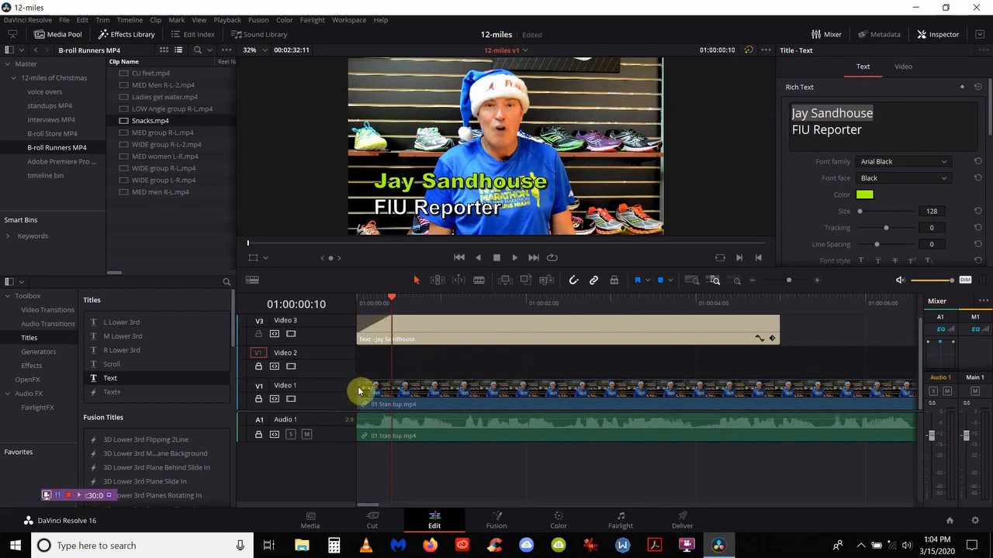
click(366, 387)
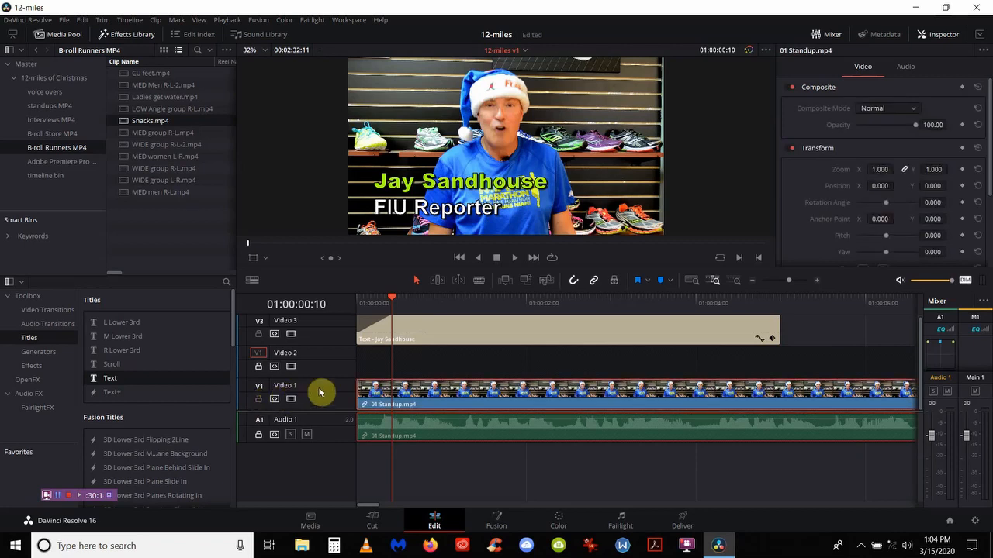
click(358, 390)
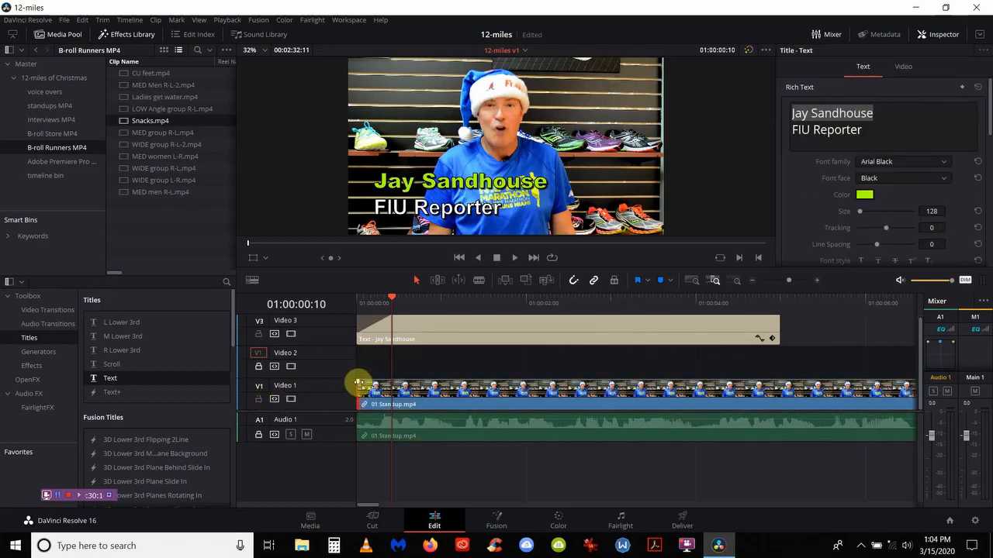
drag(357, 382, 390, 381)
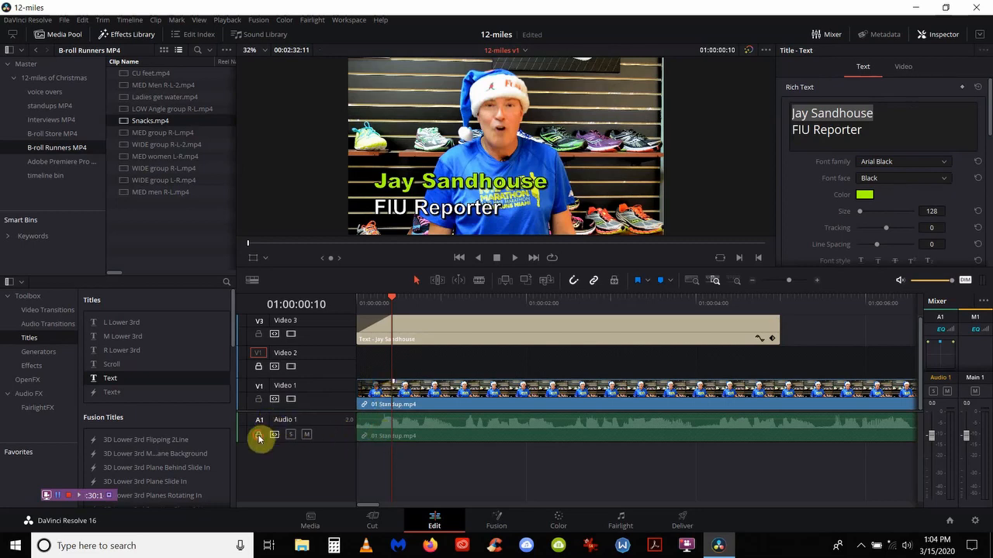
click(366, 430)
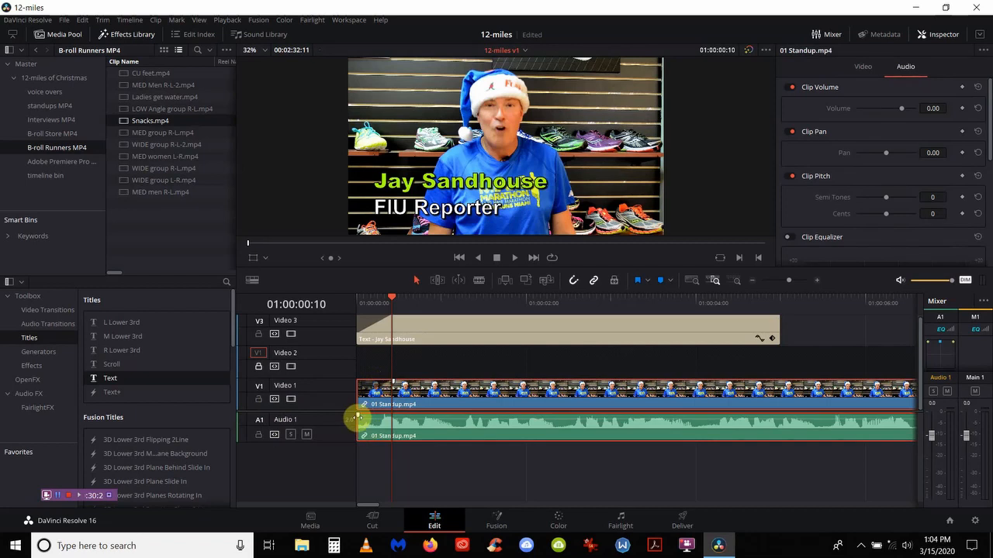
drag(357, 417, 390, 415)
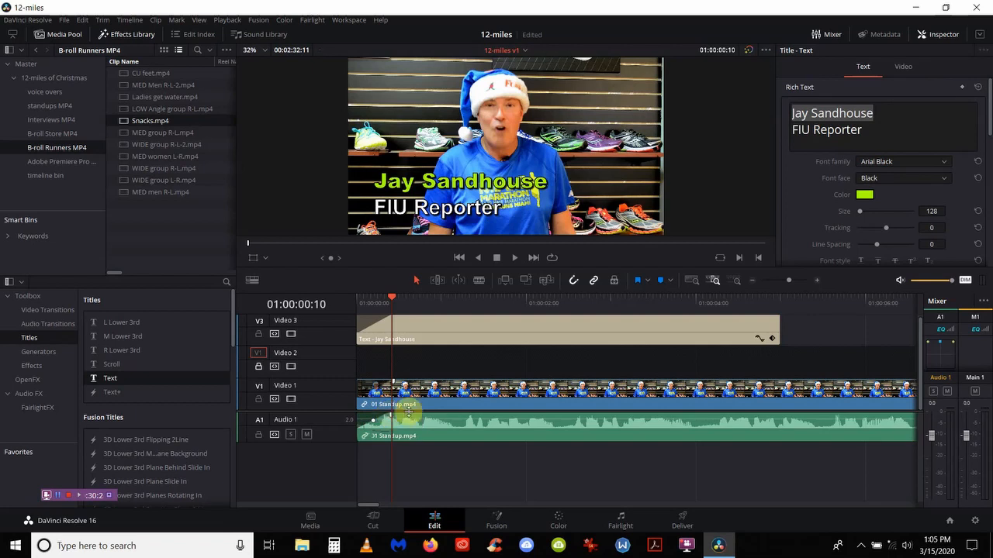
click(730, 331)
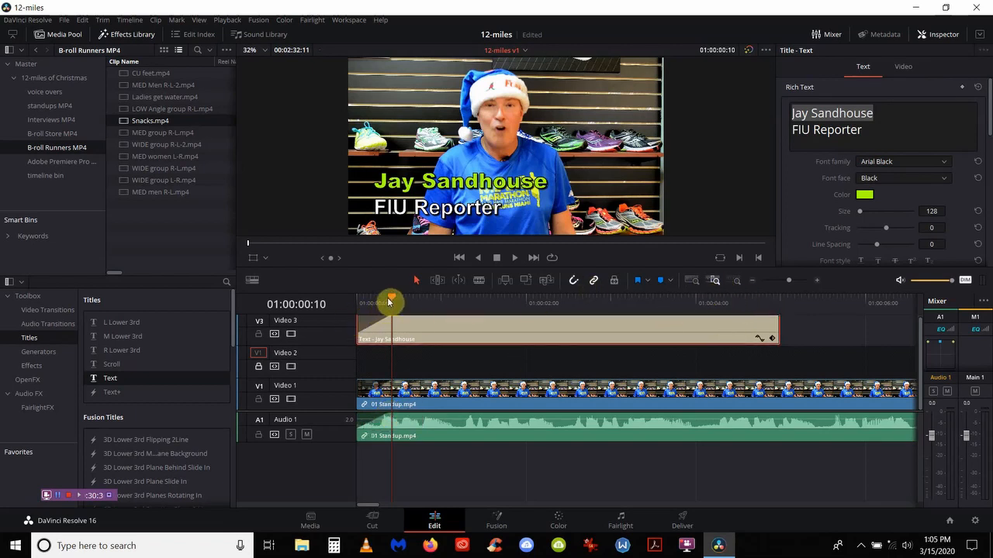
drag(392, 300, 776, 335)
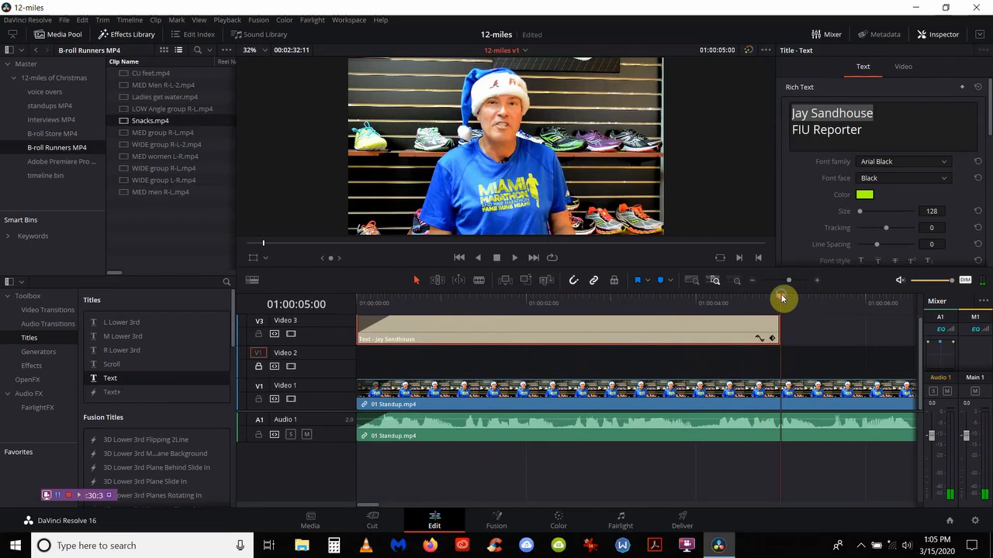
drag(782, 297, 751, 300)
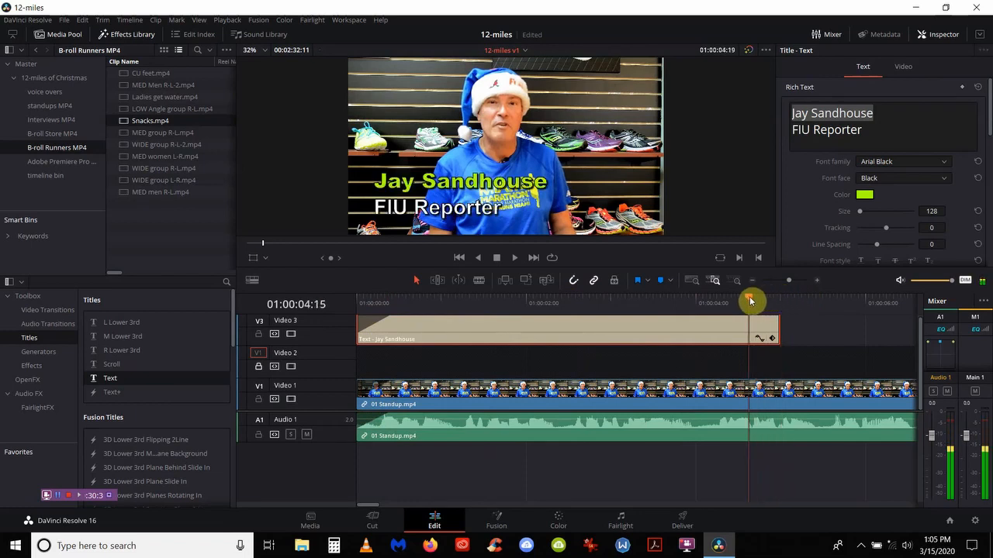
right_click(752, 301)
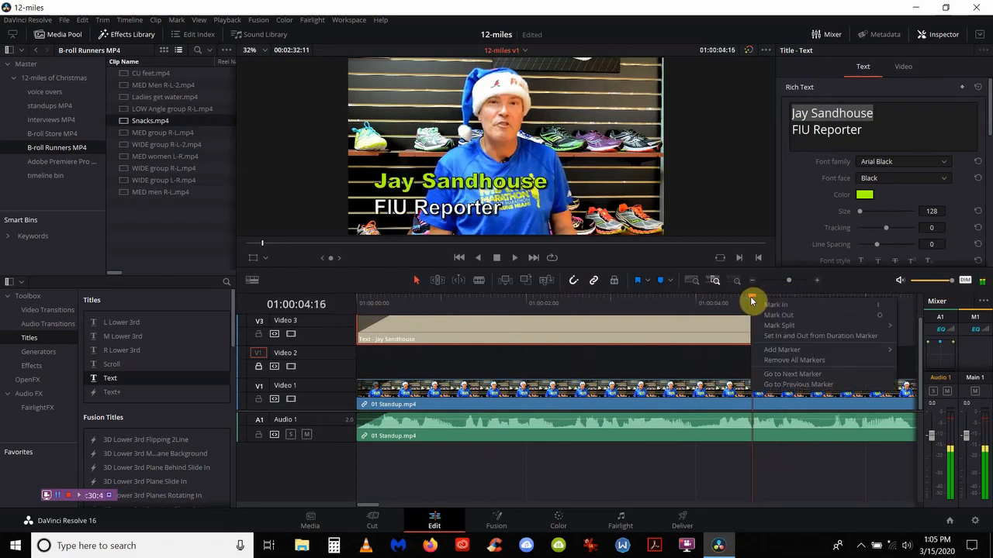
click(749, 300)
mouse_move(747, 300)
mouse_down()
mouse_move(735, 300)
mouse_move(749, 300)
mouse_up()
right_click(749, 300)
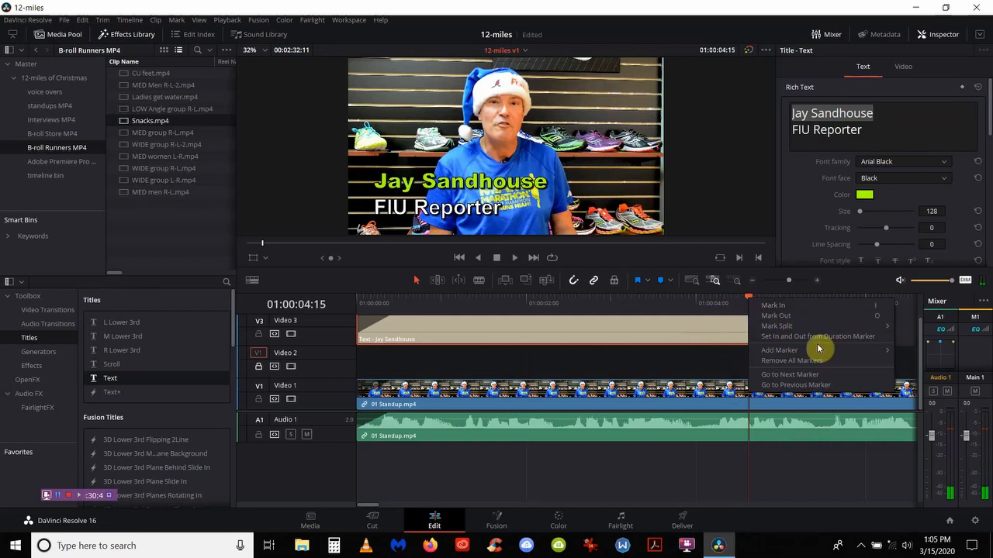
click(911, 367)
drag(915, 366, 798, 335)
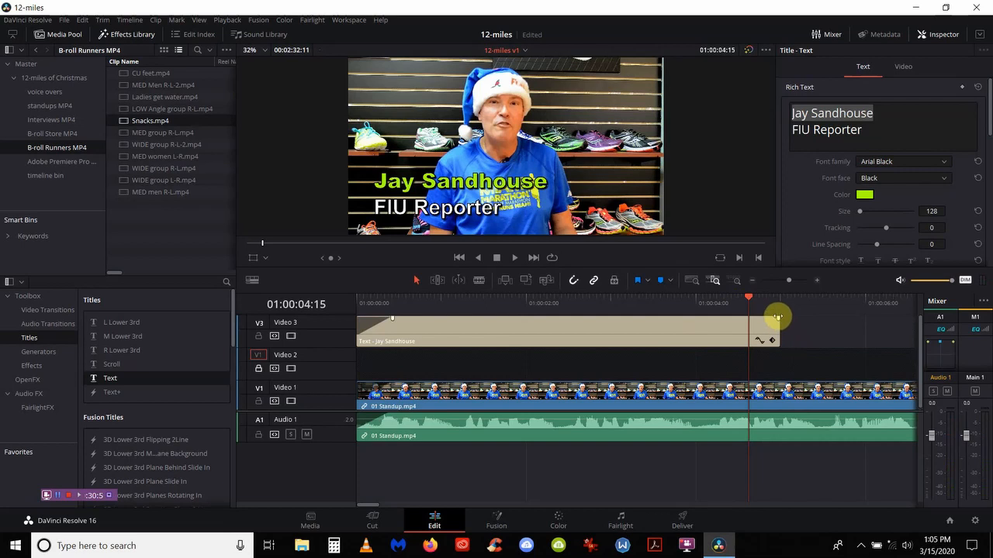
right_click(762, 321)
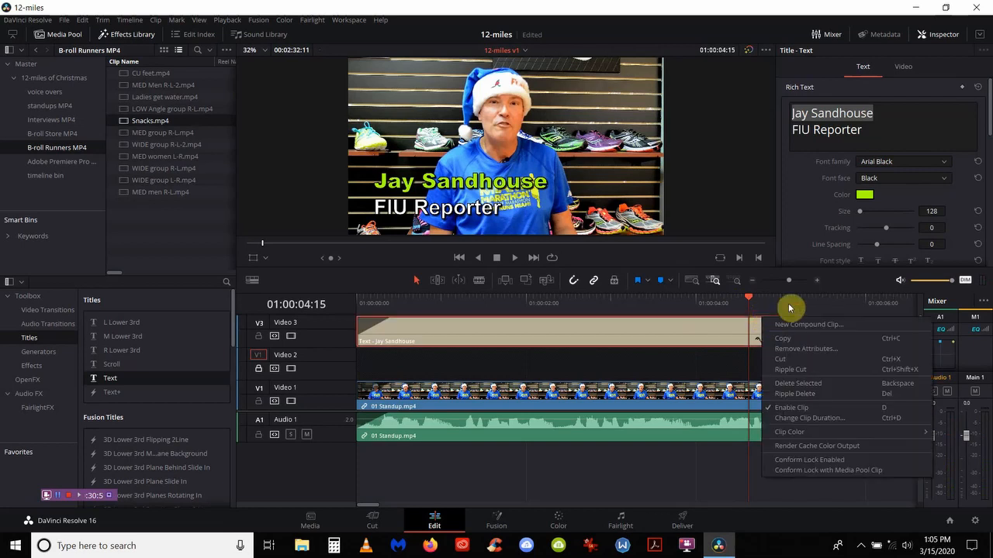
click(724, 364)
drag(722, 363, 792, 360)
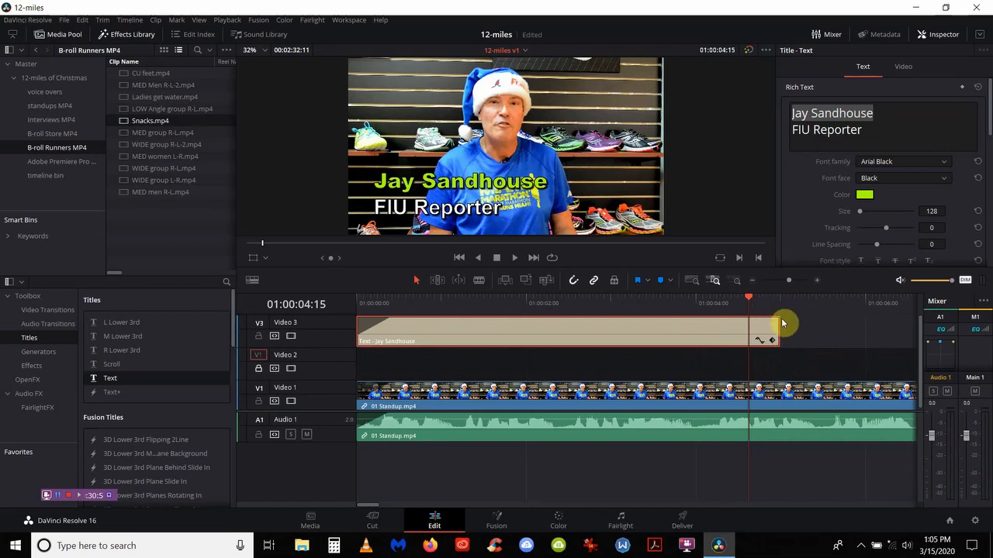
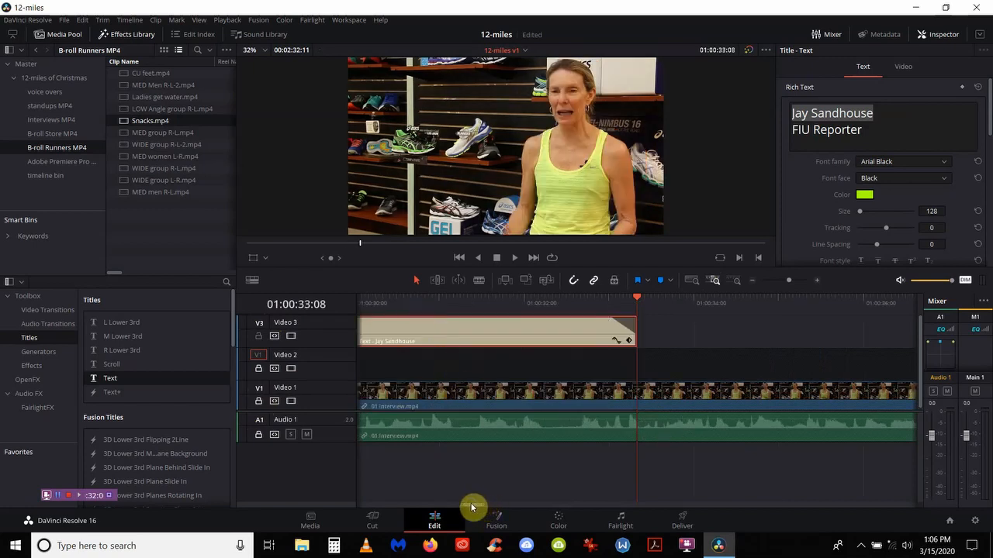
Step: Replace the title's name line with the first interviewee's name
drag(472, 504, 463, 502)
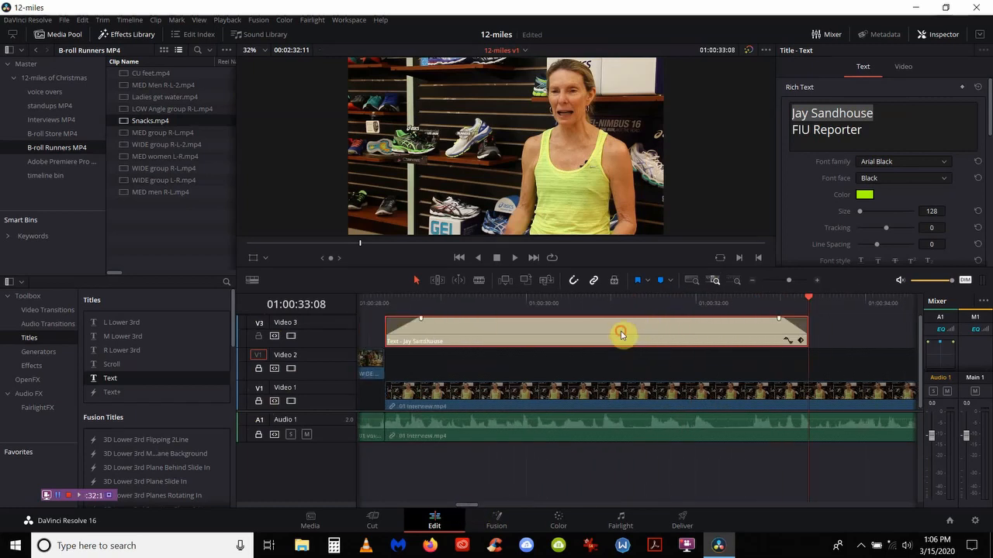
click(875, 110)
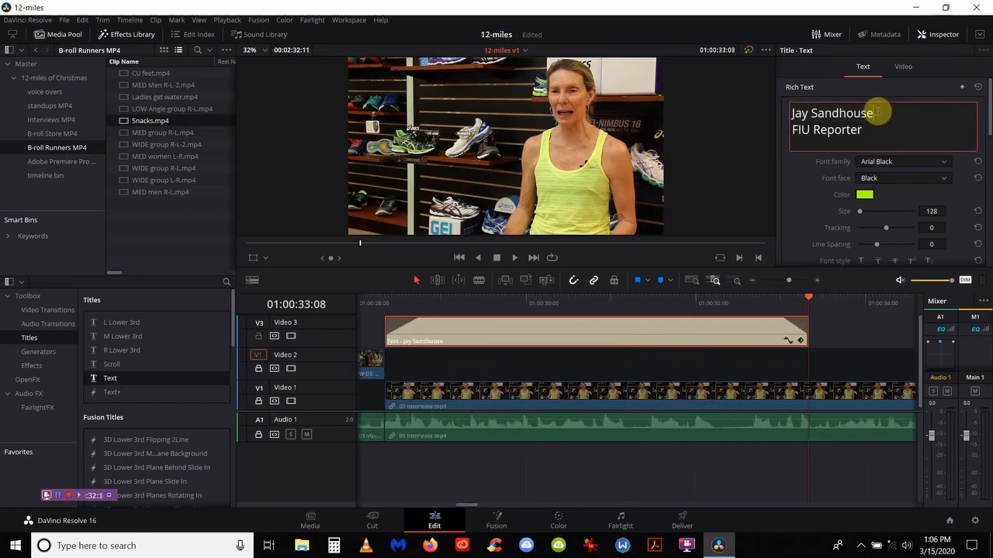
key(BackSpace)
key(BackSpace)
key(BackSpace)
key(BackSpace)
key(BackSpace)
key(BackSpace)
key(BackSpace)
key(BackSpace)
key(BackSpace)
key(BackSpace)
key(BackSpace)
key(BackSpace)
key(BackSpace)
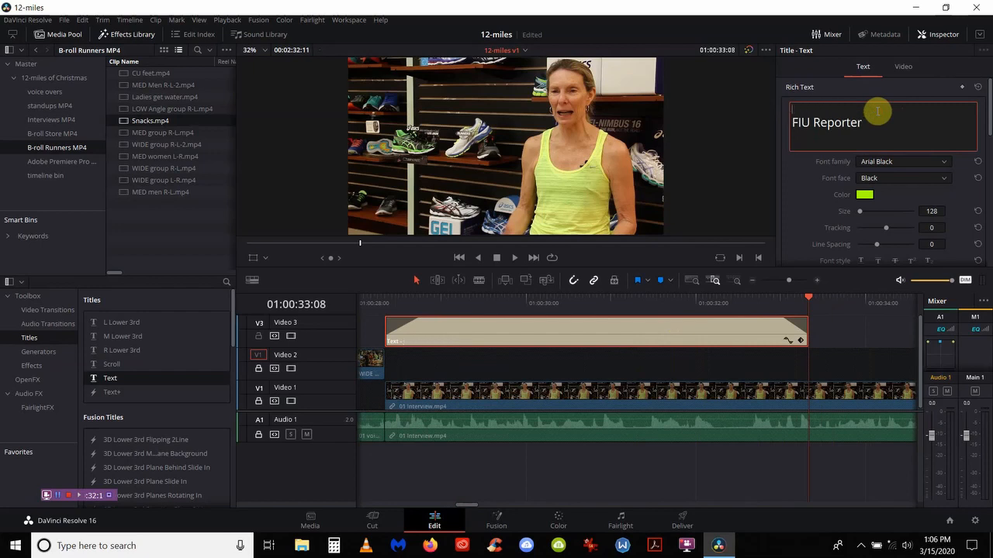
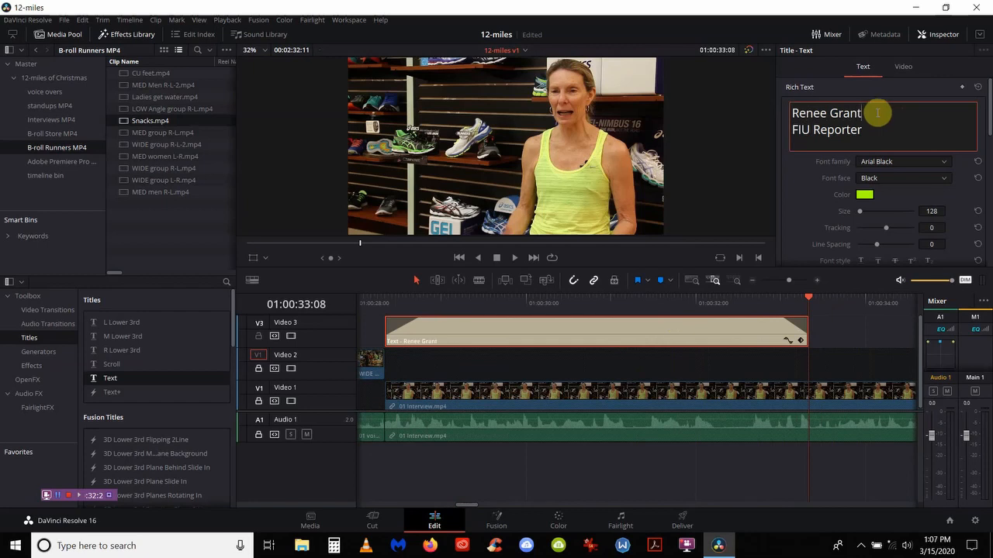
Step: Change the second line from 'FIU Reporter' to 'Founder of Runners' Depot' and preview it
click(866, 130)
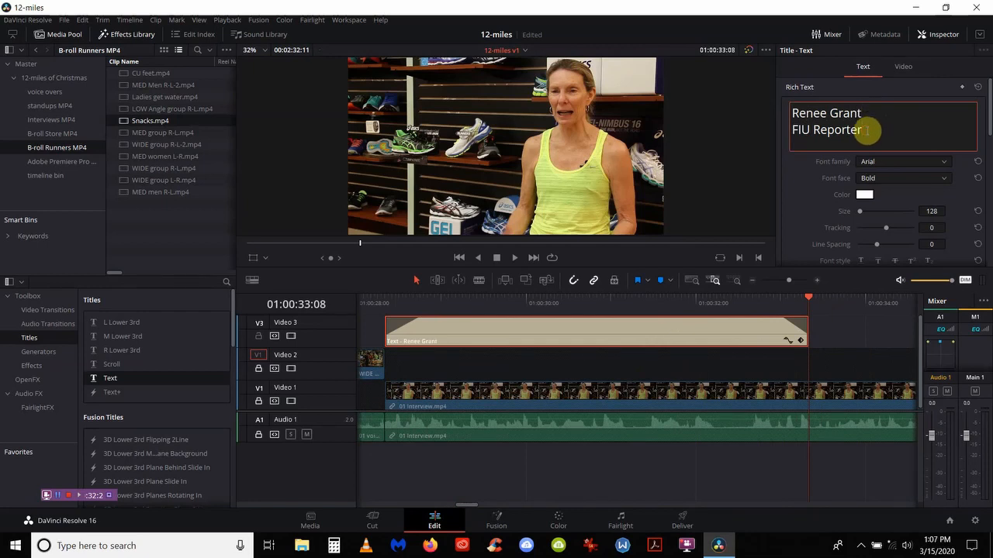
key(BackSpace)
key(BackSpace)
key(BackSpace)
key(BackSpace)
key(BackSpace)
key(BackSpace)
key(BackSpace)
key(BackSpace)
key(BackSpace)
key(BackSpace)
text(ounder Runners')
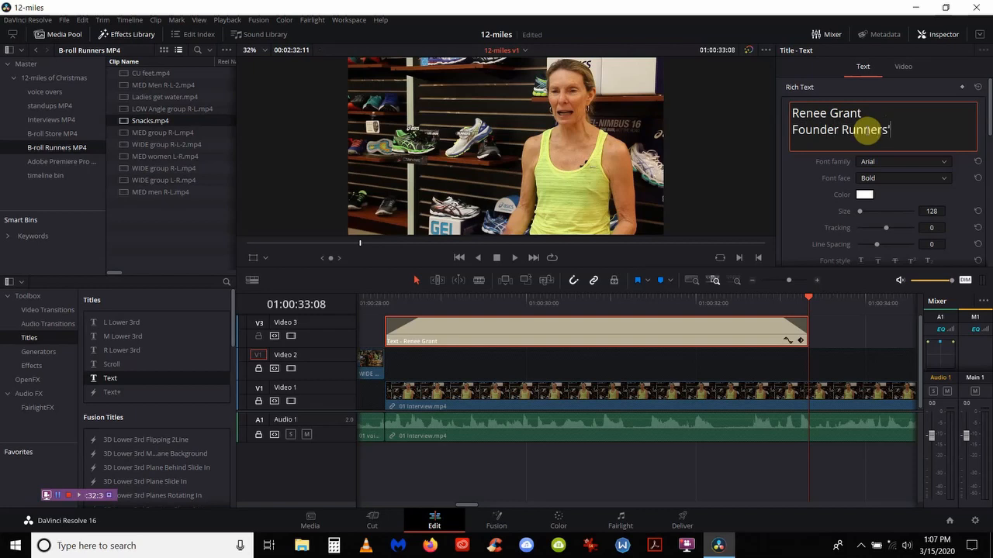
text( Depot)
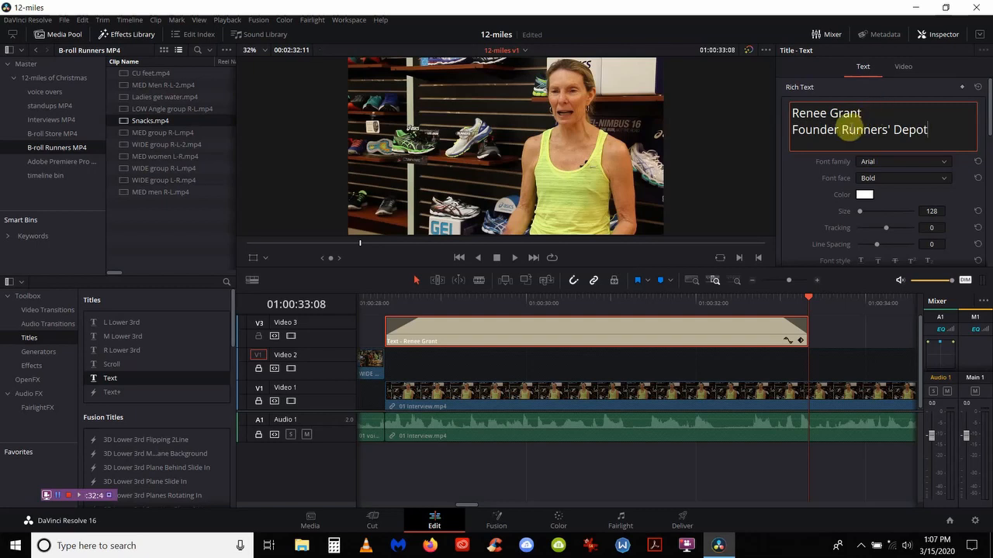
click(842, 129)
text(of)
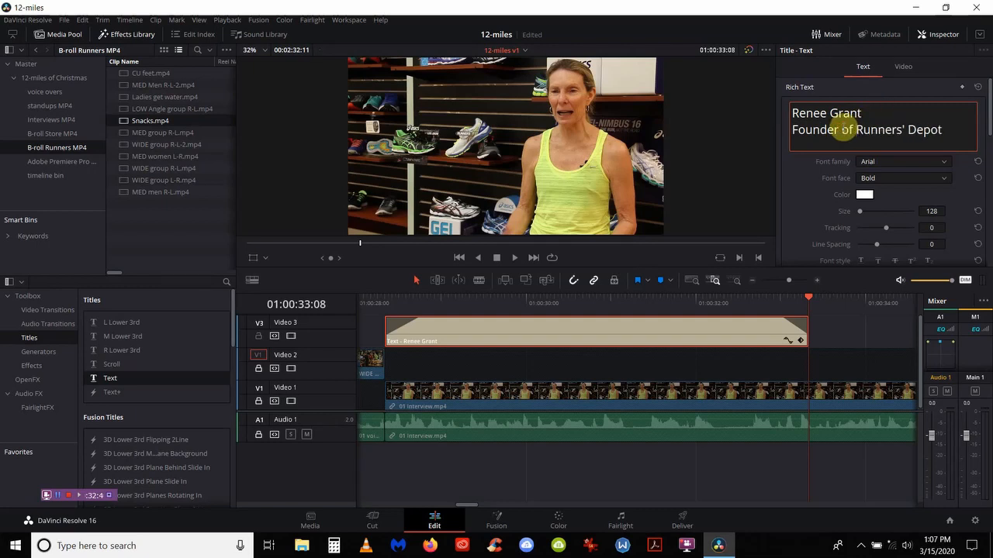
click(555, 301)
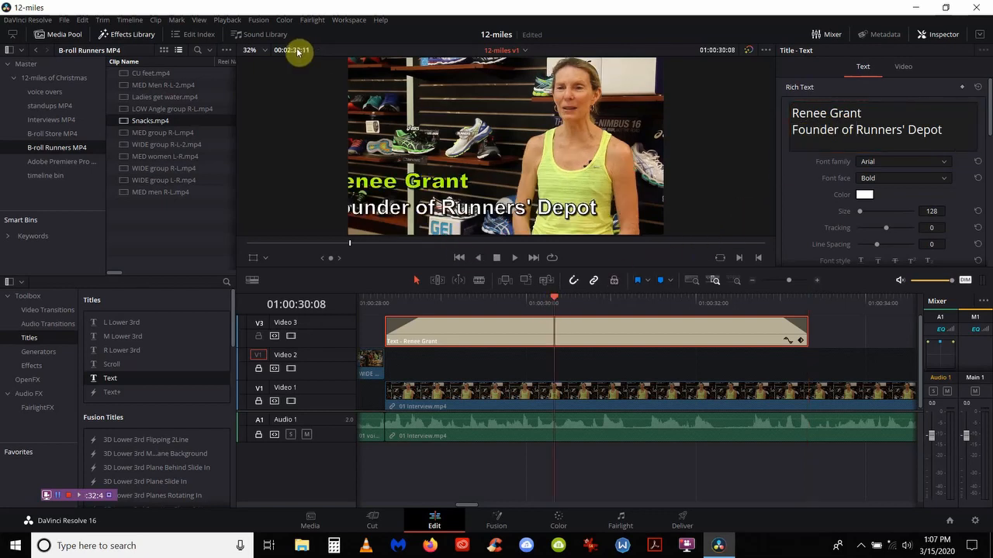
Step: Nudge the name title right in the viewer until both lines fit inside the frame
click(416, 281)
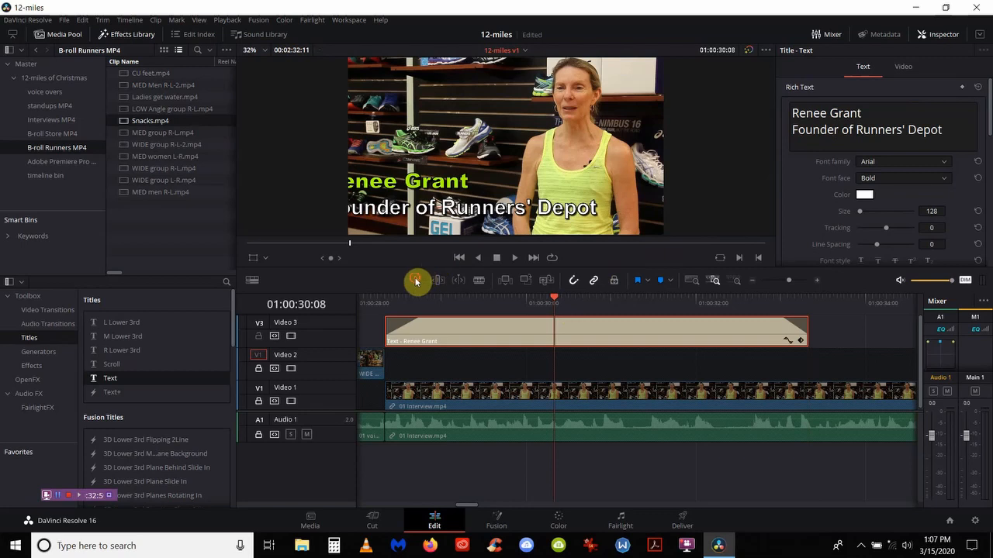
click(376, 186)
drag(376, 186, 404, 189)
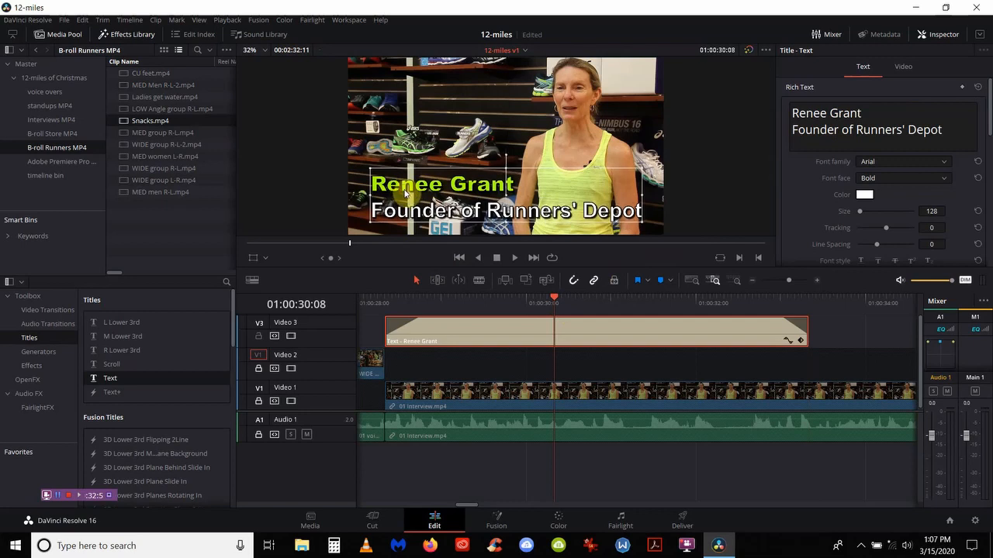
click(605, 337)
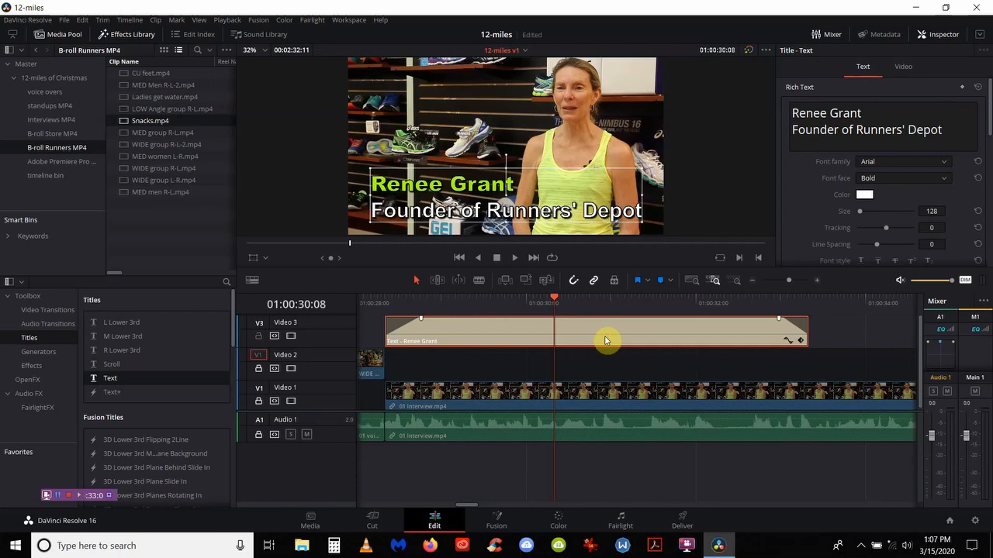
Step: Paste a copy of the name title onto Video 3 at the second interview, near 01:01:16
click(687, 283)
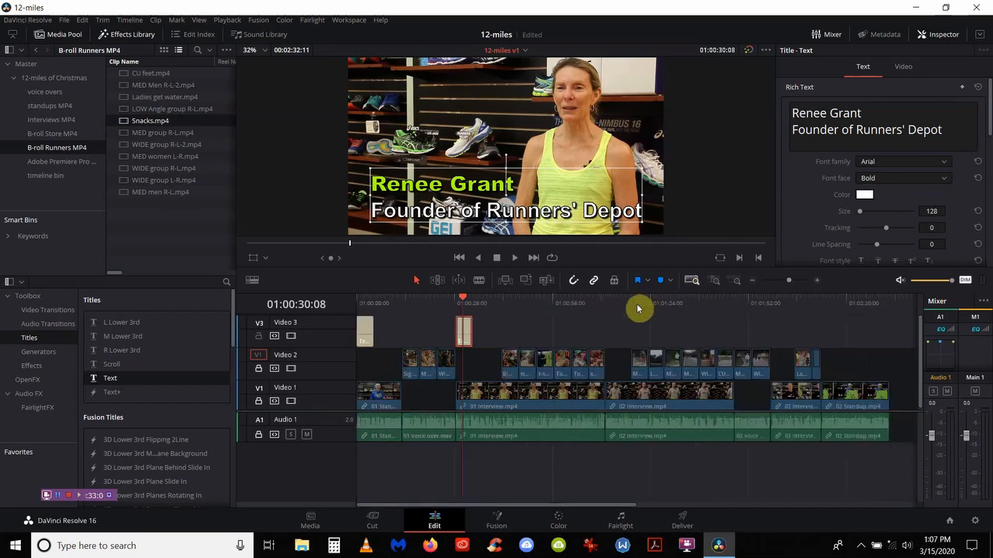
right_click(606, 311)
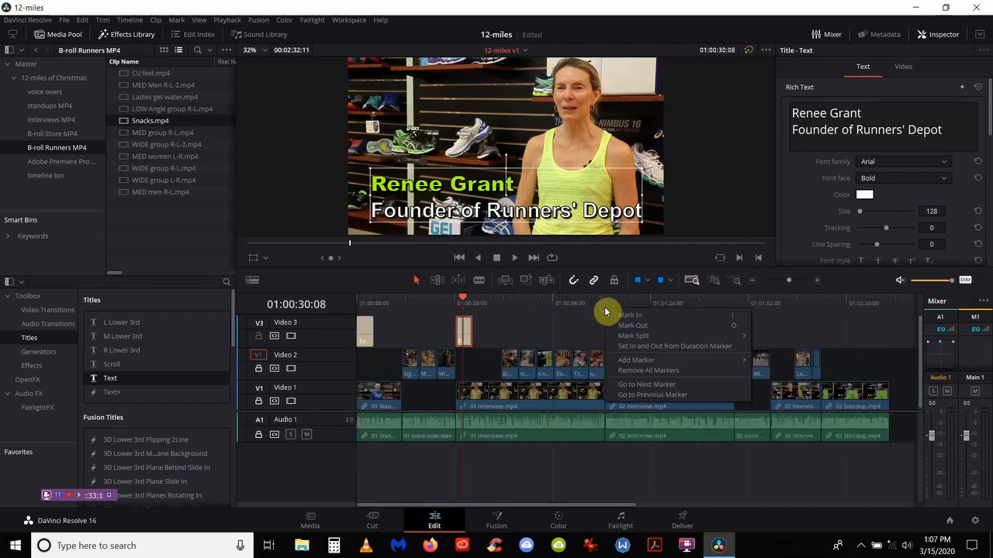
click(602, 308)
right_click(601, 307)
click(596, 296)
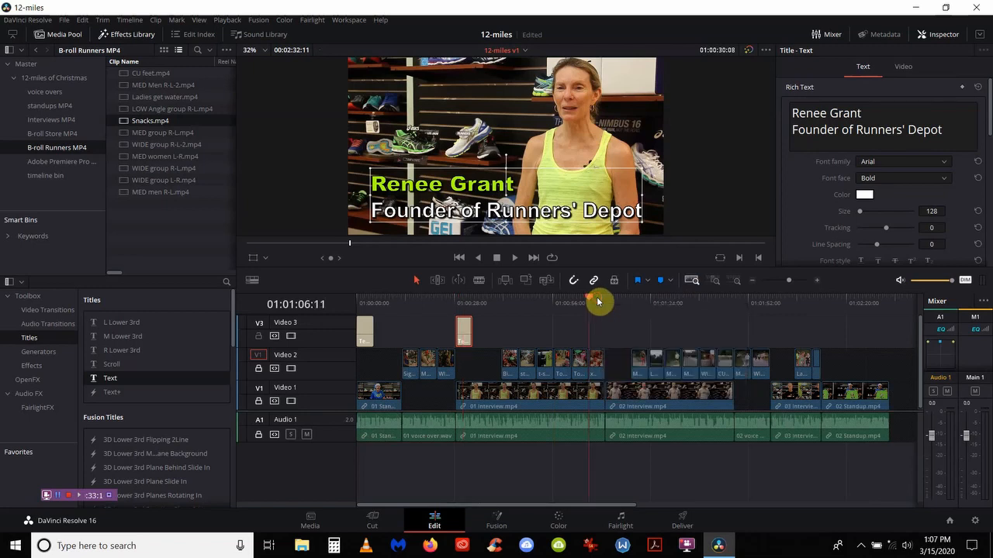
click(604, 301)
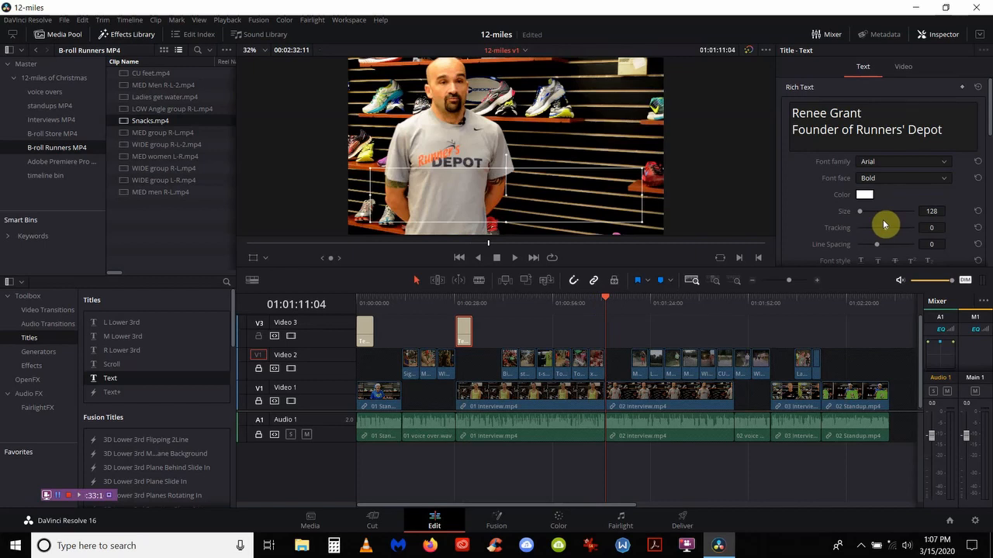
key(ctrl+v)
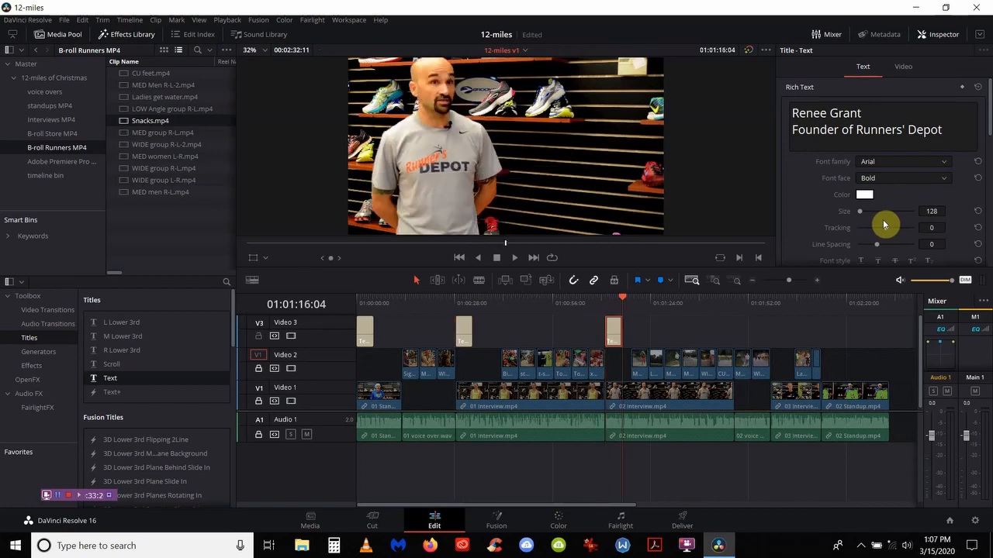
click(713, 282)
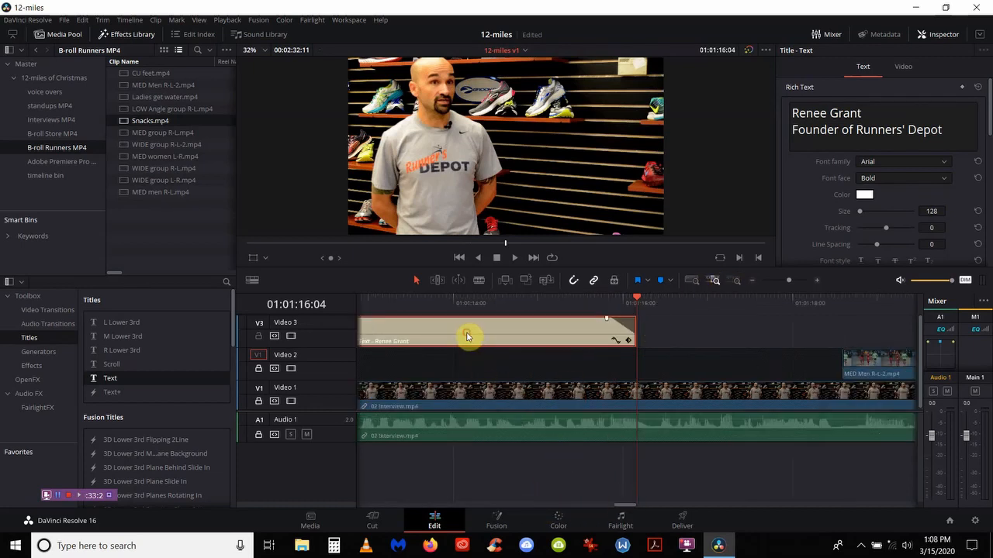
Step: Replace the copied title's name with the second interviewee's name
click(861, 114)
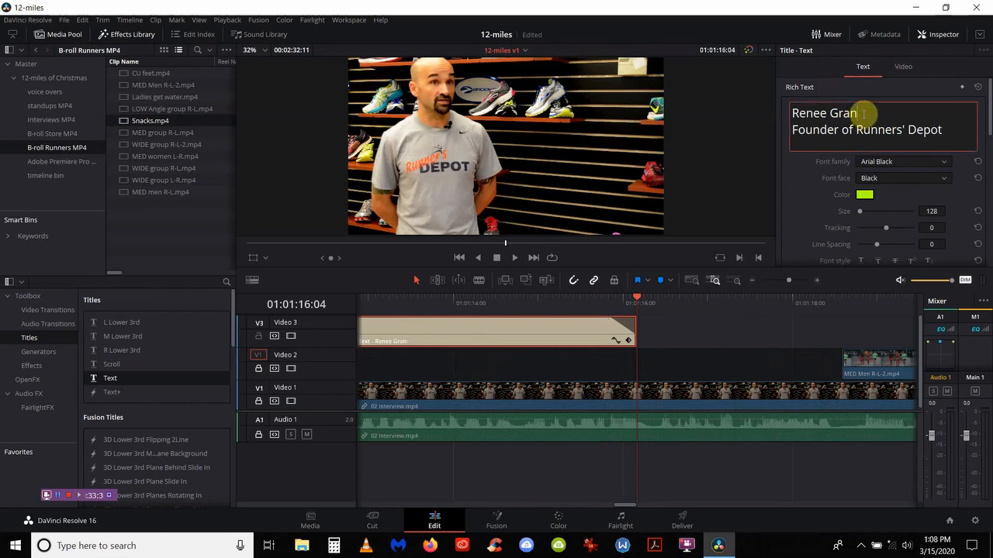
key(BackSpace)
key(BackSpace)
key(BackSpace)
key(BackSpace)
key(BackSpace)
key(BackSpace)
key(BackSpace)
key(BackSpace)
key(BackSpace)
key(BackSpace)
key(BackSpace)
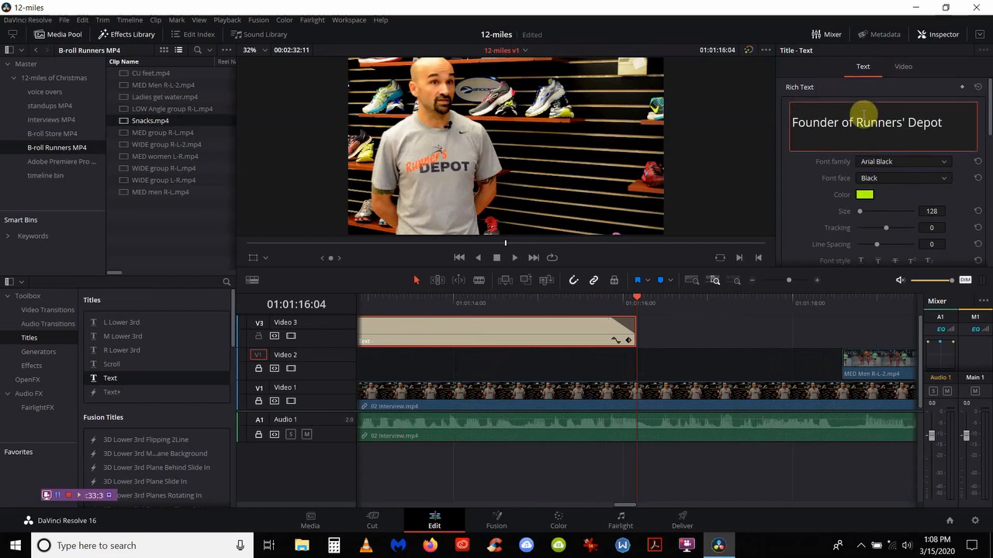
key(Return)
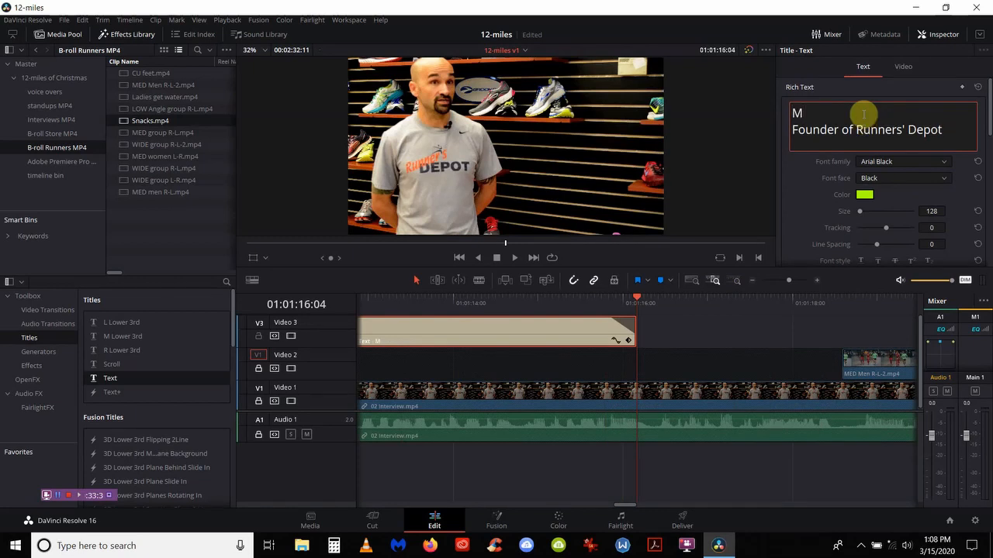
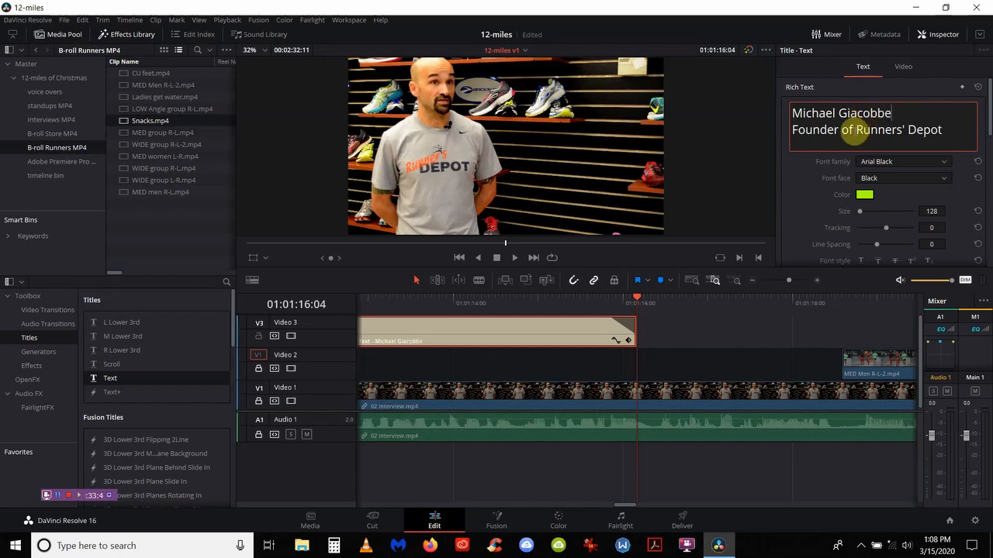
Step: Change the role line to 'Manager of Runners' Depot' and preview it over the interview
click(853, 130)
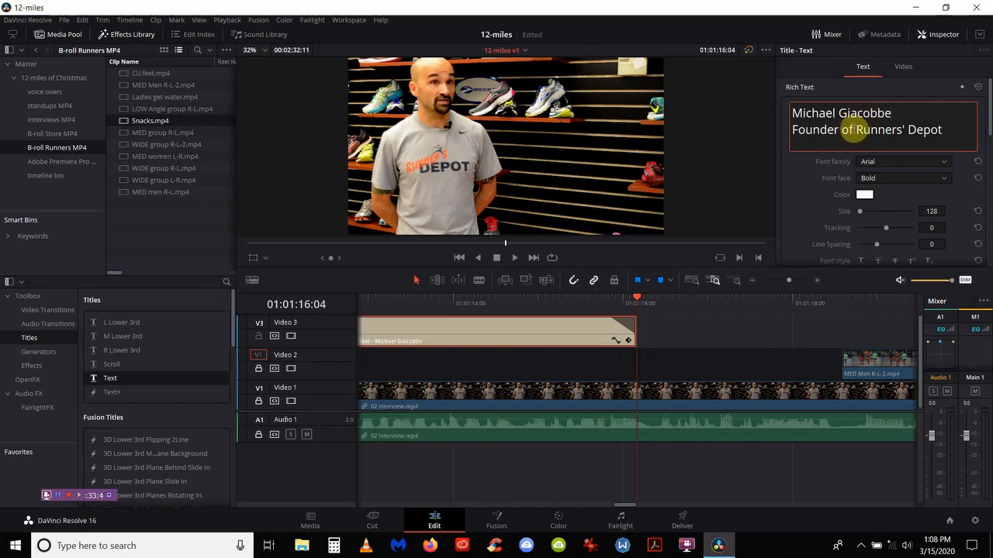
key(BackSpace)
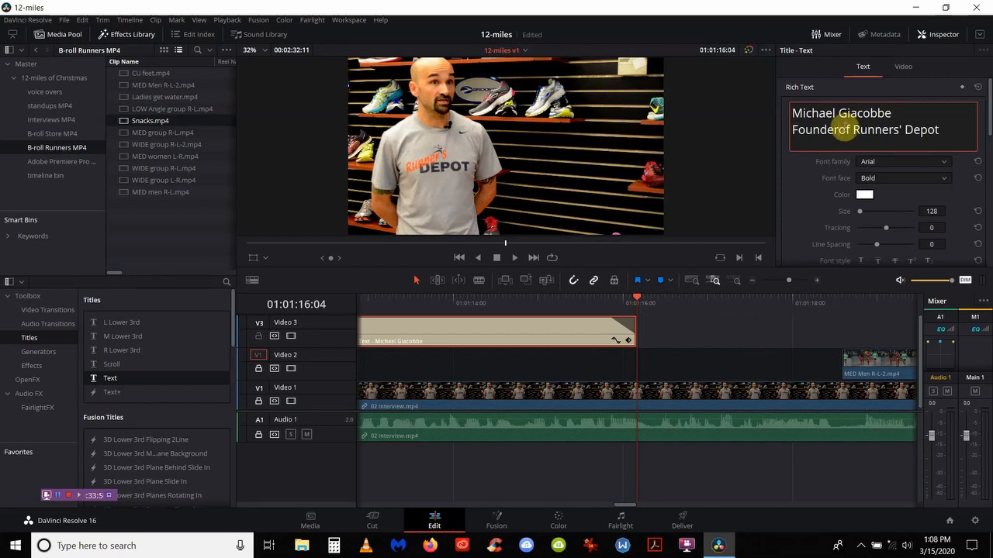
key(BackSpace)
key(BackSpace)
key(BackSpace)
key(BackSpace)
key(BackSpace)
key(BackSpace)
key(BackSpace)
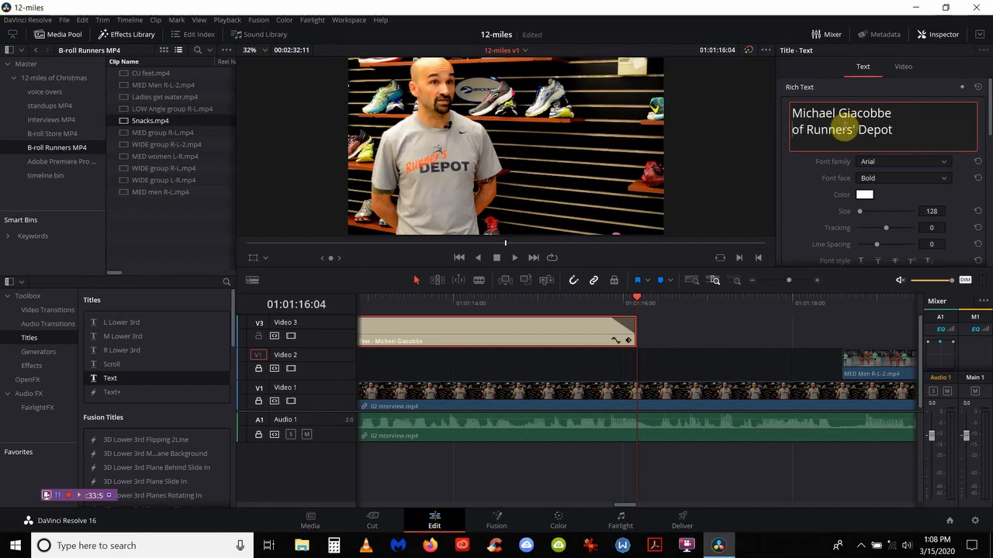
text(Ma)
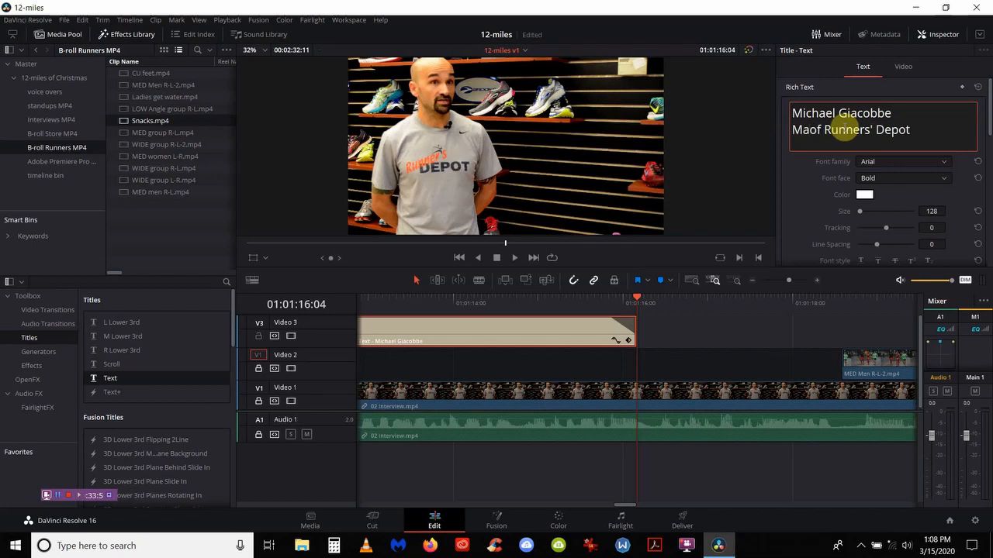
text(na)
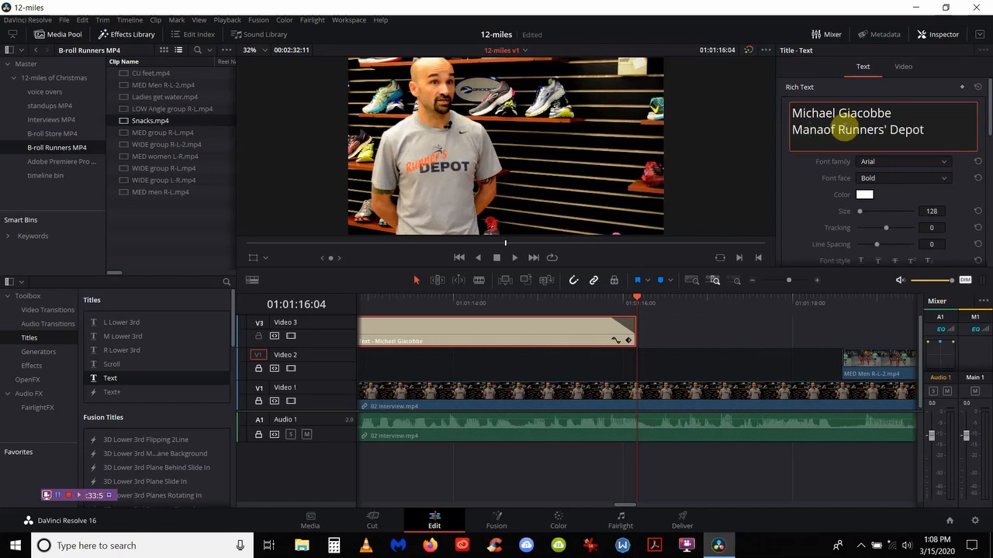
text(ger)
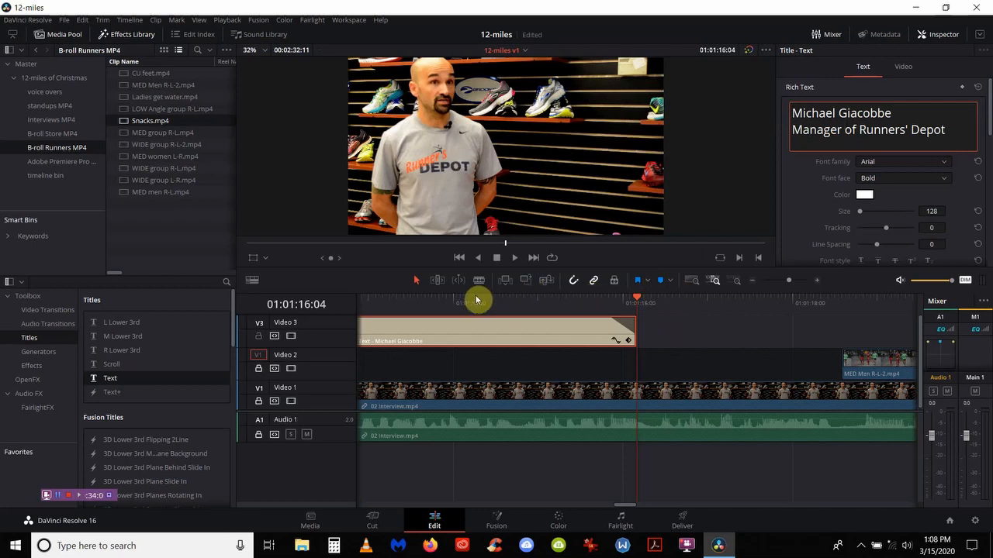
drag(476, 300, 471, 300)
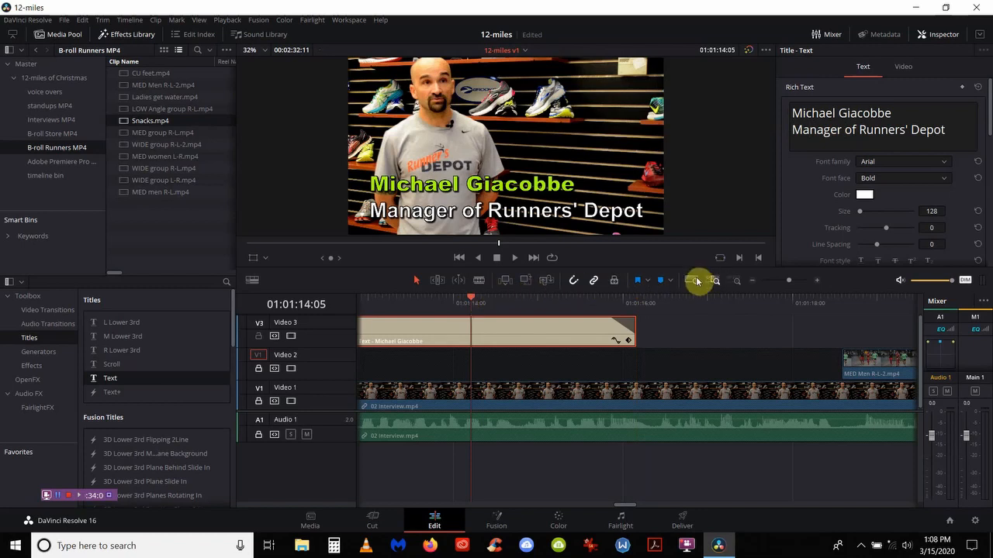
Step: Zoom out, jump to the next title clip near 01:02:03, and zoom in on it
click(692, 281)
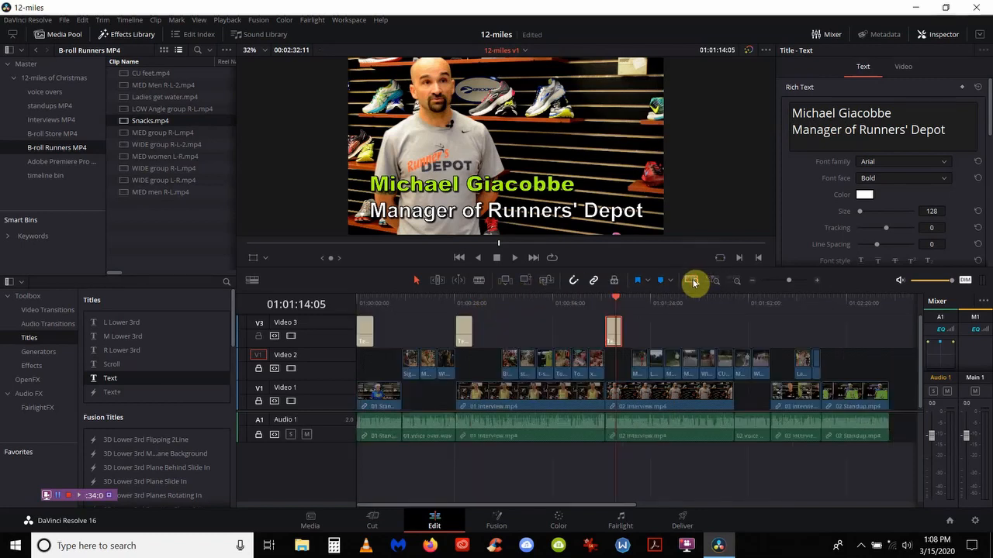
click(766, 303)
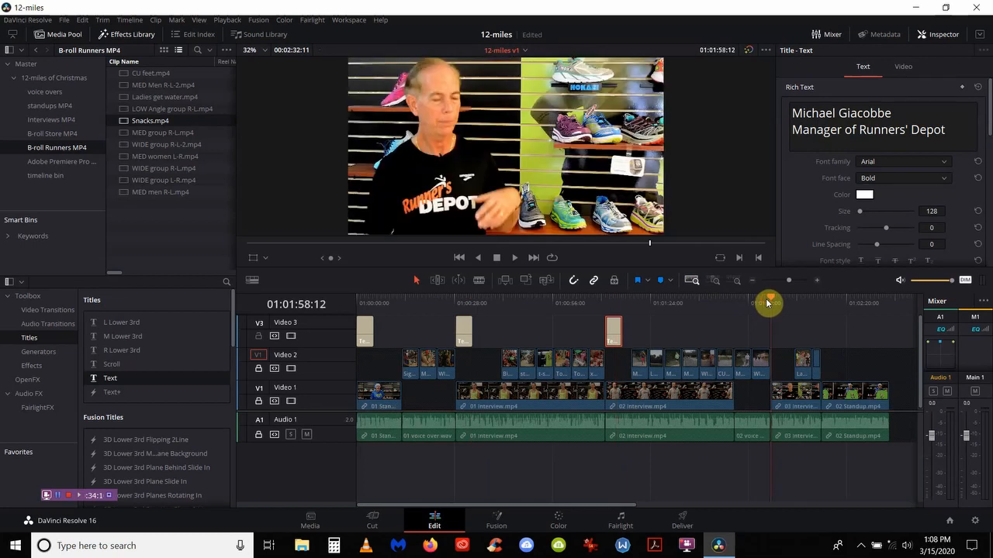
click(712, 281)
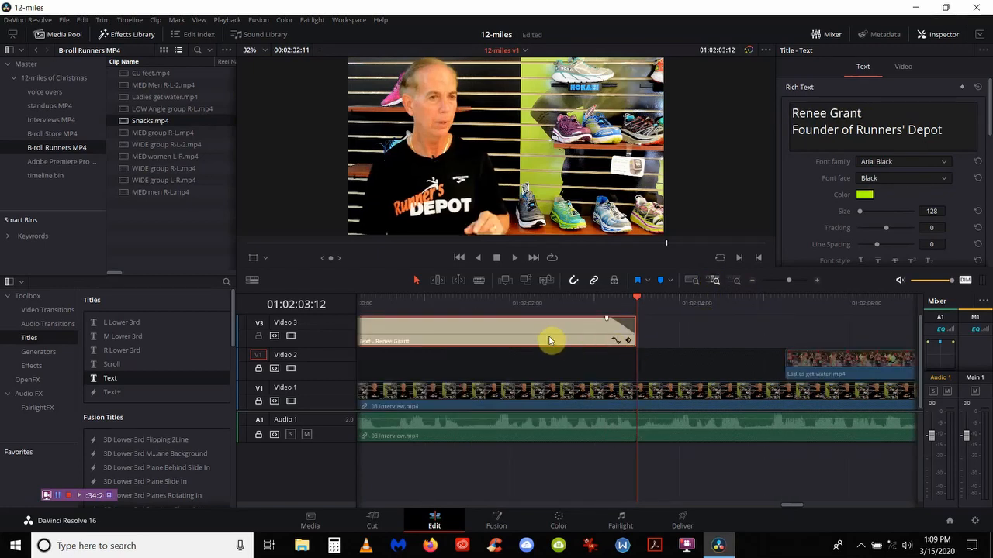
Step: Replace the title's name with the third interviewee's name
click(861, 115)
key(BackSpace)
key(BackSpace)
key(BackSpace)
key(BackSpace)
key(BackSpace)
key(BackSpace)
key(BackSpace)
key(BackSpace)
key(BackSpace)
key(BackSpace)
key(BackSpace)
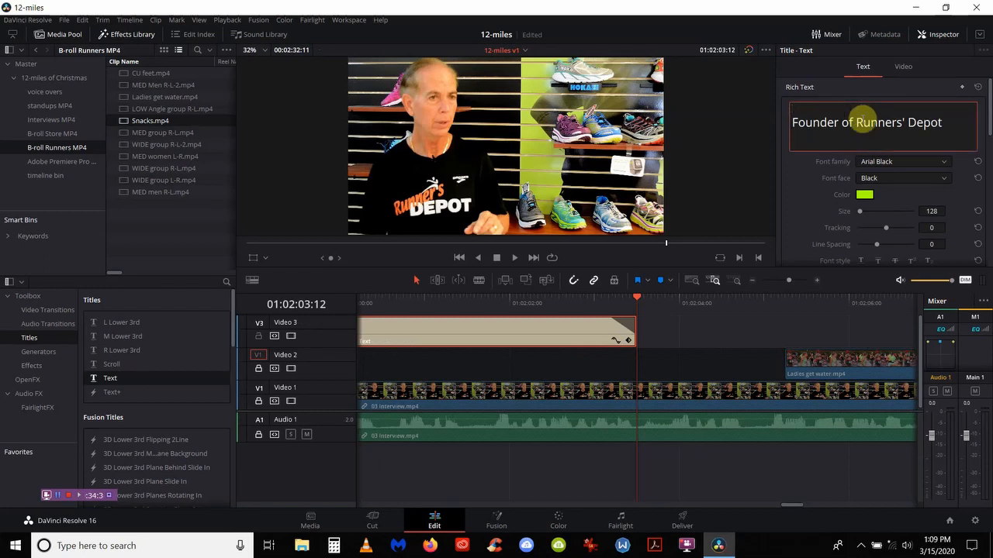
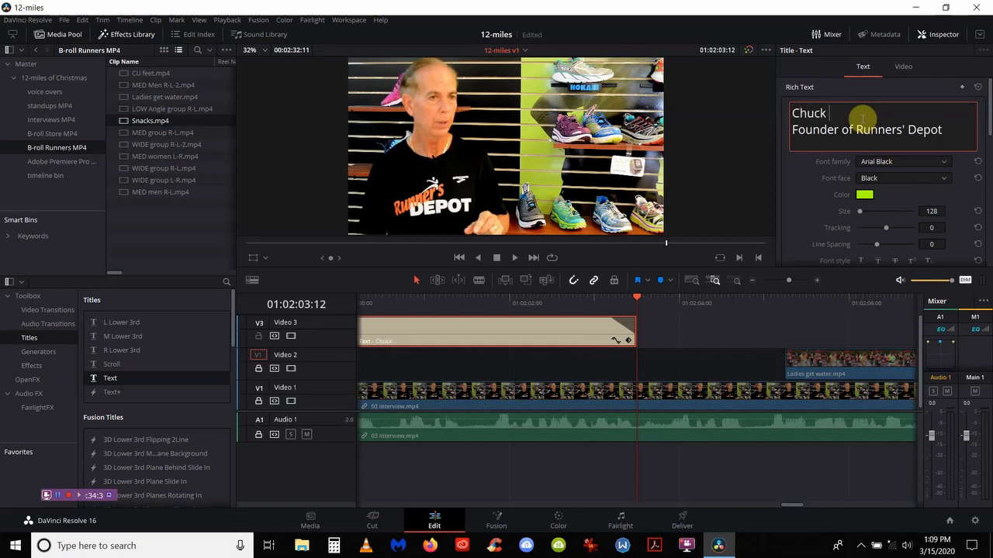
Step: Start replacing 'Founder' with 'Co-Owner' on the role line
click(853, 137)
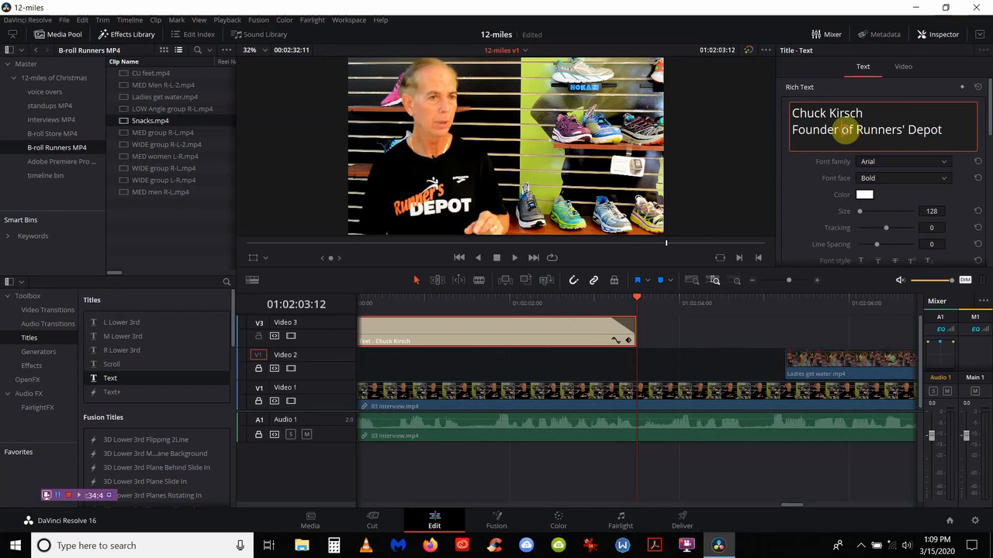
key(BackSpace)
key(BackSpace)
key(BackSpace)
key(BackSpace)
key(BackSpace)
key(BackSpace)
key(BackSpace)
key(BackSpace)
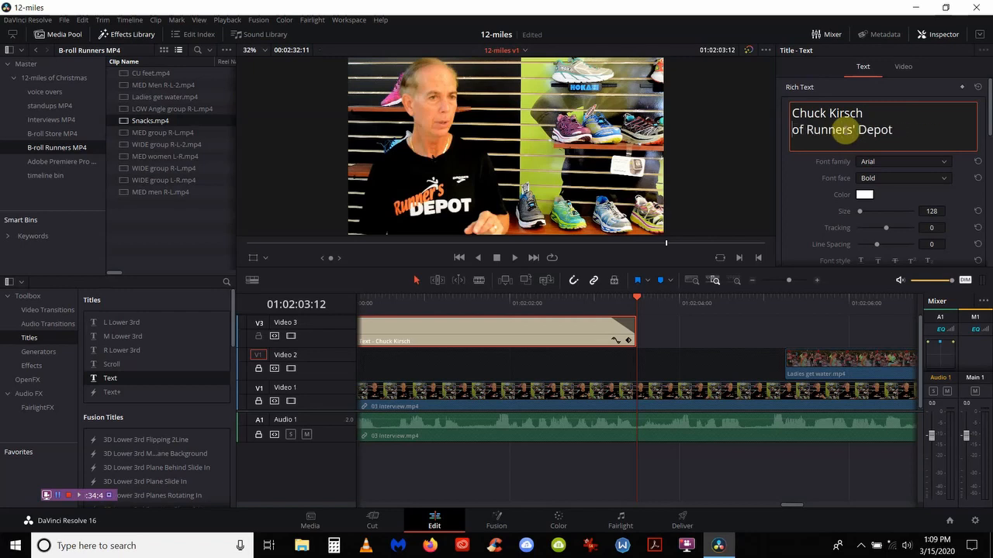
text(Co-)
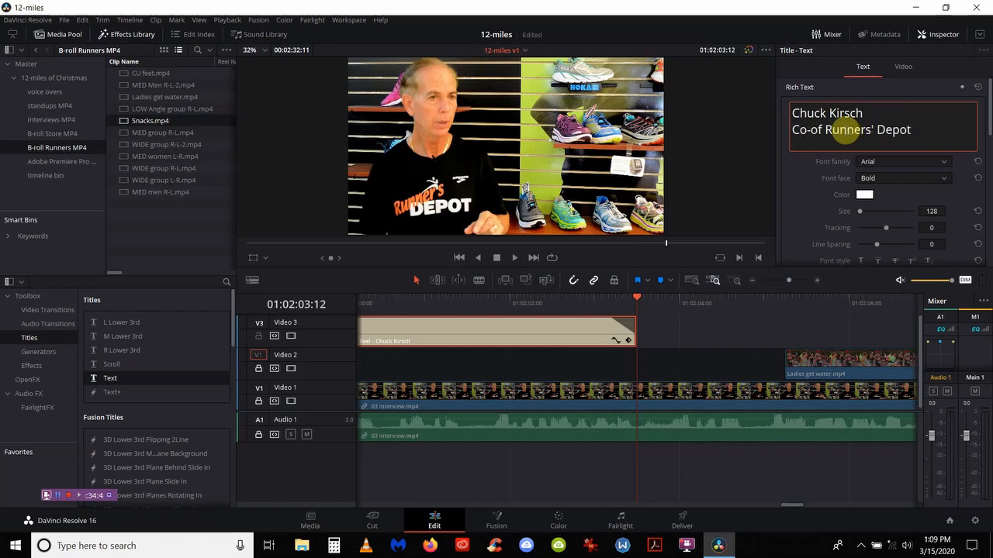
text(Ow)
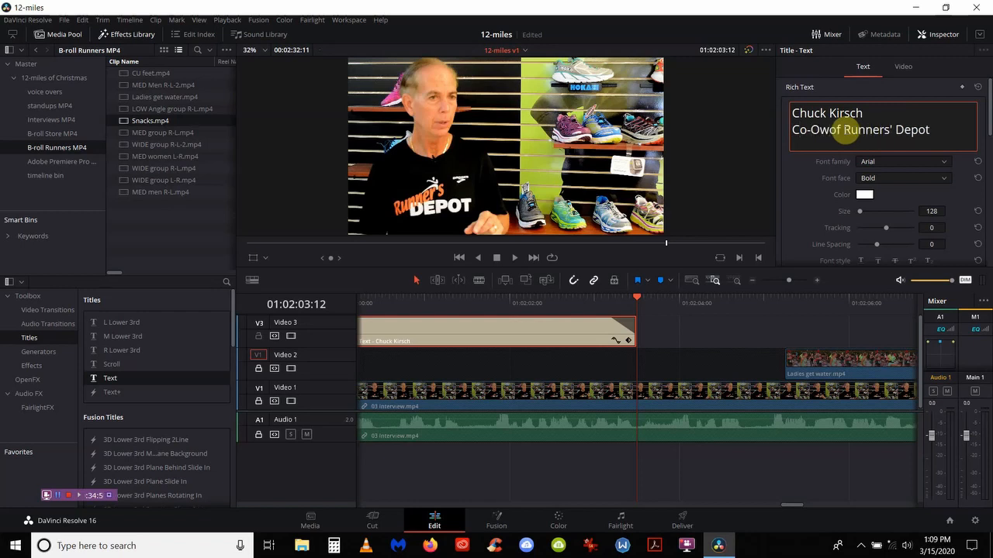
text(ner)
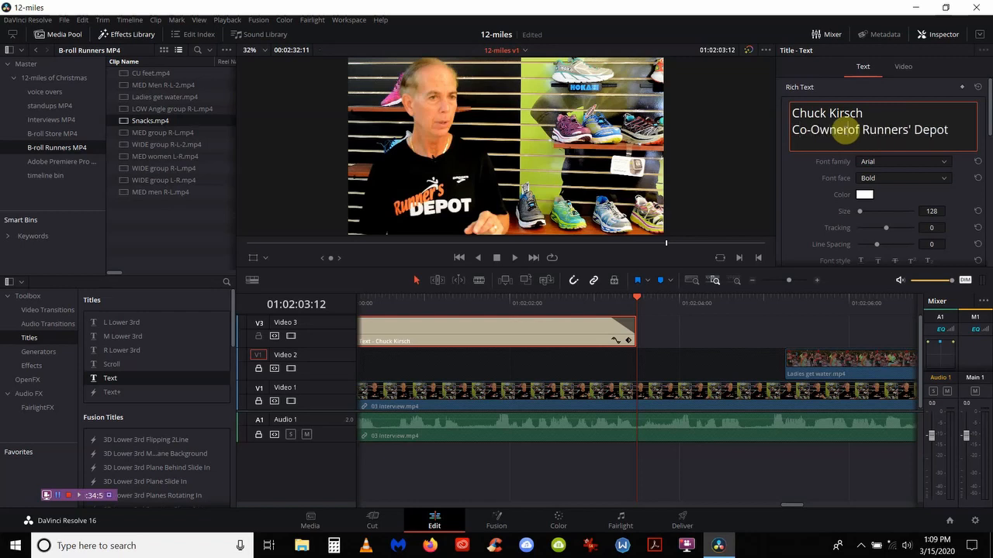
Step: Preview the 'Co-Owner of Runners' Depot' title, then zoom in on the closing stand-up clip
click(456, 300)
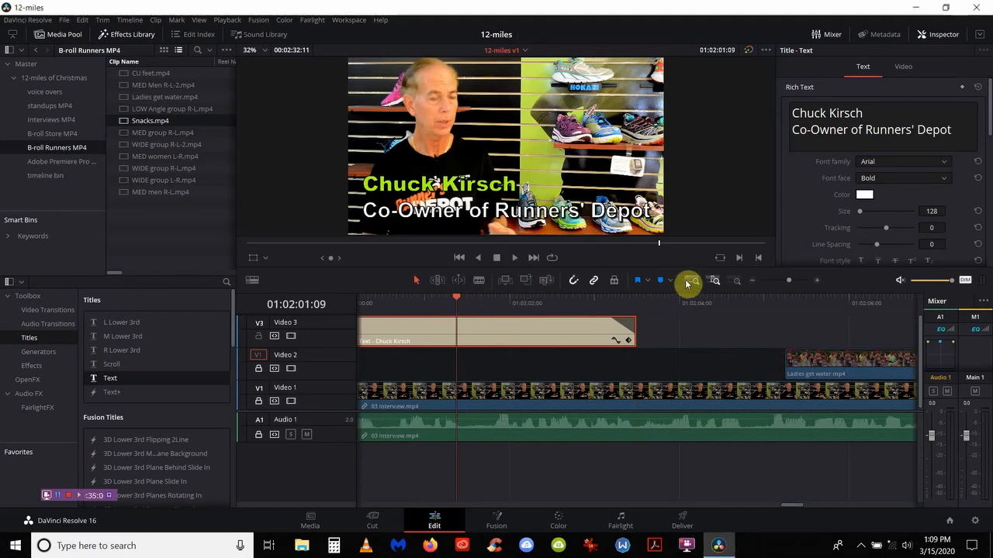
click(690, 281)
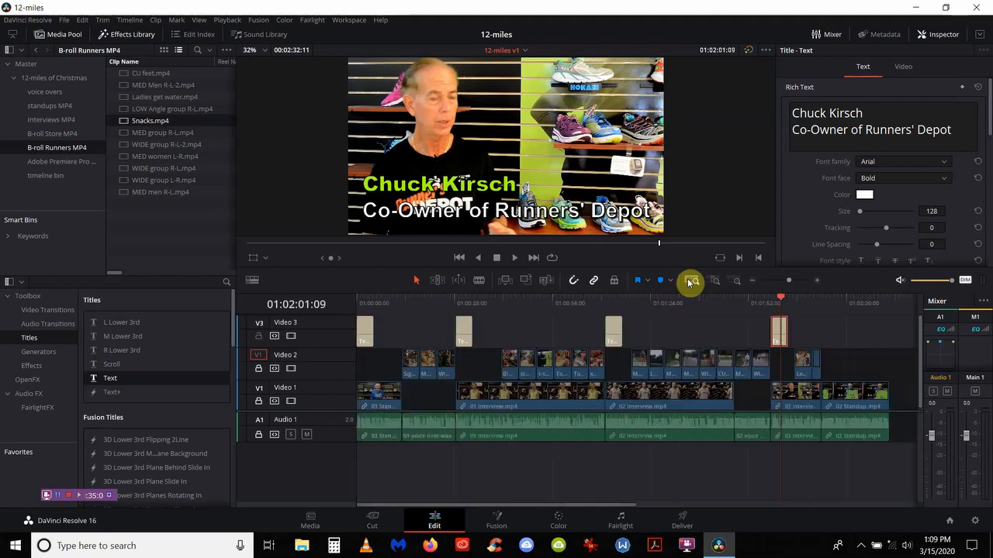
click(877, 299)
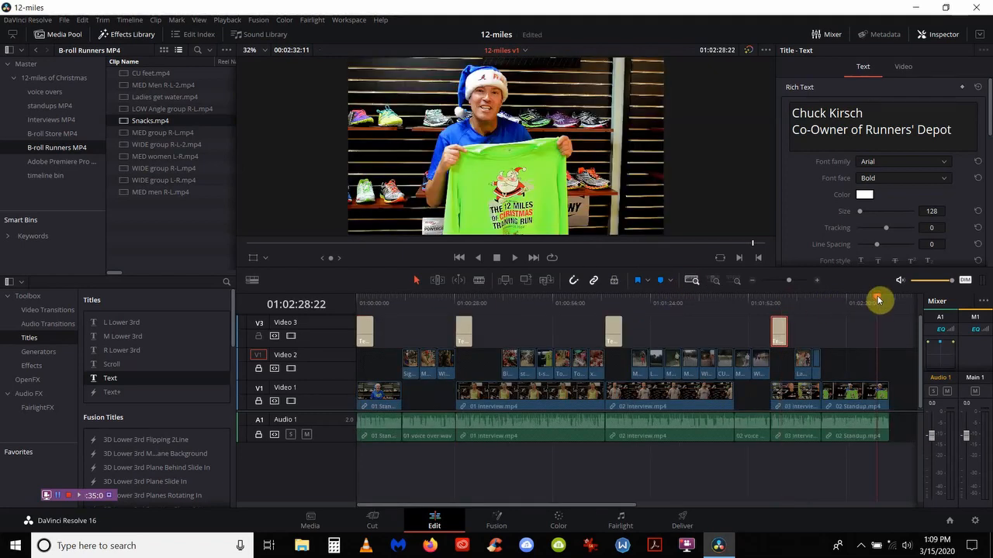
click(714, 280)
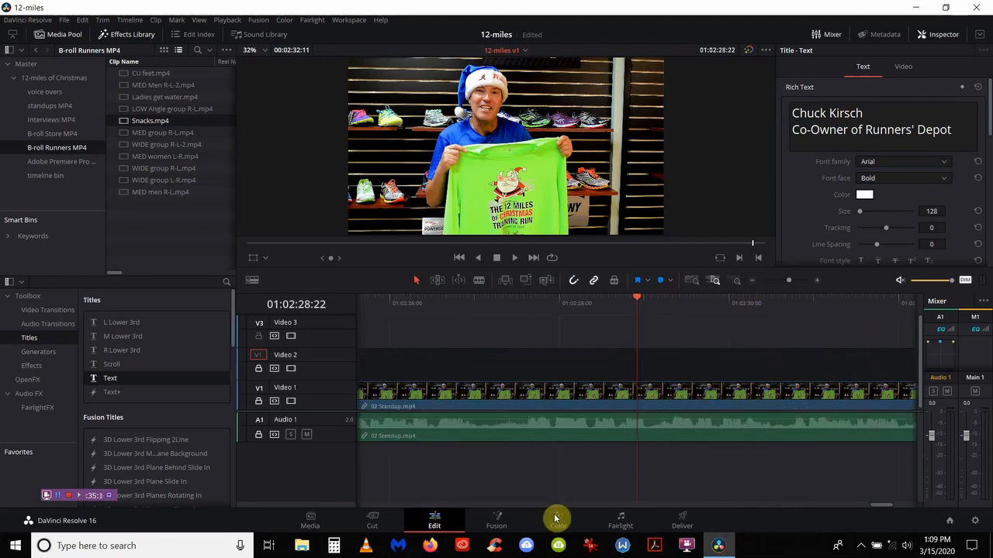
Step: Park the playhead on the last frame of 02 Standup and select the clip with its audio
right_click(897, 500)
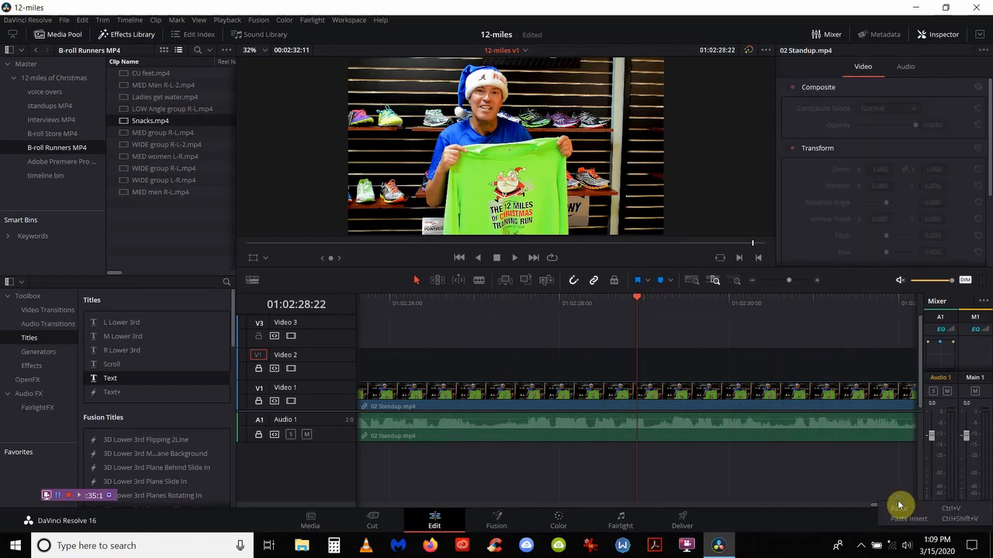
click(870, 501)
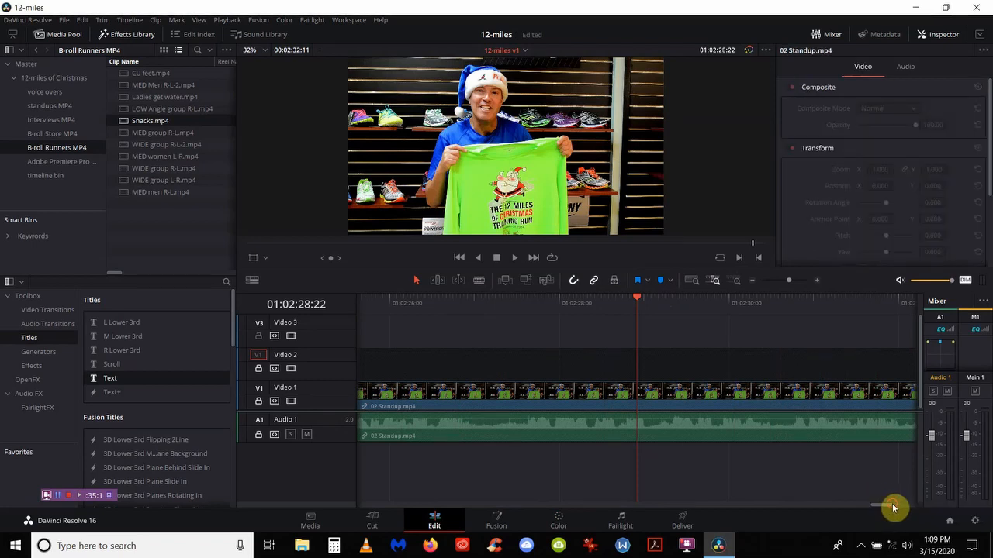
drag(895, 508, 898, 507)
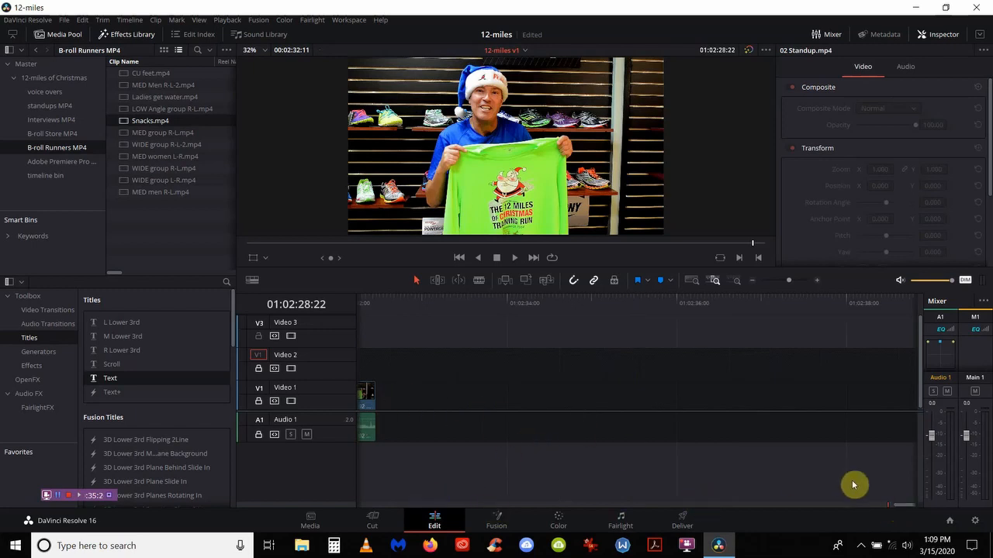
click(377, 301)
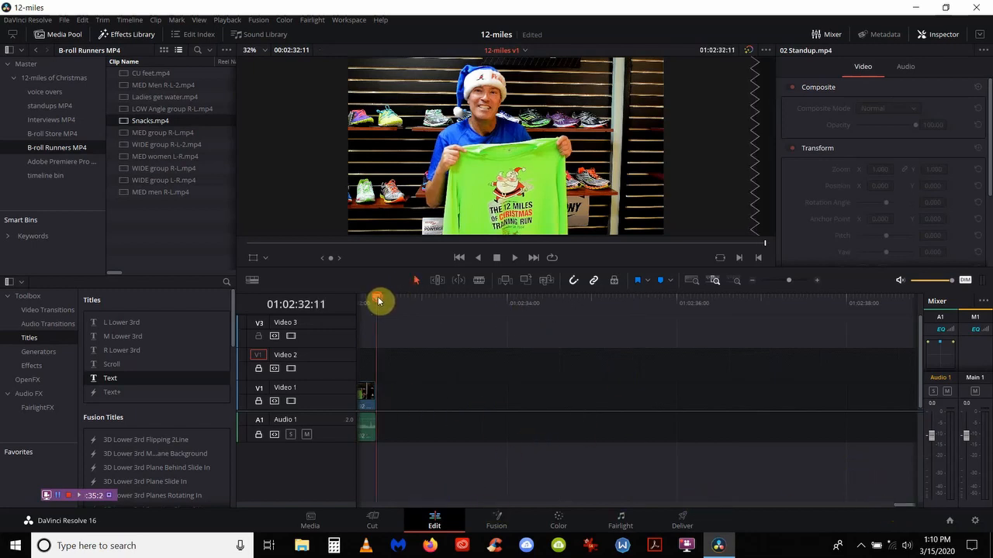
key(Left)
key(Left)
key(Left)
key(Left)
key(Left)
key(Left)
key(Left)
key(Left)
key(Left)
key(Left)
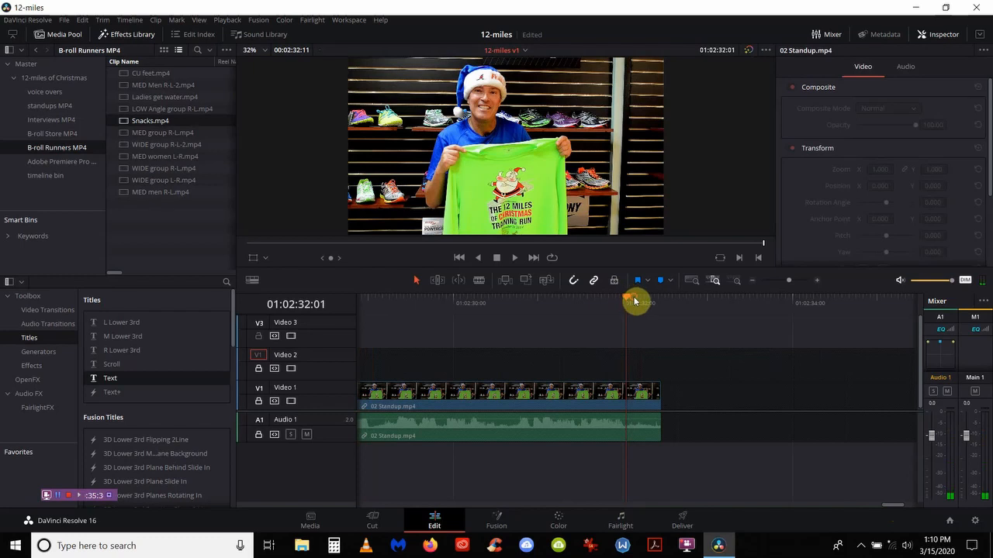
drag(626, 301, 660, 306)
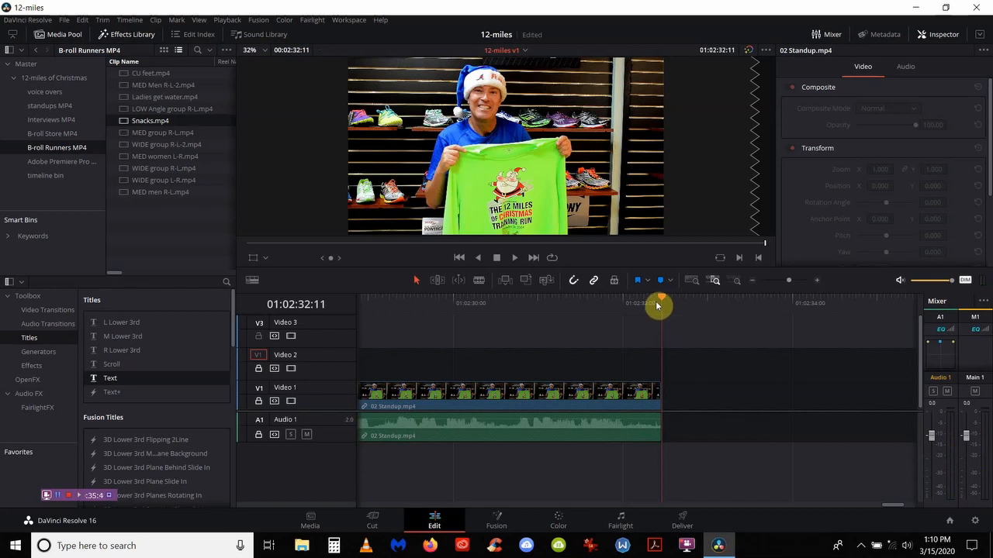
drag(655, 304, 620, 325)
key(Right)
key(Right)
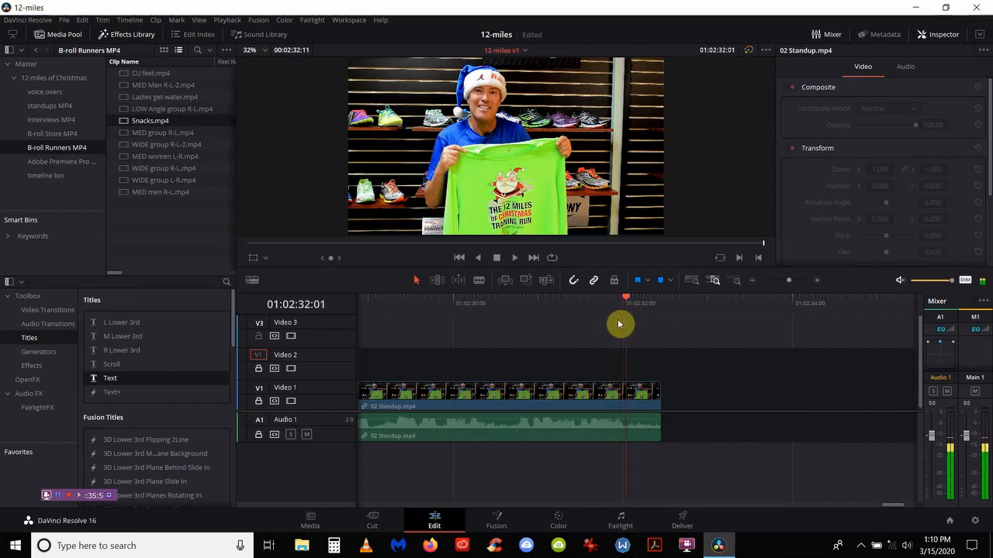
key(Right)
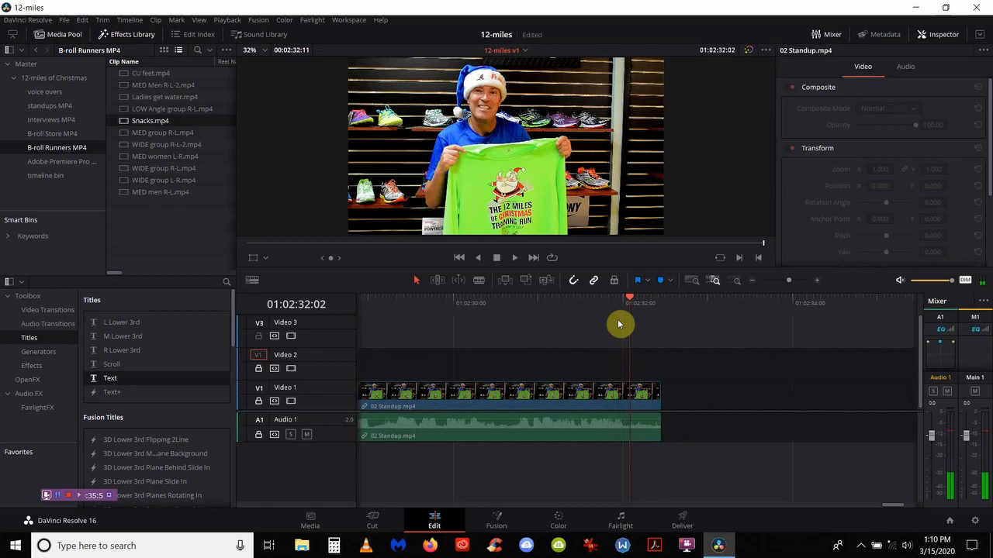
key(Left)
key(Left)
key(Left)
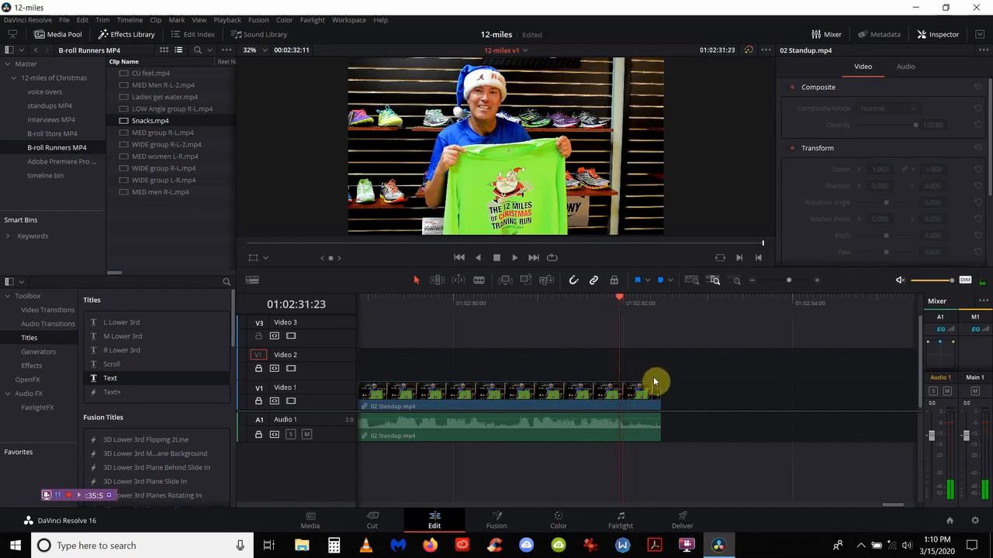
click(658, 387)
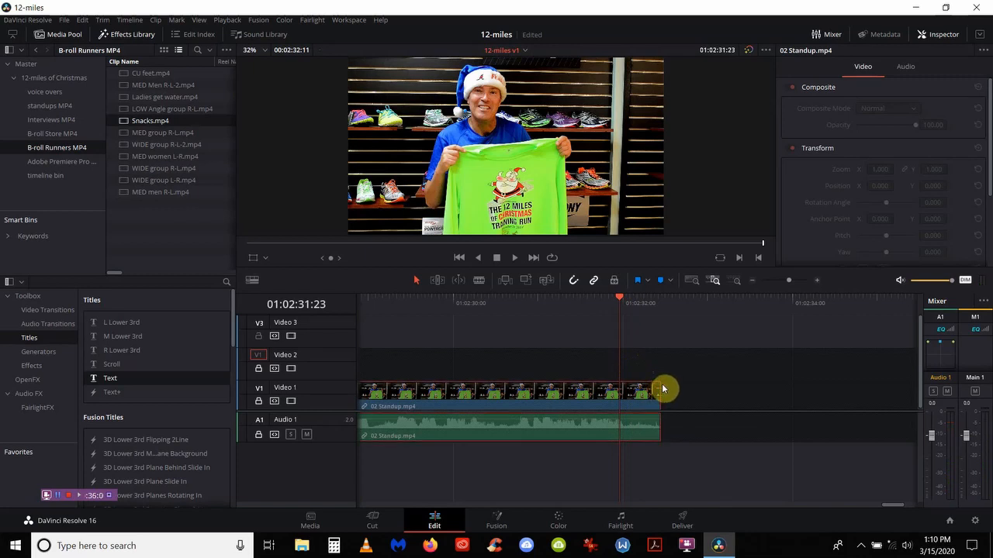
Step: Unlock V1 and A1 and fade out the end of the 02 Standup video
click(259, 401)
click(259, 434)
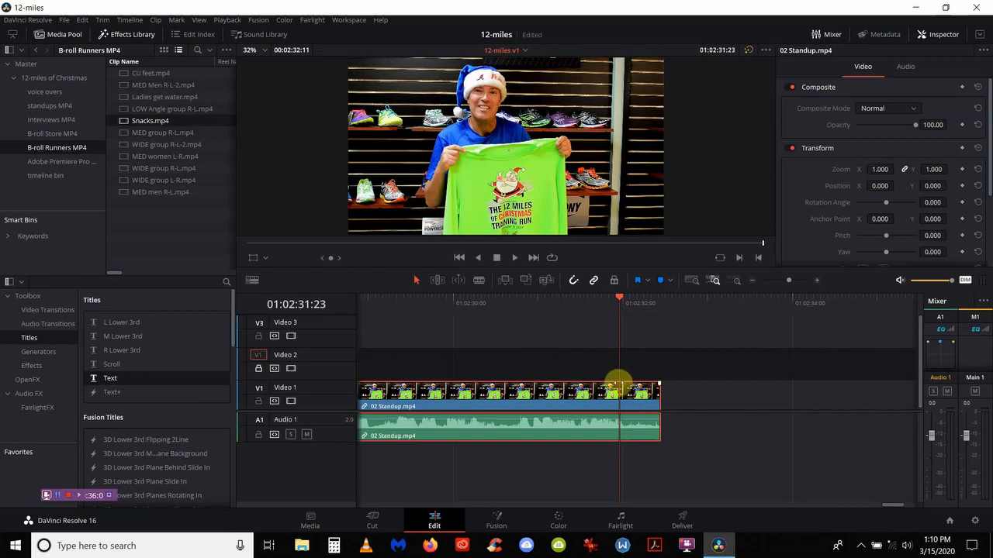
right_click(636, 387)
click(671, 397)
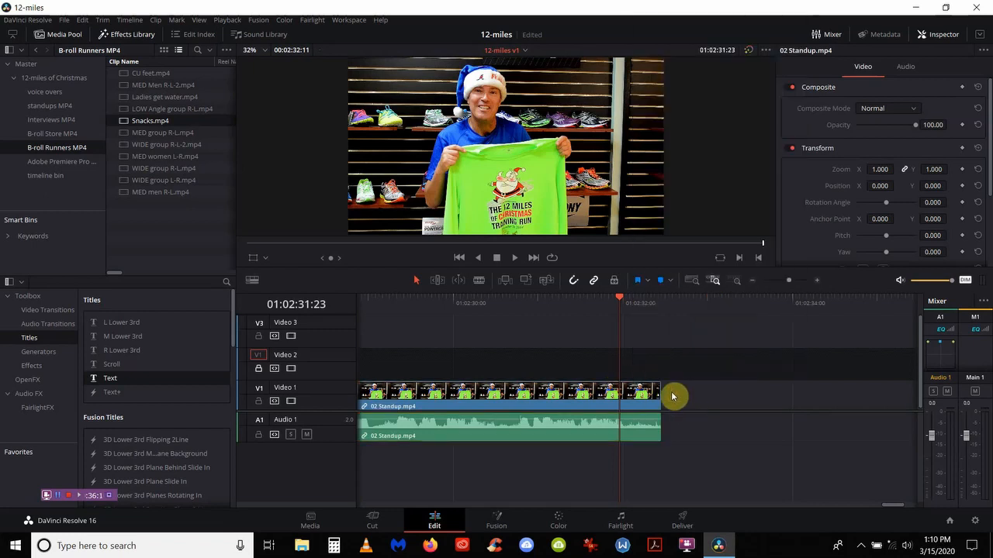
drag(658, 384, 619, 385)
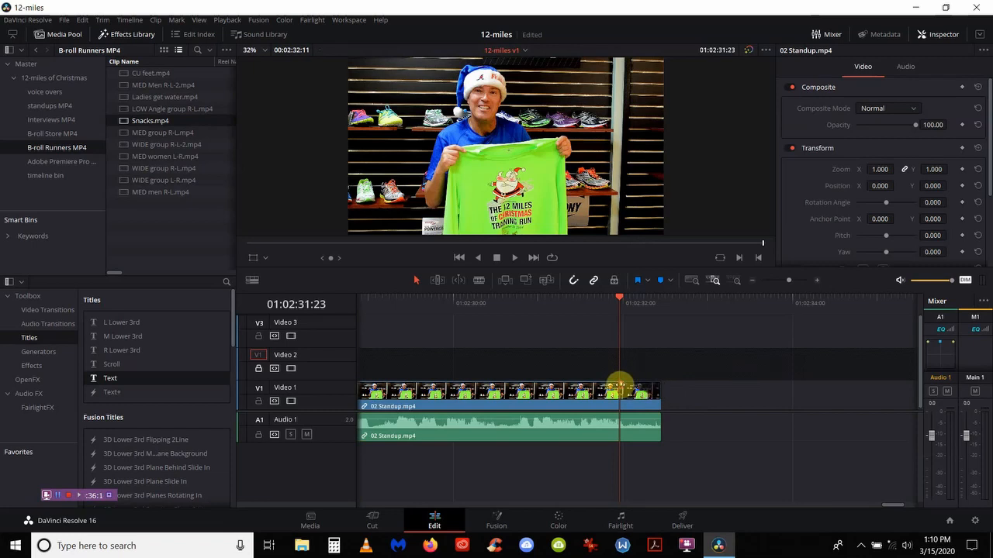
Step: Fade out the 02 Standup audio to the playhead and save the project
click(649, 424)
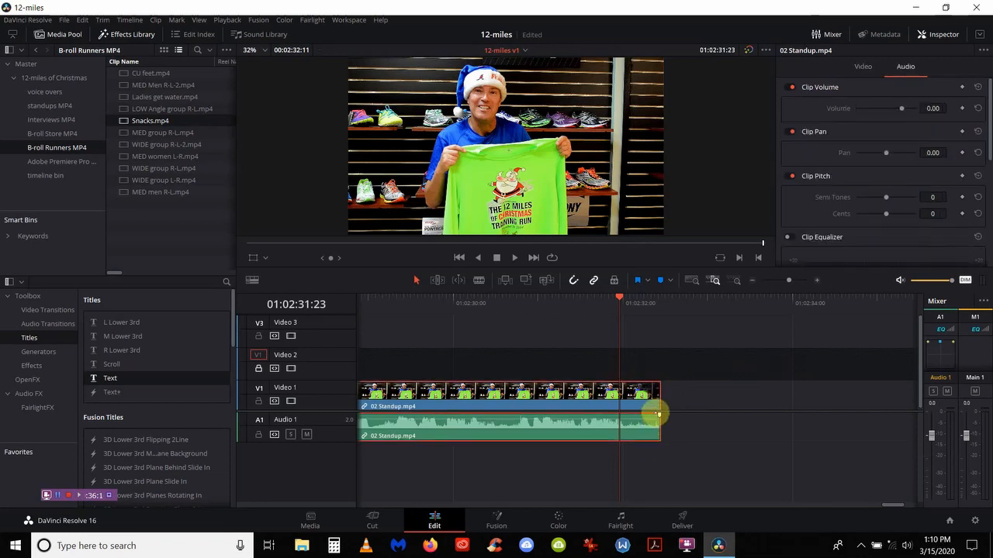
drag(659, 416, 622, 424)
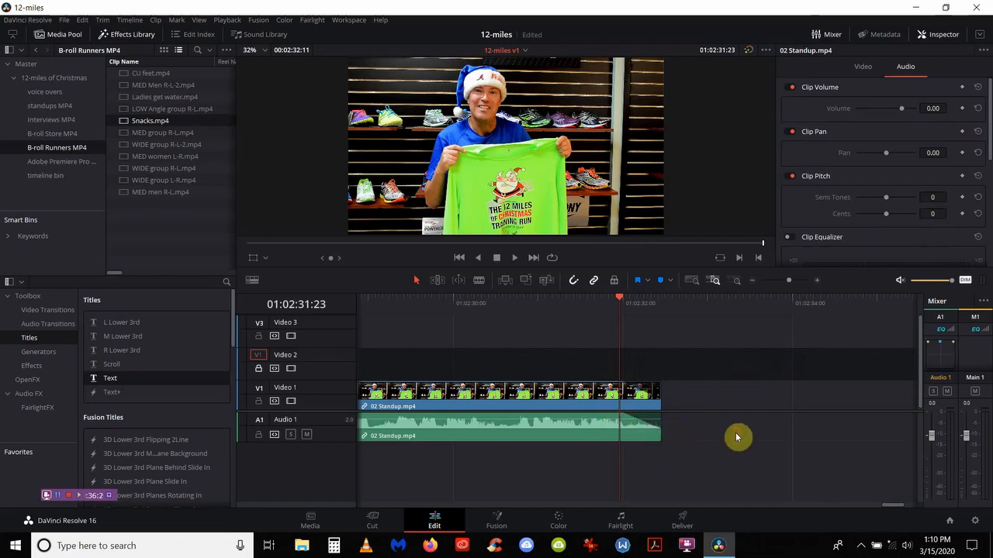
key(ctrl+s)
click(692, 281)
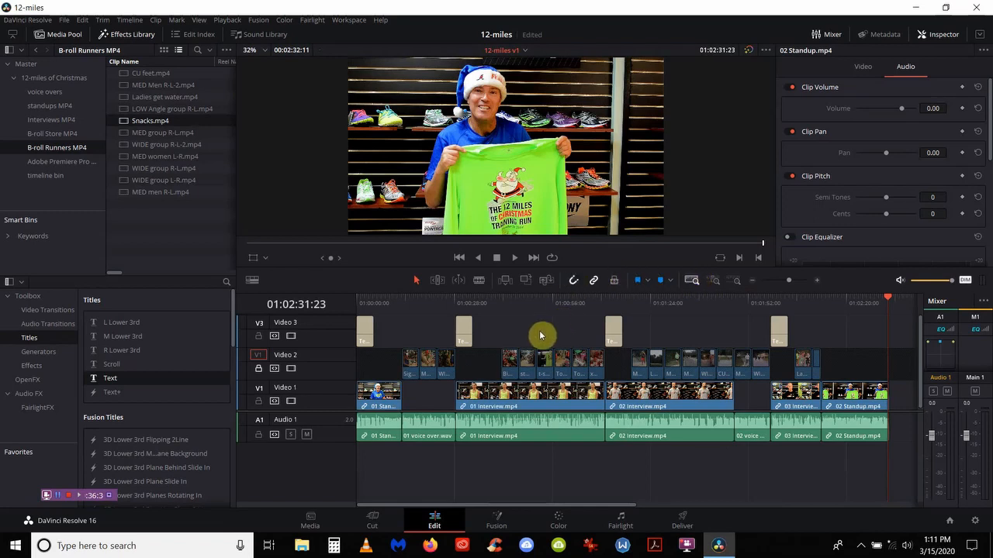
Step: Lock the V1, A1 and V3 title tracks from their track headers
click(259, 402)
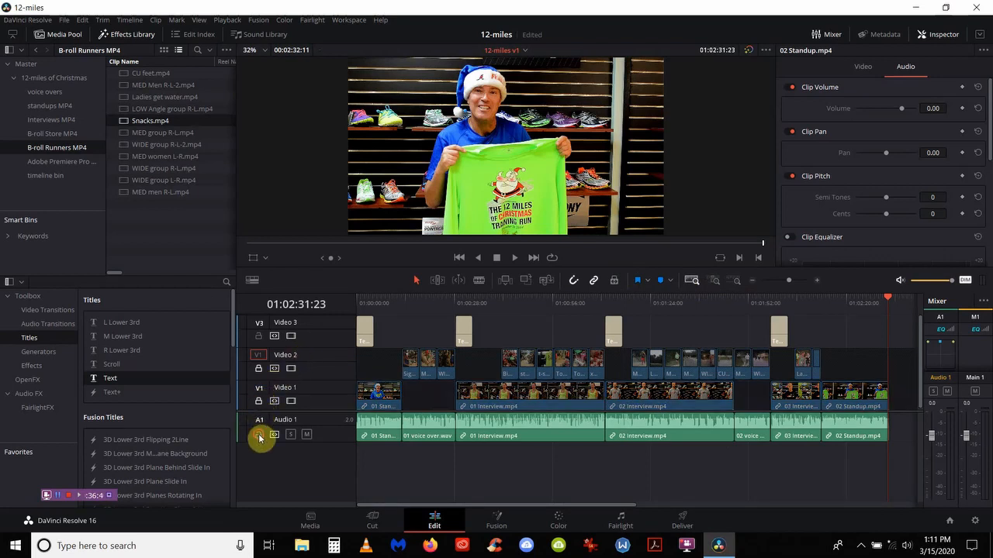
click(259, 436)
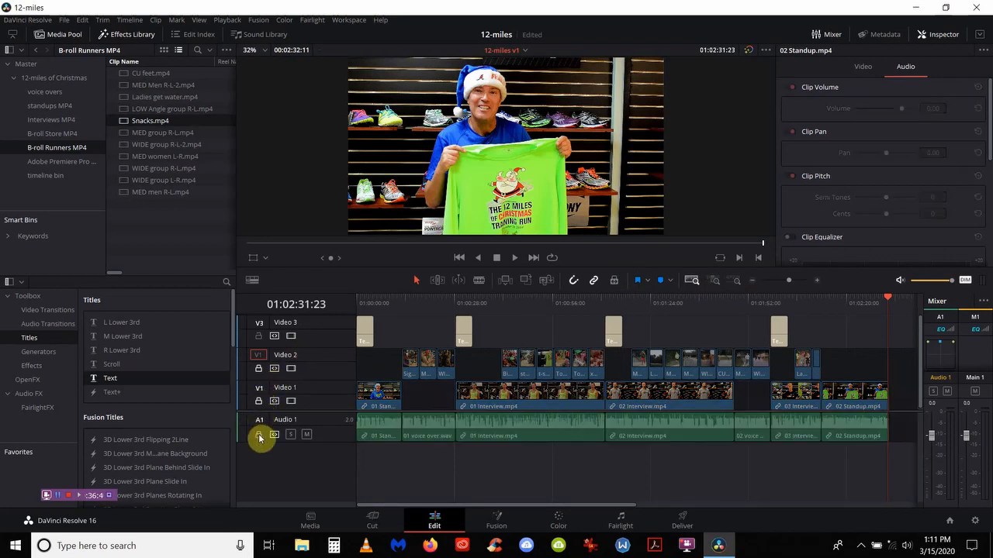
click(259, 336)
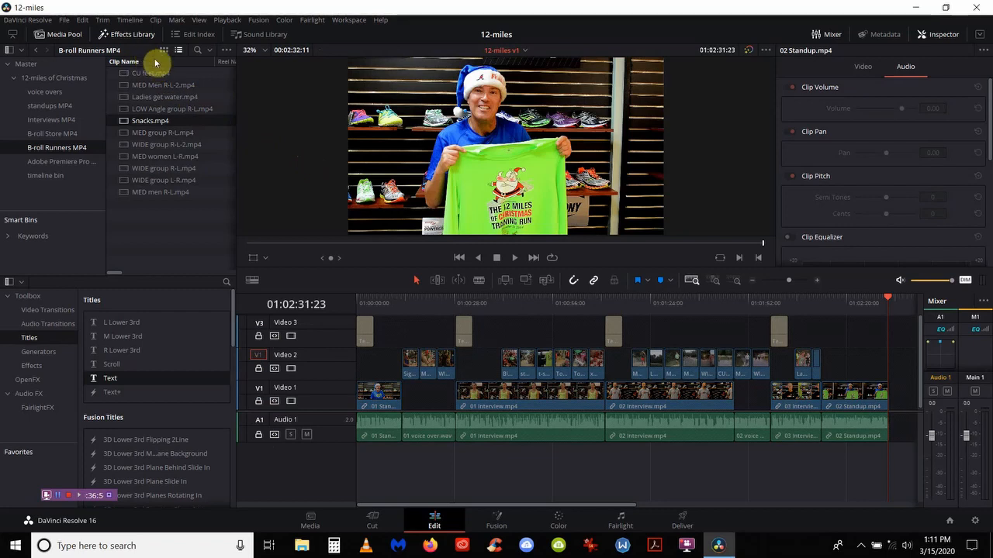
Step: On the Deliver page, choose the YouTube 720p render preset and add the timeline to the render queue
click(682, 521)
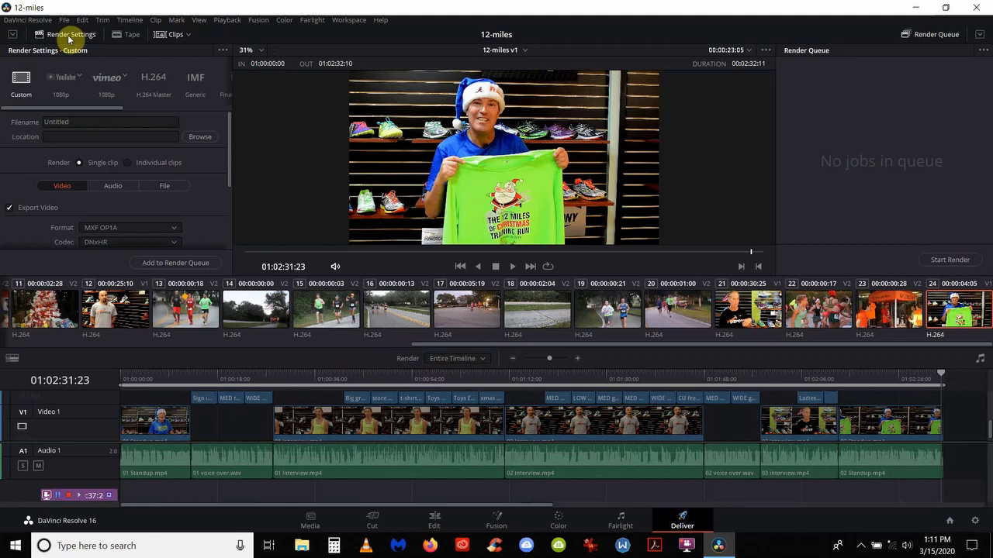
click(67, 77)
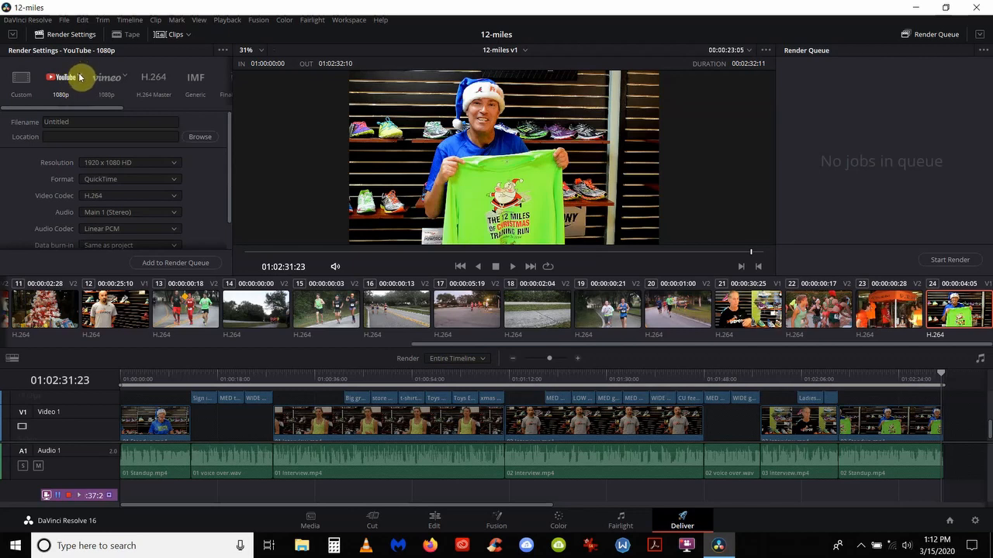
click(80, 77)
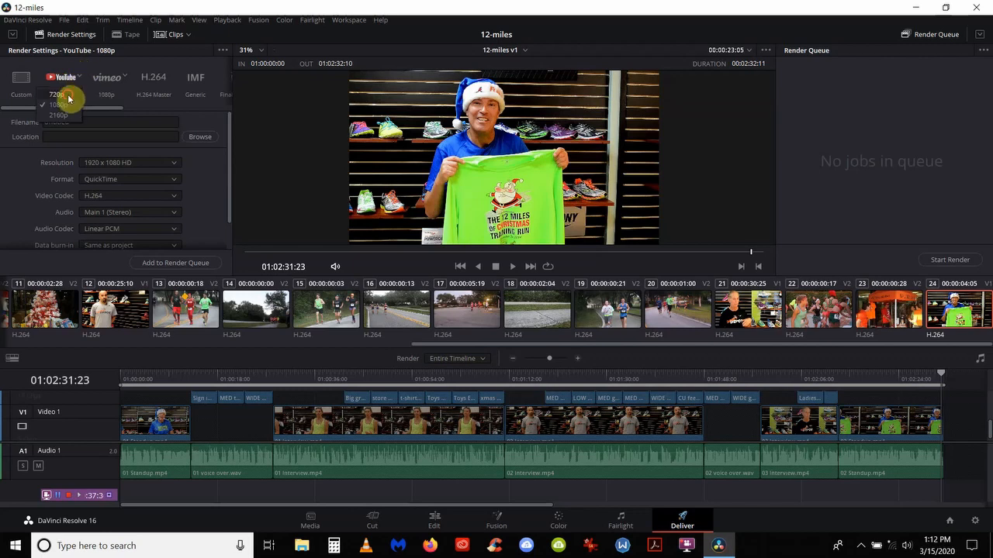
click(68, 96)
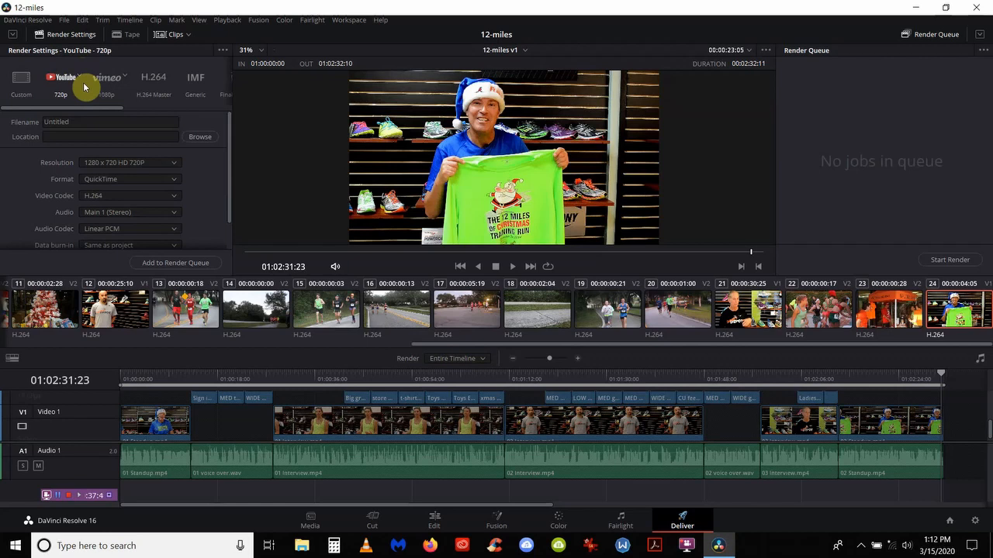
click(185, 268)
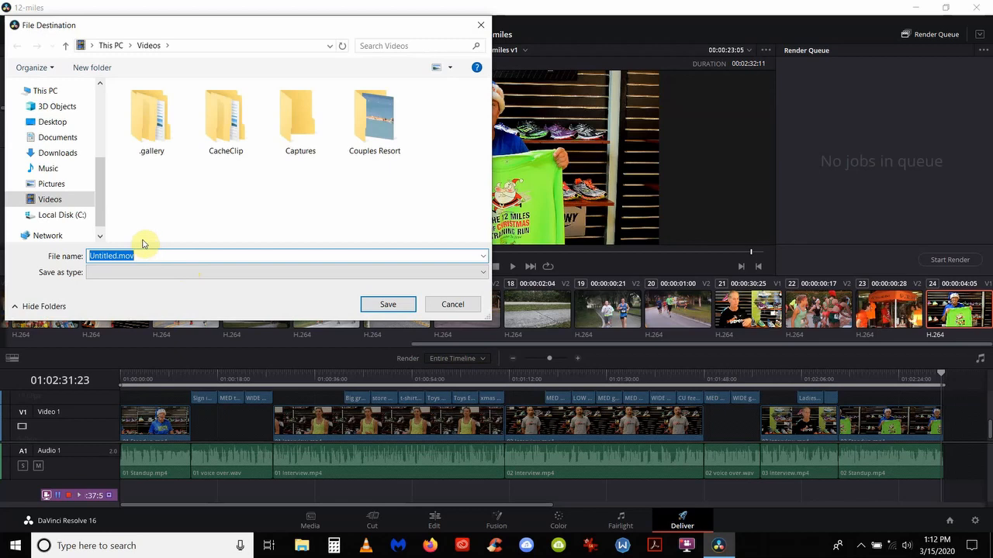
Step: Save the render as '12-miles ica project' in Downloads > 12-miles of Christmas, queuing Job 1
click(68, 153)
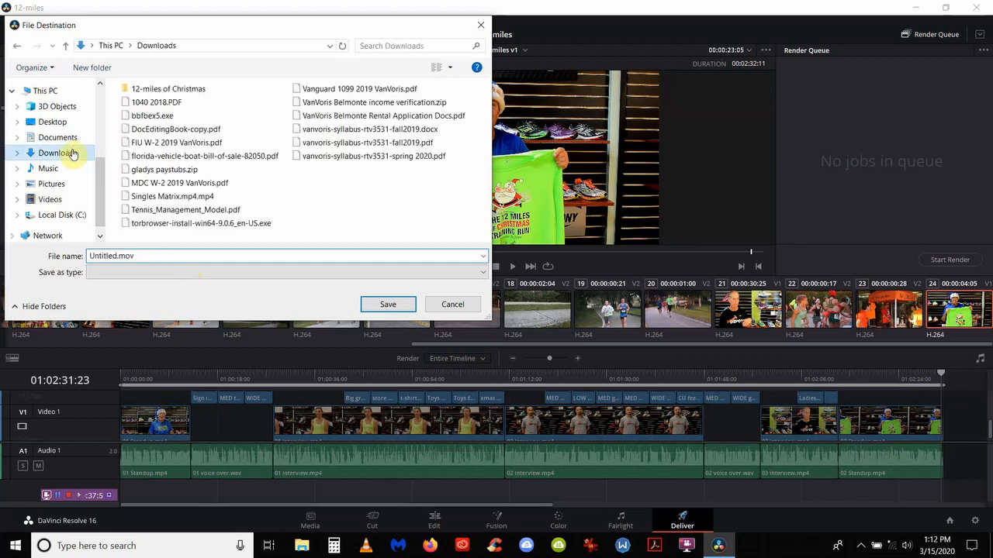
click(155, 89)
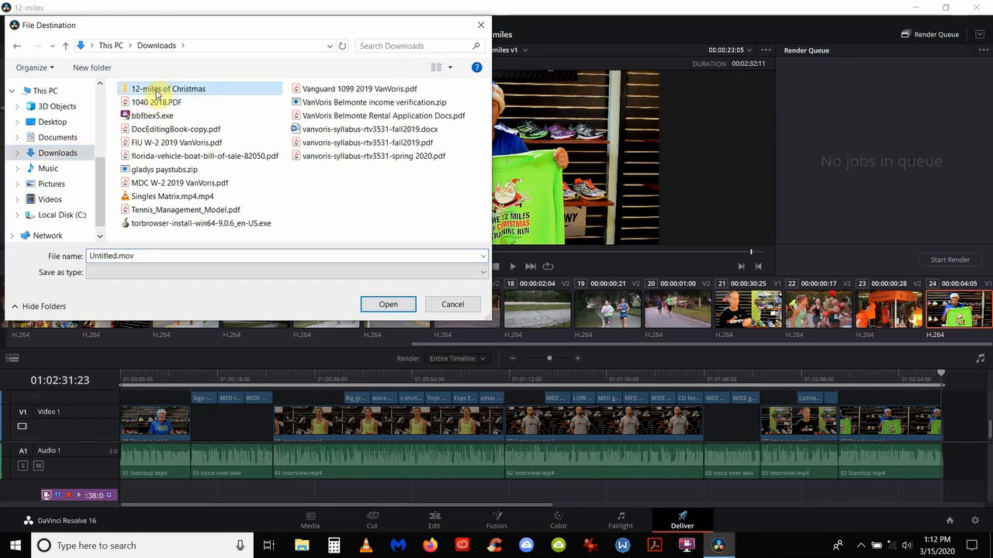
double_click(155, 255)
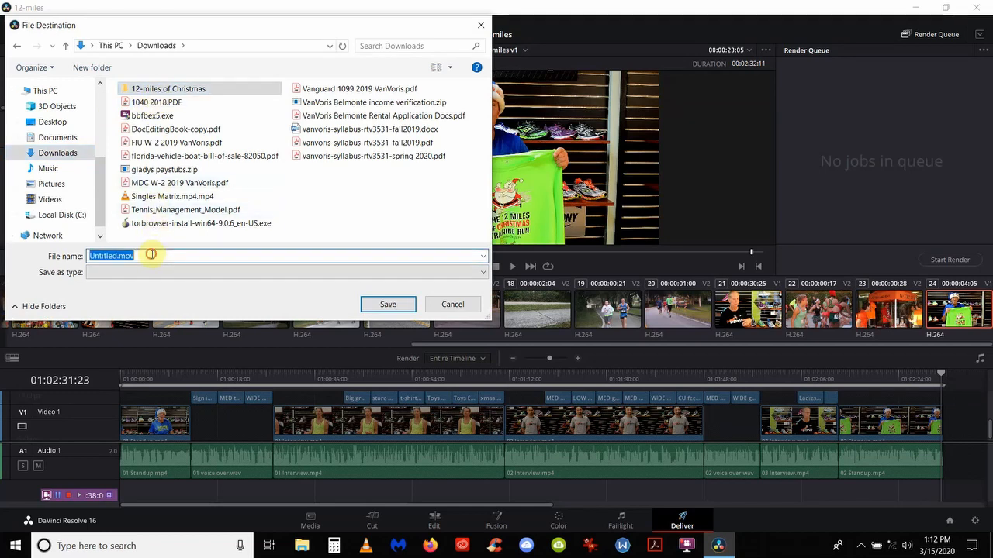
double_click(167, 89)
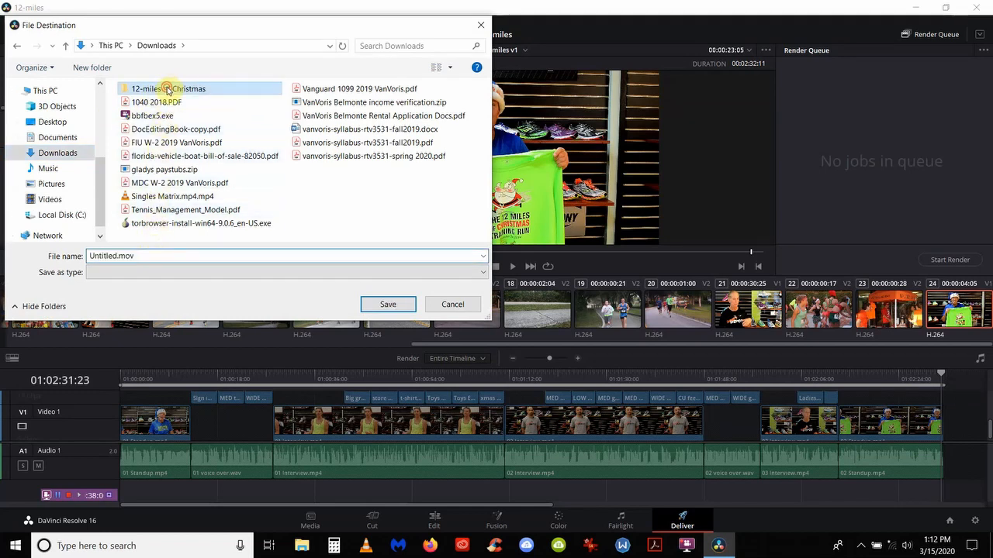
double_click(141, 253)
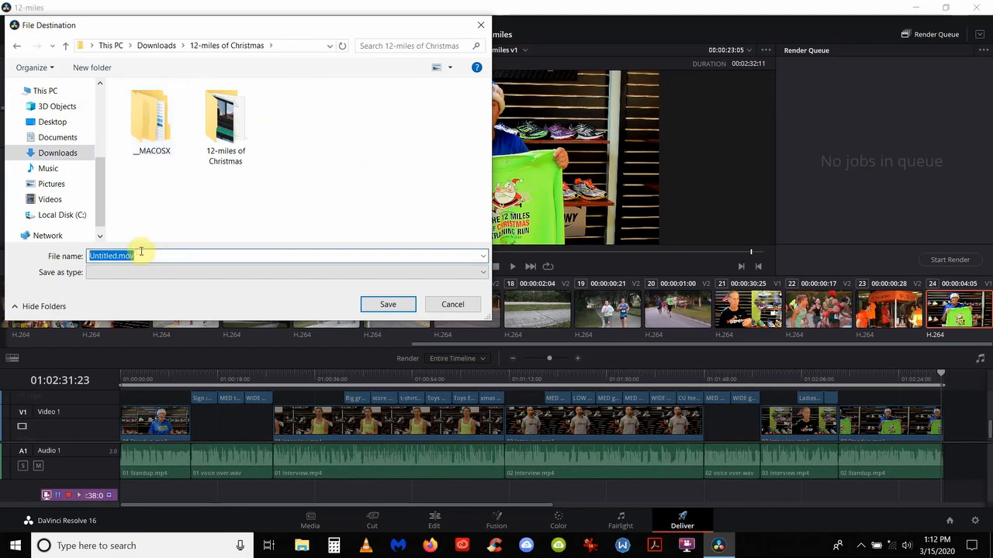
text(12)
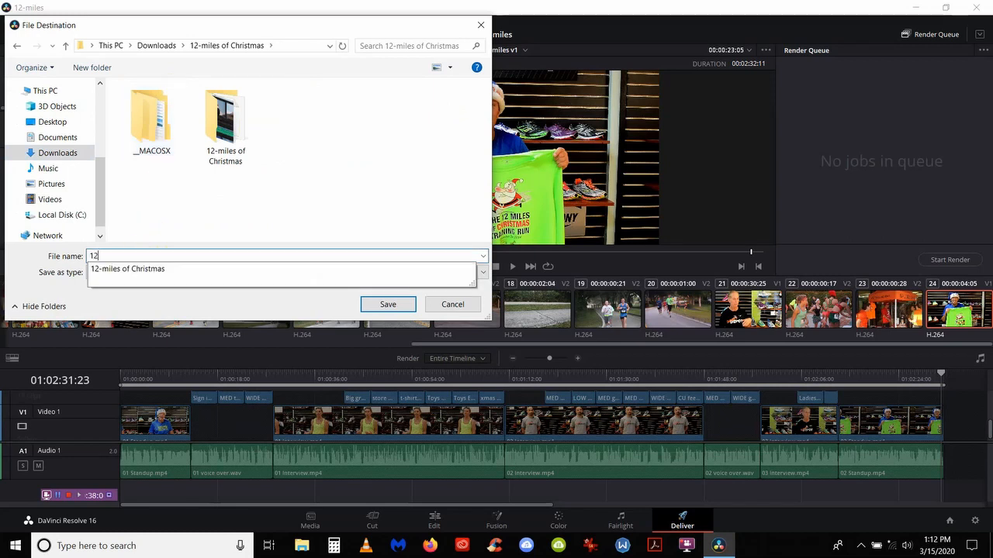
text(-miles proj)
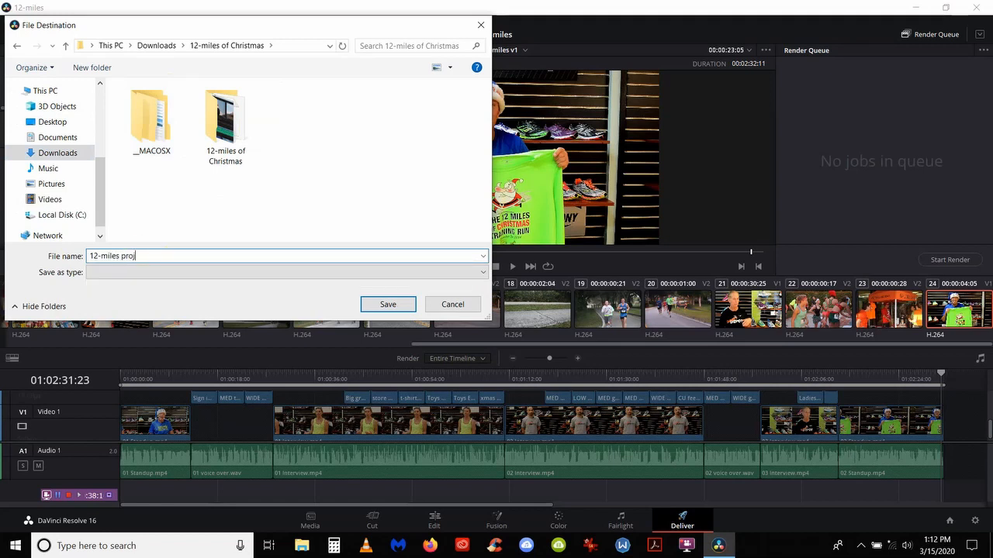
text(ec)
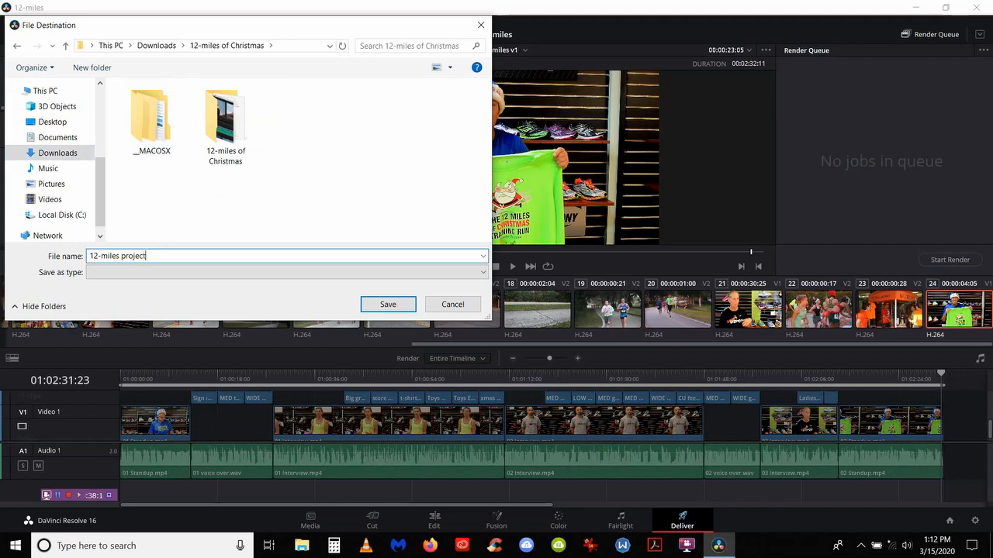
text(t)
click(122, 256)
text(ica)
click(377, 304)
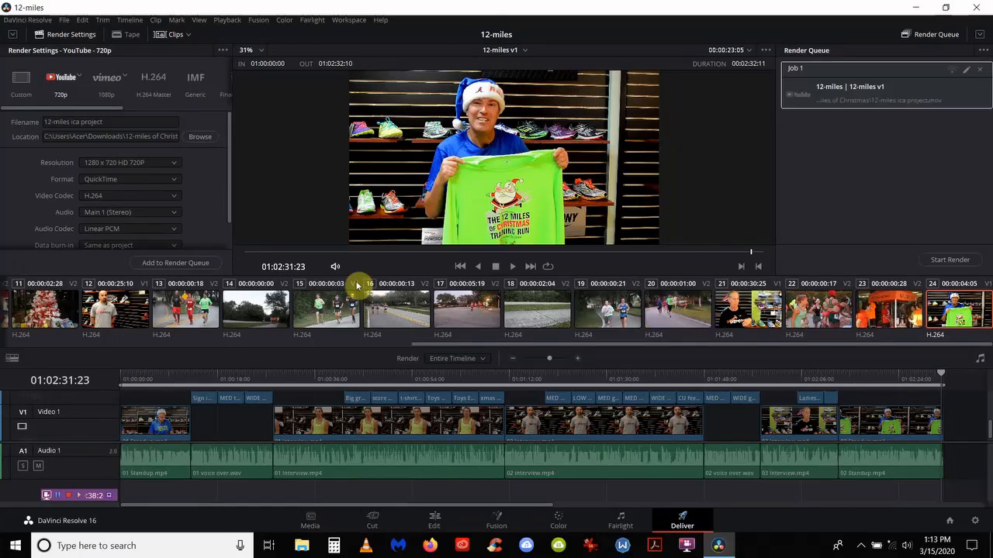
Step: Start rendering queued Job 1 and let it progress to about 10%
click(933, 262)
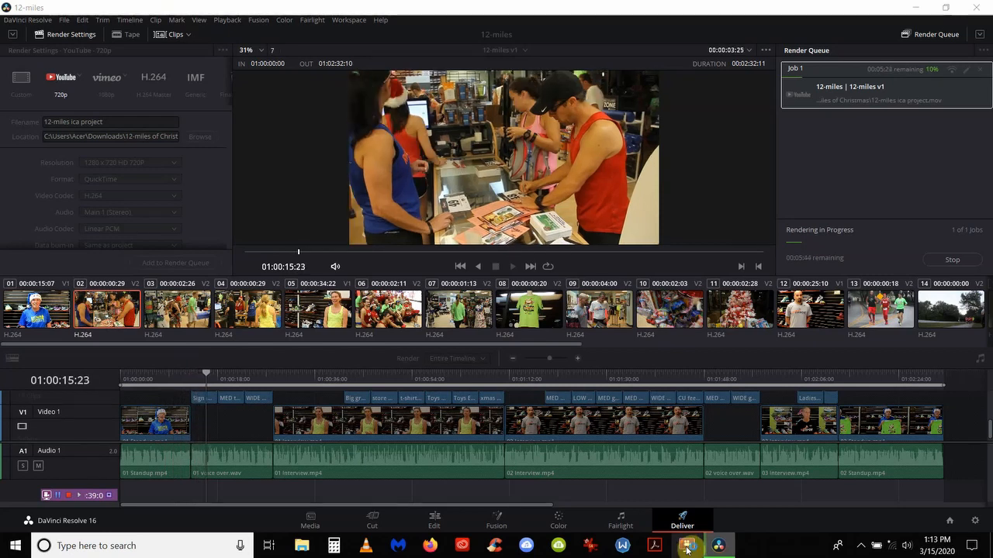
click(687, 548)
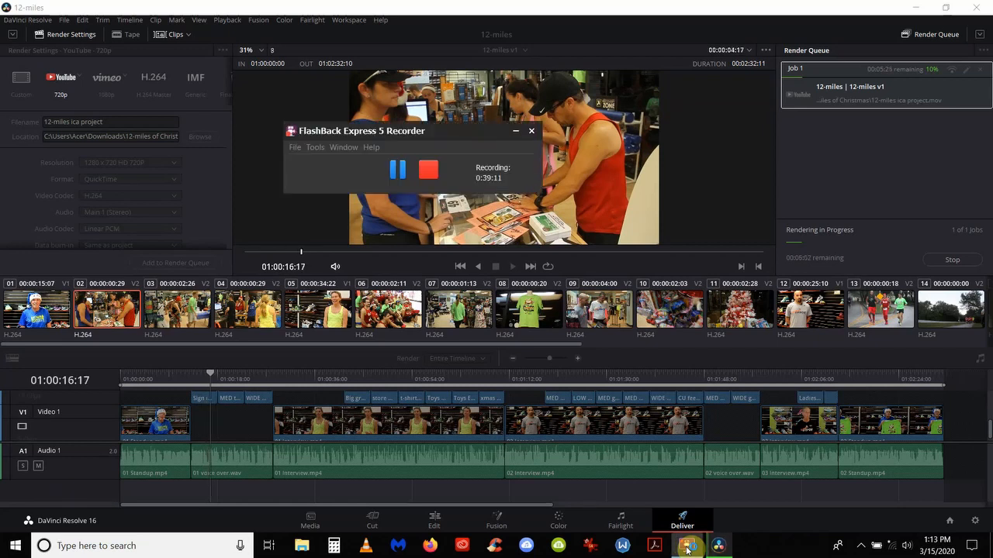